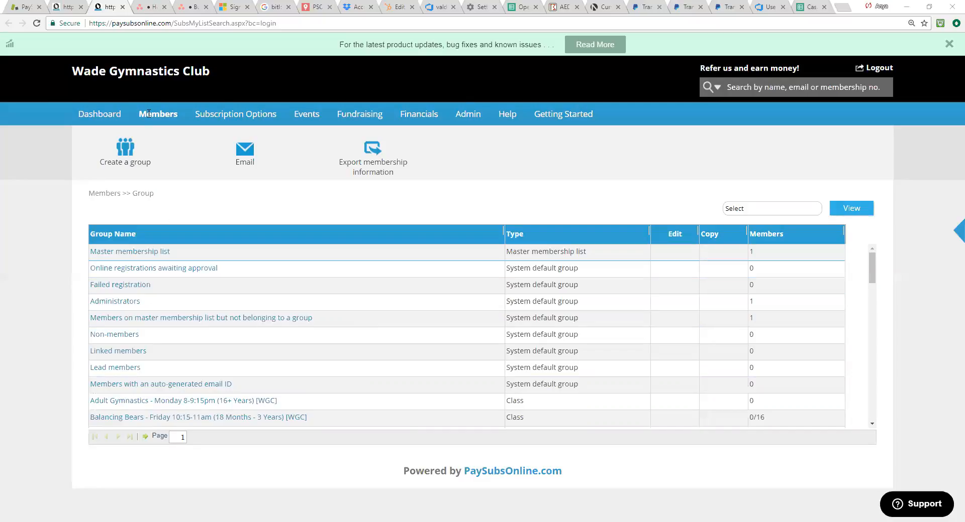
Step: List all member groups and open the only member's record from the master membership list
{"action": "mouse_move", "coordinate": [160, 120]}
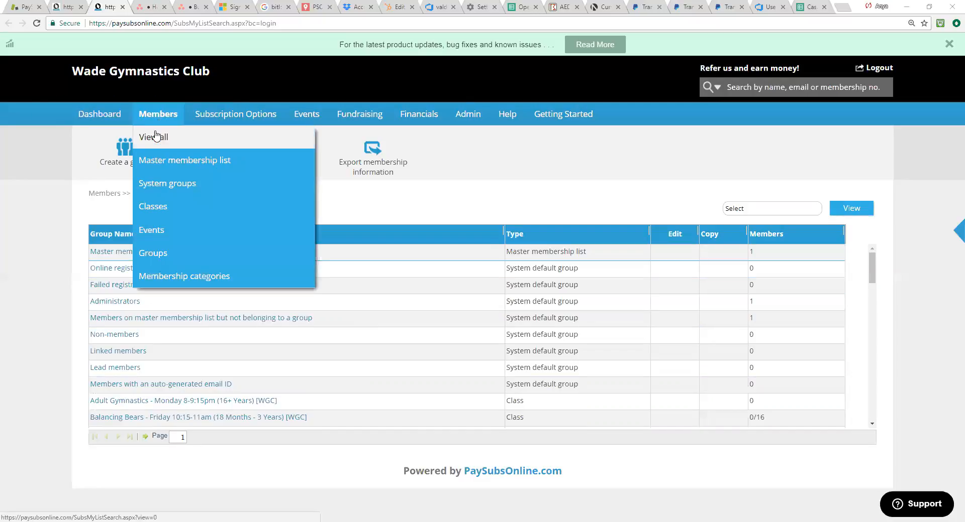
{"action": "left_click", "coordinate": [156, 139]}
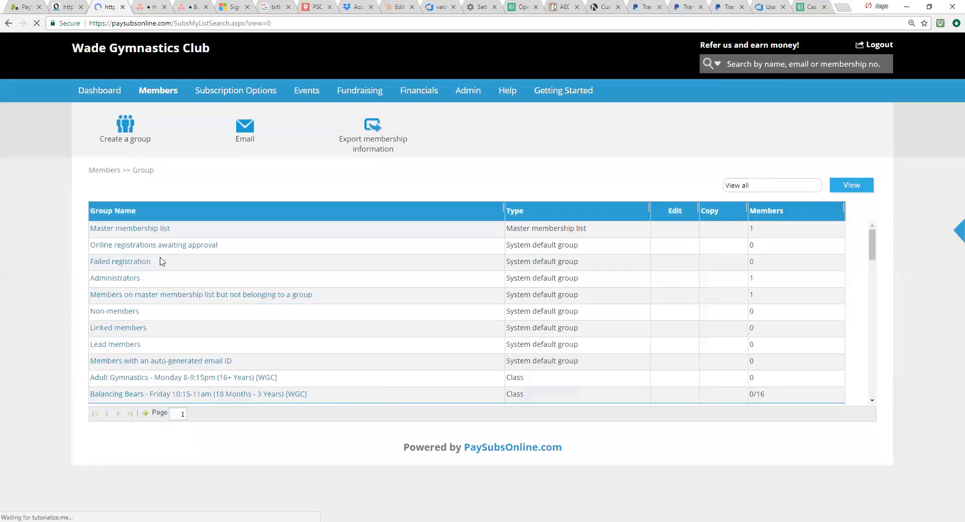
{"action": "left_click", "coordinate": [128, 232]}
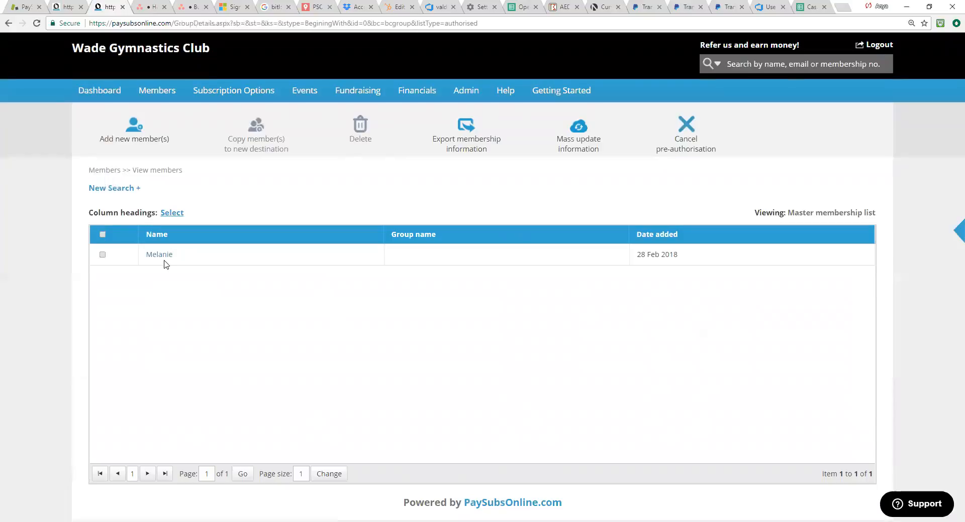
{"action": "left_click", "coordinate": [163, 257]}
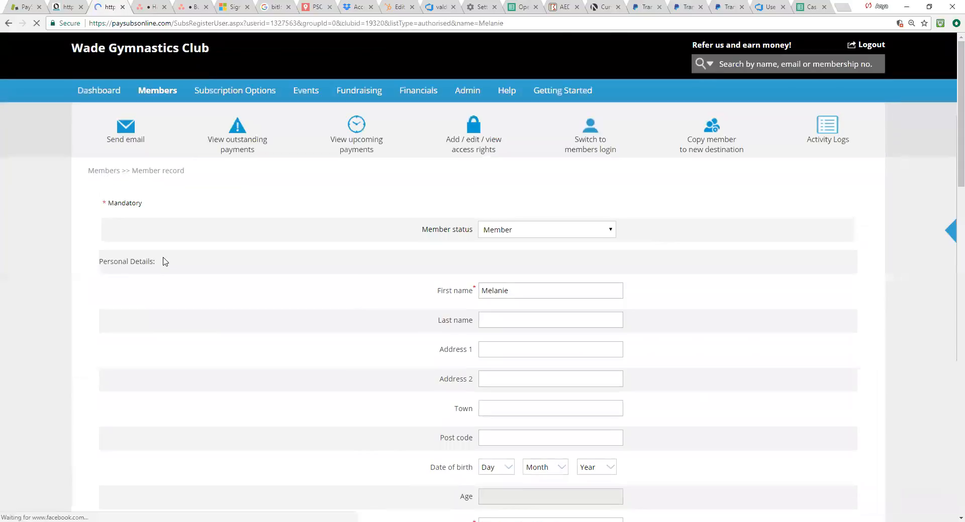
{"action": "scroll", "coordinate": [513, 342], "scroll_direction": "down", "scroll_amount": 3}
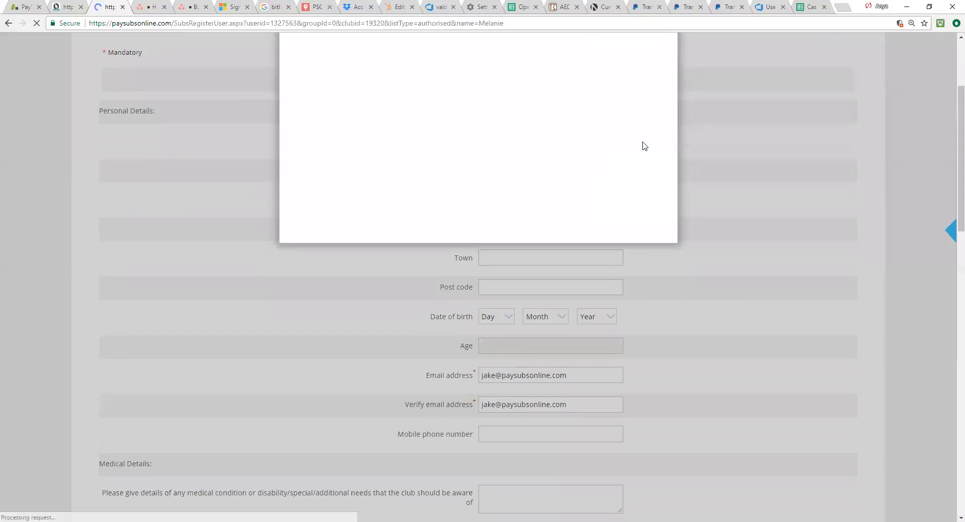
{"action": "left_click", "coordinate": [674, 161]}
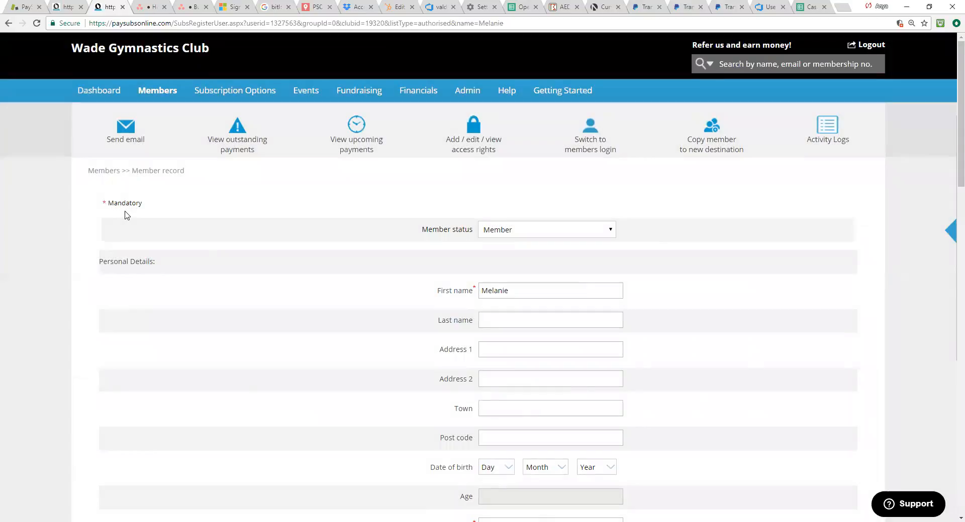
Step: Return to the list of all groups and examine the system groups, classes, membership categories and the Online Registration standard group
{"action": "mouse_move", "coordinate": [157, 96]}
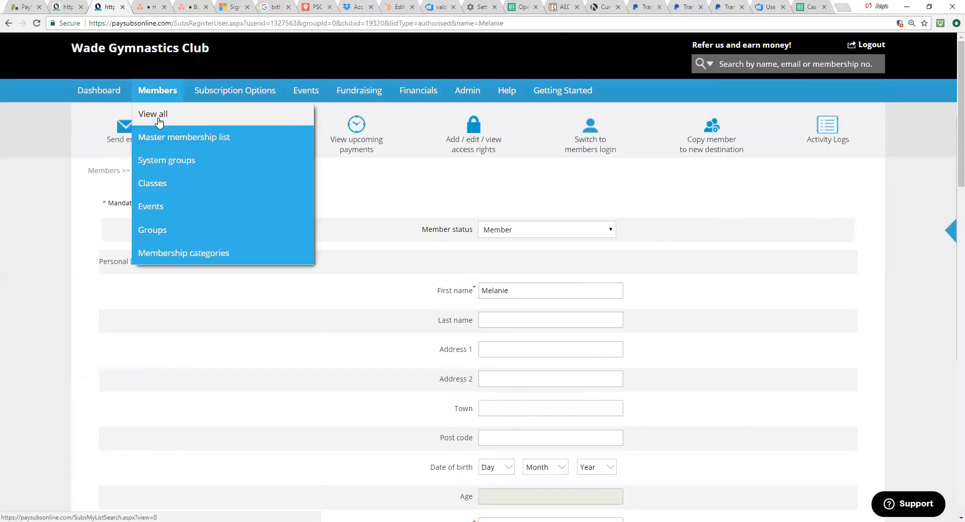
{"action": "left_click", "coordinate": [158, 119]}
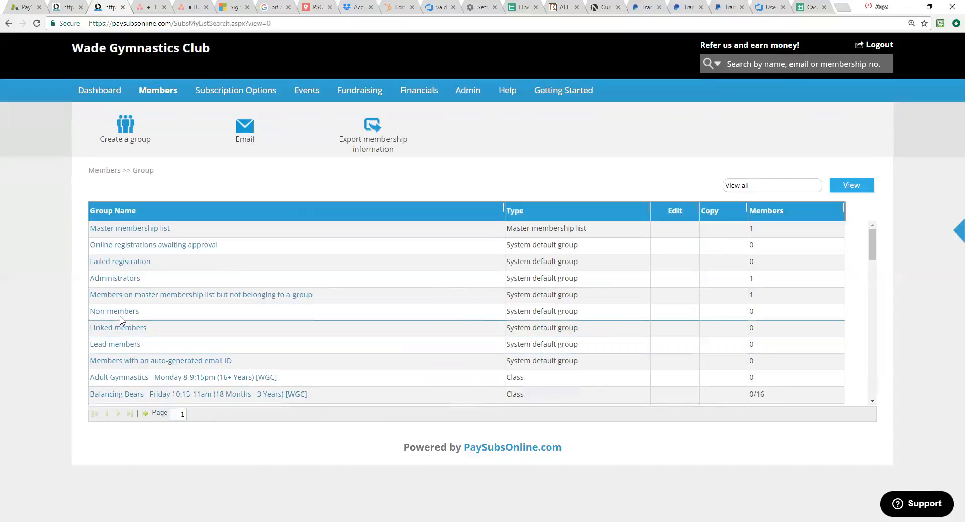
{"action": "scroll", "coordinate": [262, 345], "scroll_direction": "down", "scroll_amount": 6}
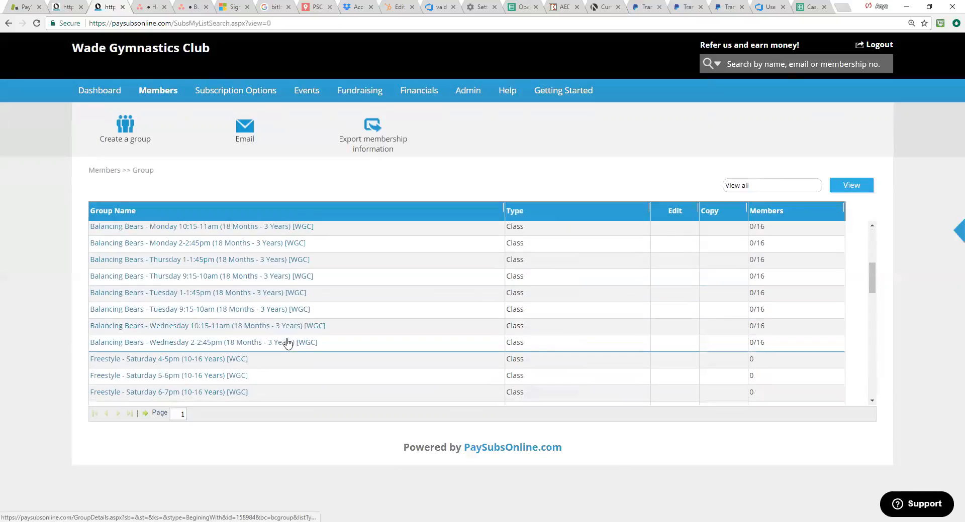
{"action": "scroll", "coordinate": [320, 351], "scroll_direction": "down", "scroll_amount": 2}
{"action": "scroll", "coordinate": [478, 319], "scroll_direction": "up", "scroll_amount": 5}
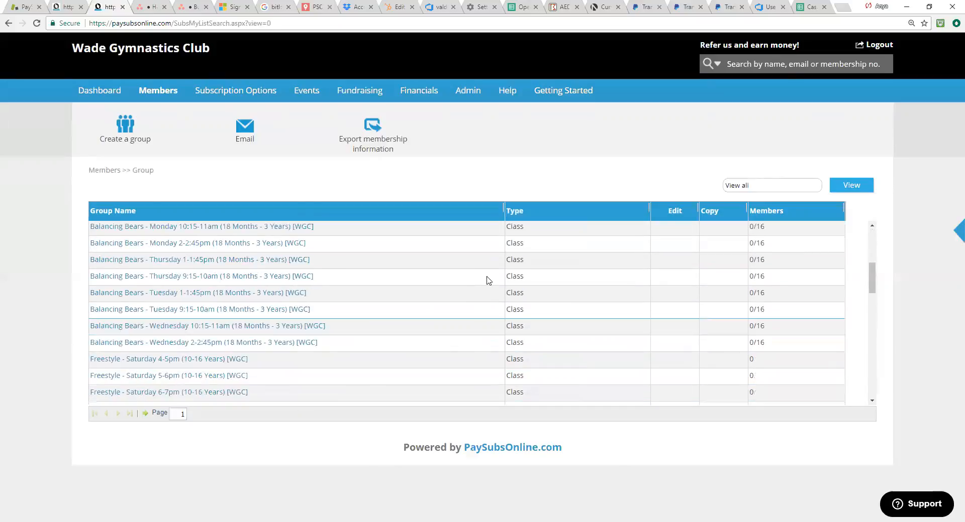
{"action": "scroll", "coordinate": [538, 266], "scroll_direction": "down", "scroll_amount": 5}
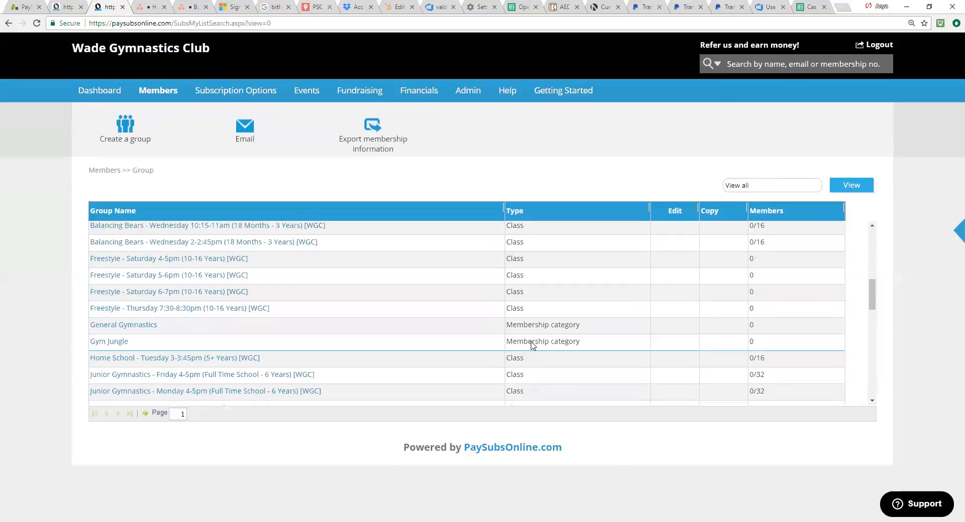
{"action": "scroll", "coordinate": [493, 277], "scroll_direction": "down", "scroll_amount": 8}
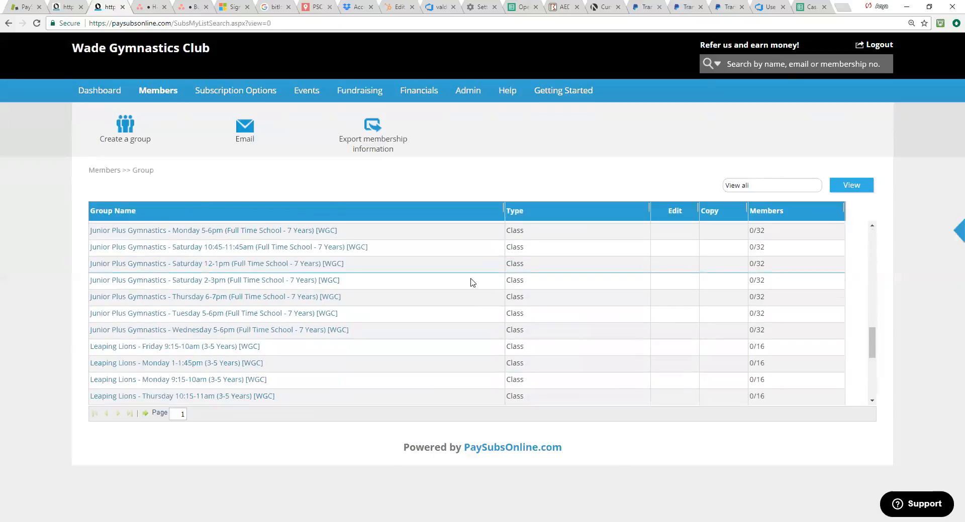
{"action": "scroll", "coordinate": [470, 283], "scroll_direction": "down", "scroll_amount": 1}
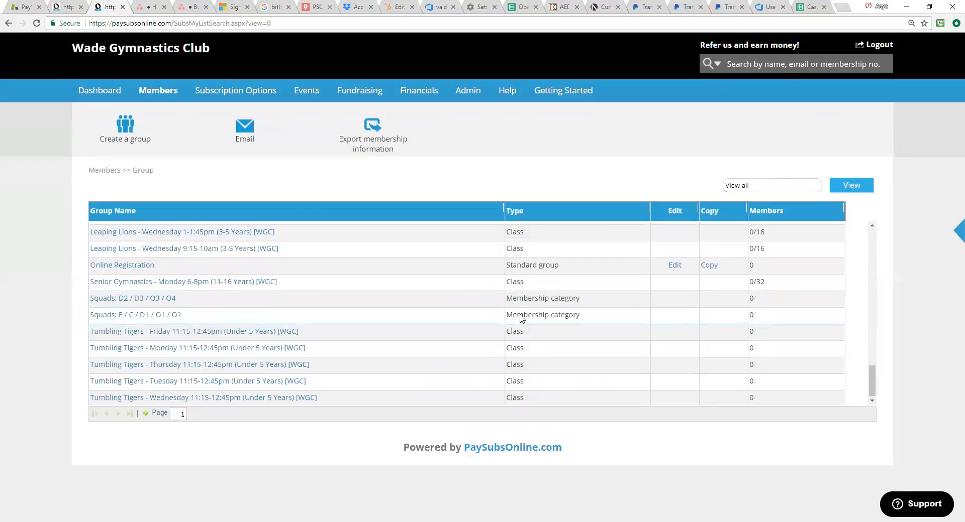
{"action": "scroll", "coordinate": [522, 315], "scroll_direction": "up", "scroll_amount": 1}
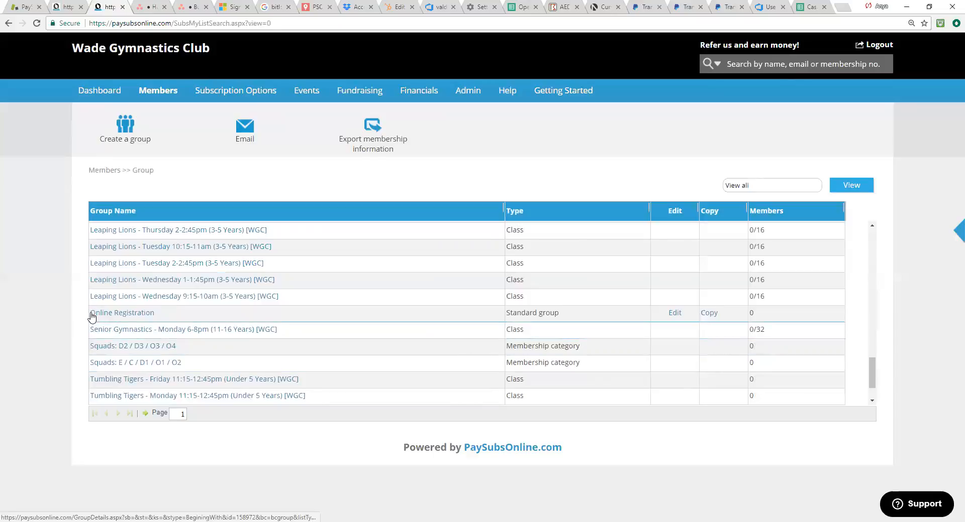
{"action": "left_click_drag", "start_coordinate": [559, 313], "coordinate": [506, 317]}
{"action": "left_click", "coordinate": [575, 318]}
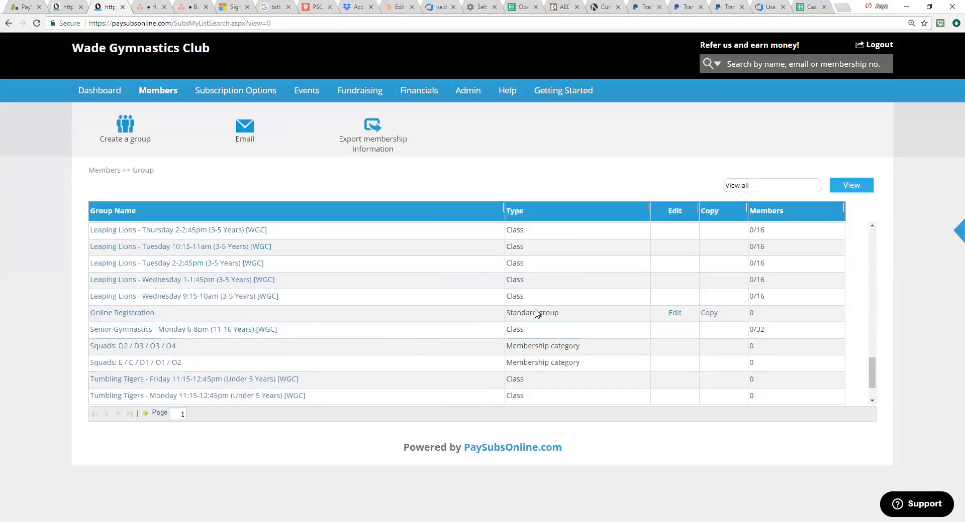
{"action": "scroll", "coordinate": [524, 324], "scroll_direction": "up", "scroll_amount": 1}
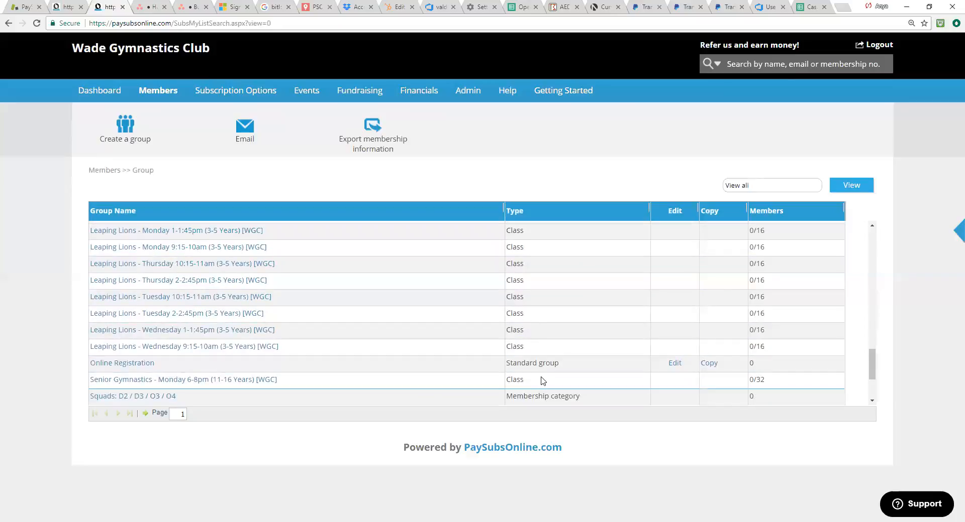
{"action": "scroll", "coordinate": [542, 381], "scroll_direction": "up", "scroll_amount": 6}
{"action": "scroll", "coordinate": [433, 380], "scroll_direction": "up", "scroll_amount": 3}
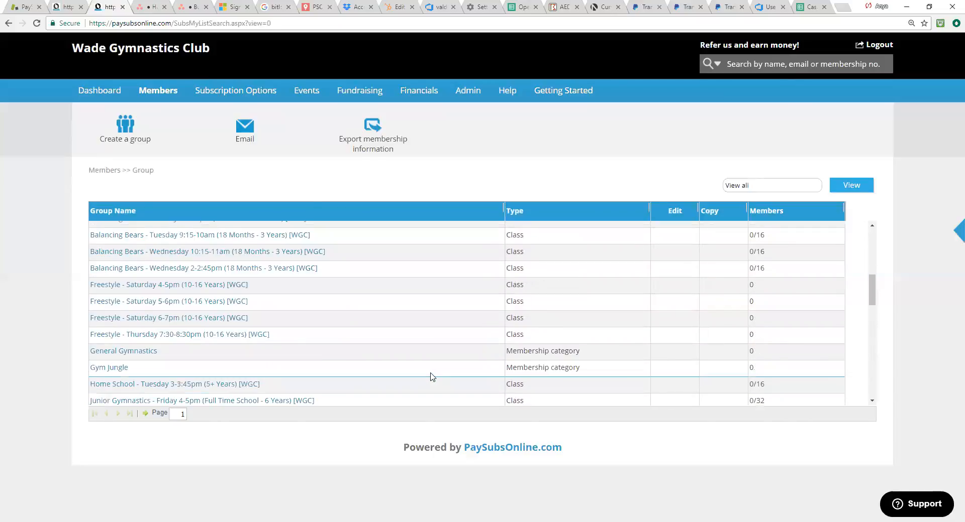
{"action": "scroll", "coordinate": [430, 378], "scroll_direction": "up", "scroll_amount": 1}
{"action": "scroll", "coordinate": [430, 378], "scroll_direction": "up", "scroll_amount": 2}
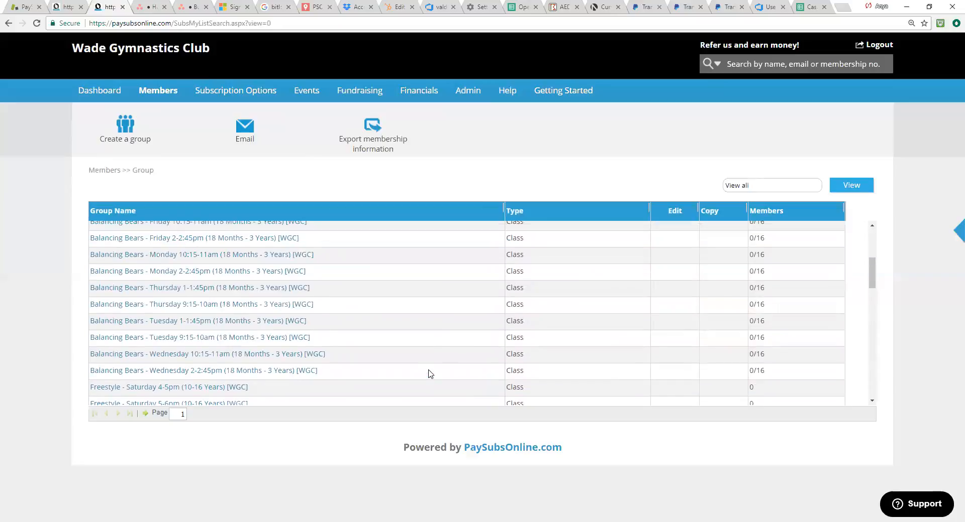
{"action": "scroll", "coordinate": [430, 374], "scroll_direction": "up", "scroll_amount": 3}
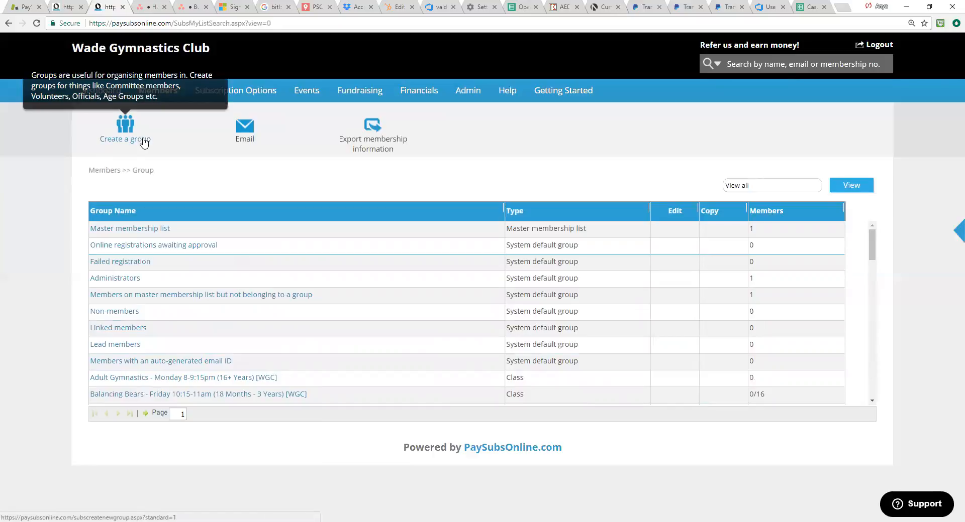
Step: Create a group named Coaches with its form shown in member accounts, no registration-page option and no member limit, and save it for form building
{"action": "left_click", "coordinate": [125, 125]}
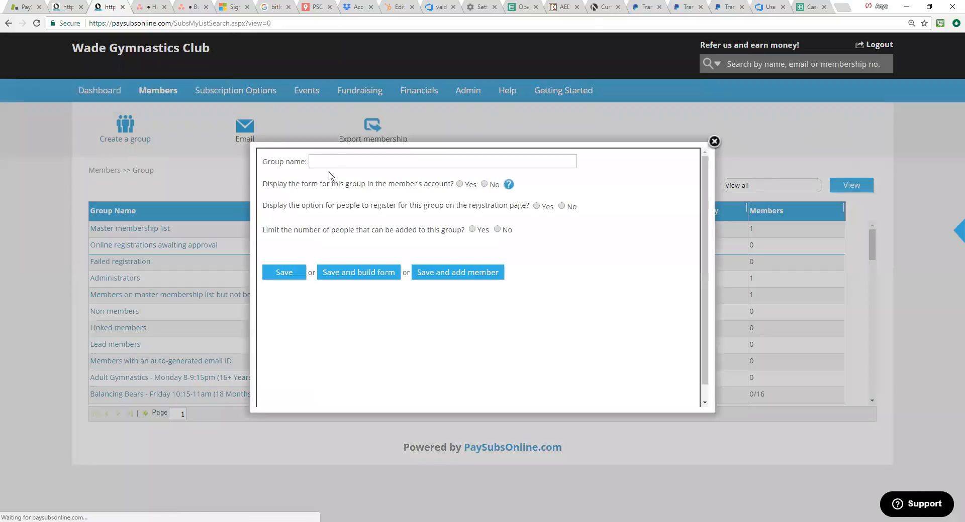
{"action": "left_click", "coordinate": [337, 160]}
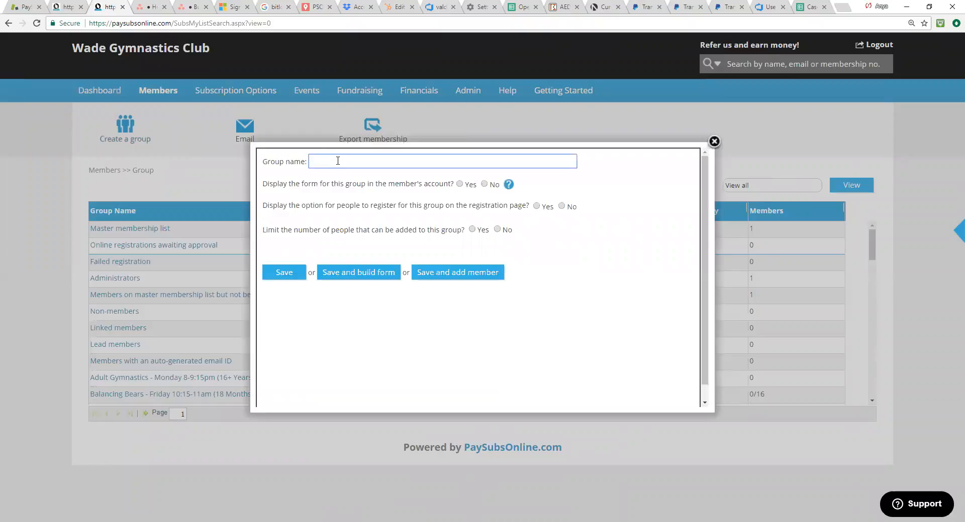
{"action": "type", "text": "Coaches"}
{"action": "left_click", "coordinate": [679, 295]}
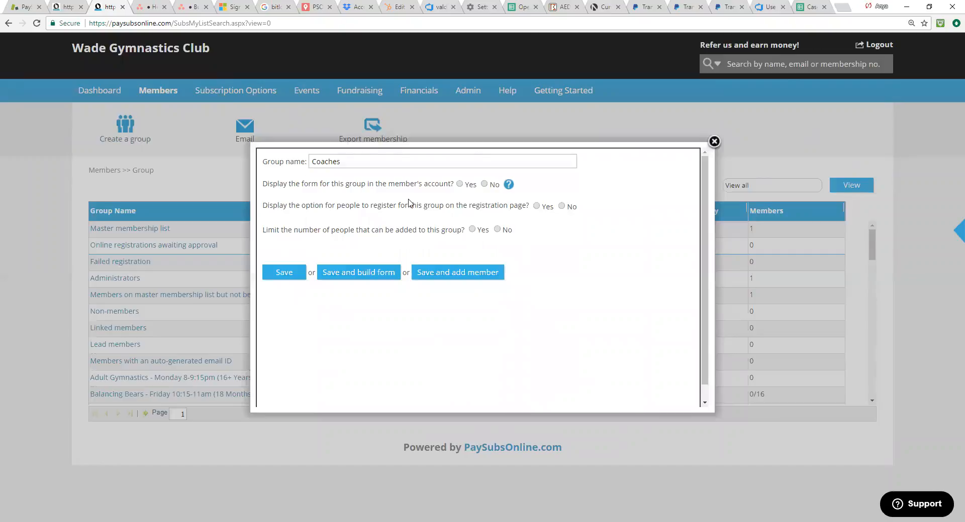
{"action": "left_click", "coordinate": [465, 185]}
{"action": "left_click", "coordinate": [497, 229]}
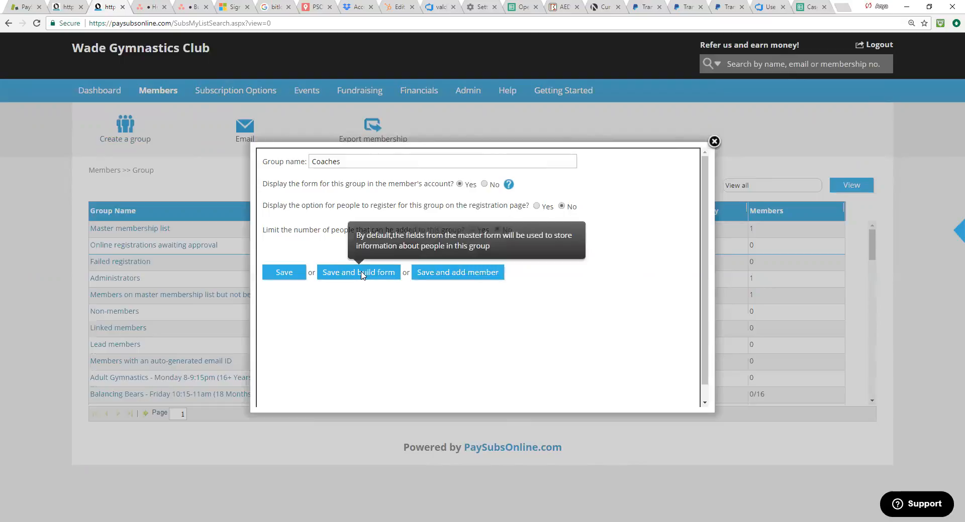
{"action": "left_click", "coordinate": [362, 275]}
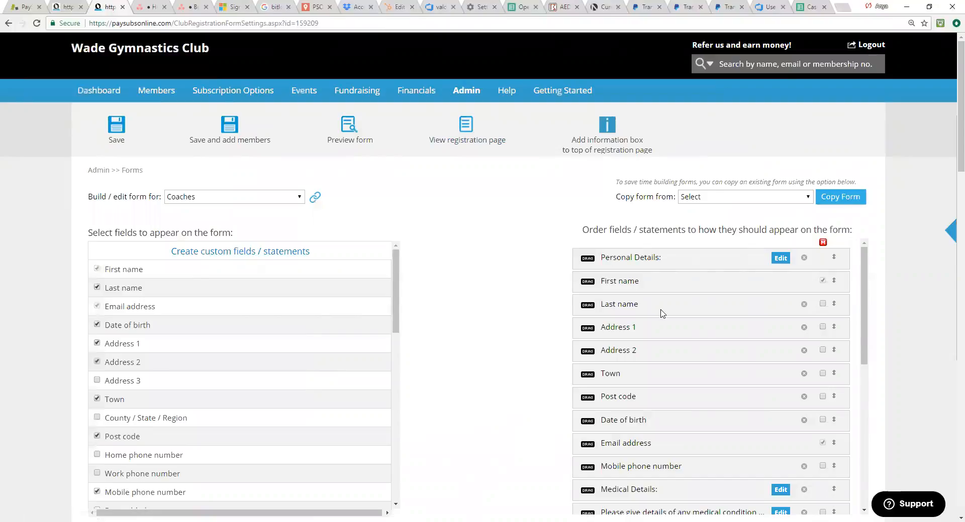
Step: Examine the default fields and consent statements on the Coaches group's form, from personal details to the British Gymnastics statement
{"action": "scroll", "coordinate": [687, 338], "scroll_direction": "down", "scroll_amount": 5}
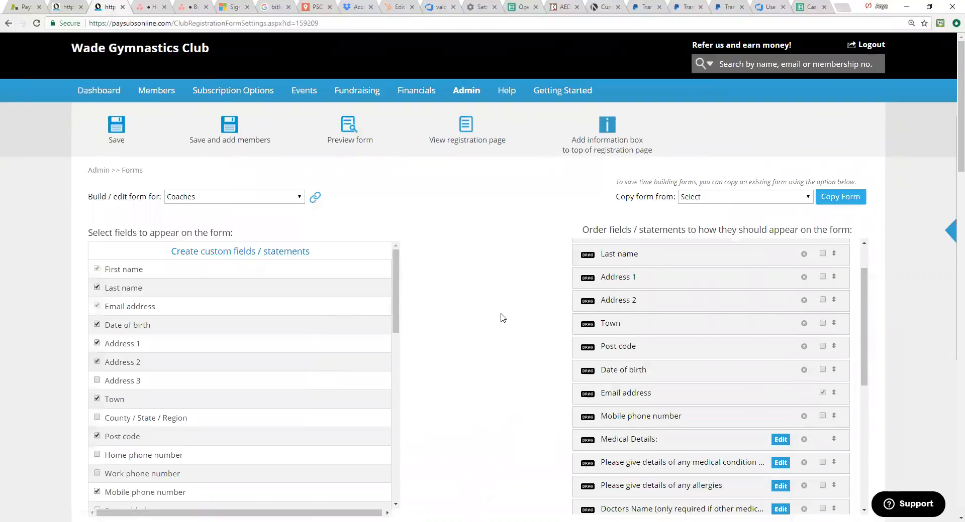
{"action": "scroll", "coordinate": [694, 367], "scroll_direction": "down", "scroll_amount": 2}
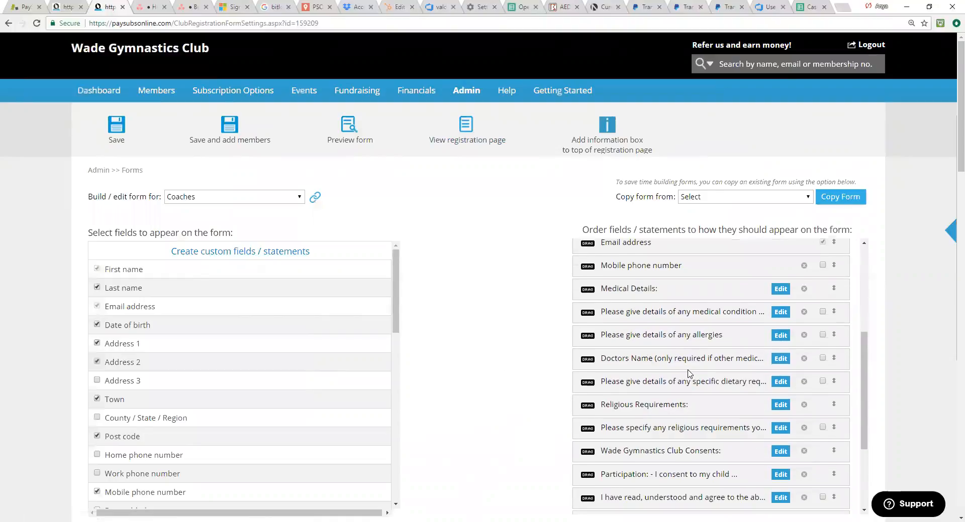
{"action": "scroll", "coordinate": [688, 374], "scroll_direction": "down", "scroll_amount": 2}
{"action": "scroll", "coordinate": [688, 375], "scroll_direction": "down", "scroll_amount": 3}
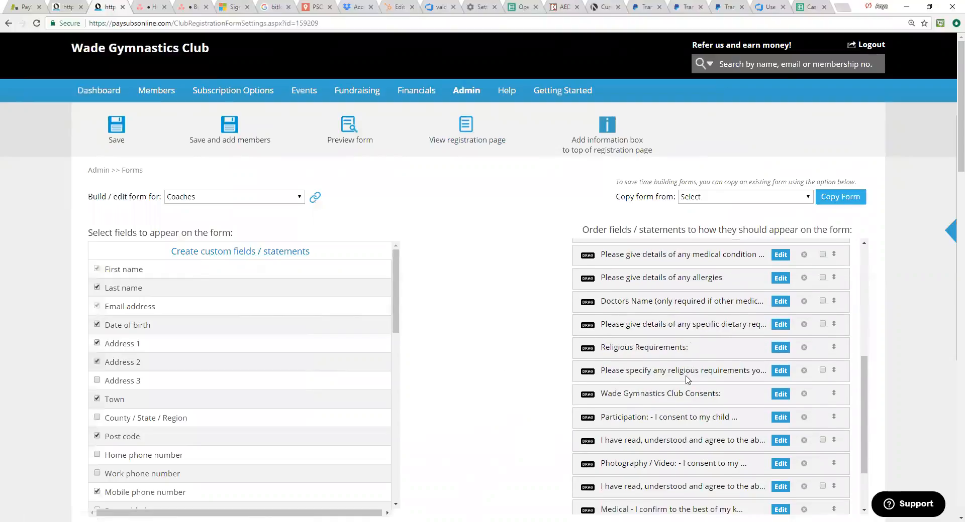
{"action": "scroll", "coordinate": [687, 380], "scroll_direction": "down", "scroll_amount": 1}
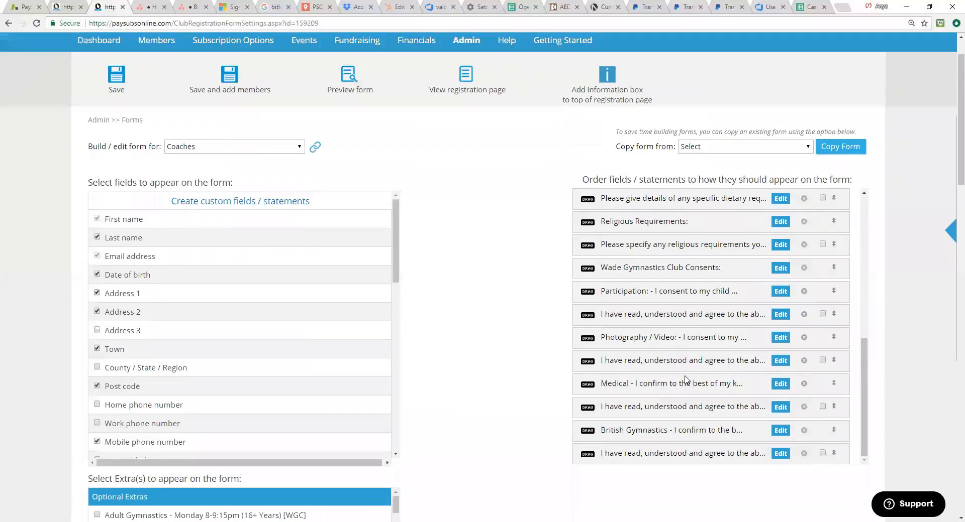
{"action": "scroll", "coordinate": [686, 380], "scroll_direction": "up", "scroll_amount": 10}
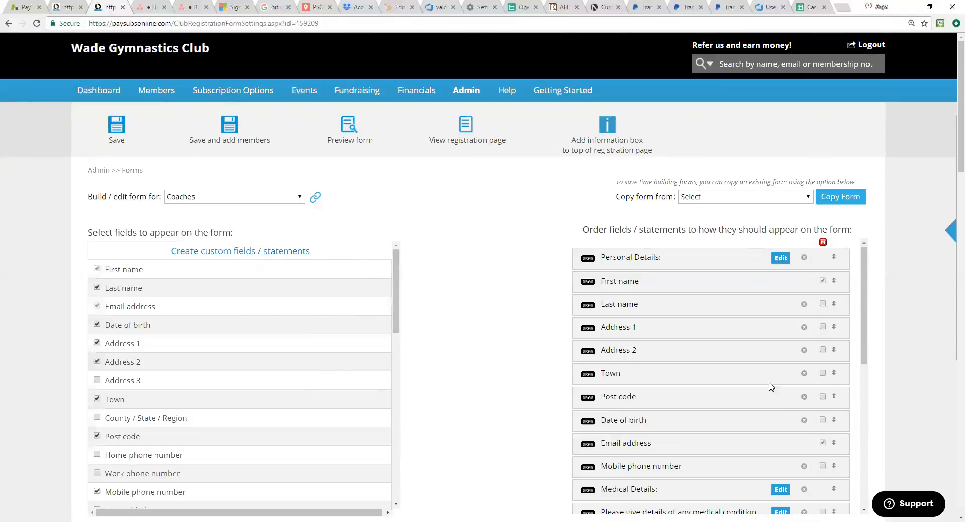
{"action": "scroll", "coordinate": [706, 340], "scroll_direction": "down", "scroll_amount": 3}
{"action": "scroll", "coordinate": [705, 342], "scroll_direction": "down", "scroll_amount": 4}
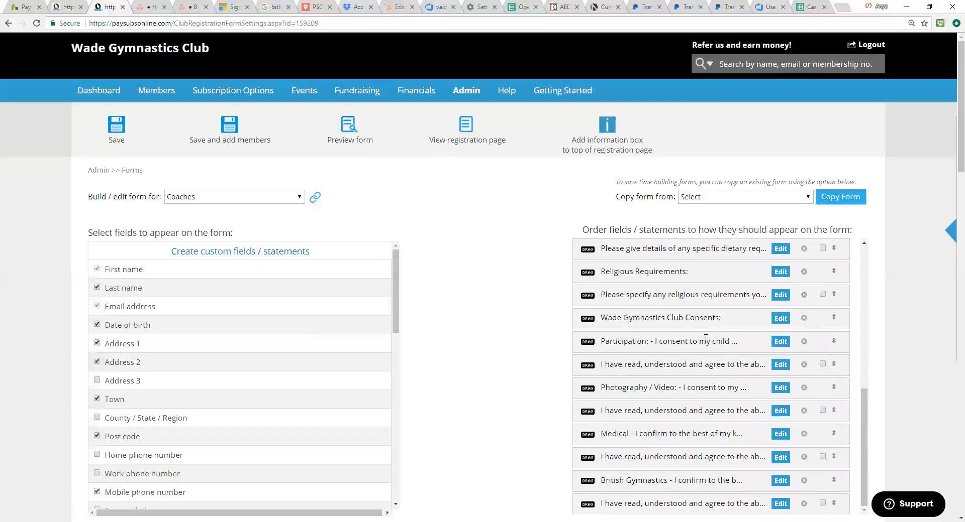
{"action": "scroll", "coordinate": [705, 341], "scroll_direction": "down", "scroll_amount": 2}
{"action": "scroll", "coordinate": [708, 301], "scroll_direction": "up", "scroll_amount": 10}
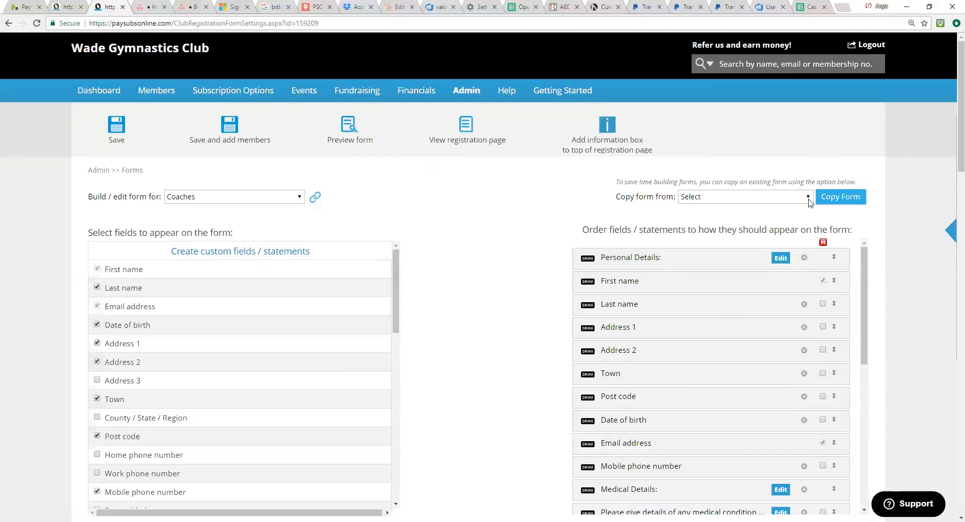
Step: Copy the Coaches Form Template into the Coaches group's form and review the copied fields
{"action": "left_click", "coordinate": [808, 197]}
{"action": "scroll", "coordinate": [841, 481], "scroll_direction": "down", "scroll_amount": 3}
{"action": "scroll", "coordinate": [842, 481], "scroll_direction": "down", "scroll_amount": 10}
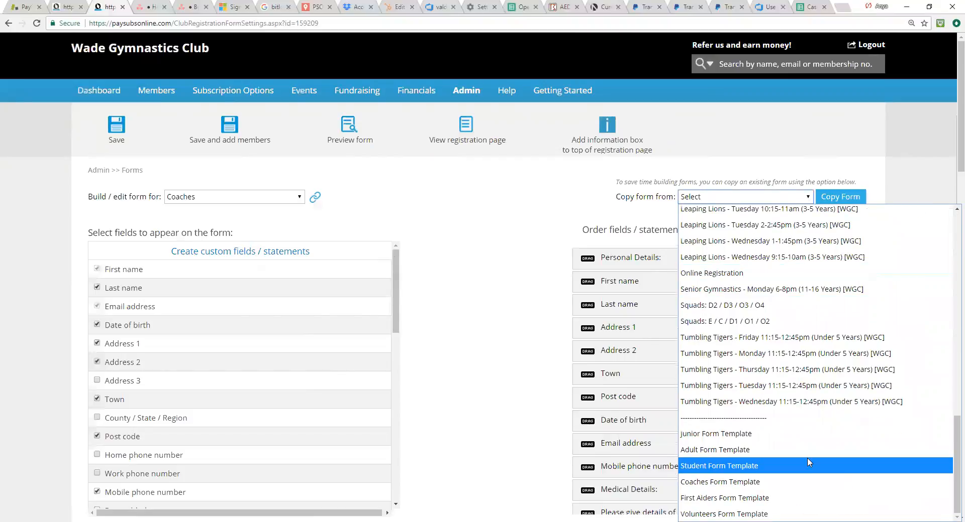
{"action": "left_click", "coordinate": [807, 462]}
{"action": "left_click", "coordinate": [842, 201]}
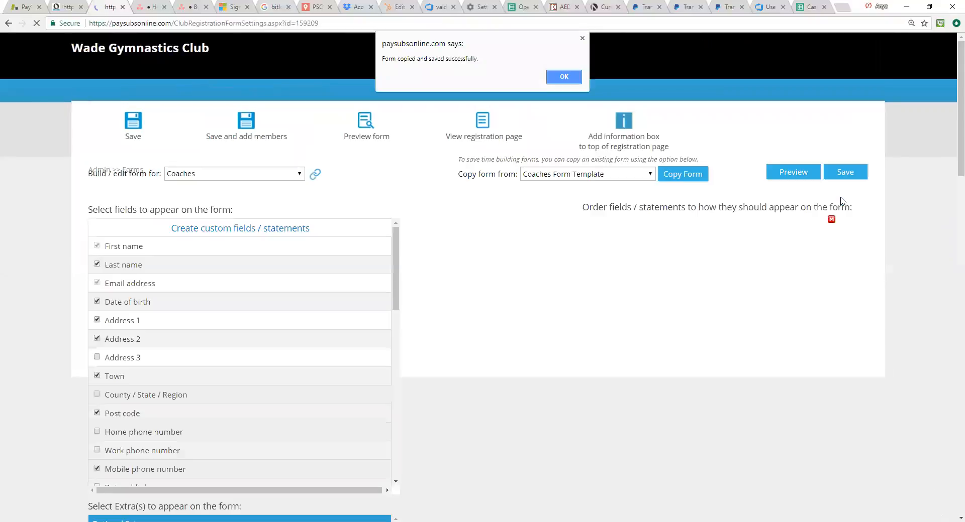
{"action": "left_click", "coordinate": [564, 77]}
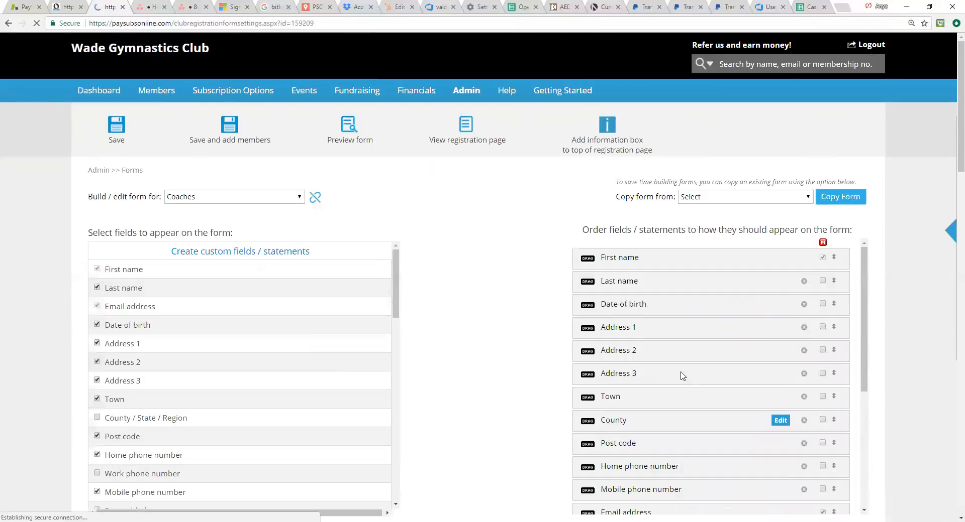
{"action": "scroll", "coordinate": [636, 390], "scroll_direction": "down", "scroll_amount": 2}
{"action": "scroll", "coordinate": [653, 407], "scroll_direction": "down", "scroll_amount": 1}
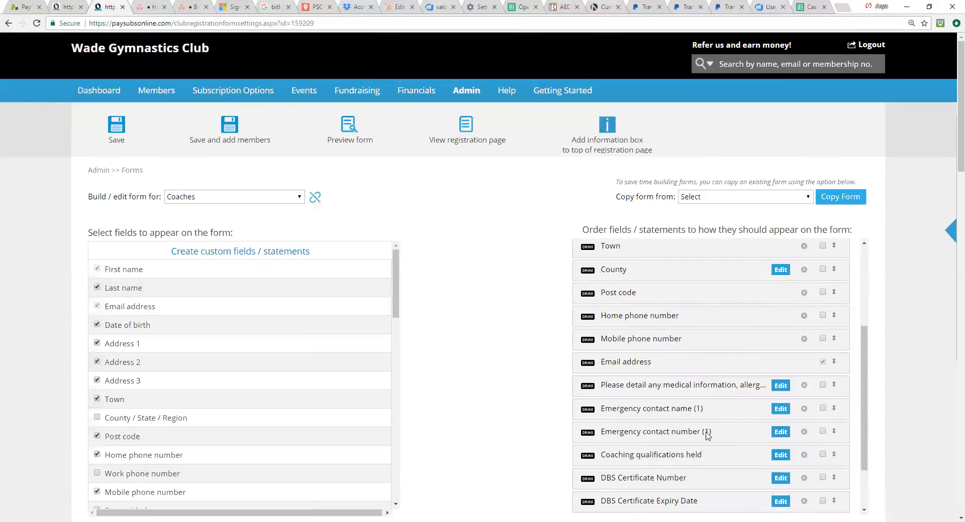
Step: Examine the copied fields on the Coaches form, from the personal details to the DBS and first aid certificate fields
{"action": "scroll", "coordinate": [712, 438], "scroll_direction": "down", "scroll_amount": 1}
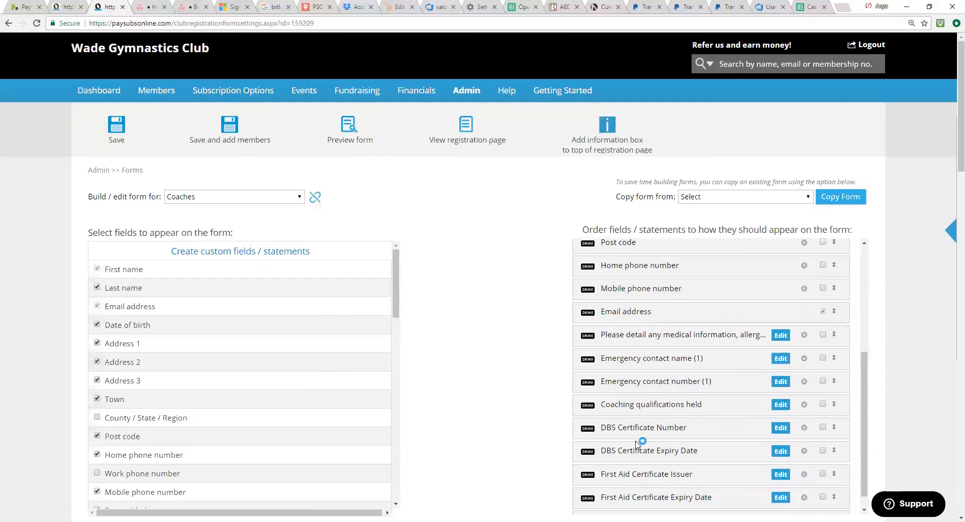
{"action": "scroll", "coordinate": [618, 445], "scroll_direction": "down", "scroll_amount": 1}
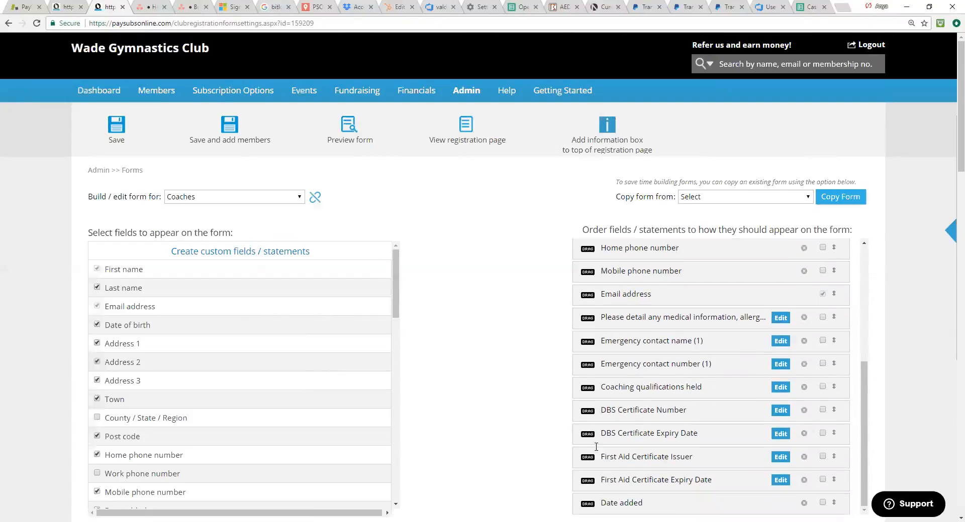
{"action": "scroll", "coordinate": [662, 459], "scroll_direction": "down", "scroll_amount": 1}
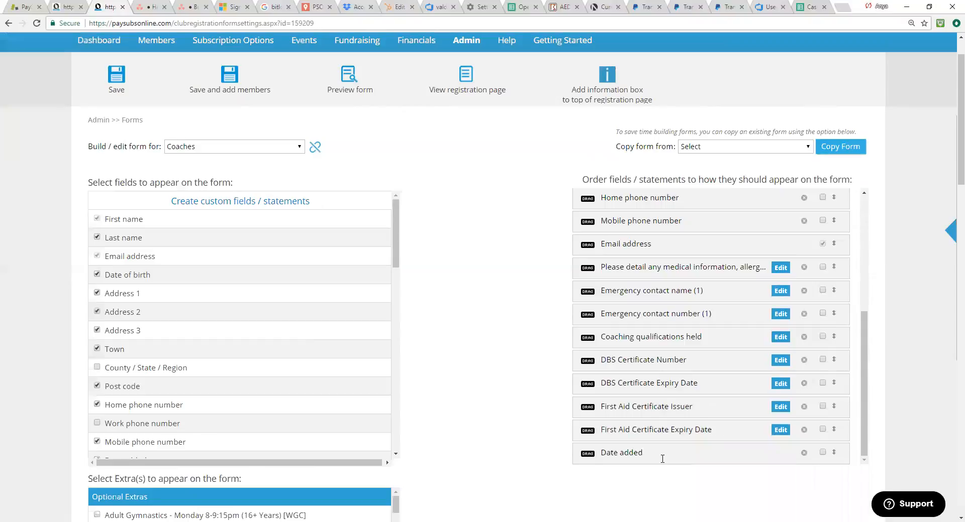
{"action": "scroll", "coordinate": [662, 459], "scroll_direction": "up", "scroll_amount": 5}
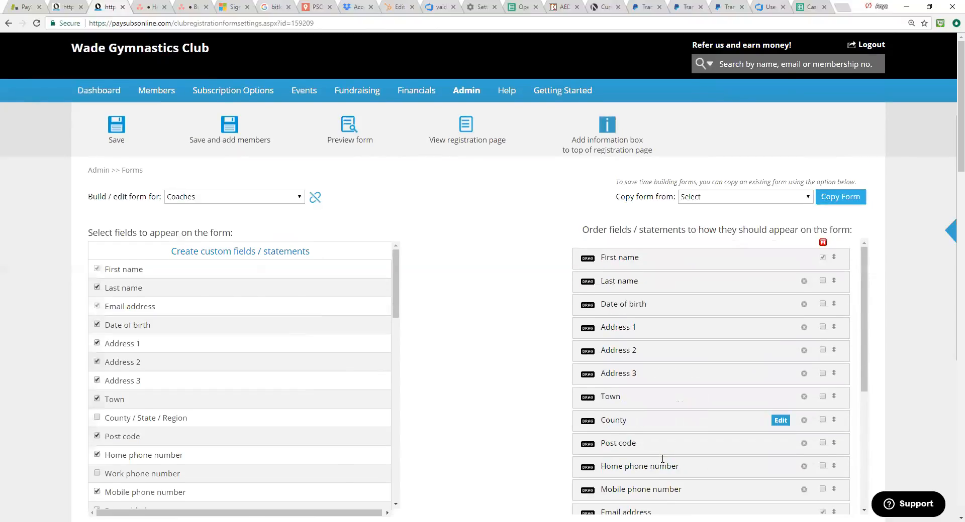
{"action": "scroll", "coordinate": [662, 459], "scroll_direction": "down", "scroll_amount": 2}
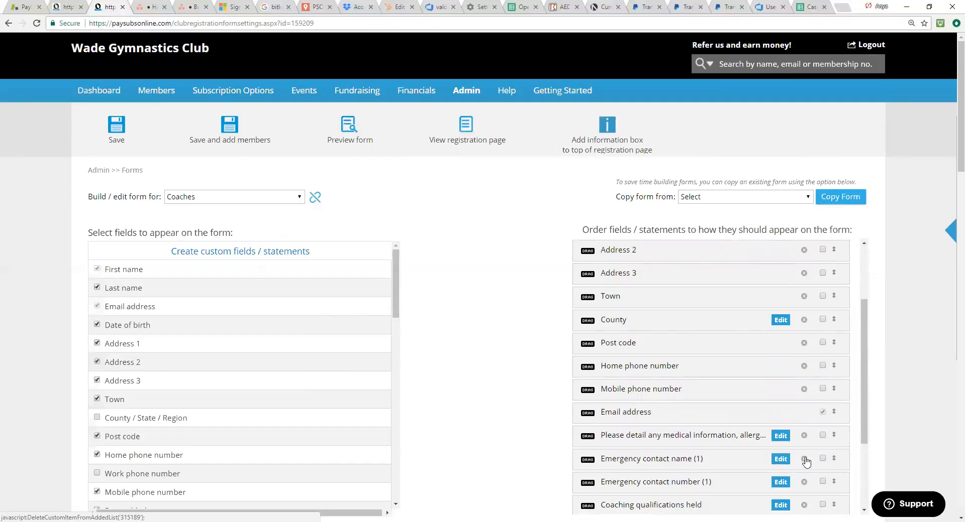
{"action": "scroll", "coordinate": [802, 460], "scroll_direction": "down", "scroll_amount": 3}
{"action": "scroll", "coordinate": [623, 438], "scroll_direction": "down", "scroll_amount": 1}
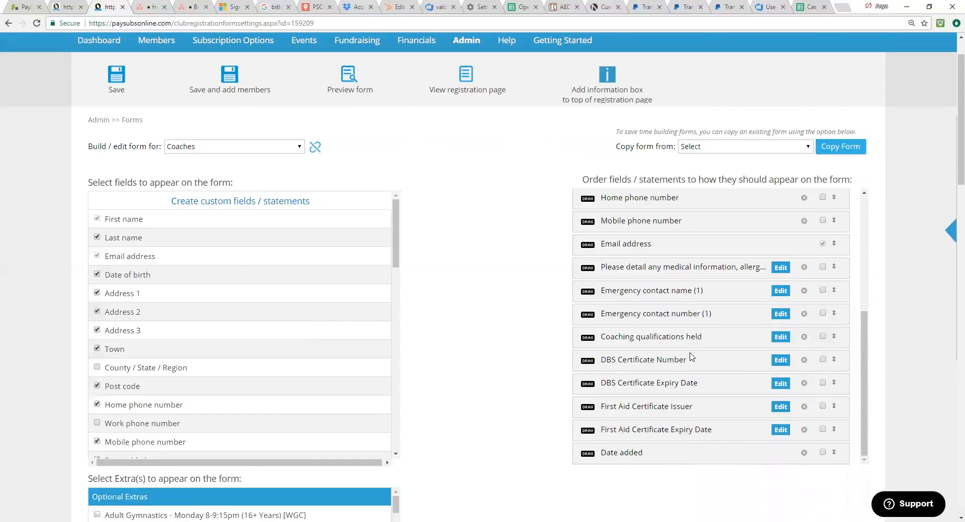
Step: Remove the First Aid Certificate Expiry Date field from the Coaches form, and add it back from the available fields
{"action": "left_click", "coordinate": [804, 431]}
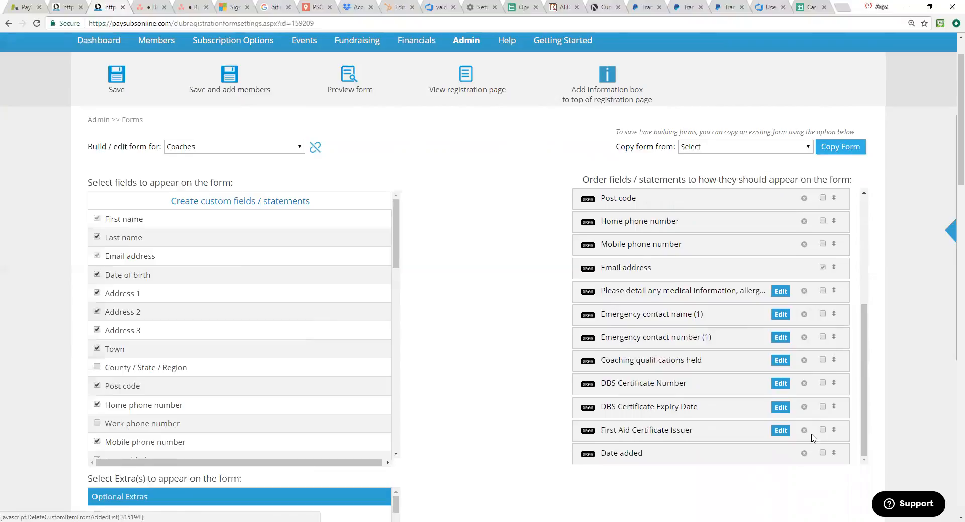
{"action": "scroll", "coordinate": [472, 372], "scroll_direction": "down", "scroll_amount": 1}
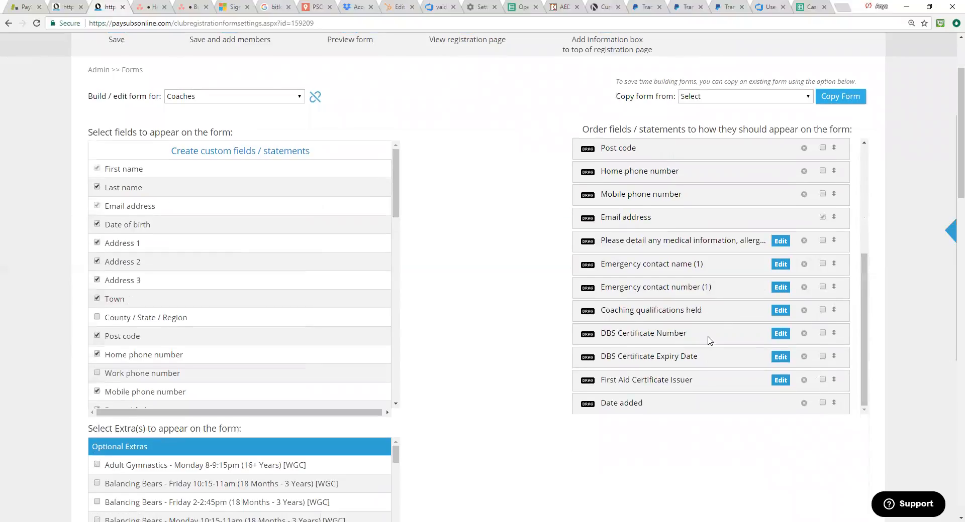
{"action": "scroll", "coordinate": [388, 237], "scroll_direction": "down", "scroll_amount": 1}
{"action": "scroll", "coordinate": [387, 237], "scroll_direction": "down", "scroll_amount": 12}
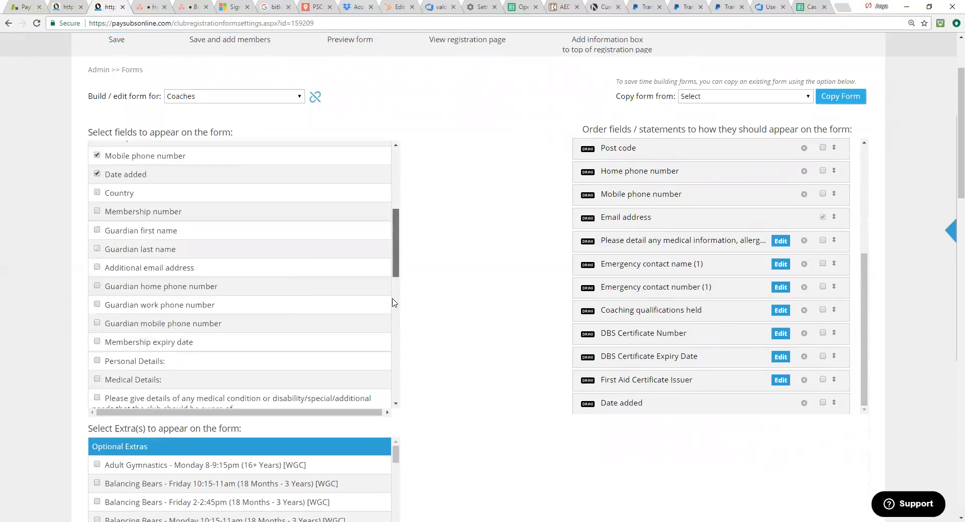
{"action": "scroll", "coordinate": [400, 364], "scroll_direction": "down", "scroll_amount": 3}
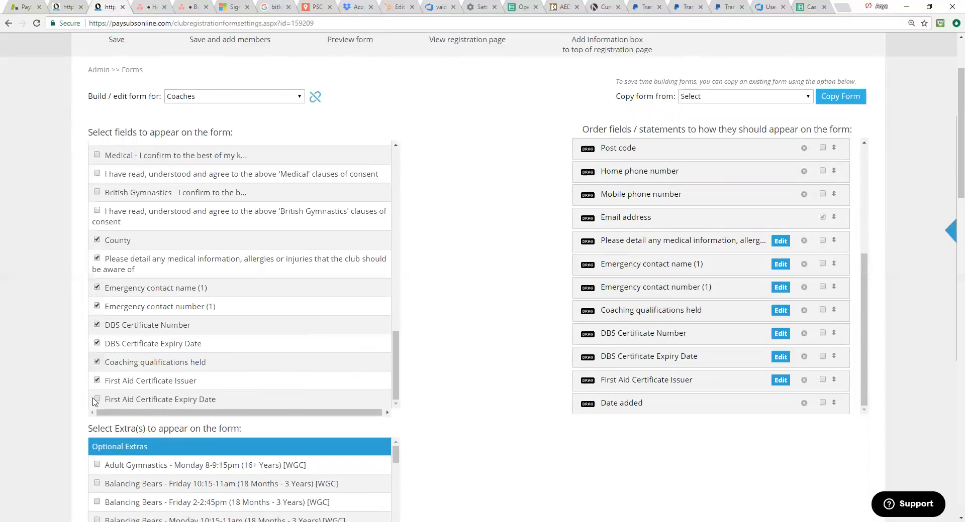
{"action": "left_click", "coordinate": [97, 400]}
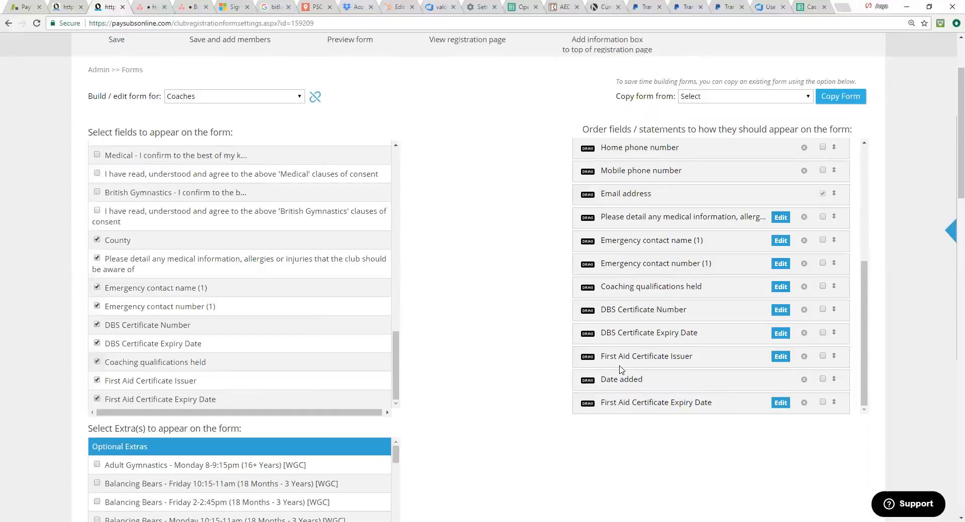
Step: Move First Aid Certificate Expiry Date directly above Date added and save the Coaches form
{"action": "left_click_drag", "start_coordinate": [586, 402], "coordinate": [623, 417]}
{"action": "scroll", "coordinate": [730, 377], "scroll_direction": "down", "scroll_amount": 1}
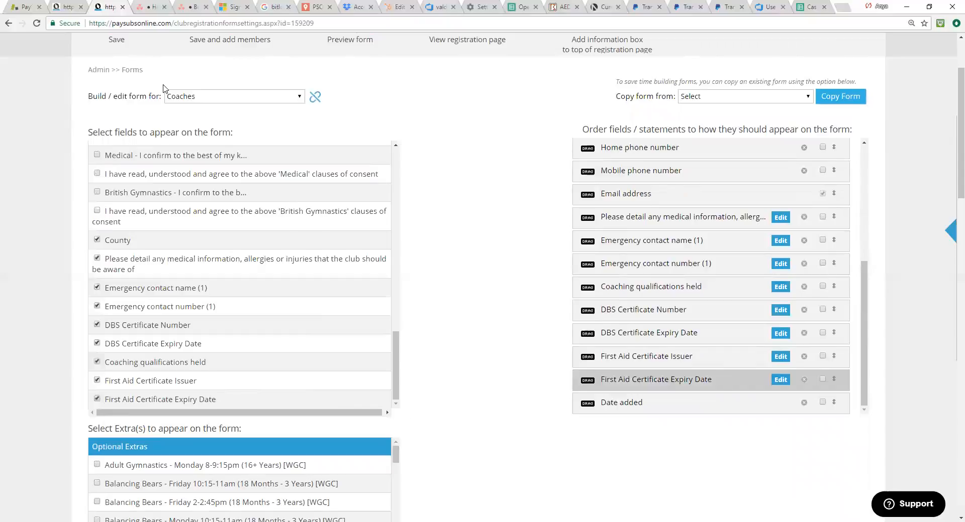
{"action": "scroll", "coordinate": [139, 127], "scroll_direction": "up", "scroll_amount": 2}
{"action": "left_click", "coordinate": [115, 123]}
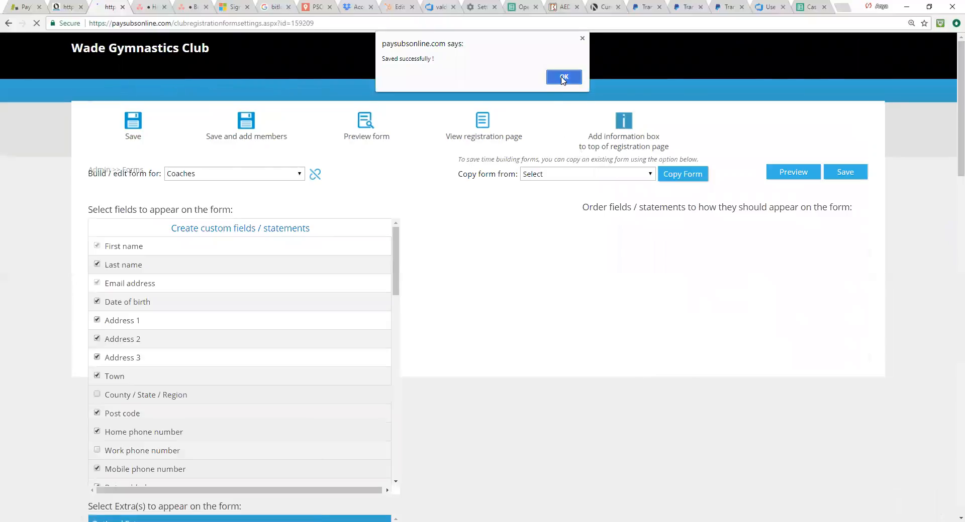
{"action": "left_click", "coordinate": [562, 77]}
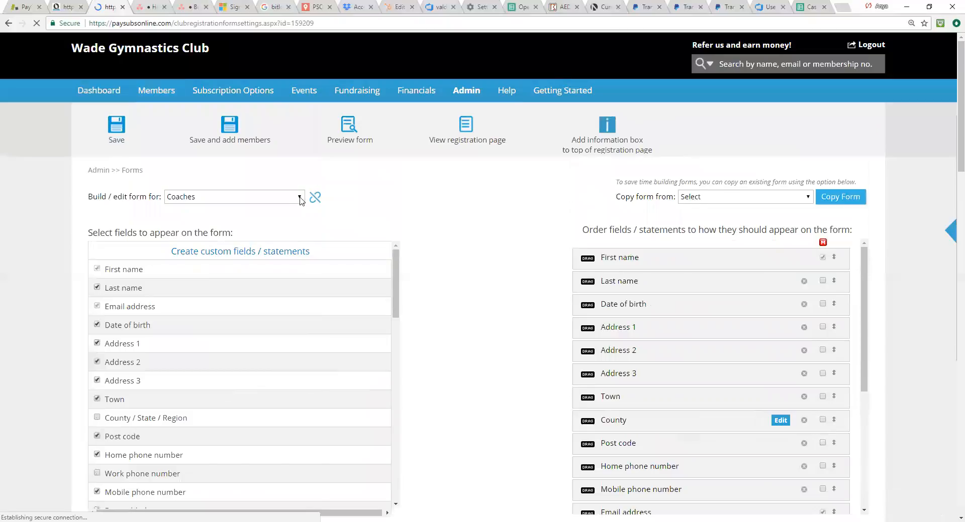
Step: Switch the form builder to the Online Registration form and examine the classes listed on it
{"action": "left_click", "coordinate": [300, 199]}
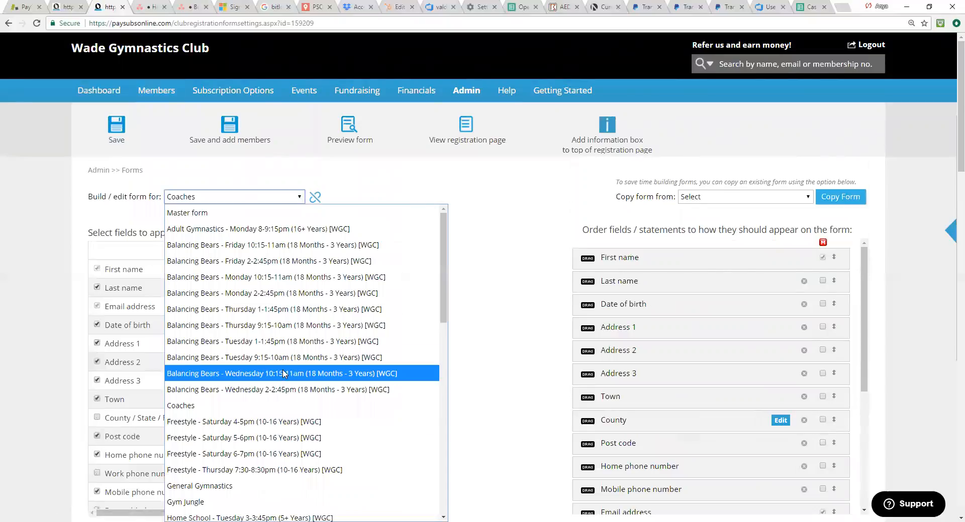
{"action": "scroll", "coordinate": [349, 417], "scroll_direction": "down", "scroll_amount": 4}
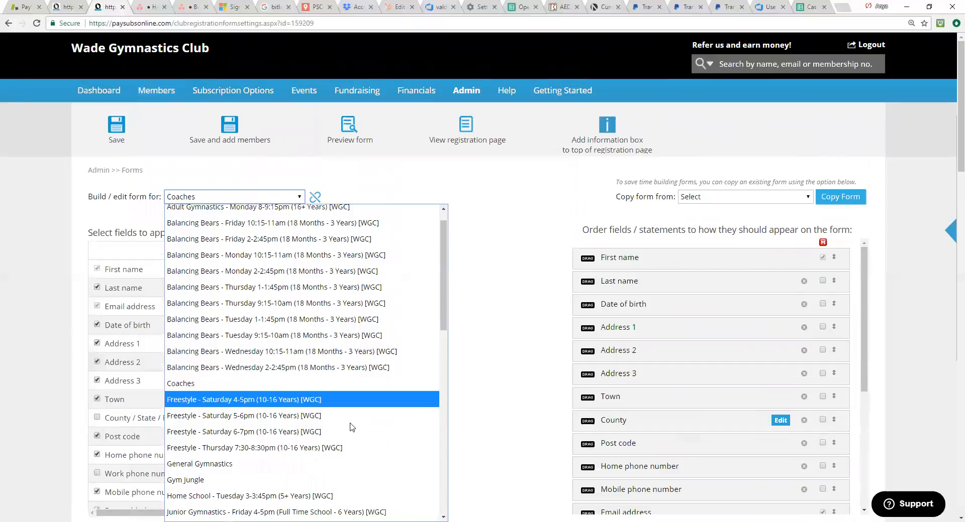
{"action": "scroll", "coordinate": [357, 432], "scroll_direction": "down", "scroll_amount": 8}
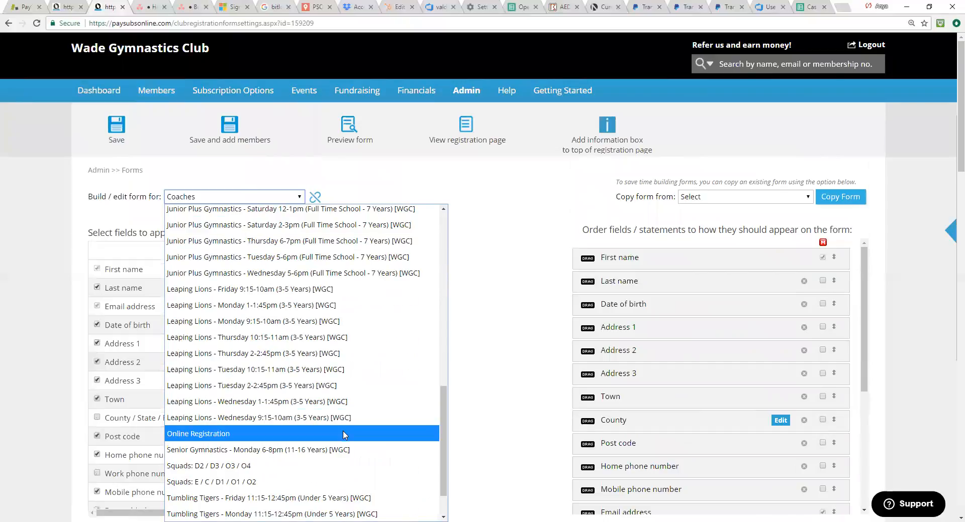
{"action": "left_click", "coordinate": [345, 431]}
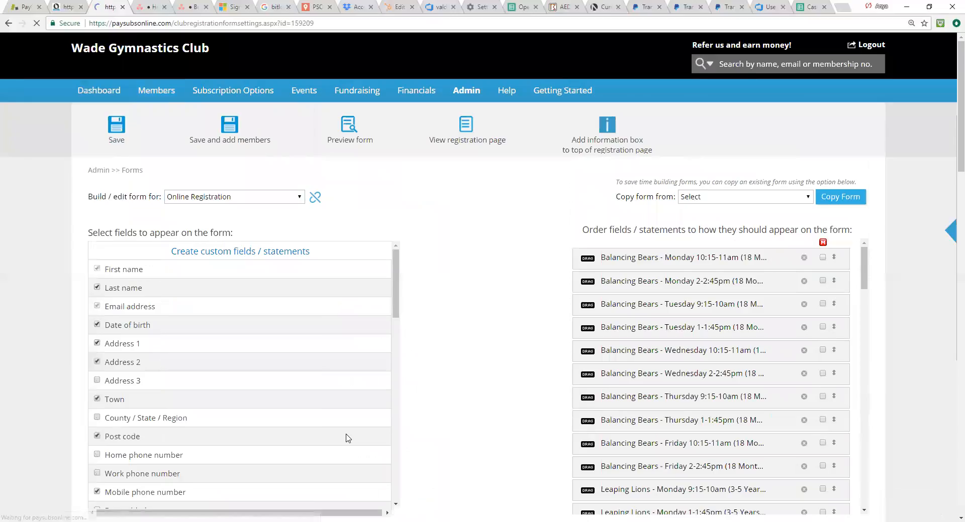
{"action": "scroll", "coordinate": [748, 427], "scroll_direction": "down", "scroll_amount": 4}
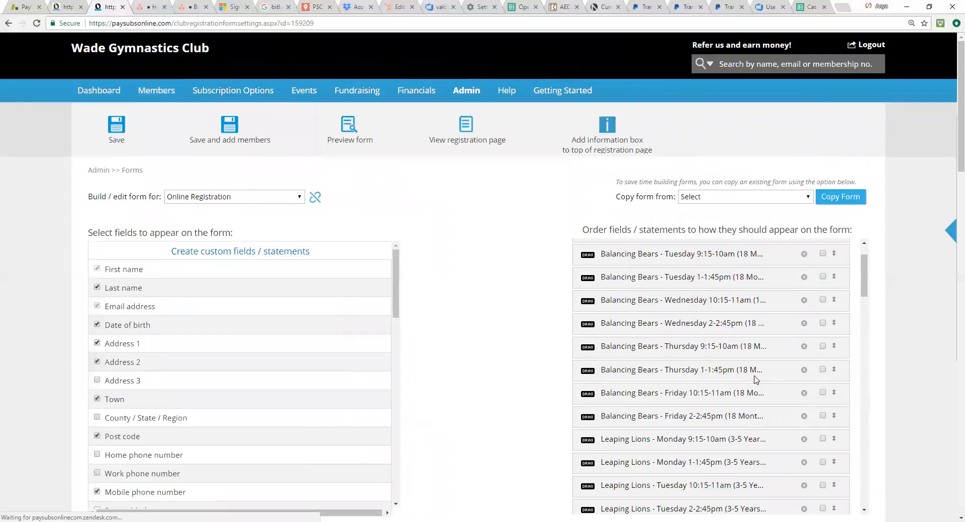
{"action": "scroll", "coordinate": [743, 383], "scroll_direction": "down", "scroll_amount": 4}
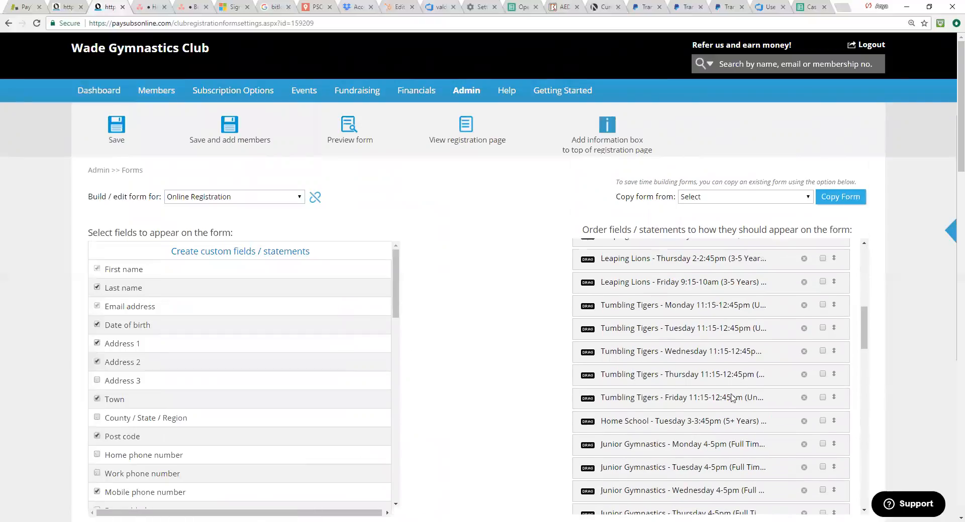
{"action": "scroll", "coordinate": [714, 372], "scroll_direction": "up", "scroll_amount": 8}
Step: On the club's public registration page, choose Online Registration and select the class Balancing Bears - Monday 2-2:45pm (18 Months - 3 Years) [WGC]
{"action": "mouse_move", "coordinate": [490, 141]}
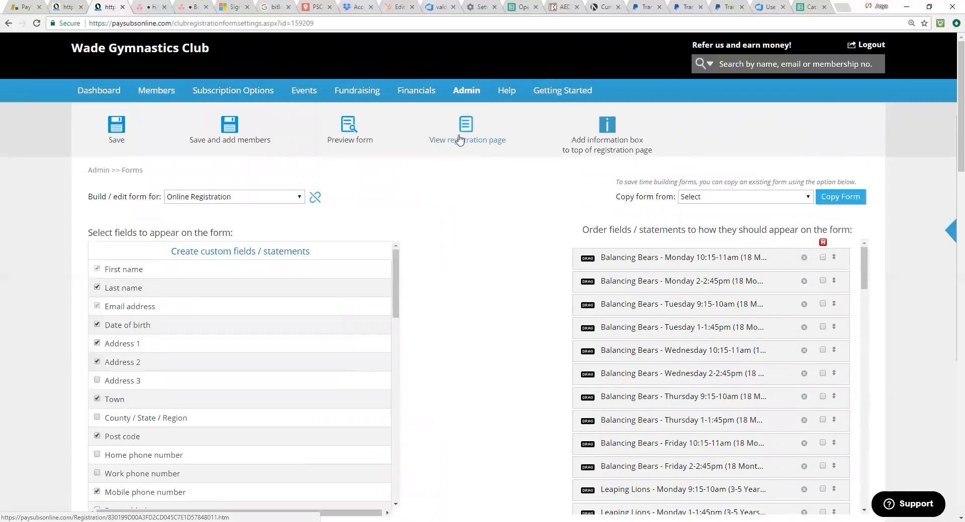
{"action": "left_click", "coordinate": [462, 133]}
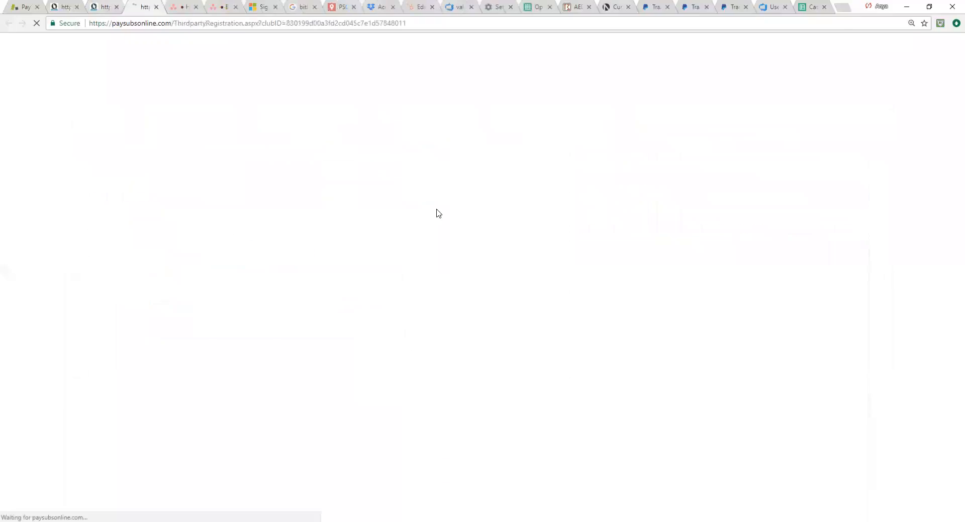
{"action": "left_click", "coordinate": [472, 150]}
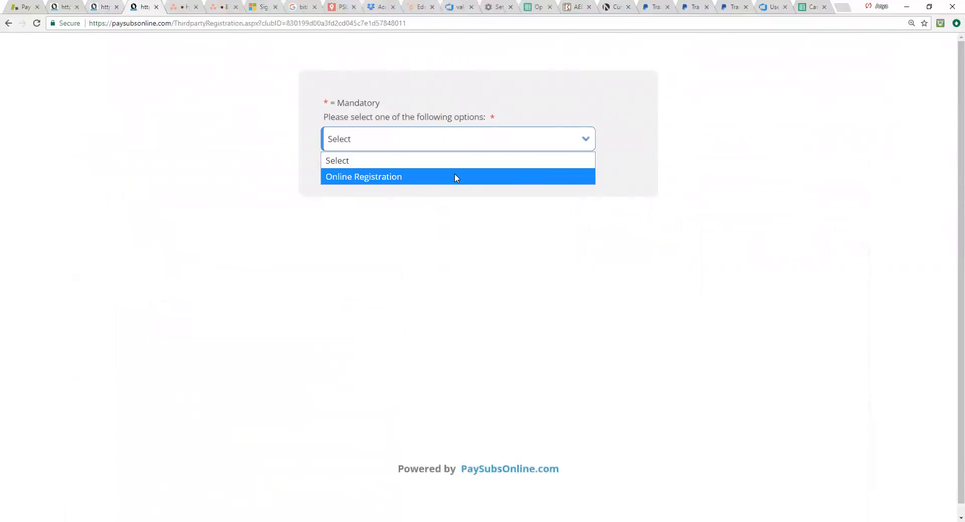
{"action": "left_click", "coordinate": [455, 175]}
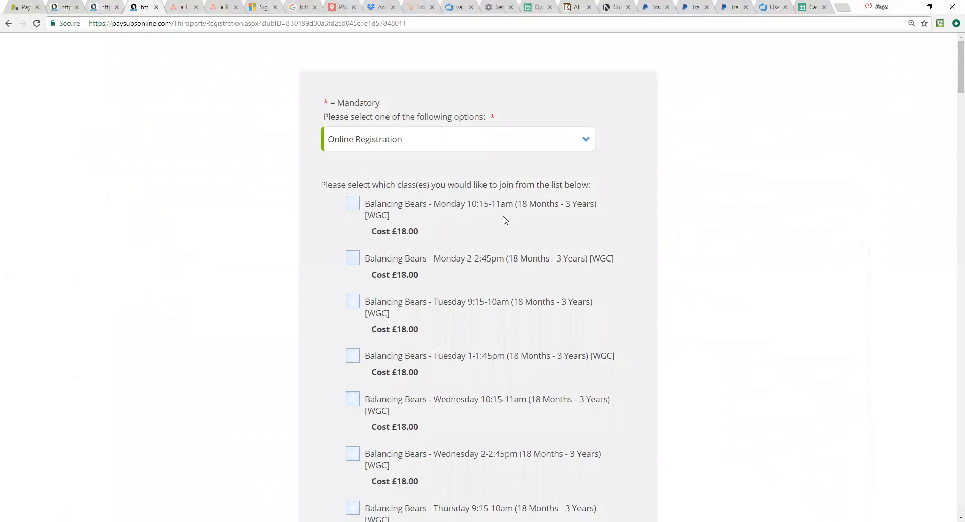
{"action": "scroll", "coordinate": [504, 221], "scroll_direction": "down", "scroll_amount": 1}
{"action": "left_click", "coordinate": [354, 208]}
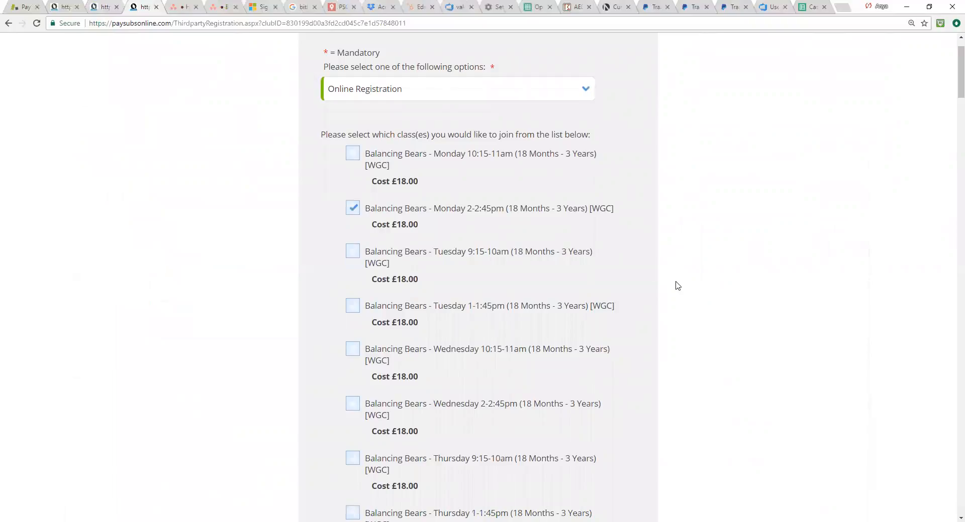
Step: Go past the remaining classes and fill in the registrant's name under Personal Details
{"action": "scroll", "coordinate": [616, 298], "scroll_direction": "down", "scroll_amount": 15}
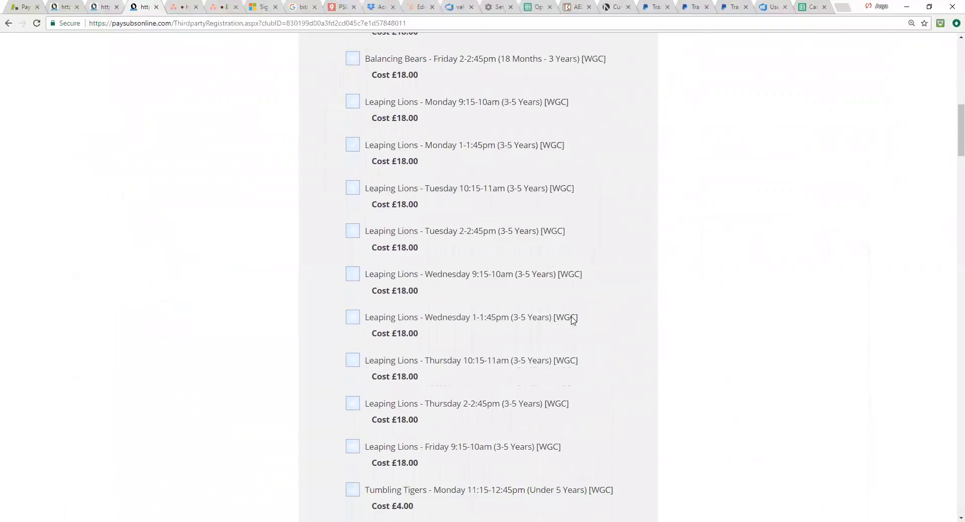
{"action": "scroll", "coordinate": [555, 317], "scroll_direction": "down", "scroll_amount": 20}
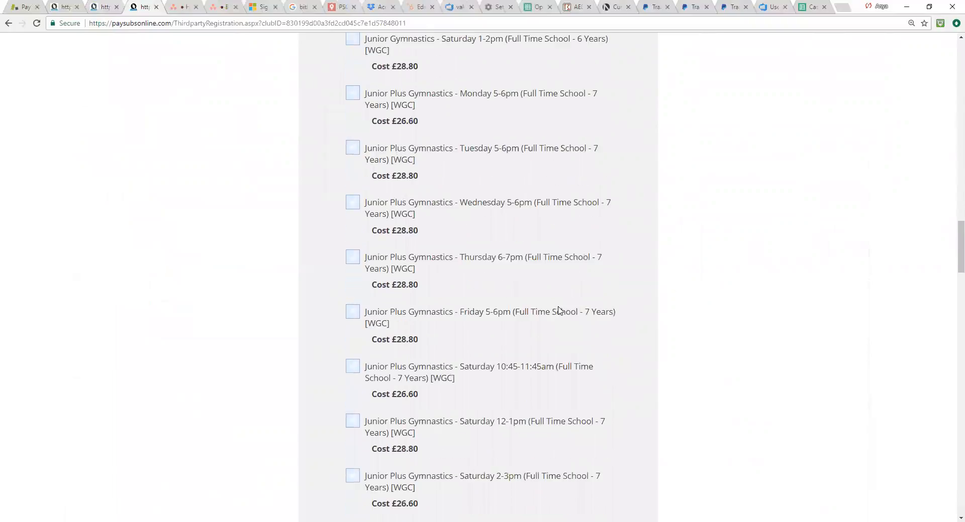
{"action": "scroll", "coordinate": [503, 309], "scroll_direction": "down", "scroll_amount": 5}
{"action": "left_click", "coordinate": [421, 223]}
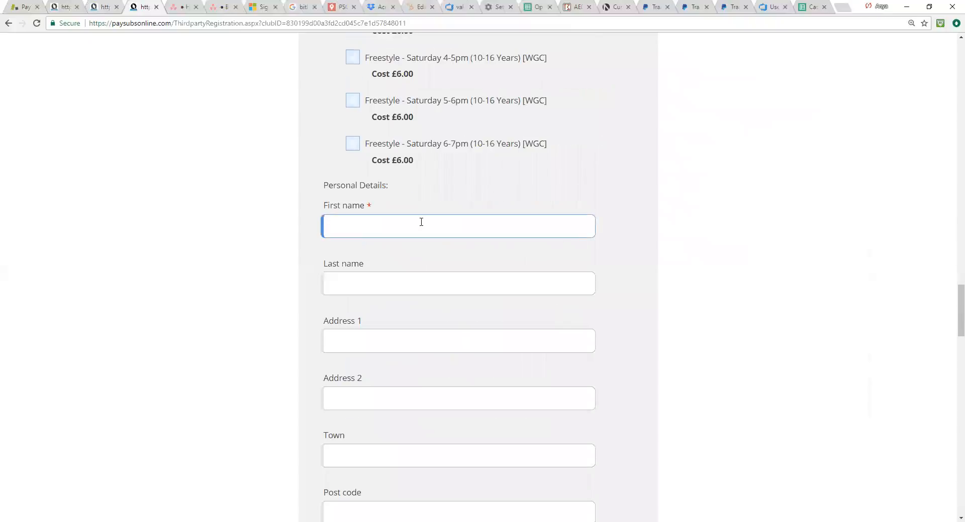
{"action": "type", "text": "pso test"}
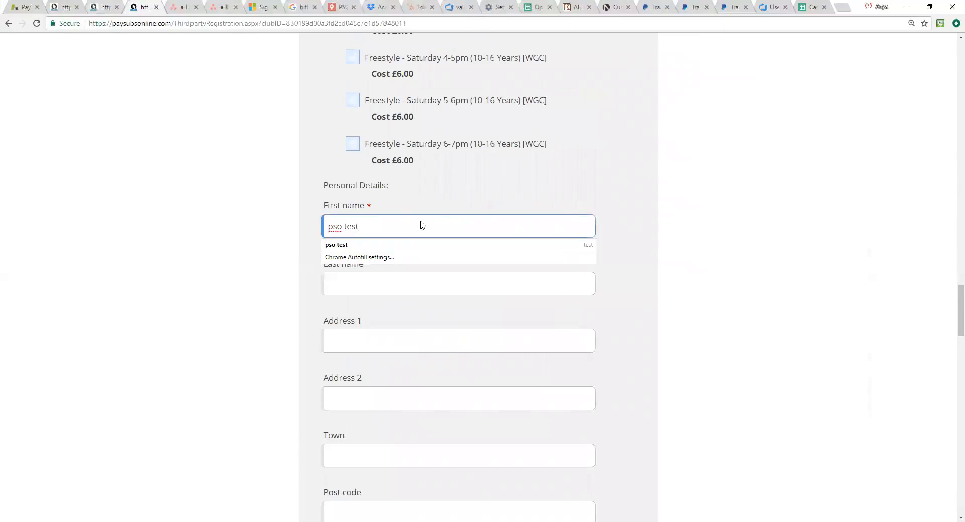
{"action": "left_click", "coordinate": [387, 285]}
Step: Fill in the registrant's email address and copy it into the verification field
{"action": "scroll", "coordinate": [424, 311], "scroll_direction": "down", "scroll_amount": 7}
{"action": "scroll", "coordinate": [414, 322], "scroll_direction": "down", "scroll_amount": 3}
{"action": "left_click", "coordinate": [391, 174]}
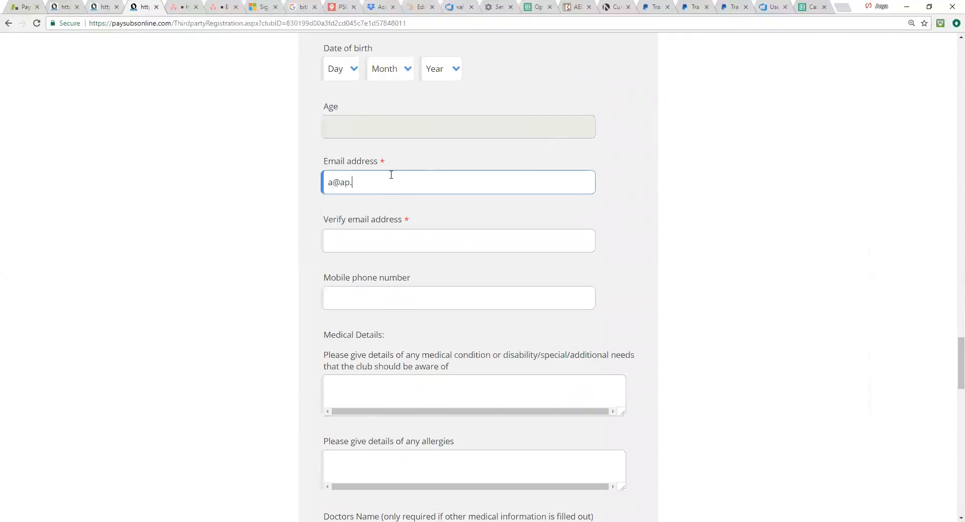
{"action": "key", "text": "ctrl+shift+Left"}
{"action": "key", "text": "ctrl+shift+Left"}
{"action": "key", "text": "ctrl+shift+Left"}
{"action": "key", "text": "ctrl+c"}
{"action": "left_click", "coordinate": [366, 243]}
{"action": "key", "text": "ctrl+v"}
Step: Review the medical and consent sections, and submit the registration with the option to add additional people
{"action": "scroll", "coordinate": [465, 300], "scroll_direction": "down", "scroll_amount": 5}
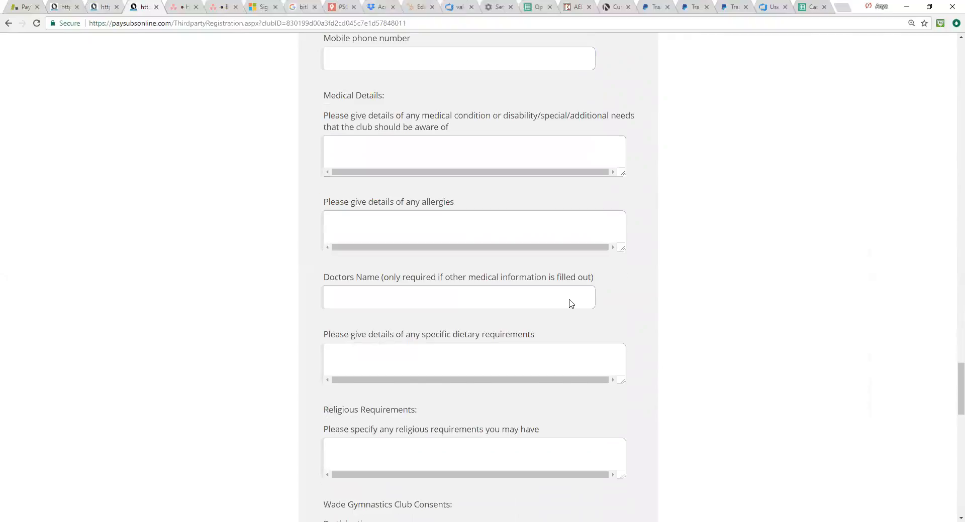
{"action": "scroll", "coordinate": [571, 304], "scroll_direction": "down", "scroll_amount": 15}
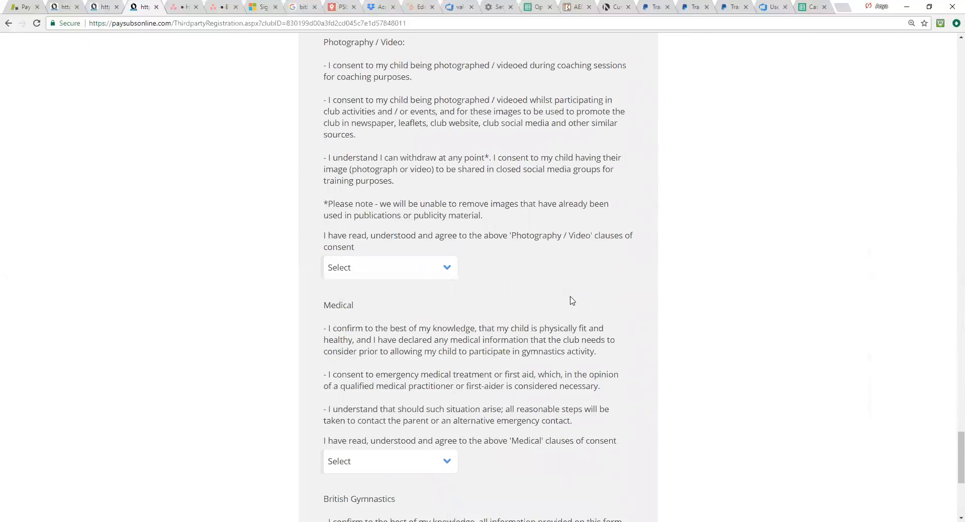
{"action": "scroll", "coordinate": [571, 301], "scroll_direction": "down", "scroll_amount": 6}
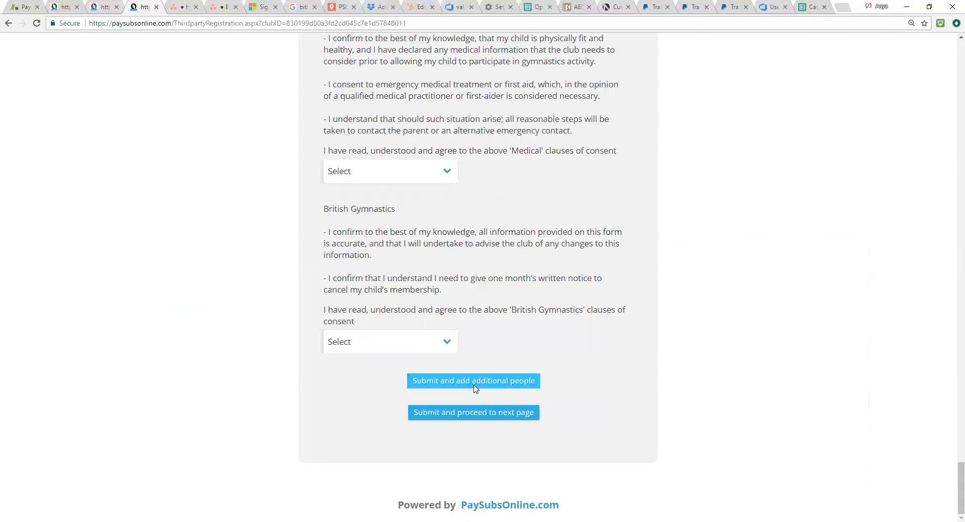
{"action": "left_click", "coordinate": [492, 383]}
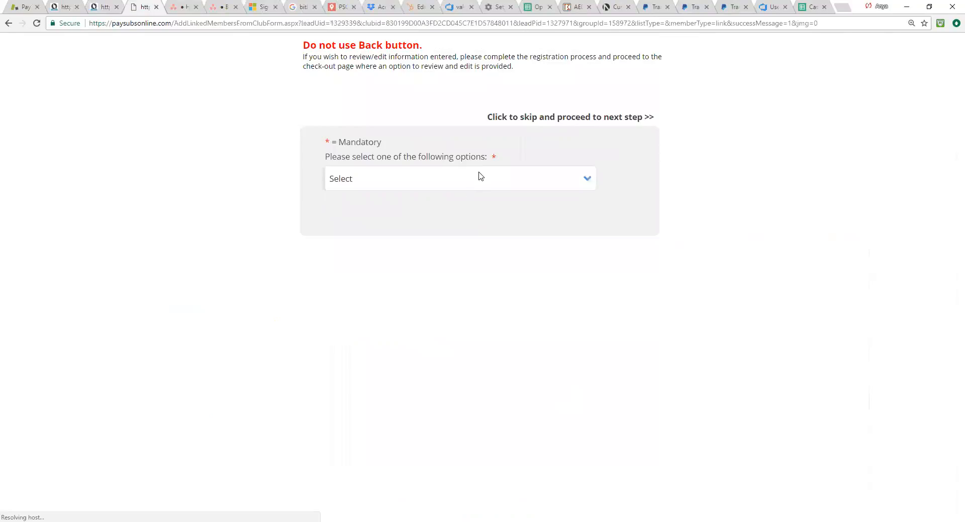
{"action": "left_click", "coordinate": [478, 176]}
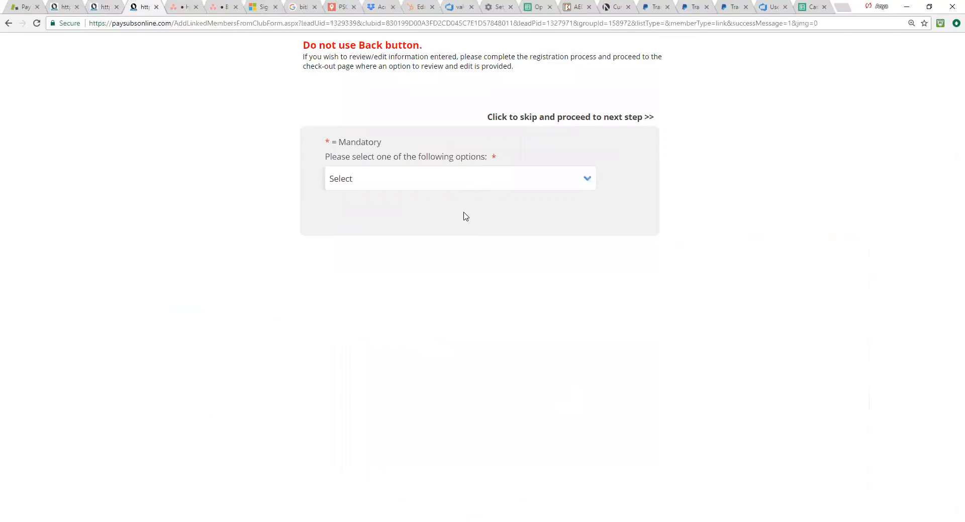
Step: For the additional person, choose Online Registration and select the class Balancing Bears - Tuesday 9:15-10am (18 Months - 3 Years) [WGC]
{"action": "left_click", "coordinate": [464, 215]}
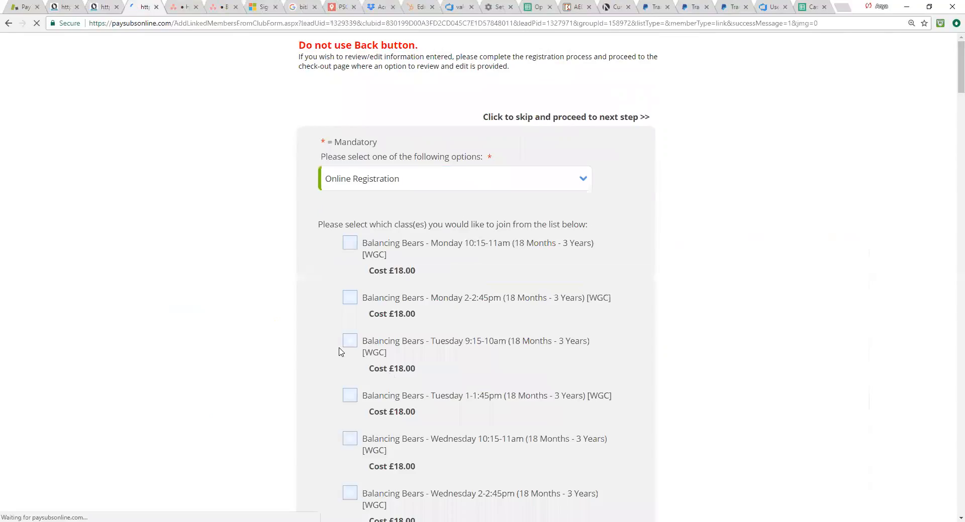
{"action": "left_click", "coordinate": [552, 378]}
{"action": "scroll", "coordinate": [543, 377], "scroll_direction": "down", "scroll_amount": 15}
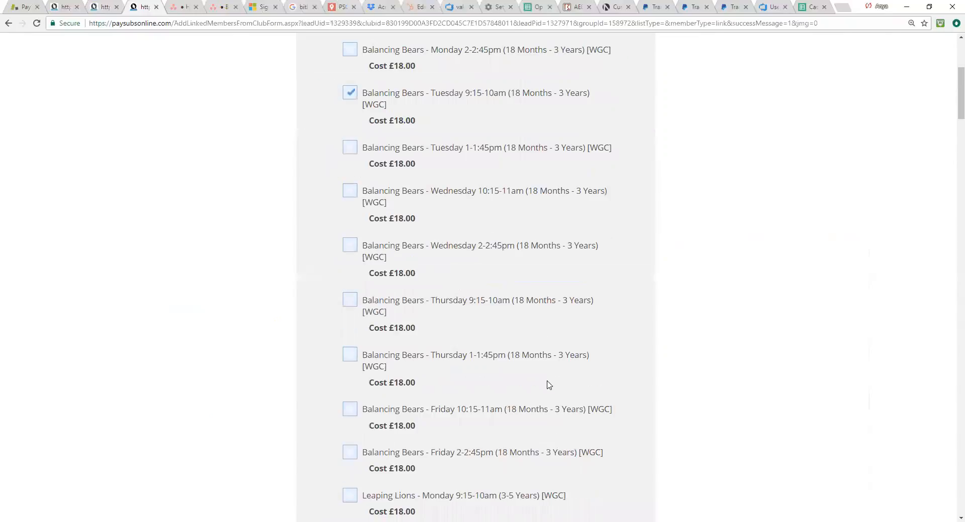
Step: Go past the remaining classes and fill in the test sibling's first name under Personal Details
{"action": "scroll", "coordinate": [522, 377], "scroll_direction": "down", "scroll_amount": 20}
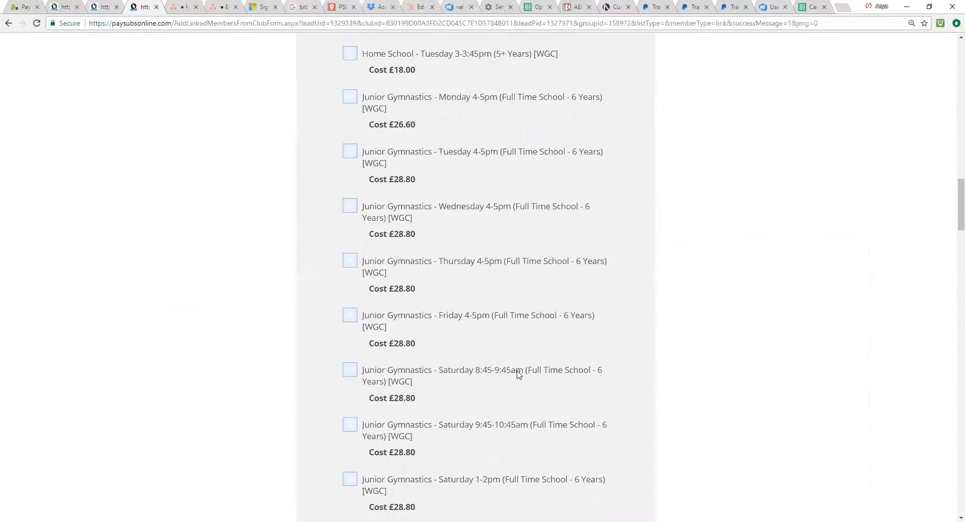
{"action": "scroll", "coordinate": [392, 290], "scroll_direction": "down", "scroll_amount": 10}
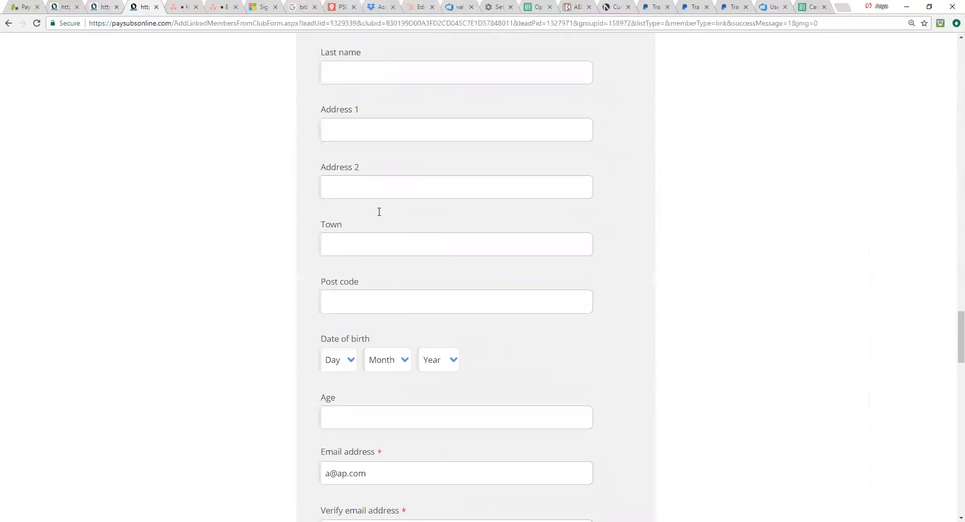
{"action": "scroll", "coordinate": [378, 211], "scroll_direction": "up", "scroll_amount": 4}
{"action": "left_click", "coordinate": [379, 212]}
{"action": "type", "text": "pSO TEAST"}
{"action": "key", "text": "BackSpace"}
{"action": "key", "text": "BackSpace"}
{"action": "key", "text": "BackSpace"}
{"action": "key", "text": "BackSpace"}
{"action": "key", "text": "BackSpace"}
{"action": "key", "text": "BackSpace"}
{"action": "key", "text": "BackSpace"}
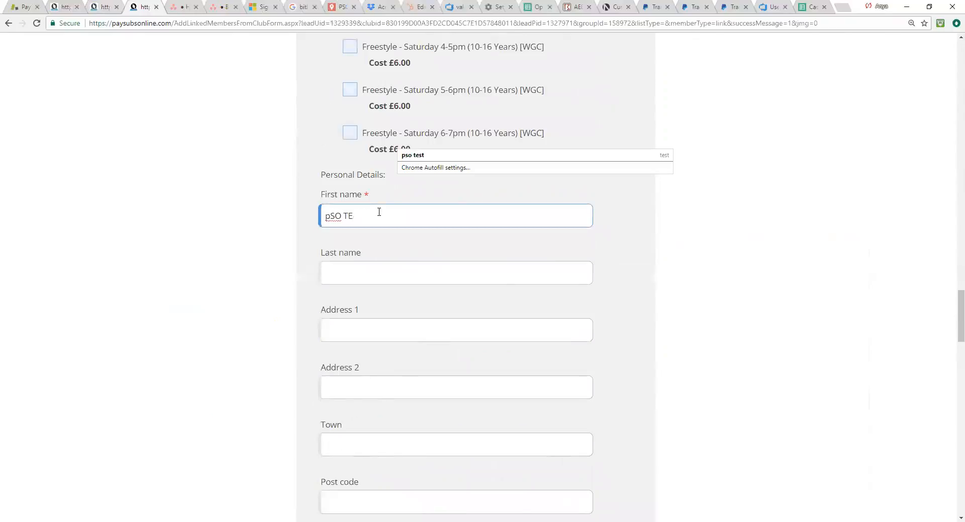
{"action": "type", "text": "s"}
{"action": "key", "text": "BackSpace"}
{"action": "key", "text": "BackSpace"}
{"action": "type", "text": "p"}
{"action": "key", "text": "BackSpace"}
{"action": "type", "text": "Pso"}
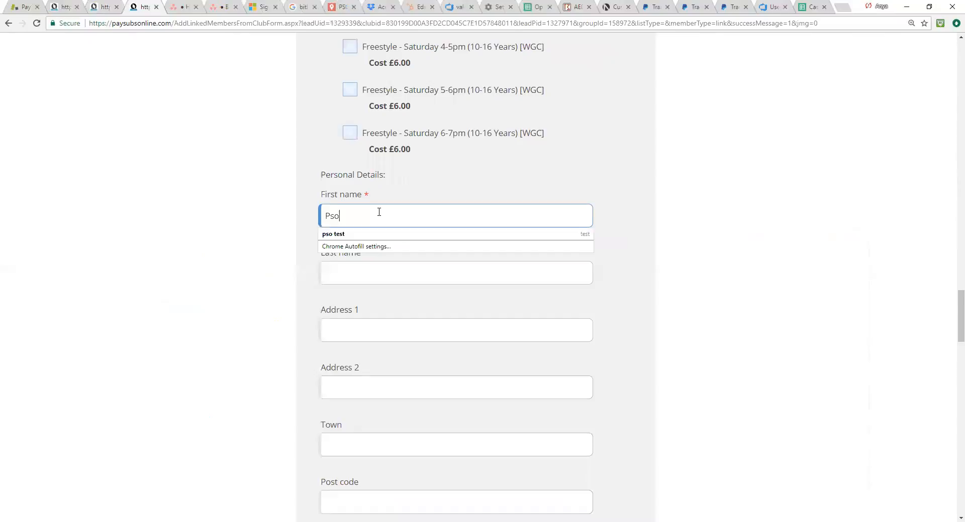
{"action": "type", "text": " test sibling"}
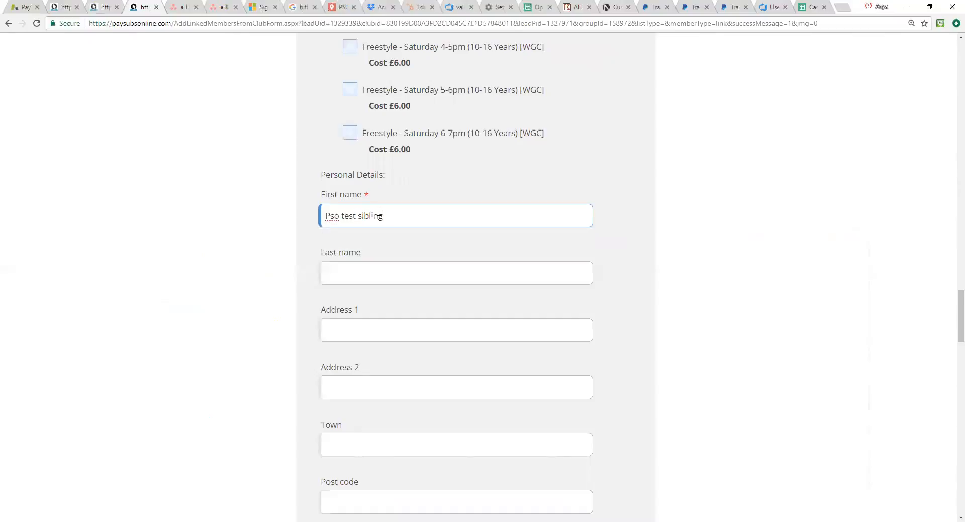
Step: Review the sibling's prefilled email, medical and consent sections, and submit the form with the option to proceed to the next page
{"action": "scroll", "coordinate": [379, 302], "scroll_direction": "down", "scroll_amount": 5}
{"action": "scroll", "coordinate": [382, 308], "scroll_direction": "down", "scroll_amount": 3}
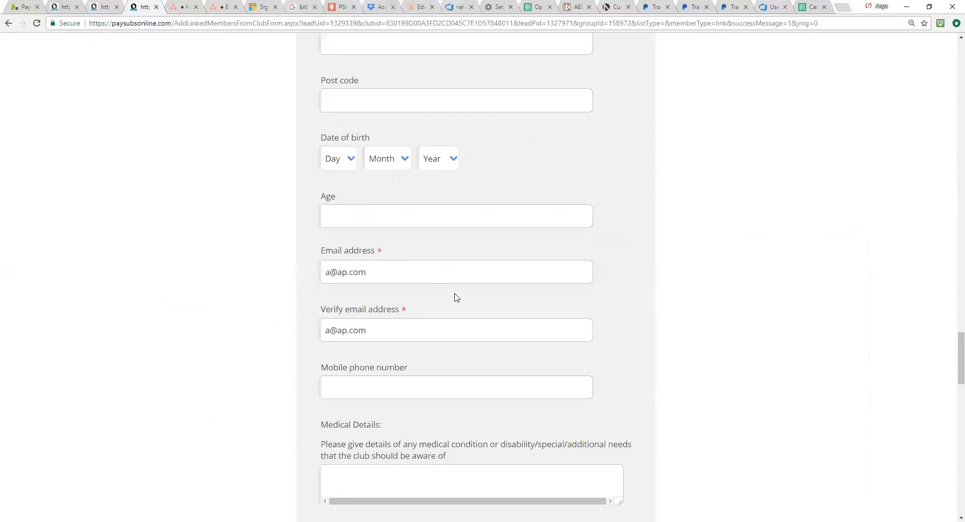
{"action": "scroll", "coordinate": [454, 295], "scroll_direction": "down", "scroll_amount": 5}
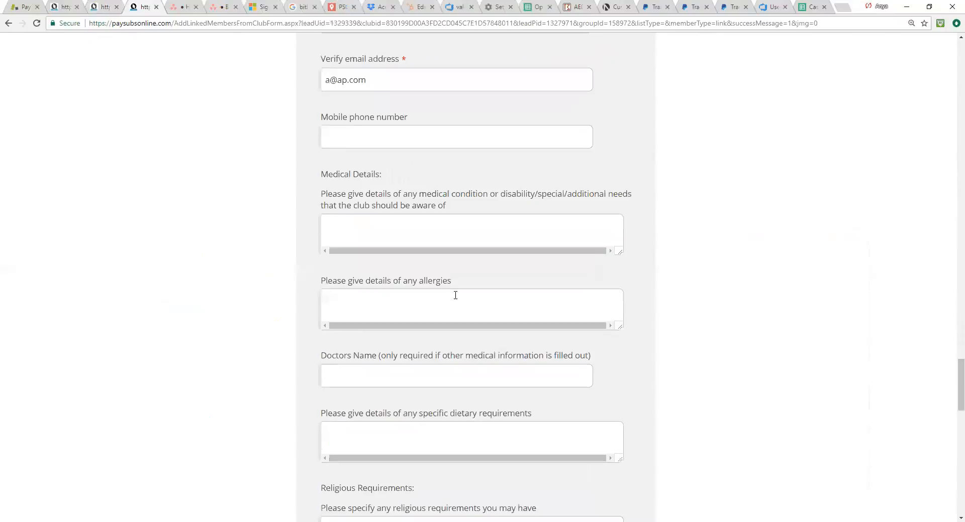
{"action": "scroll", "coordinate": [467, 319], "scroll_direction": "down", "scroll_amount": 13}
{"action": "scroll", "coordinate": [437, 286], "scroll_direction": "down", "scroll_amount": 7}
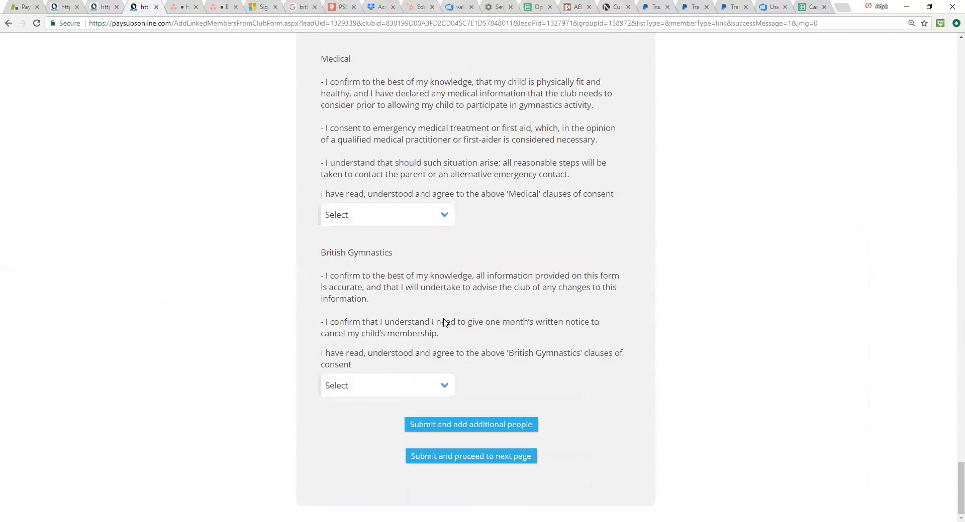
{"action": "scroll", "coordinate": [444, 323], "scroll_direction": "up", "scroll_amount": 10}
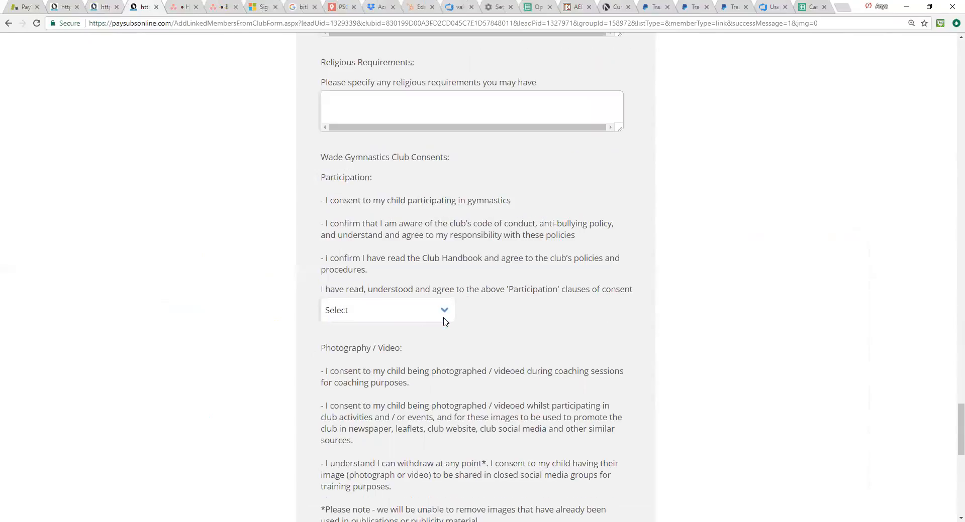
{"action": "scroll", "coordinate": [444, 323], "scroll_direction": "down", "scroll_amount": 5}
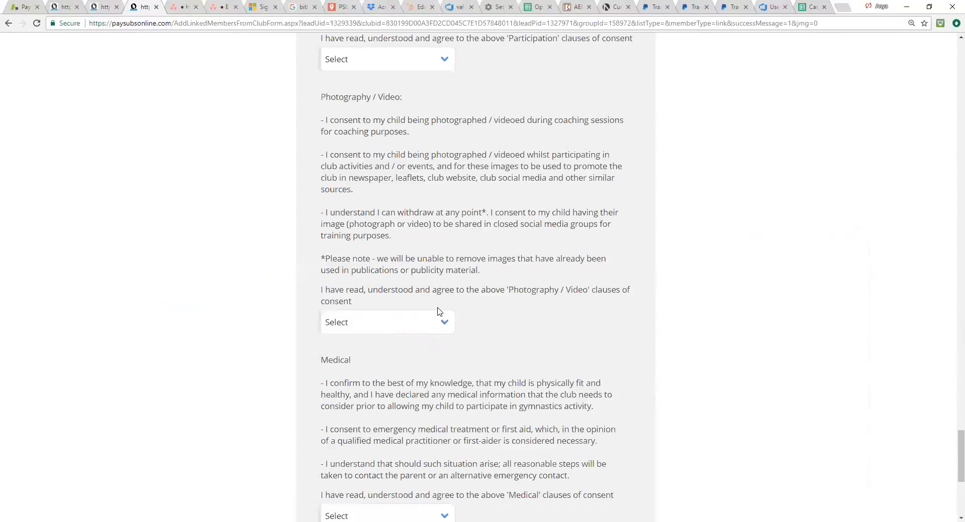
{"action": "scroll", "coordinate": [461, 259], "scroll_direction": "down", "scroll_amount": 6}
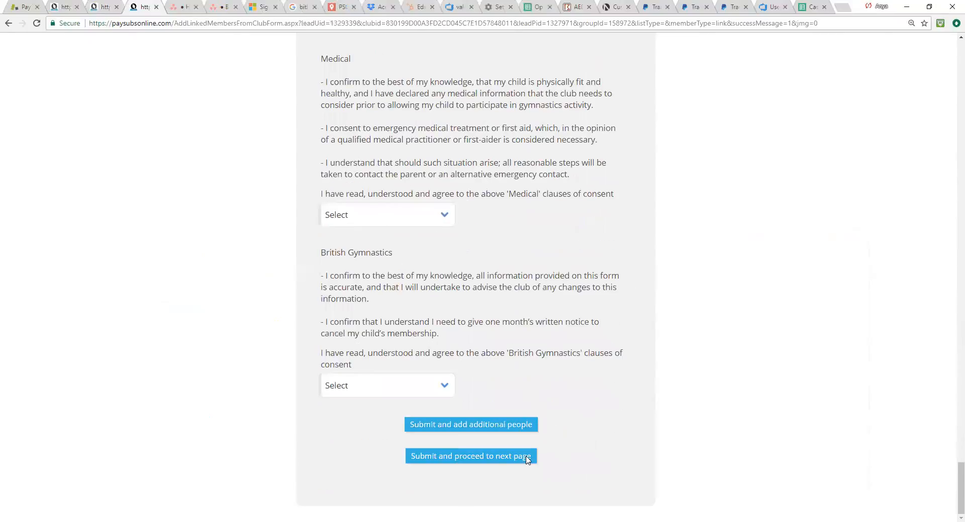
{"action": "left_click", "coordinate": [497, 461]}
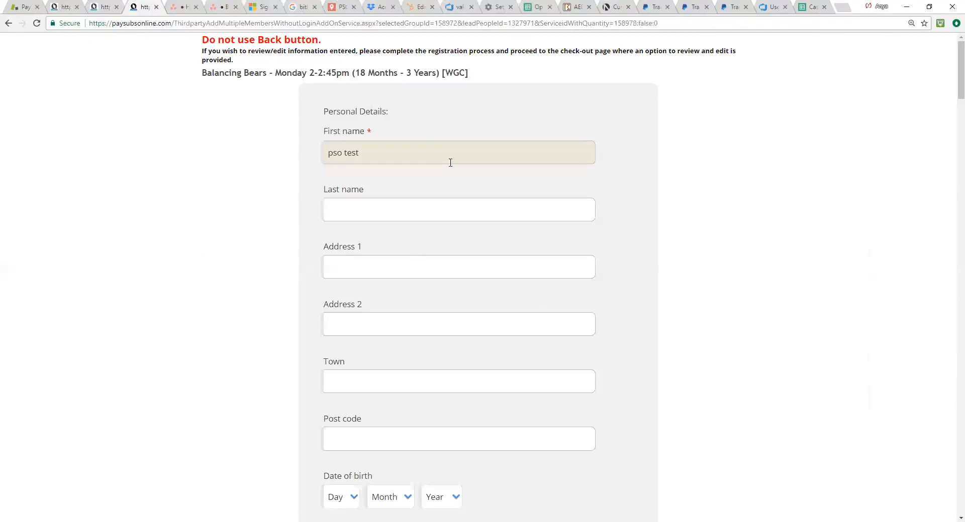
Step: Review the Monday and Tuesday Balancing Bears class forms for both registrants and submit them to reach the checkout
{"action": "scroll", "coordinate": [449, 161], "scroll_direction": "down", "scroll_amount": 5}
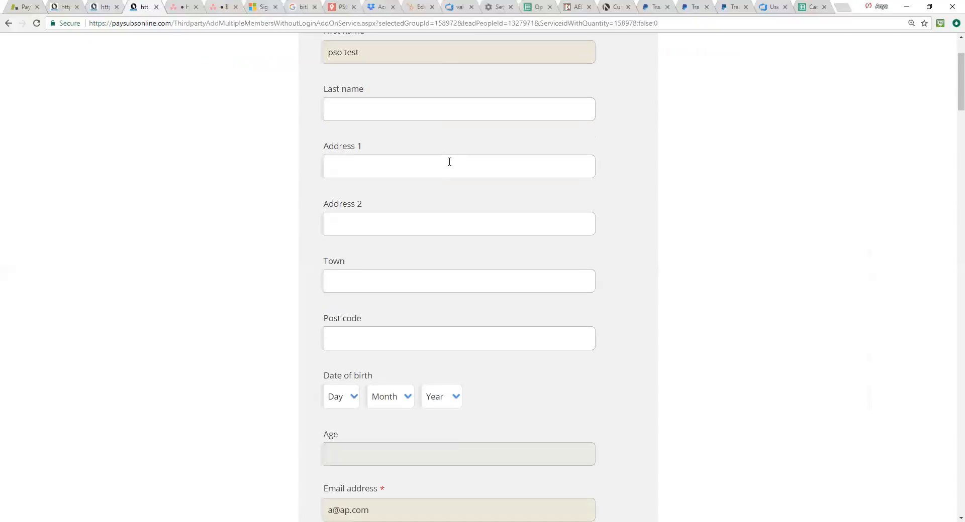
{"action": "scroll", "coordinate": [463, 214], "scroll_direction": "down", "scroll_amount": 20}
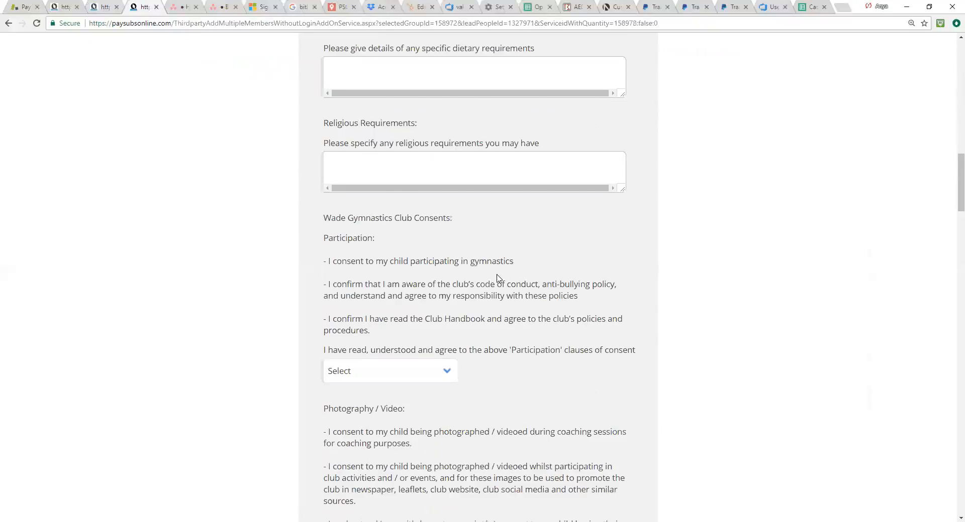
{"action": "scroll", "coordinate": [497, 278], "scroll_direction": "down", "scroll_amount": 10}
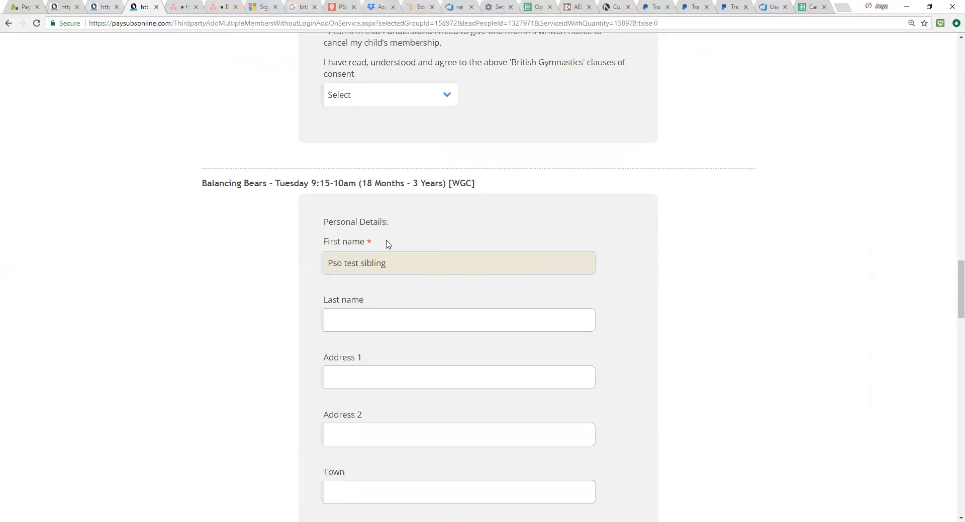
{"action": "scroll", "coordinate": [386, 245], "scroll_direction": "down", "scroll_amount": 2}
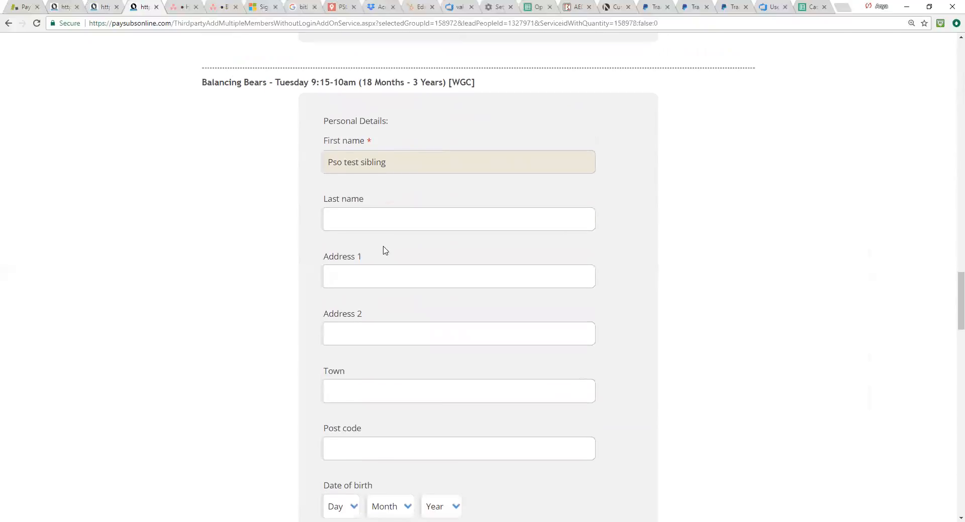
{"action": "scroll", "coordinate": [386, 246], "scroll_direction": "down", "scroll_amount": 15}
{"action": "scroll", "coordinate": [383, 251], "scroll_direction": "down", "scroll_amount": 16}
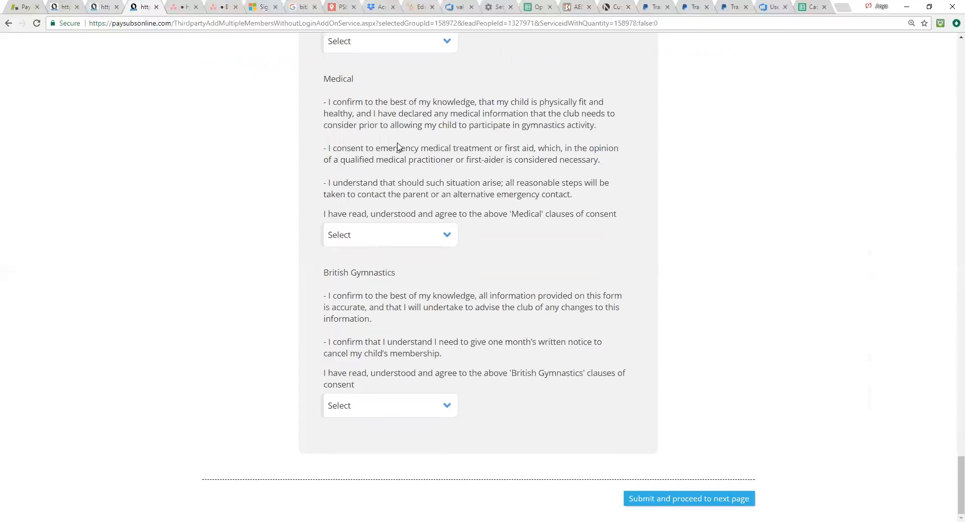
{"action": "key", "text": "Return"}
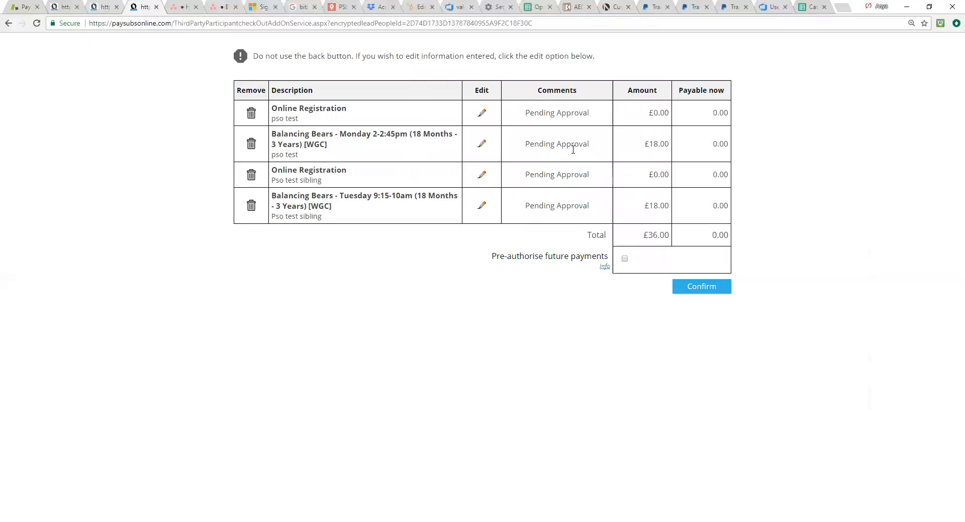
Step: Confirm the registration checkout without pre-authorising future payments, and close the public registration page
{"action": "left_click", "coordinate": [701, 287]}
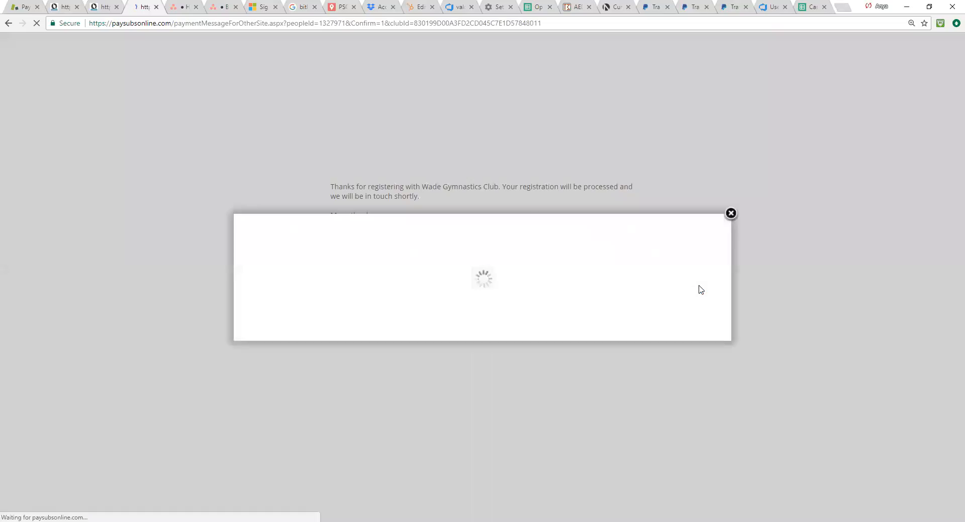
{"action": "left_click", "coordinate": [731, 214]}
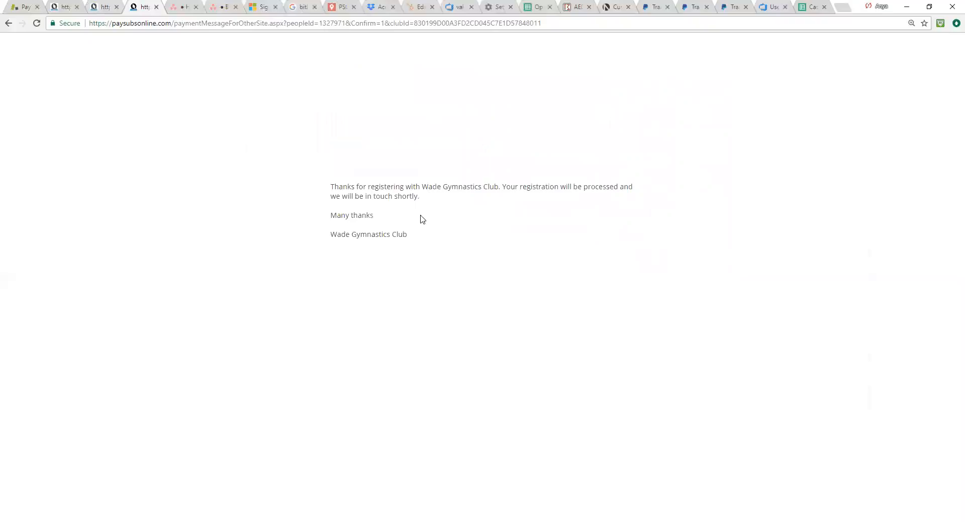
{"action": "left_click", "coordinate": [157, 7]}
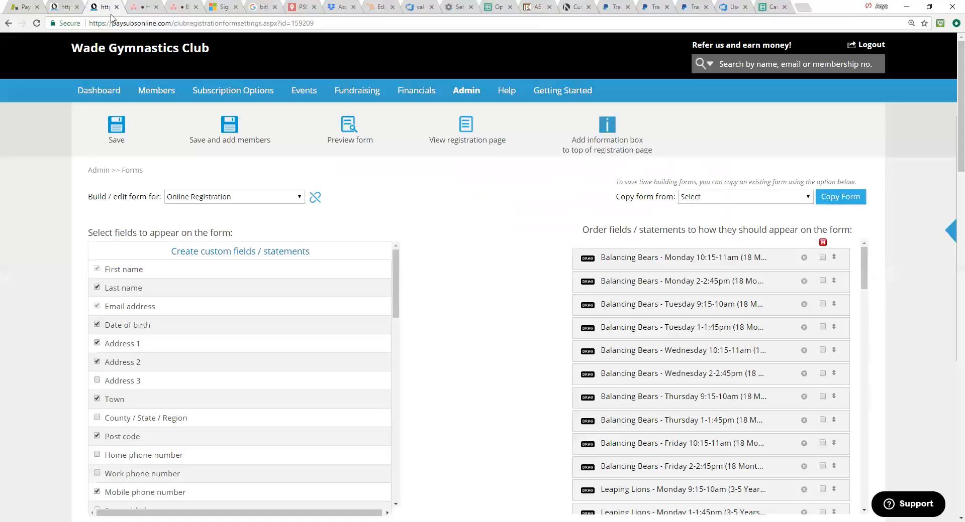
Step: In the club's member groups, open the list of online registrations awaiting approval
{"action": "mouse_move", "coordinate": [152, 92]}
{"action": "left_click", "coordinate": [152, 118]}
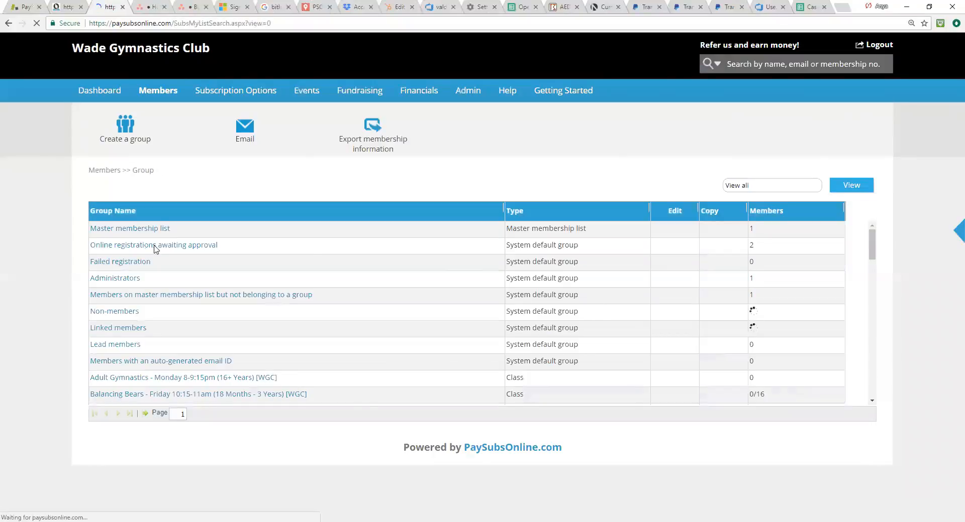
{"action": "left_click_drag", "start_coordinate": [235, 247], "coordinate": [86, 247]}
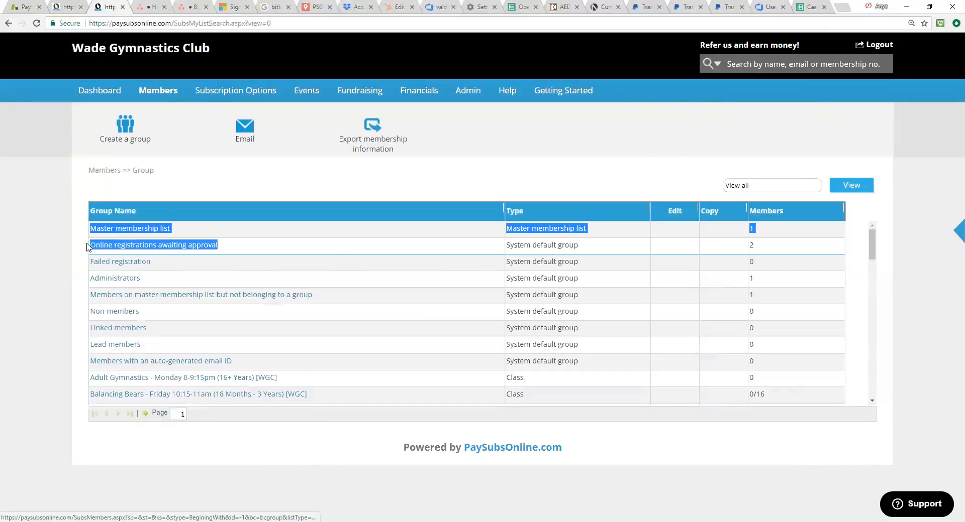
{"action": "left_click", "coordinate": [215, 250]}
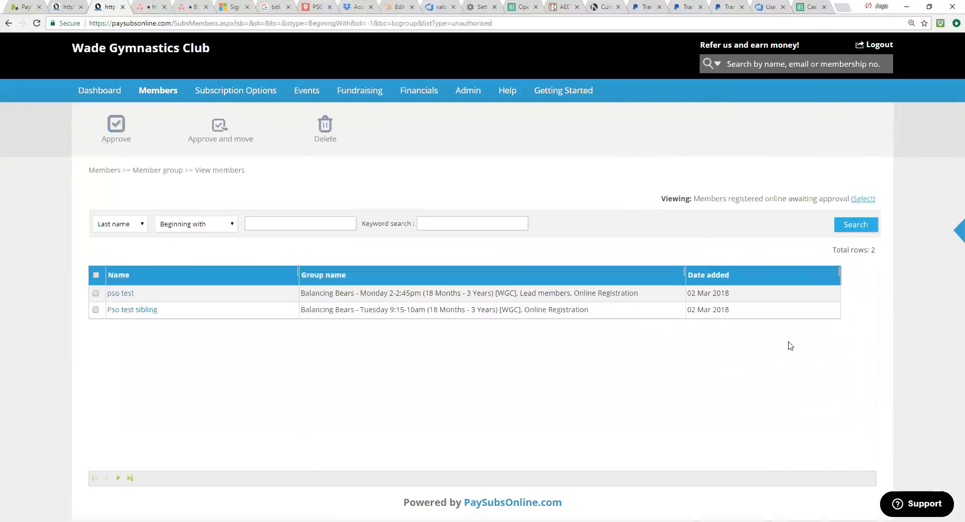
Step: Approve both pending registrations with the status Member and send the approval notification email
{"action": "left_click", "coordinate": [96, 276]}
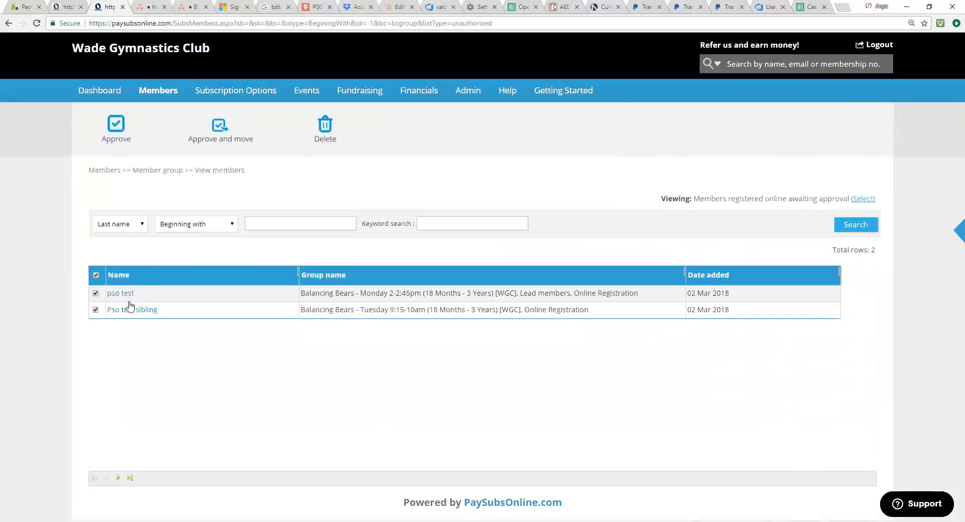
{"action": "left_click", "coordinate": [95, 310]}
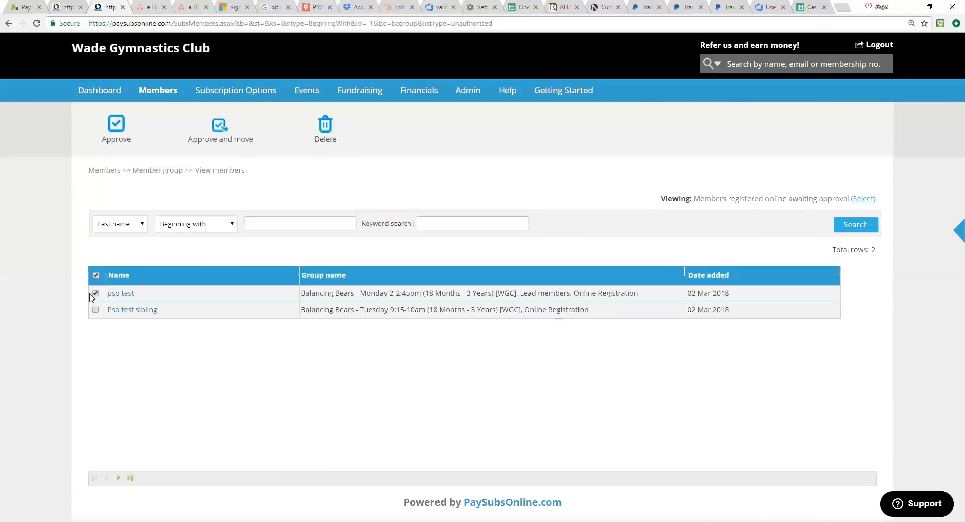
{"action": "left_click", "coordinate": [95, 310]}
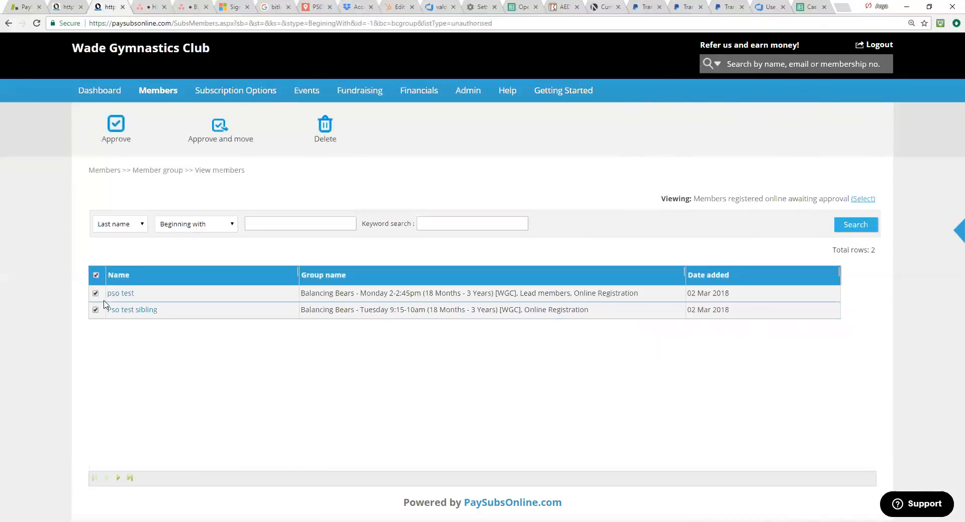
{"action": "left_click", "coordinate": [118, 125]}
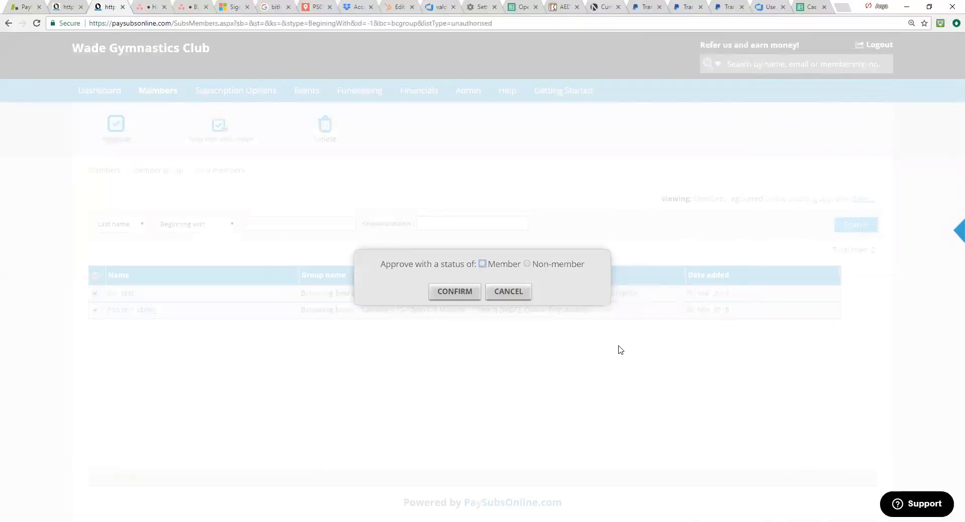
{"action": "left_click", "coordinate": [481, 264]}
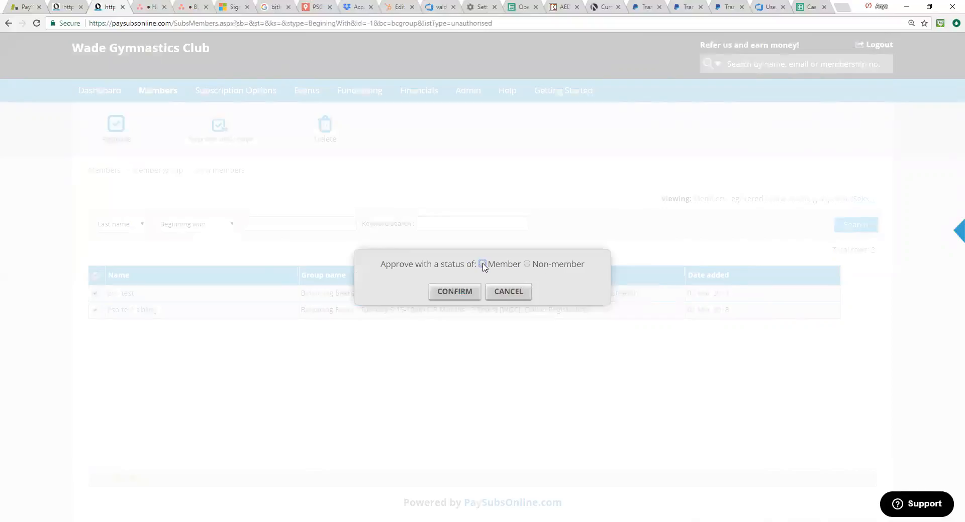
{"action": "left_click", "coordinate": [463, 296]}
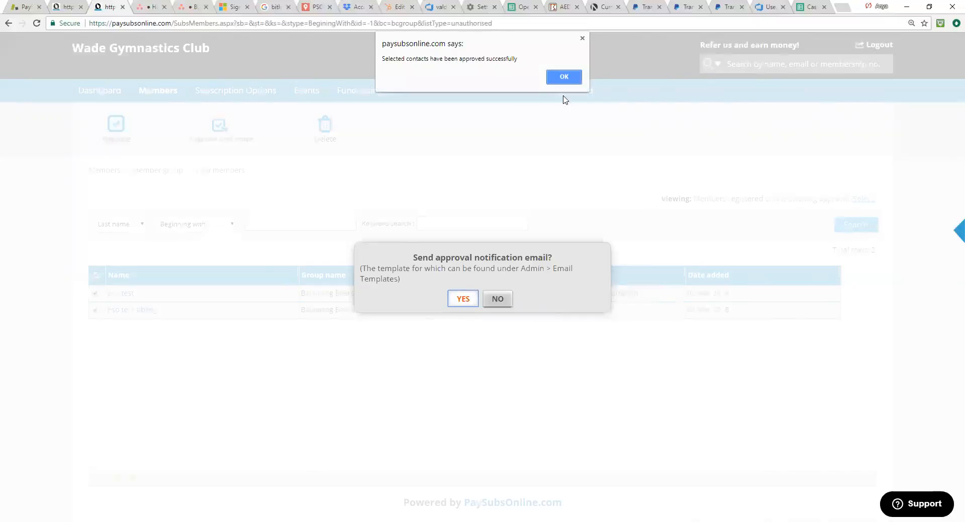
{"action": "left_click", "coordinate": [568, 78]}
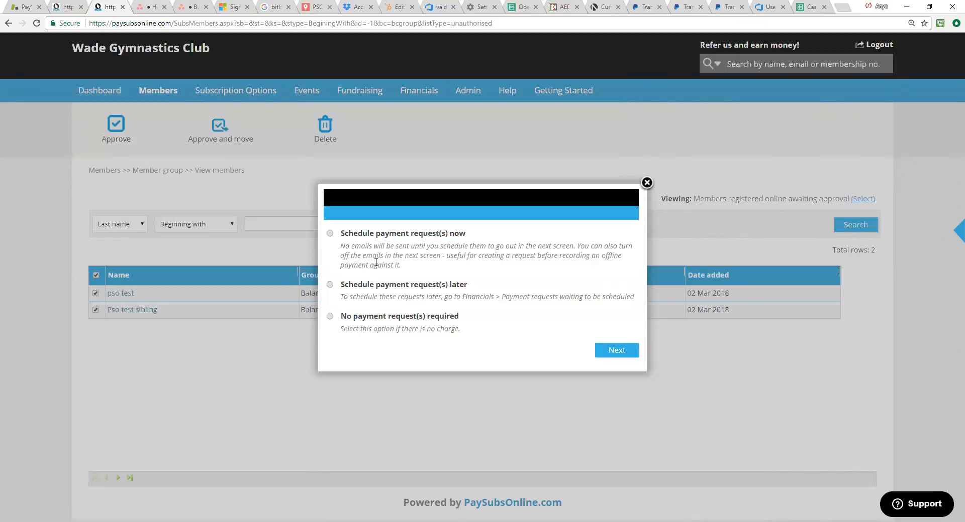
Step: Choose to schedule the payment requests now, and save the requests for both Balancing Bears registrations
{"action": "left_click", "coordinate": [330, 233]}
{"action": "left_click", "coordinate": [619, 350]}
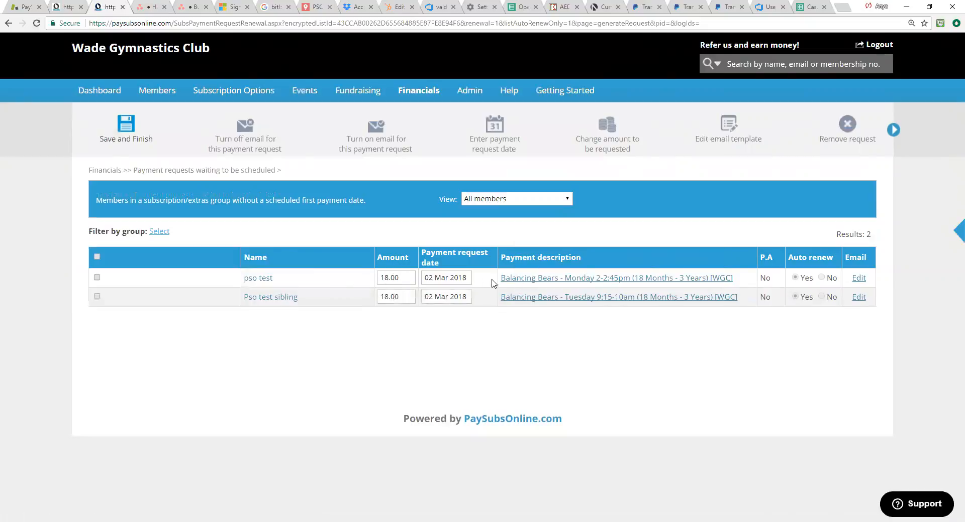
{"action": "mouse_move", "coordinate": [583, 282]}
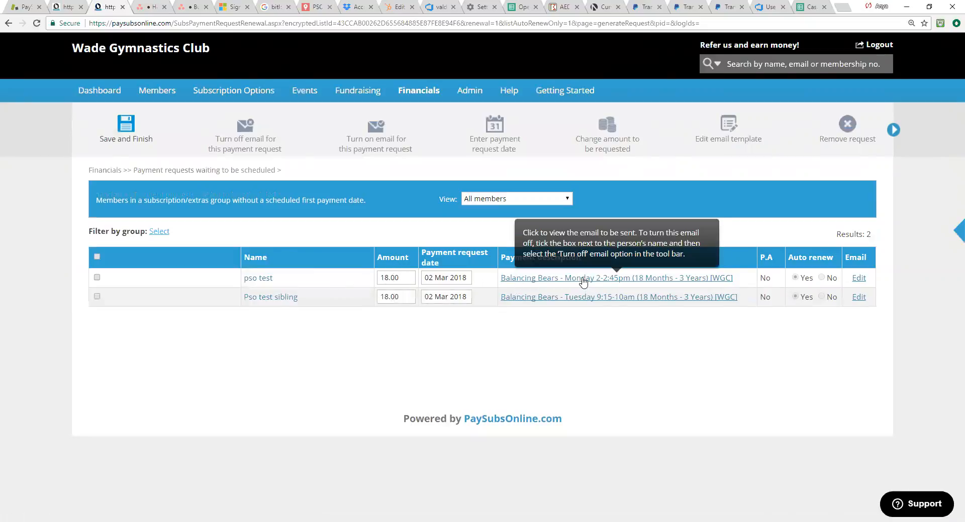
{"action": "left_click", "coordinate": [125, 130]}
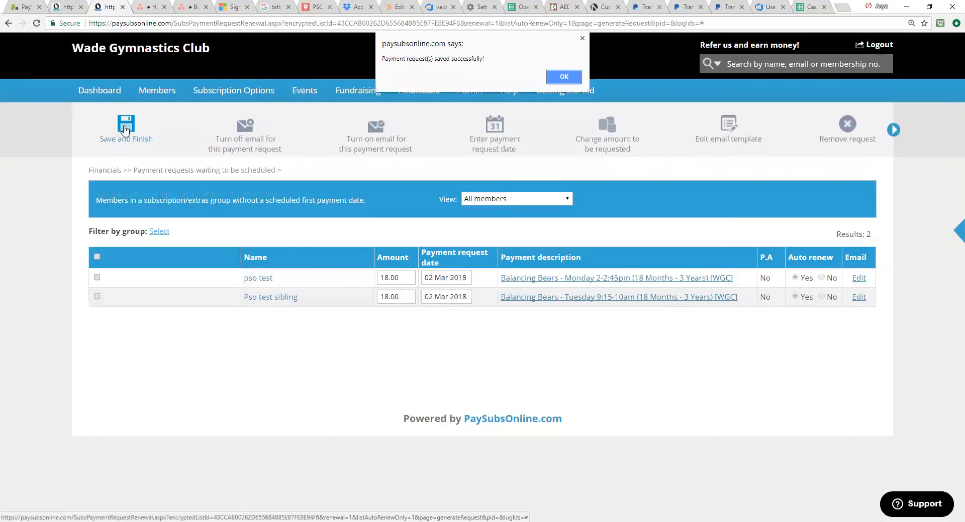
{"action": "left_click", "coordinate": [573, 78]}
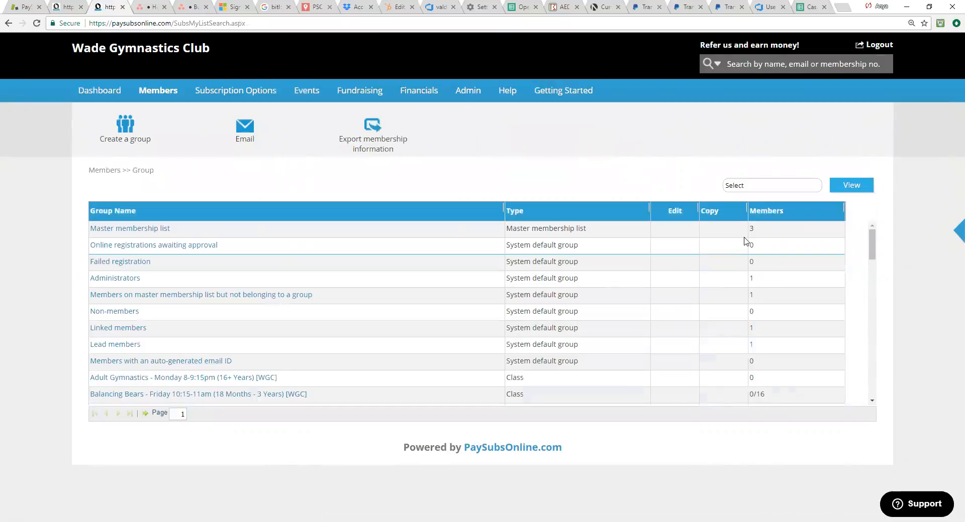
Step: View the master membership list, and the members of the Balancing Bears Tuesday 9:15-10am class
{"action": "left_click", "coordinate": [134, 231]}
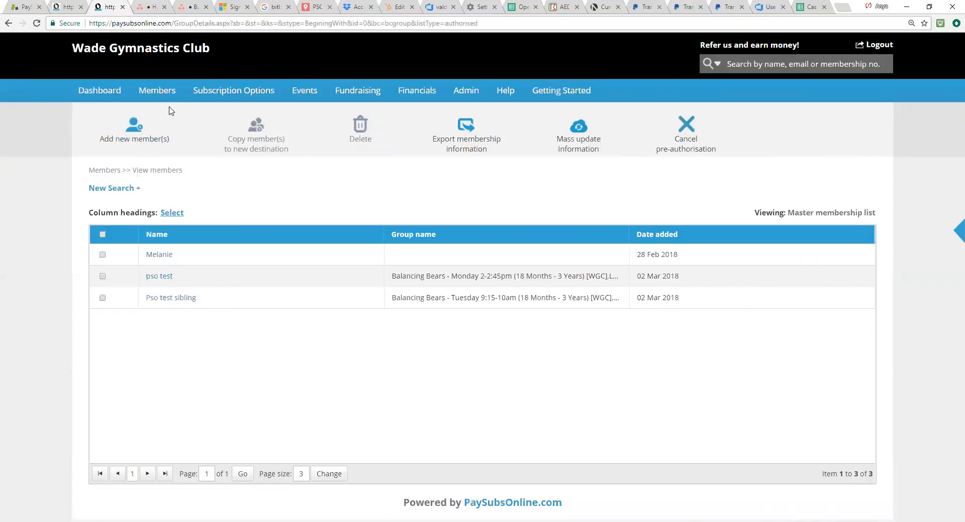
{"action": "left_click", "coordinate": [153, 115]}
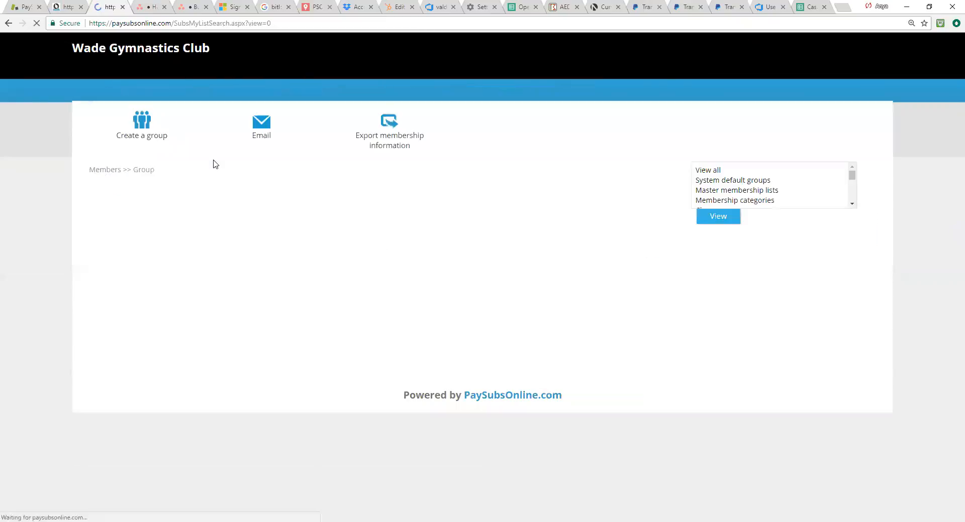
{"action": "scroll", "coordinate": [629, 339], "scroll_direction": "down", "scroll_amount": 3}
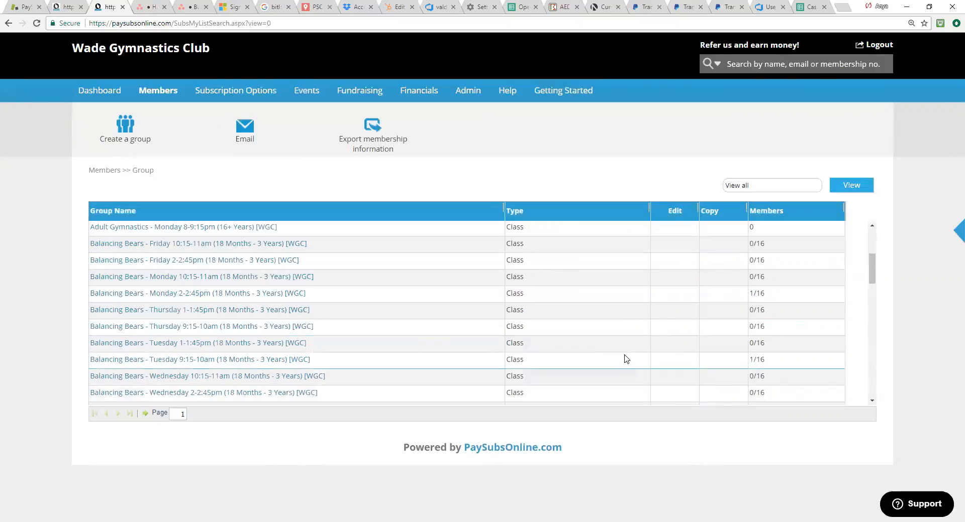
{"action": "left_click", "coordinate": [232, 362]}
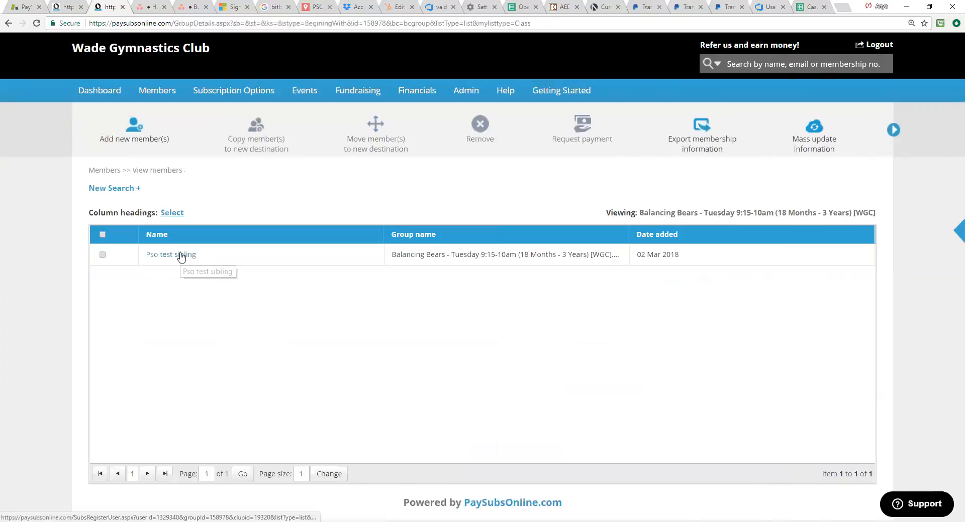
Step: Return to the master membership list, search the members for "pso" and open the pso test member record
{"action": "left_click", "coordinate": [8, 23]}
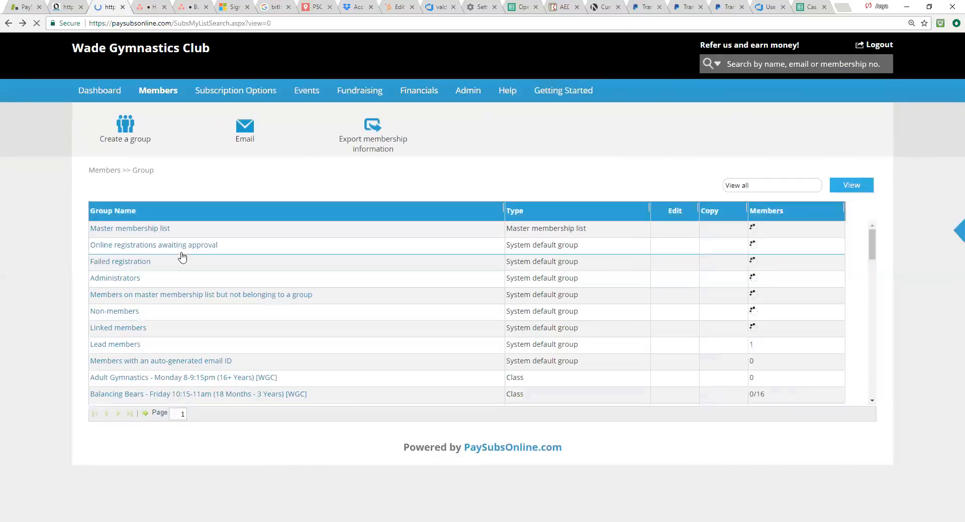
{"action": "left_click", "coordinate": [161, 229]}
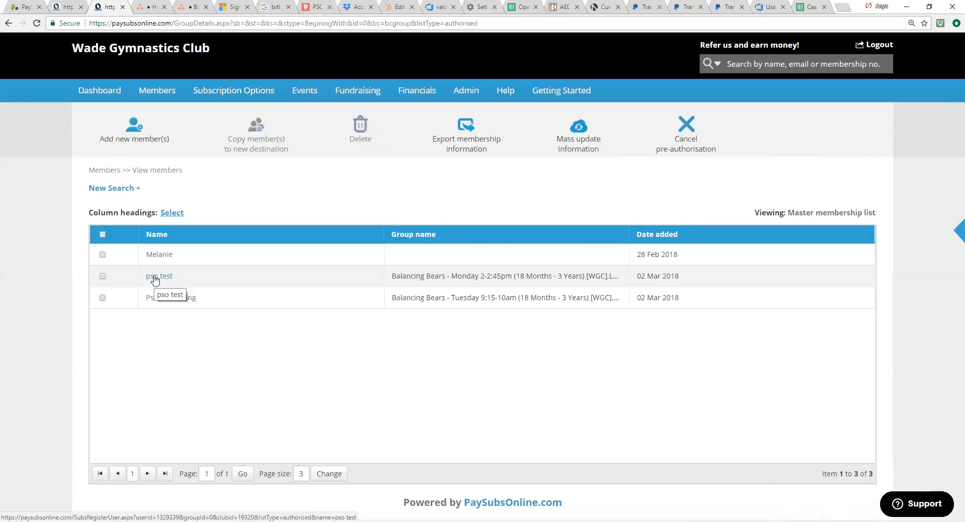
{"action": "left_click", "coordinate": [789, 63]}
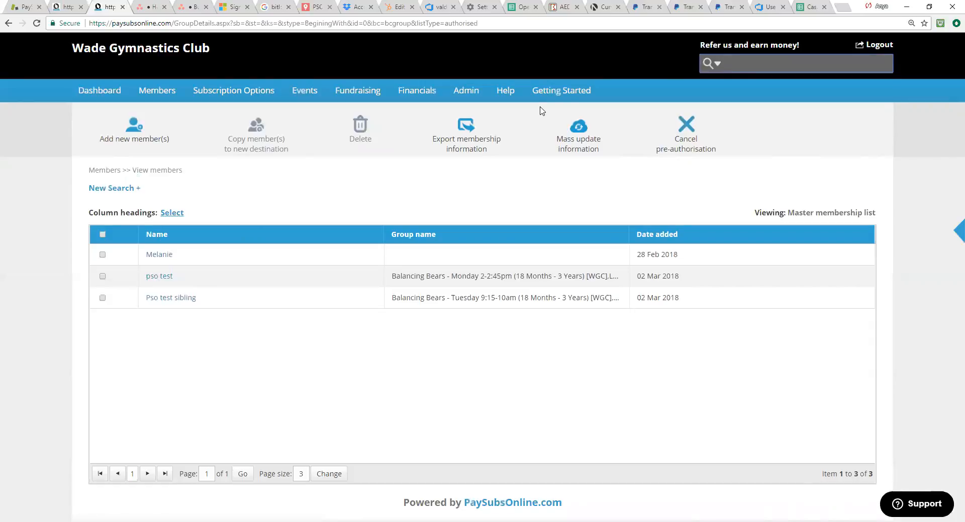
{"action": "type", "text": "pso"}
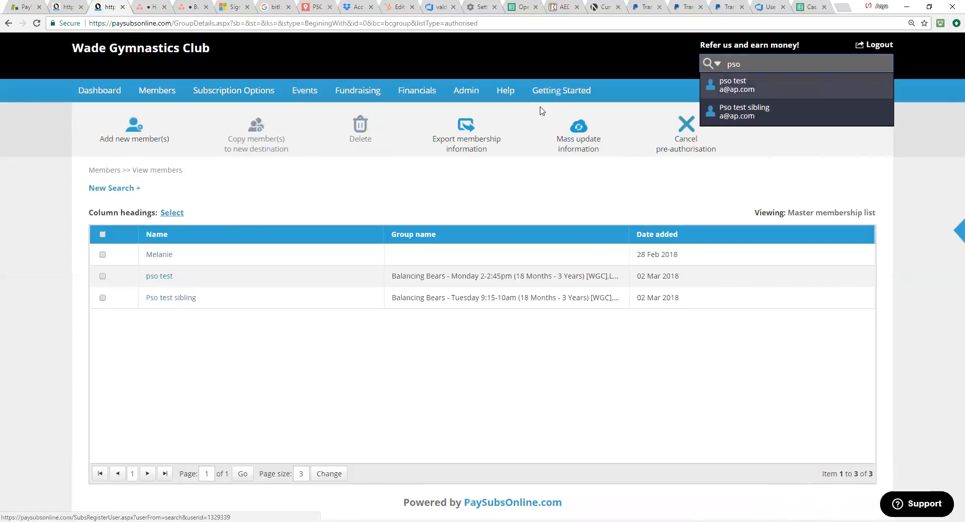
{"action": "key", "text": "Return"}
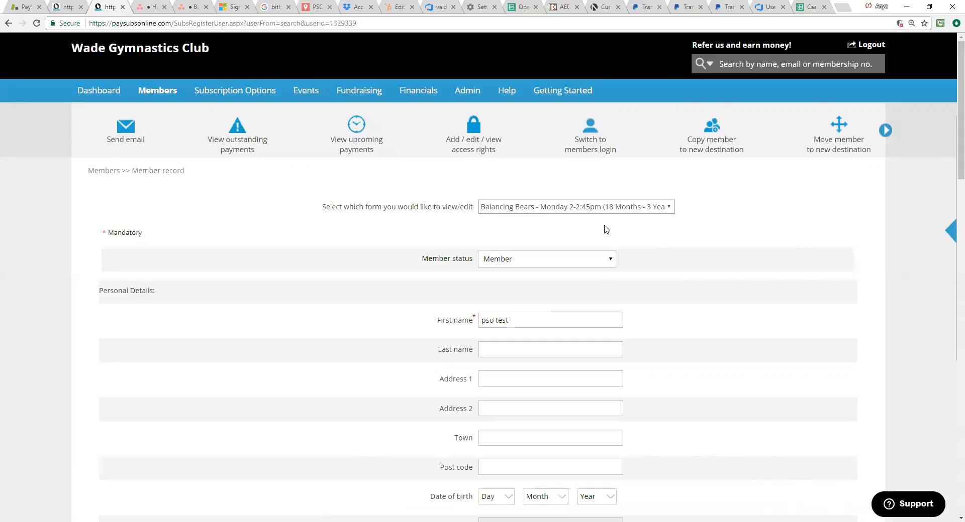
Step: Check which forms the member record offers, and review the Balancing Bears Monday form down to the email history
{"action": "left_click", "coordinate": [671, 208]}
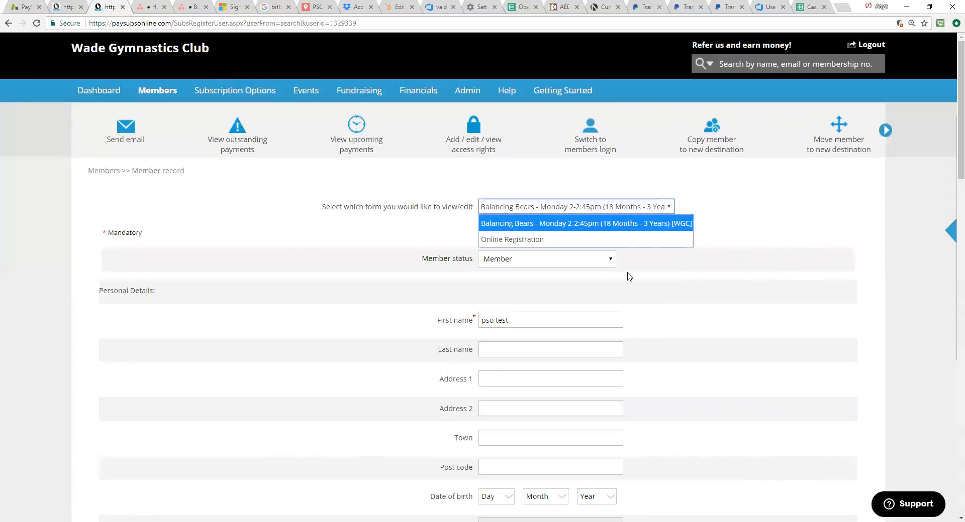
{"action": "scroll", "coordinate": [519, 198], "scroll_direction": "down", "scroll_amount": 2}
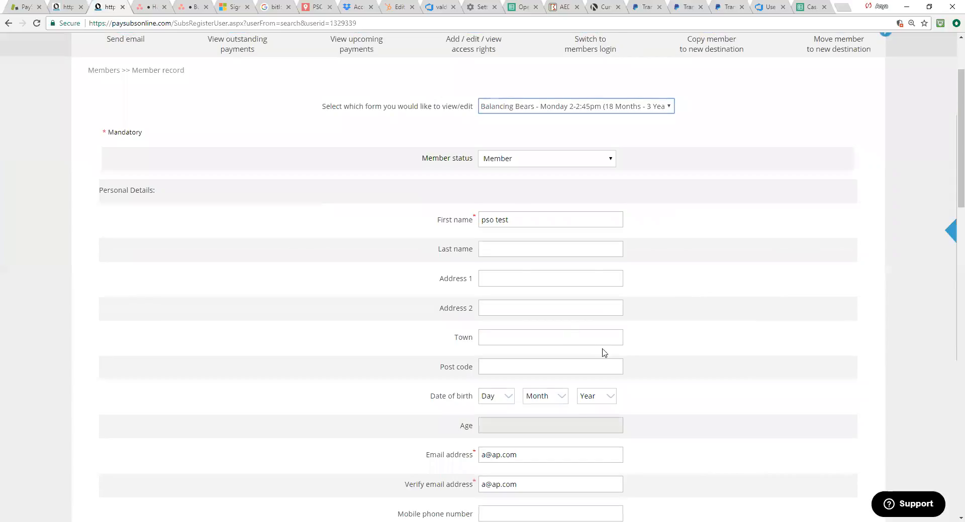
{"action": "scroll", "coordinate": [603, 351], "scroll_direction": "down", "scroll_amount": 5}
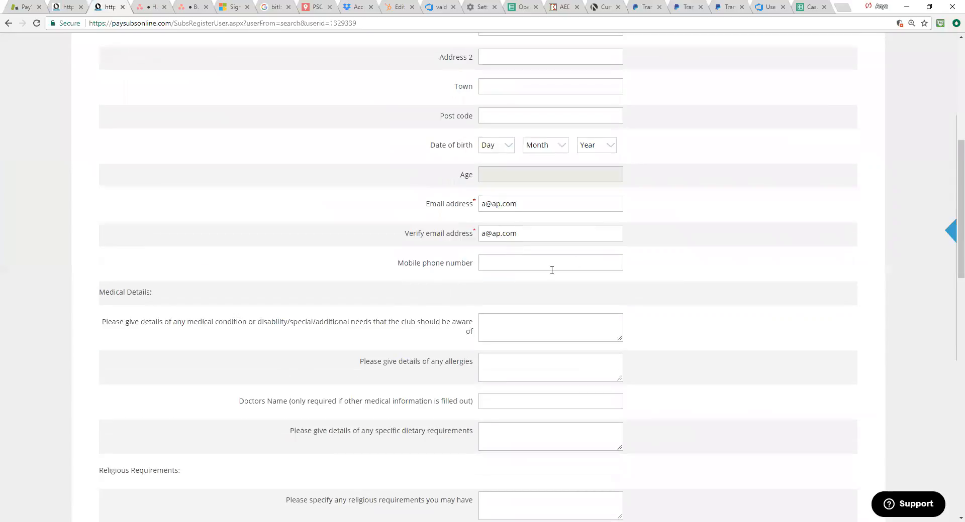
{"action": "scroll", "coordinate": [551, 270], "scroll_direction": "down", "scroll_amount": 15}
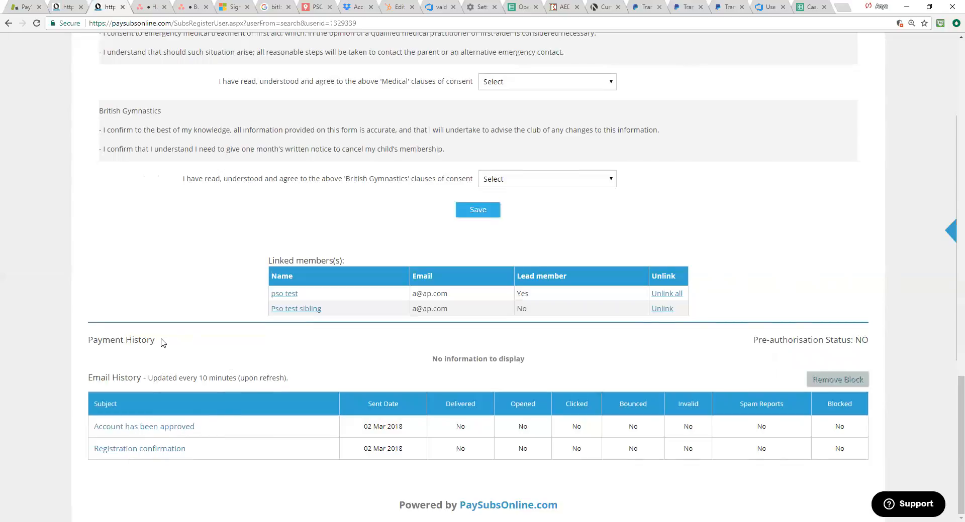
Step: Read the "Registration confirmation" and "Account has been approved" emails in the member's email history
{"action": "left_click", "coordinate": [151, 454]}
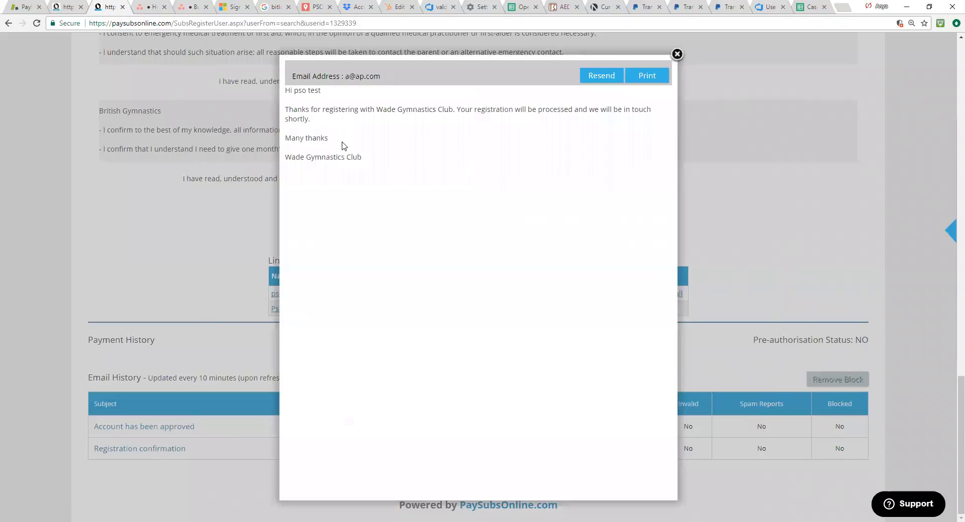
{"action": "left_click", "coordinate": [677, 54]}
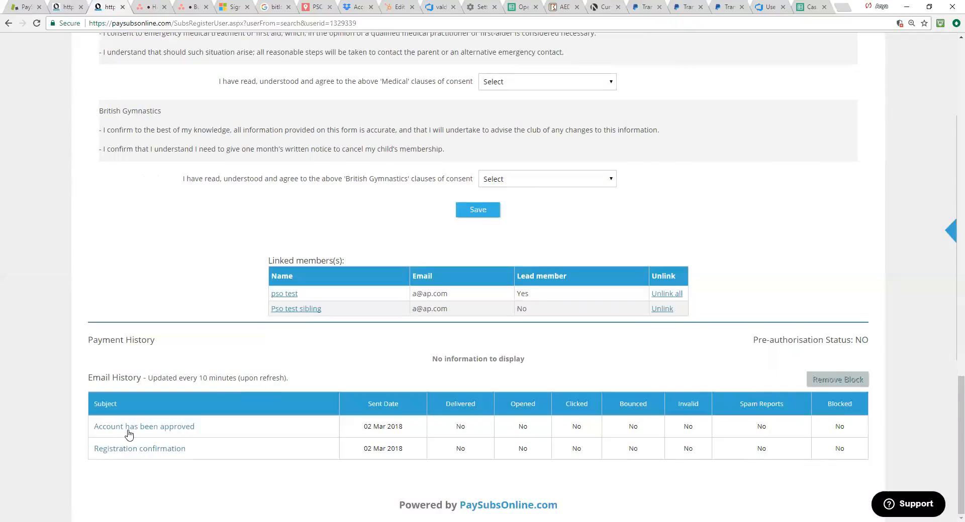
{"action": "left_click", "coordinate": [130, 428]}
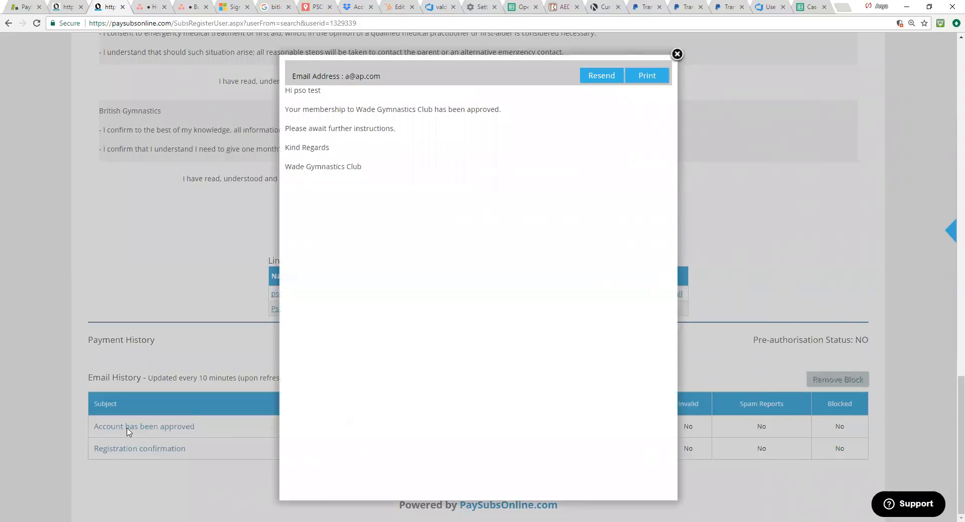
{"action": "left_click", "coordinate": [676, 54]}
Step: Refresh the member record and read the Balancing Bears Monday payment request email in the email history
{"action": "scroll", "coordinate": [308, 298], "scroll_direction": "up", "scroll_amount": 20}
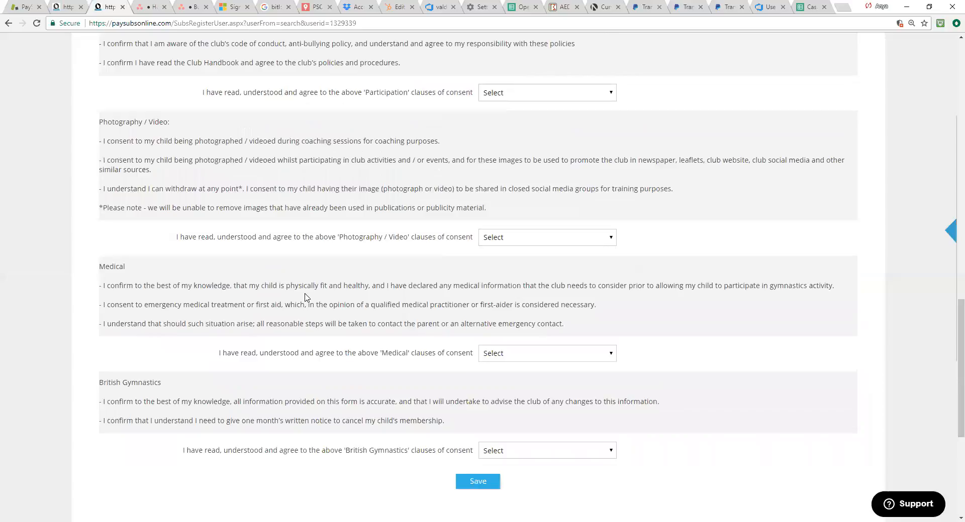
{"action": "scroll", "coordinate": [297, 321], "scroll_direction": "up", "scroll_amount": 1}
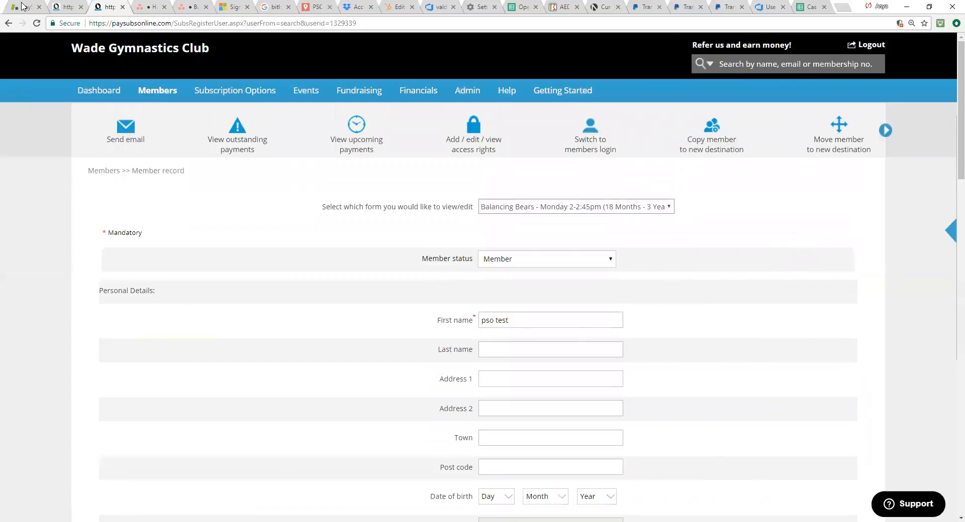
{"action": "left_click", "coordinate": [36, 23]}
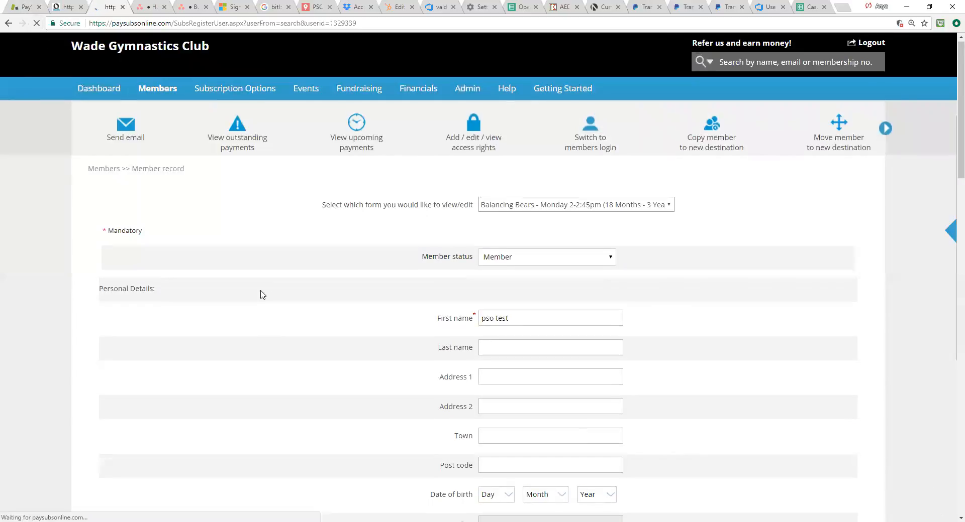
{"action": "scroll", "coordinate": [261, 295], "scroll_direction": "down", "scroll_amount": 13}
{"action": "scroll", "coordinate": [280, 332], "scroll_direction": "down", "scroll_amount": 3}
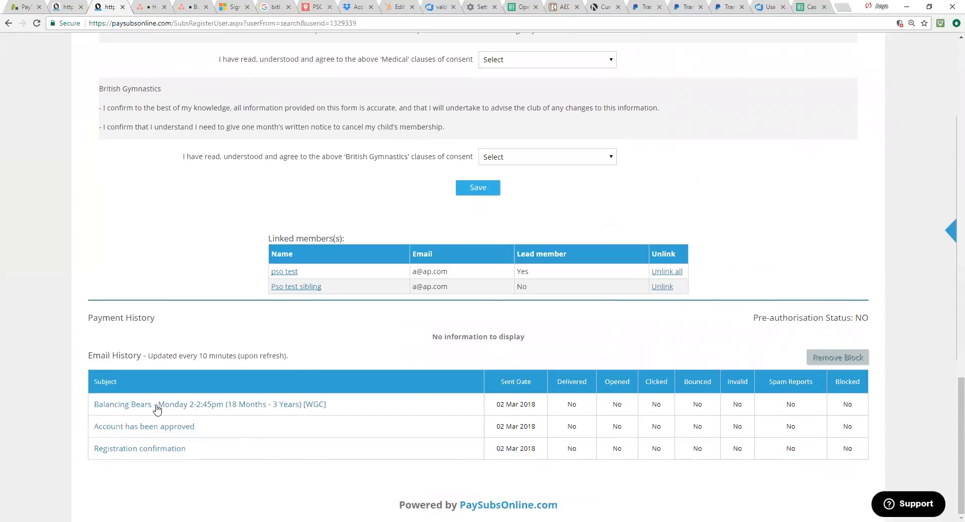
{"action": "left_click", "coordinate": [157, 407]}
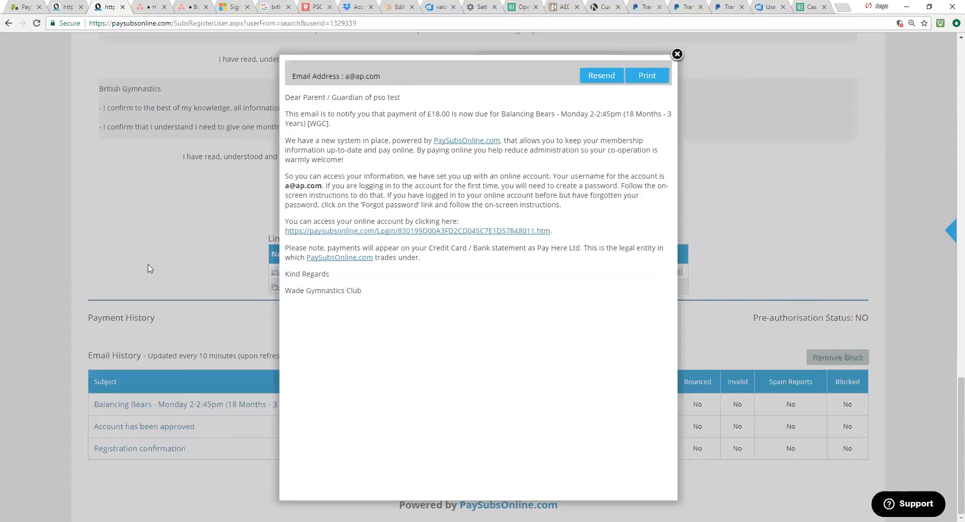
{"action": "scroll", "coordinate": [185, 275], "scroll_direction": "up", "scroll_amount": 2}
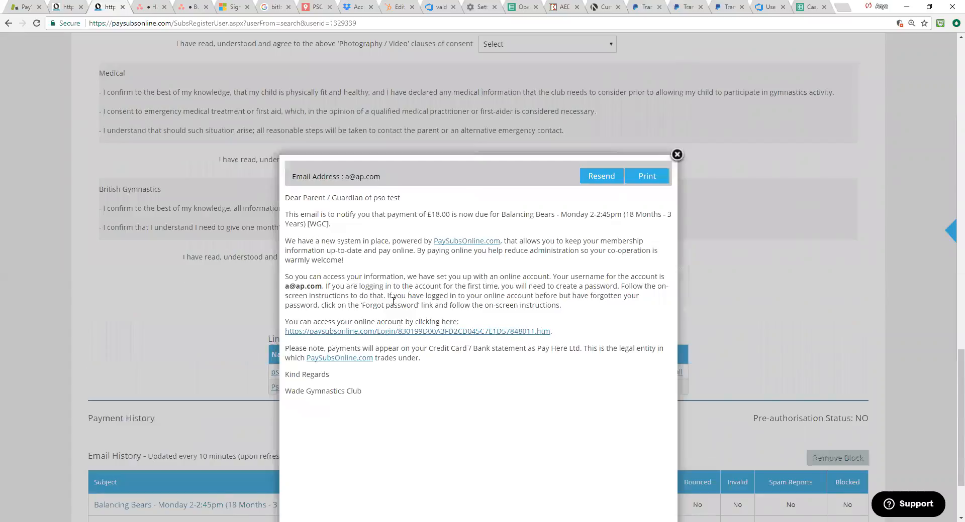
{"action": "left_click", "coordinate": [677, 155]}
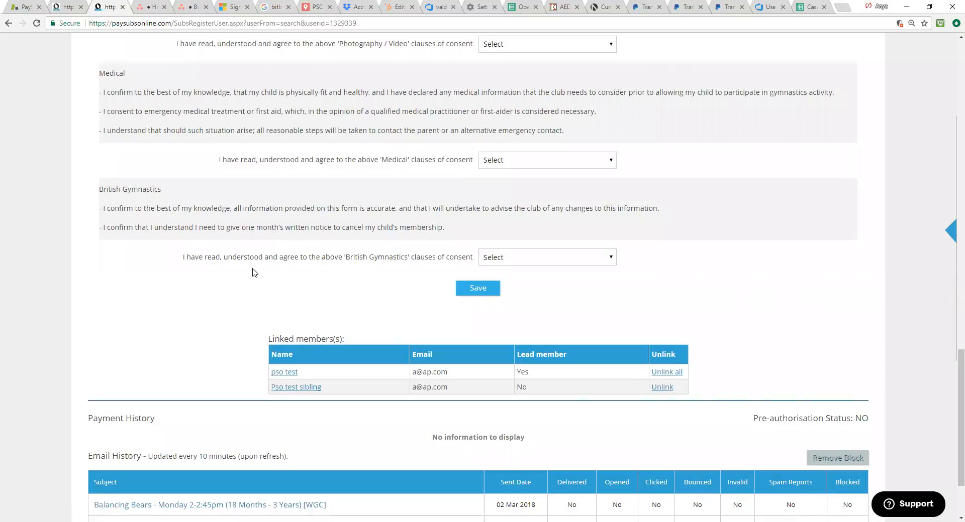
Step: View the outstanding payments for pso test, and return to the member record
{"action": "scroll", "coordinate": [253, 272], "scroll_direction": "up", "scroll_amount": 20}
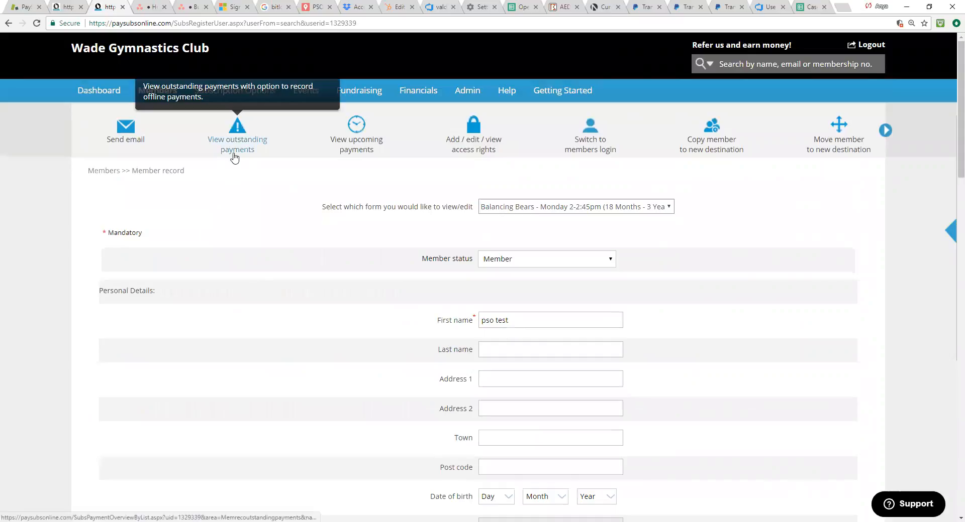
{"action": "left_click", "coordinate": [234, 154]}
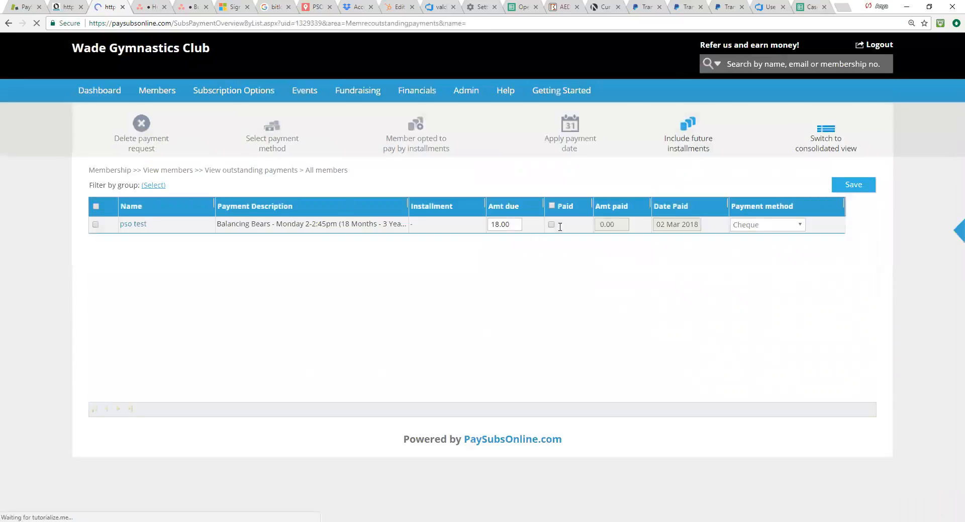
{"action": "left_click", "coordinate": [140, 226]}
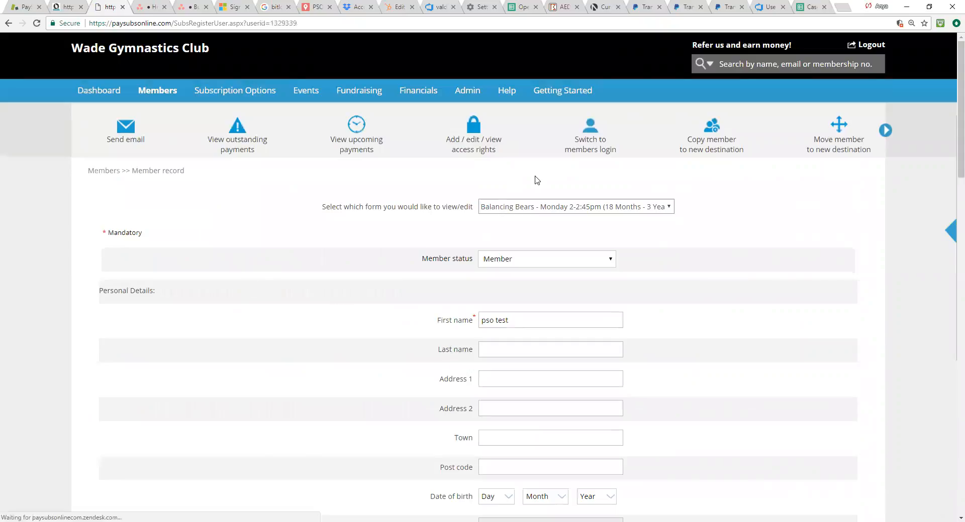
Step: Switch to the member's login, and view the sibling's personal details and the linked members' payments due
{"action": "left_click", "coordinate": [601, 152]}
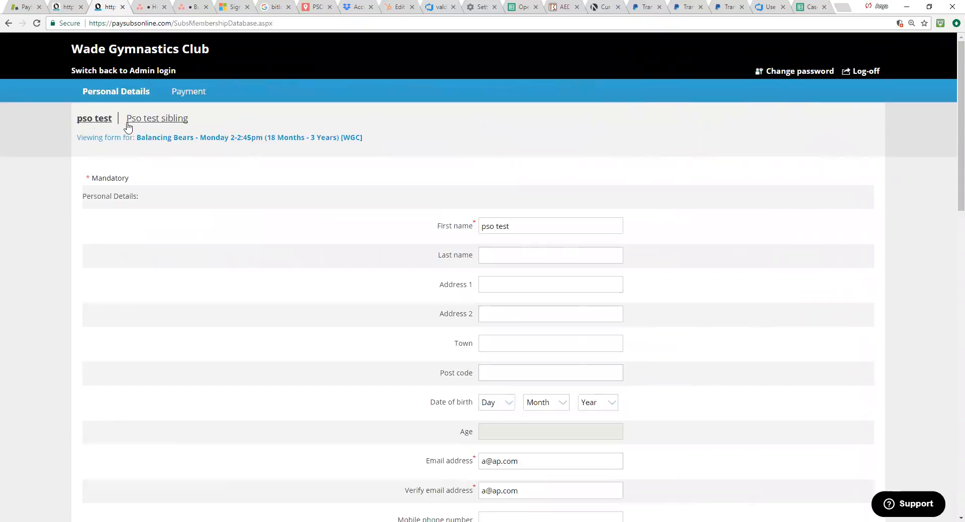
{"action": "left_click", "coordinate": [161, 122]}
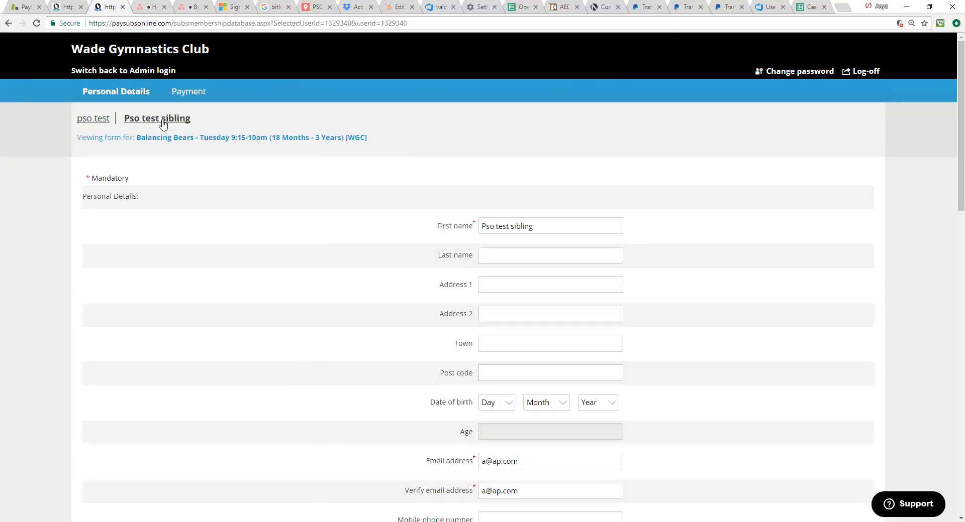
{"action": "left_click", "coordinate": [186, 95]}
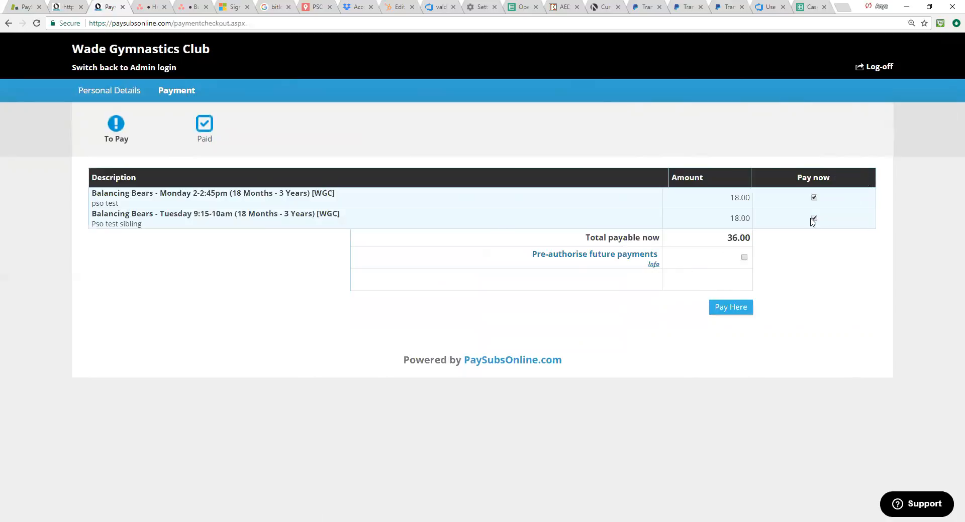
Step: Review the personal details form of pso test in the member's login, and return to the payments due
{"action": "left_click", "coordinate": [105, 96]}
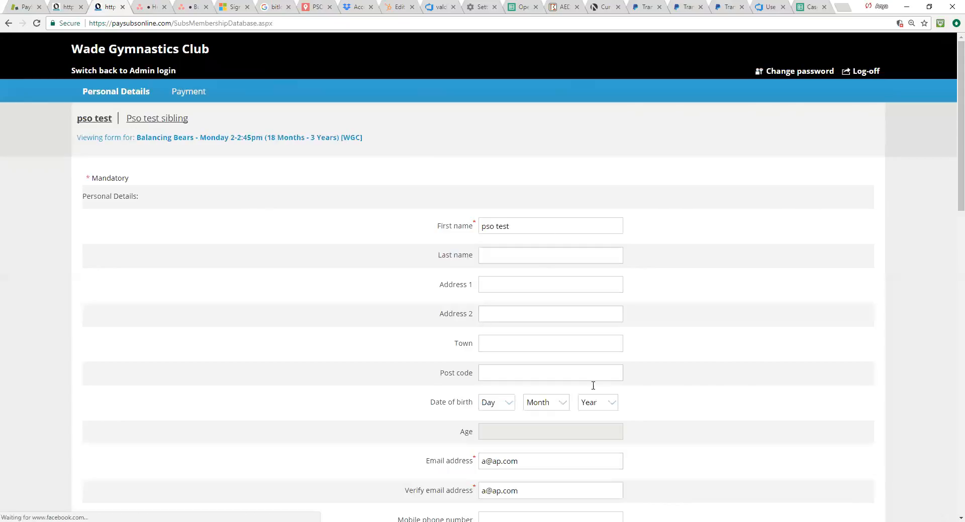
{"action": "scroll", "coordinate": [586, 372], "scroll_direction": "down", "scroll_amount": 3}
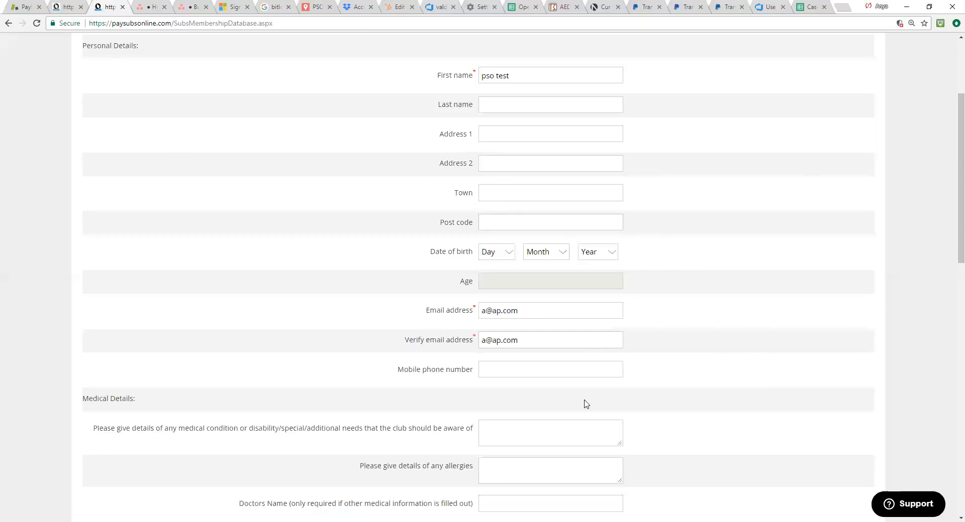
{"action": "scroll", "coordinate": [582, 394], "scroll_direction": "up", "scroll_amount": 3}
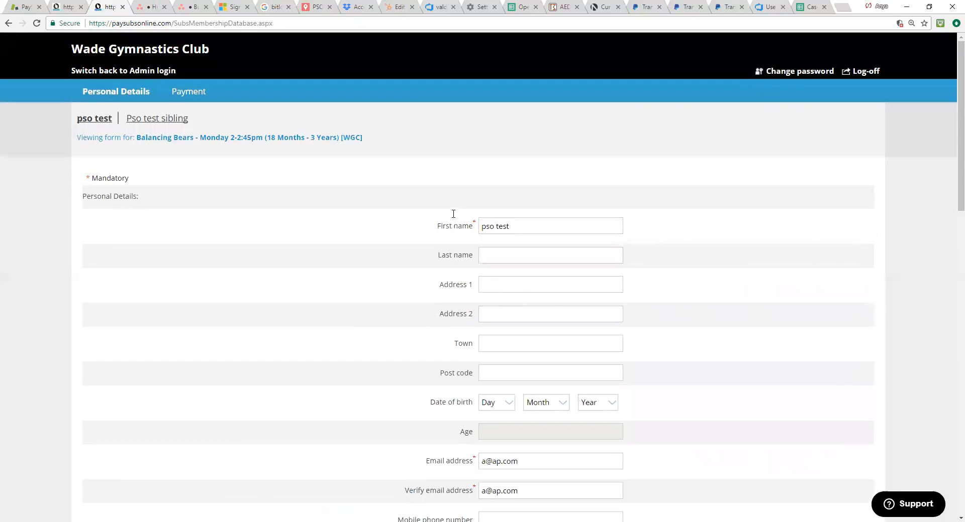
{"action": "scroll", "coordinate": [535, 335], "scroll_direction": "down", "scroll_amount": 4}
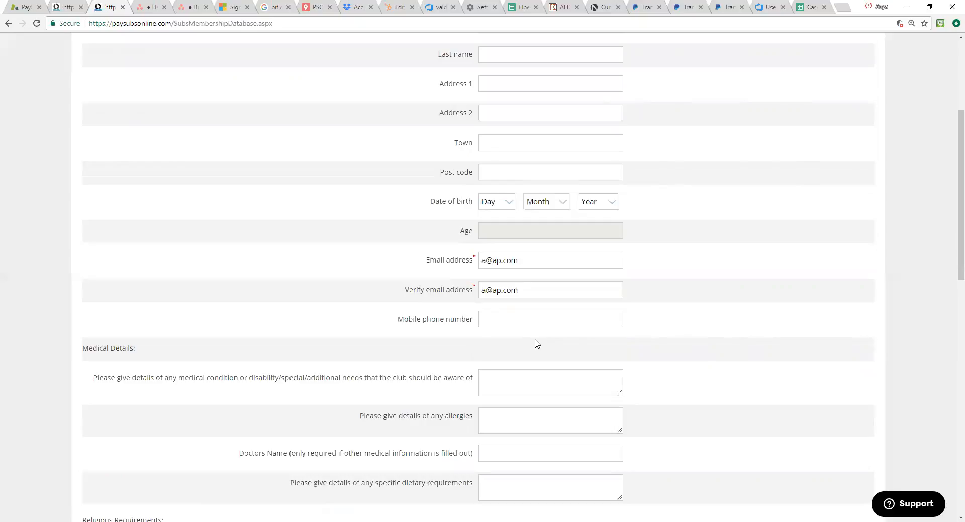
{"action": "scroll", "coordinate": [569, 392], "scroll_direction": "down", "scroll_amount": 4}
{"action": "scroll", "coordinate": [566, 396], "scroll_direction": "up", "scroll_amount": 6}
{"action": "scroll", "coordinate": [582, 387], "scroll_direction": "up", "scroll_amount": 1}
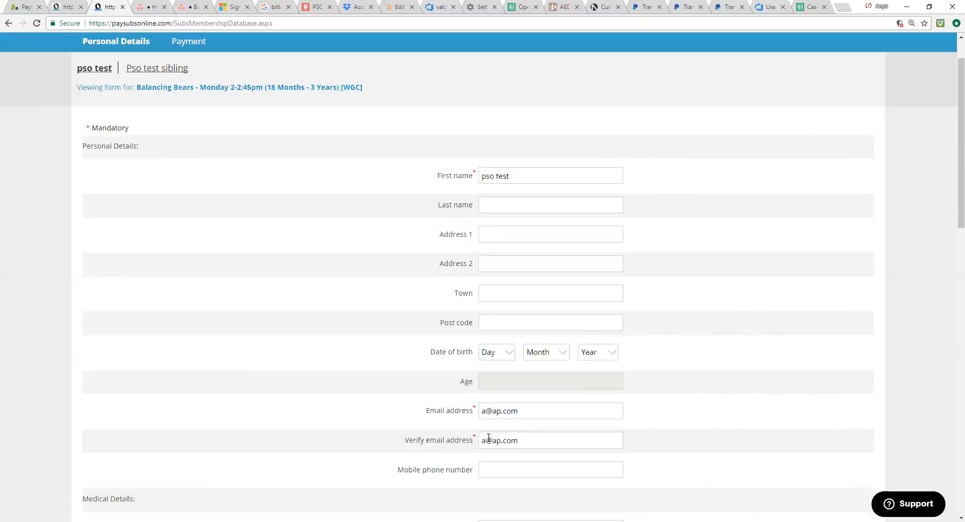
{"action": "left_click", "coordinate": [196, 46]}
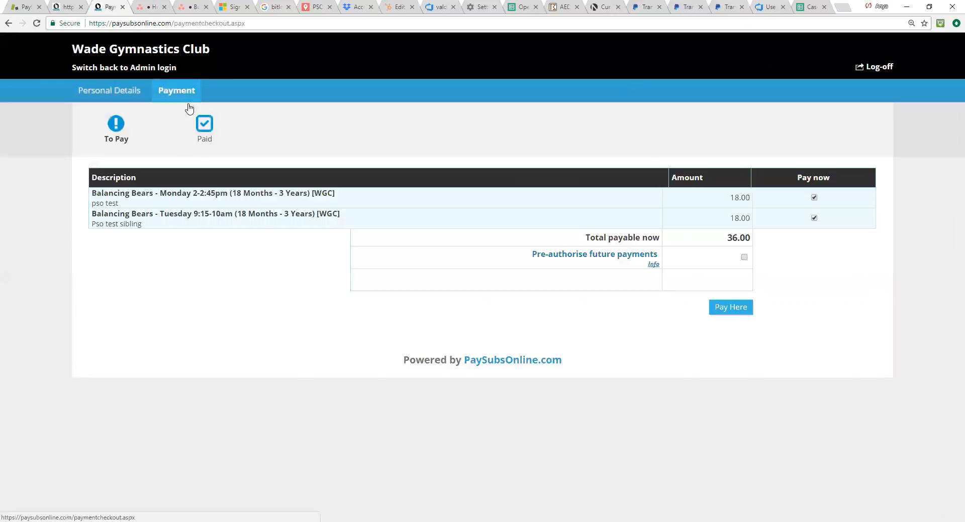
Step: Examine pso test's Balancing Bears Monday form down to the consent clauses, and switch back to the admin login
{"action": "left_click", "coordinate": [109, 90]}
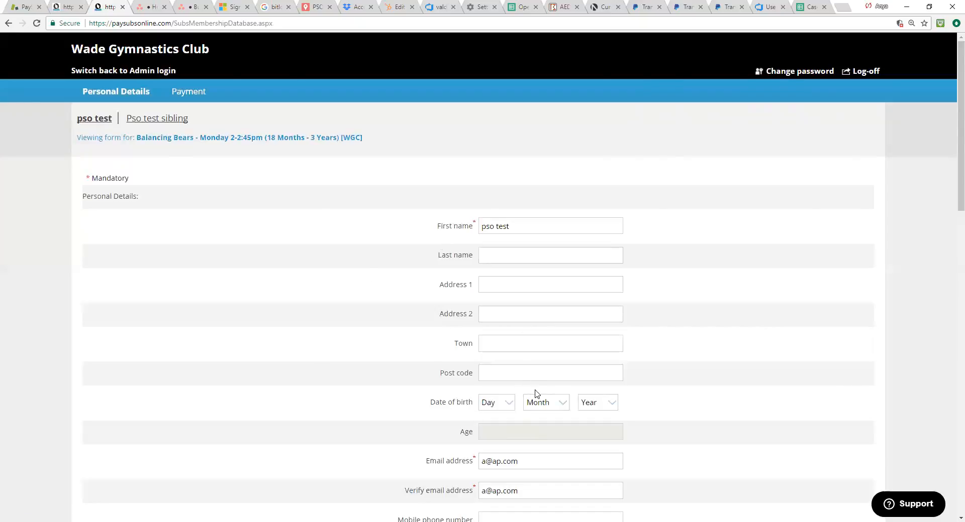
{"action": "scroll", "coordinate": [490, 397], "scroll_direction": "down", "scroll_amount": 2}
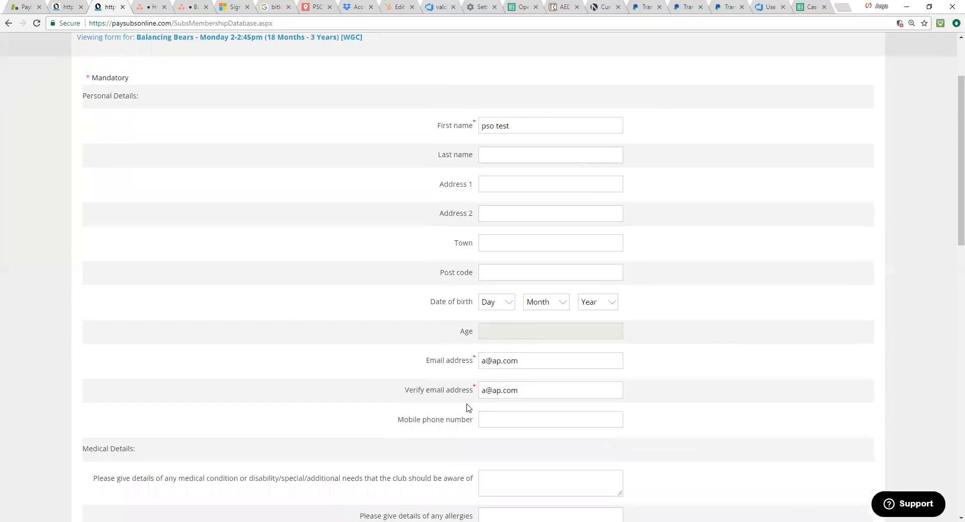
{"action": "scroll", "coordinate": [337, 342], "scroll_direction": "down", "scroll_amount": 11}
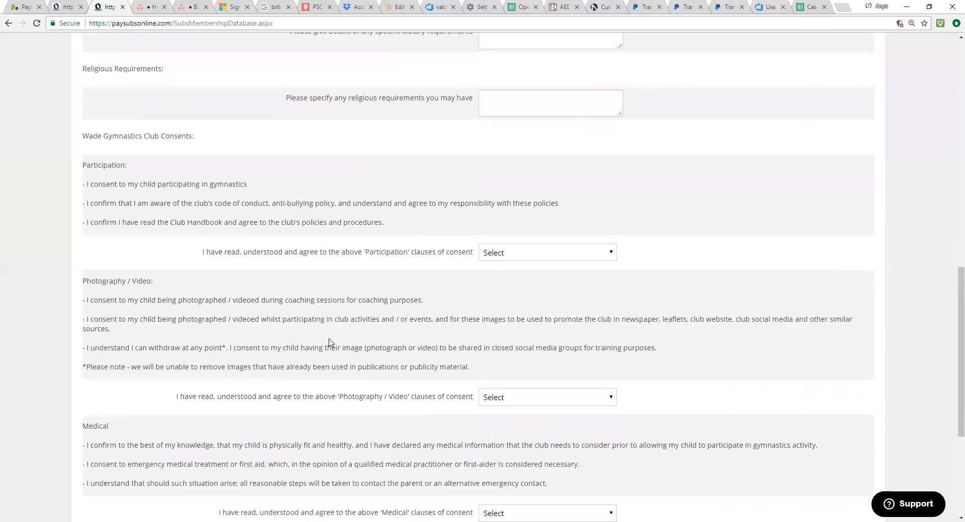
{"action": "scroll", "coordinate": [329, 342], "scroll_direction": "down", "scroll_amount": 4}
{"action": "scroll", "coordinate": [329, 344], "scroll_direction": "up", "scroll_amount": 16}
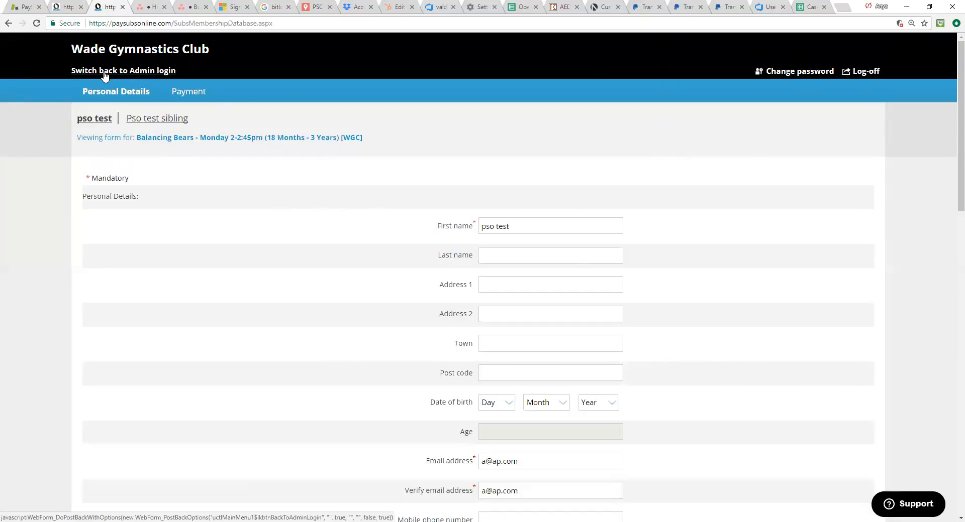
{"action": "left_click", "coordinate": [155, 72]}
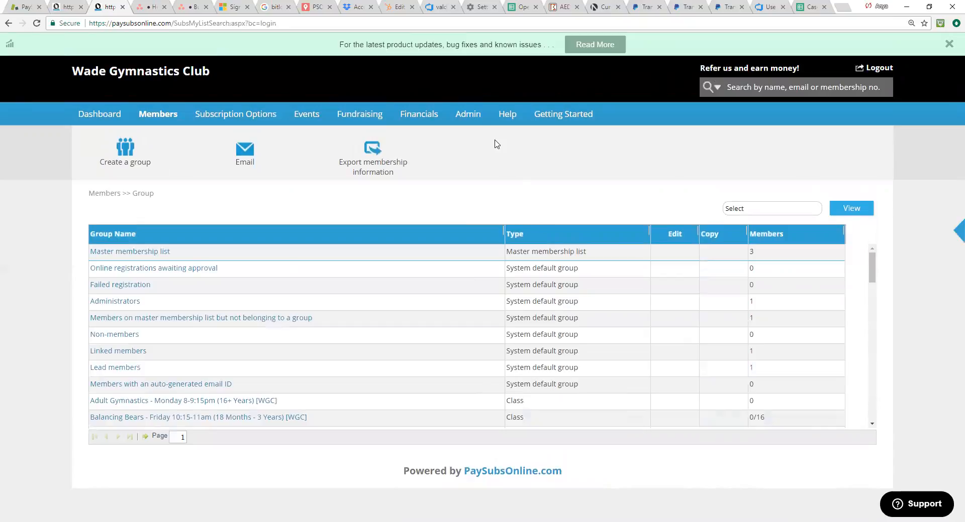
Step: Open the forms builder and view which forms are linked to the master form and which are not
{"action": "mouse_move", "coordinate": [472, 123]}
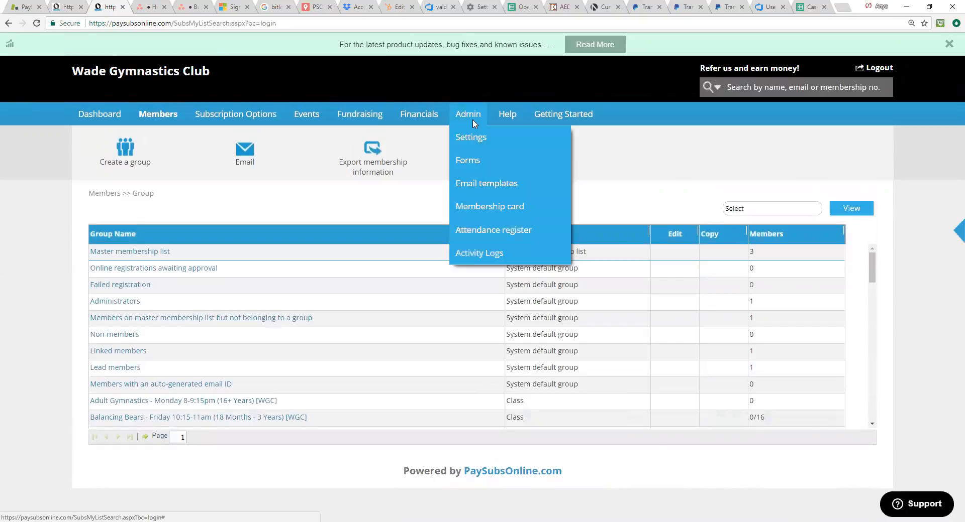
{"action": "left_click", "coordinate": [472, 161]}
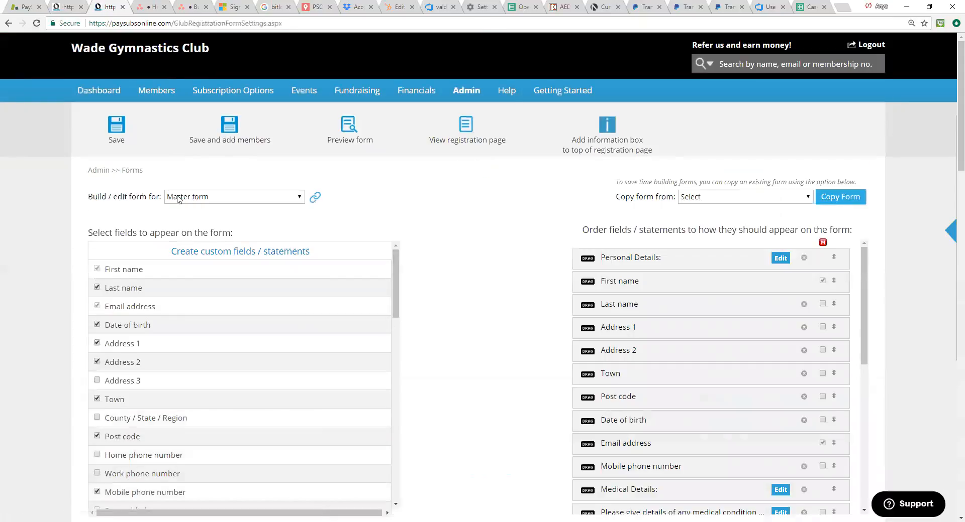
{"action": "left_click", "coordinate": [315, 201]}
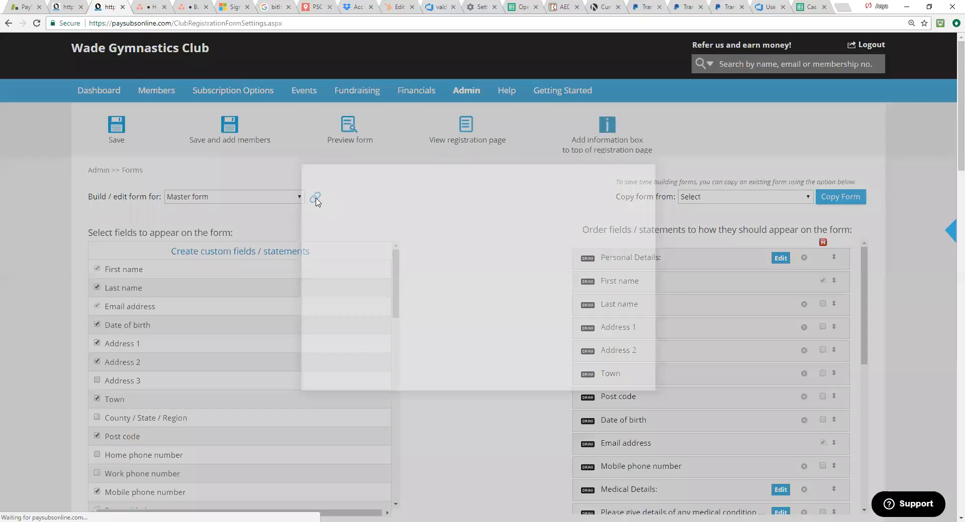
{"action": "left_click_drag", "start_coordinate": [639, 218], "coordinate": [640, 340]}
{"action": "scroll", "coordinate": [523, 262], "scroll_direction": "up", "scroll_amount": 15}
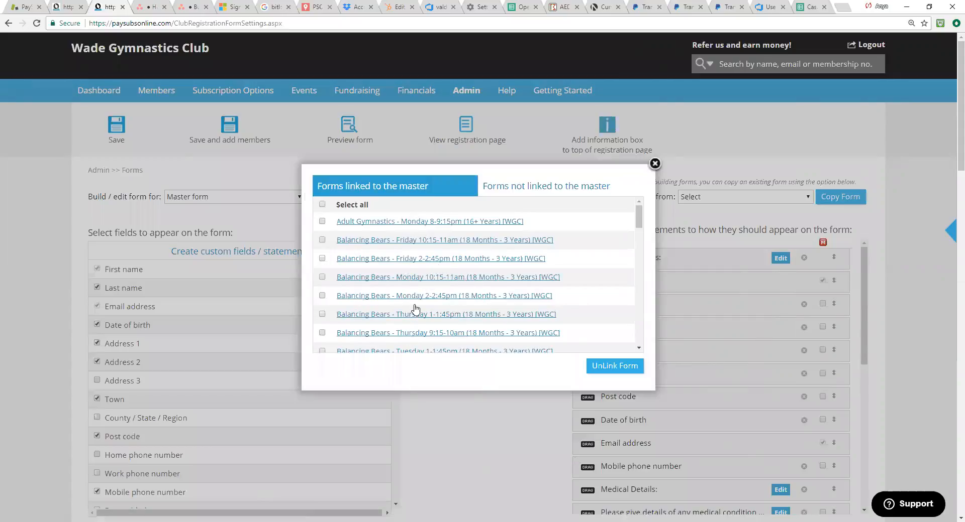
{"action": "left_click", "coordinate": [515, 190]}
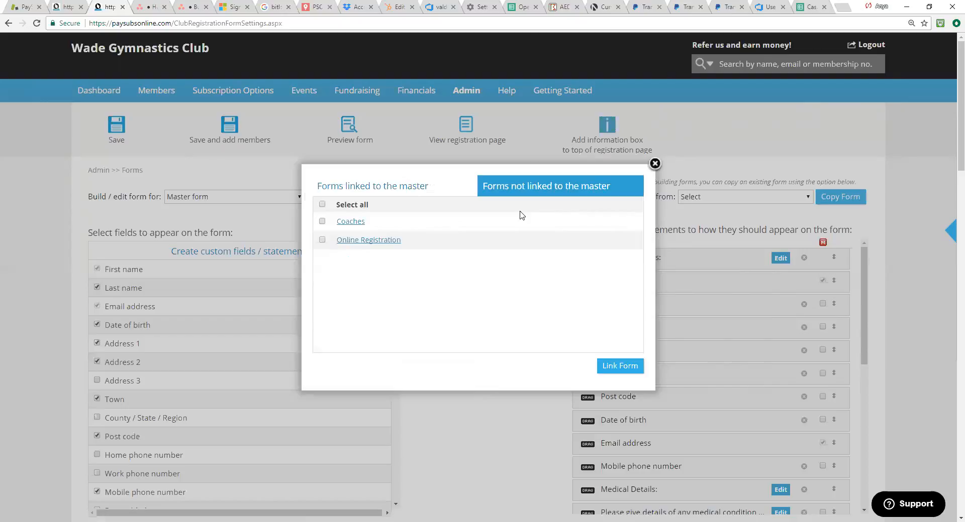
Step: Open the unlinked Online Registration form for editing, and go through its ordered class options down to the Personal Details fields
{"action": "left_click", "coordinate": [367, 245]}
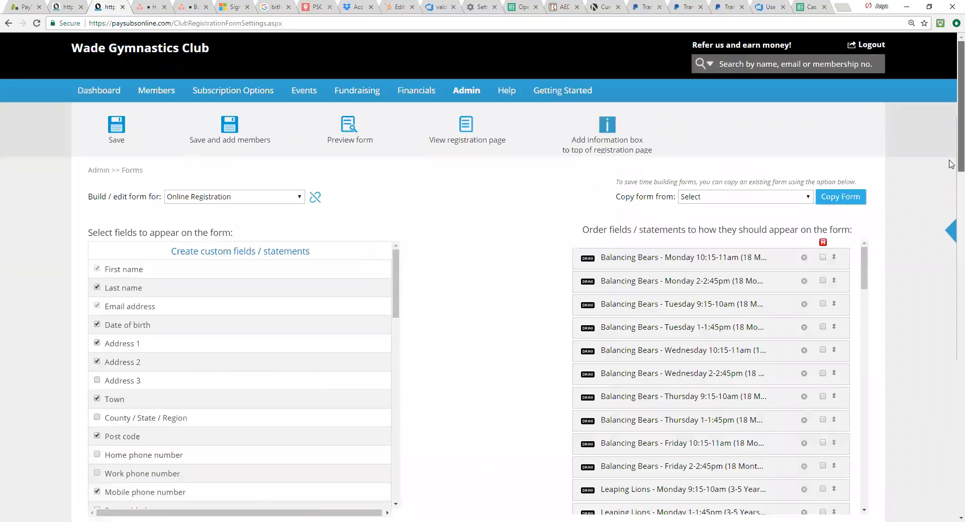
{"action": "scroll", "coordinate": [951, 175], "scroll_direction": "down", "scroll_amount": 2}
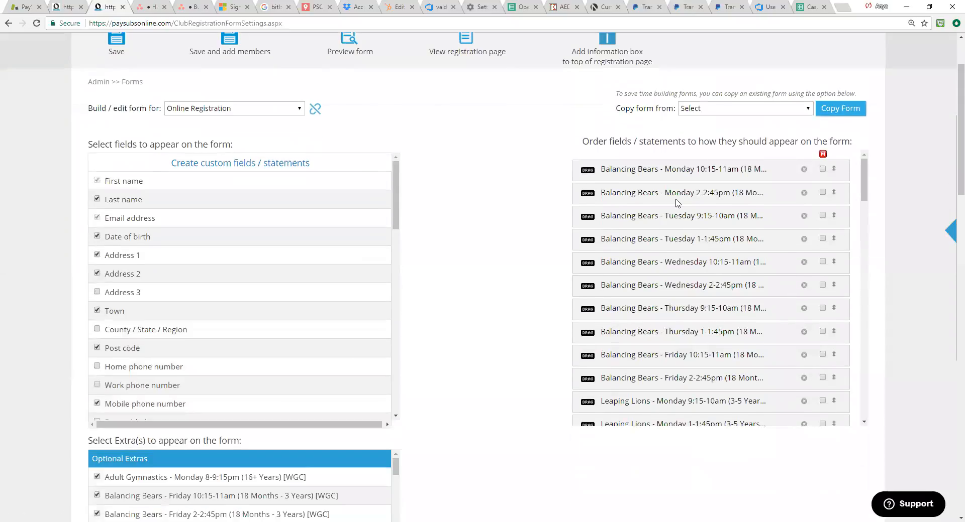
{"action": "scroll", "coordinate": [665, 194], "scroll_direction": "down", "scroll_amount": 1}
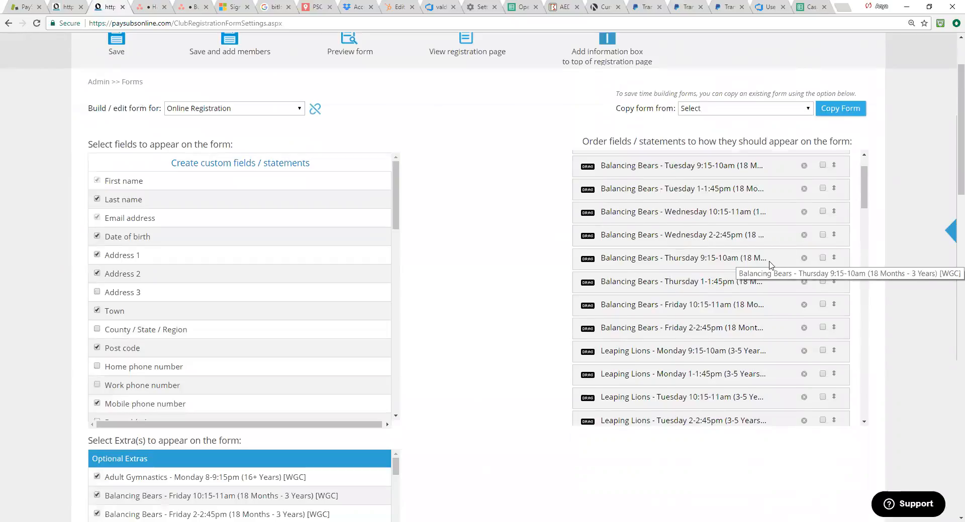
{"action": "scroll", "coordinate": [769, 261], "scroll_direction": "down", "scroll_amount": 2}
{"action": "scroll", "coordinate": [771, 267], "scroll_direction": "down", "scroll_amount": 5}
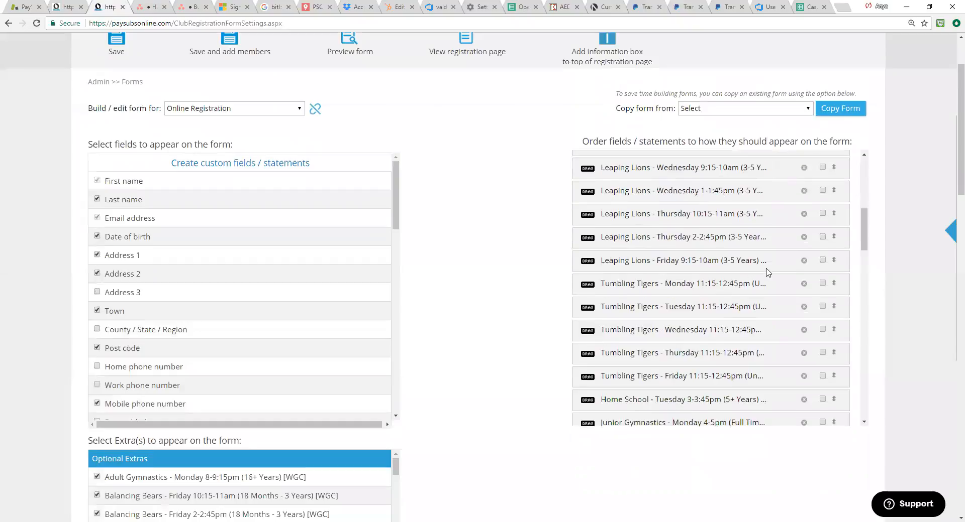
{"action": "scroll", "coordinate": [762, 291], "scroll_direction": "down", "scroll_amount": 6}
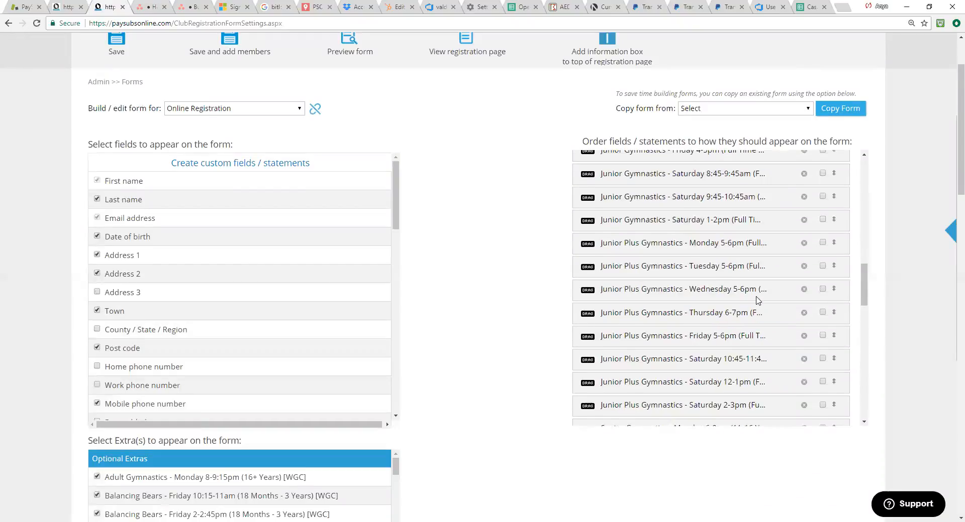
{"action": "scroll", "coordinate": [758, 307], "scroll_direction": "down", "scroll_amount": 5}
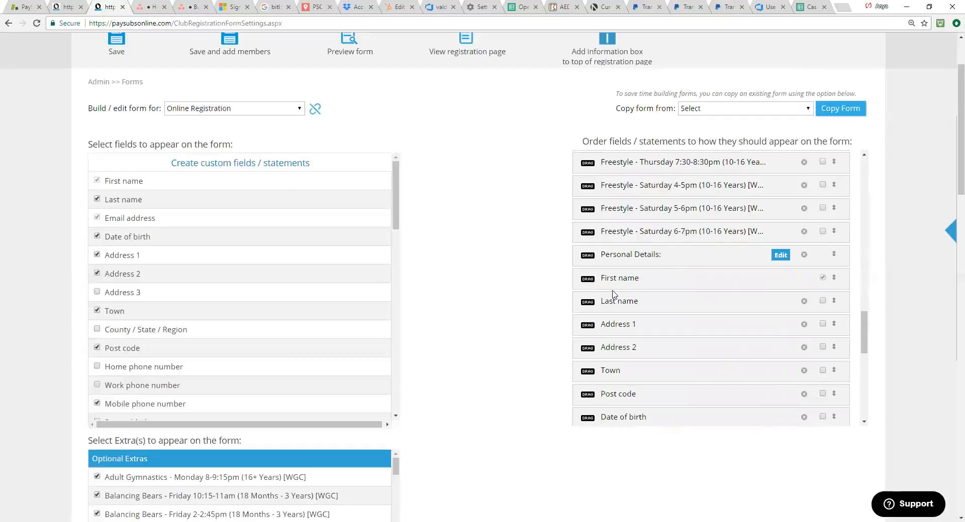
Step: Make Last name, Address 1, Town, Post code, Date of birth and Mobile phone number mandatory on the Online Registration form
{"action": "left_click", "coordinate": [823, 302]}
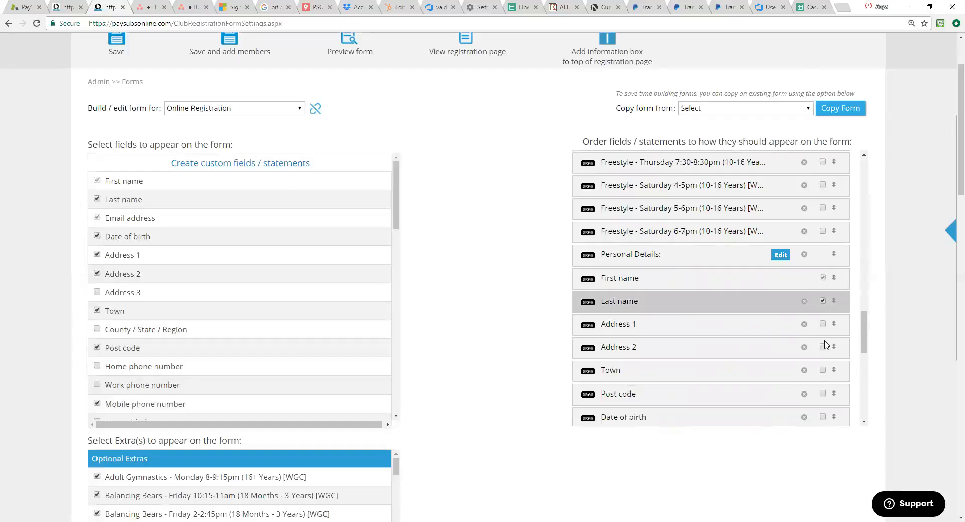
{"action": "left_click", "coordinate": [823, 324]}
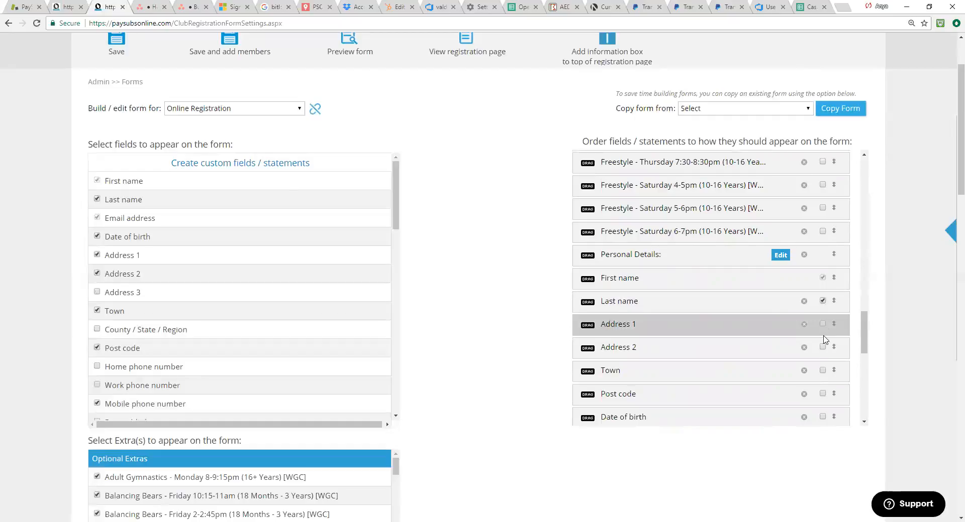
{"action": "scroll", "coordinate": [804, 356], "scroll_direction": "down", "scroll_amount": 1}
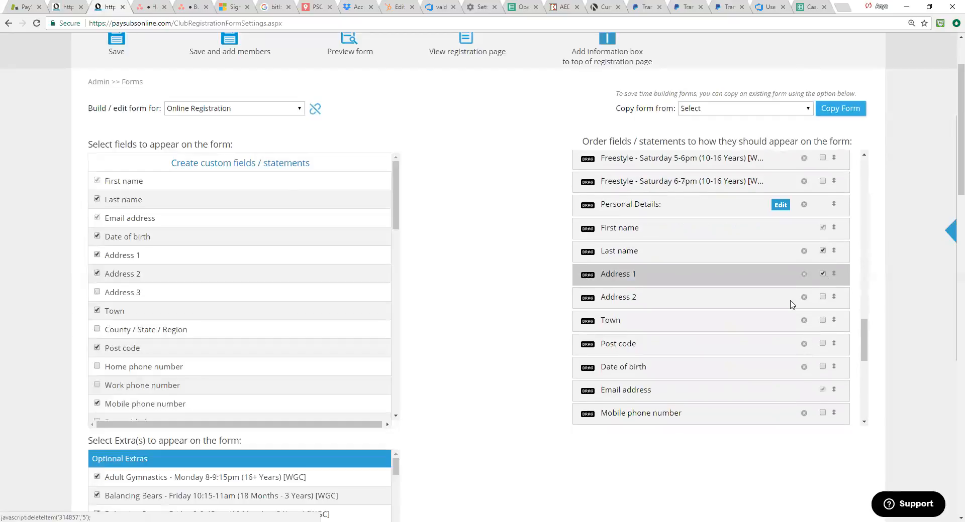
{"action": "left_click", "coordinate": [823, 323]}
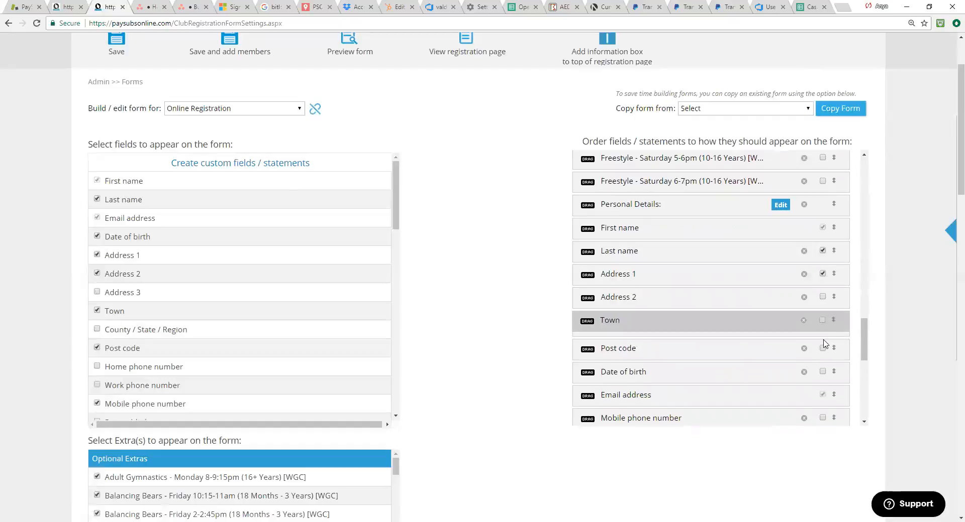
{"action": "left_click", "coordinate": [823, 323]}
{"action": "left_click", "coordinate": [823, 344]}
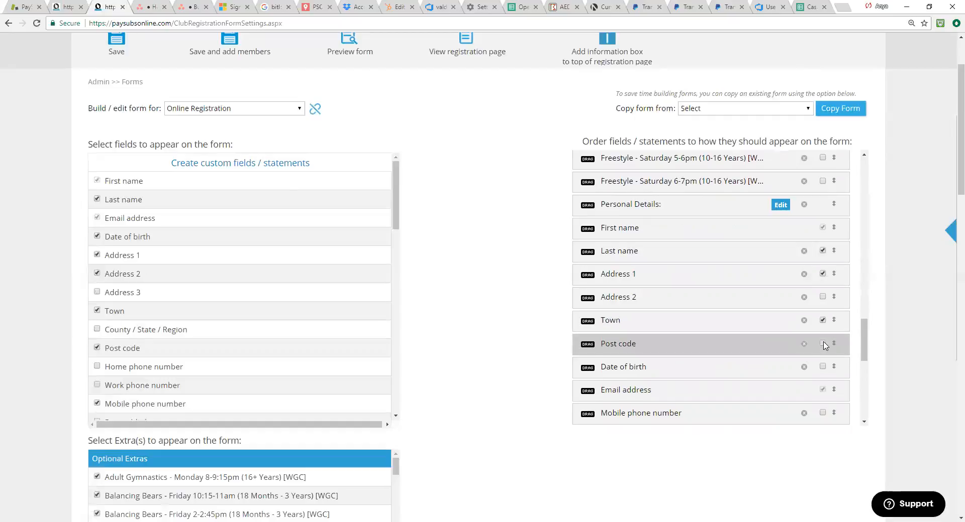
{"action": "left_click", "coordinate": [822, 367]}
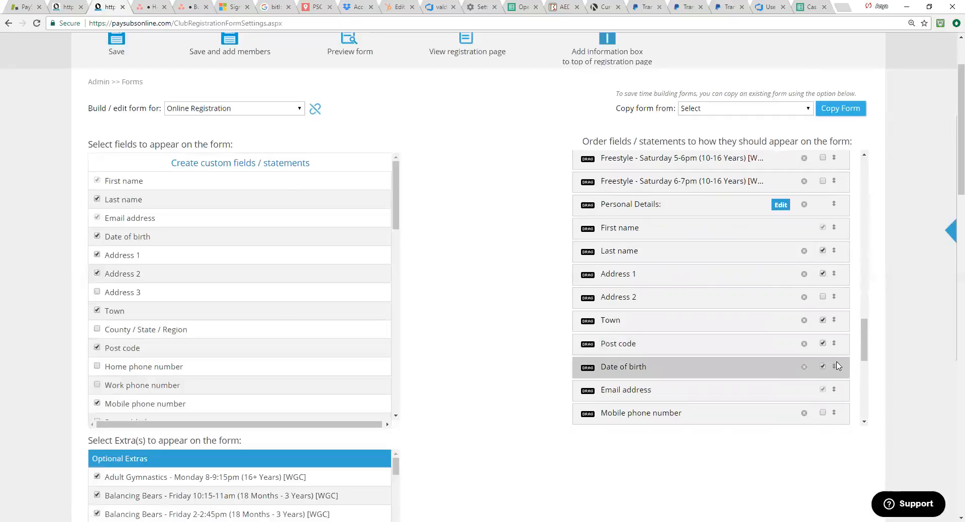
{"action": "scroll", "coordinate": [838, 365], "scroll_direction": "down", "scroll_amount": 1}
{"action": "scroll", "coordinate": [838, 365], "scroll_direction": "down", "scroll_amount": 1}
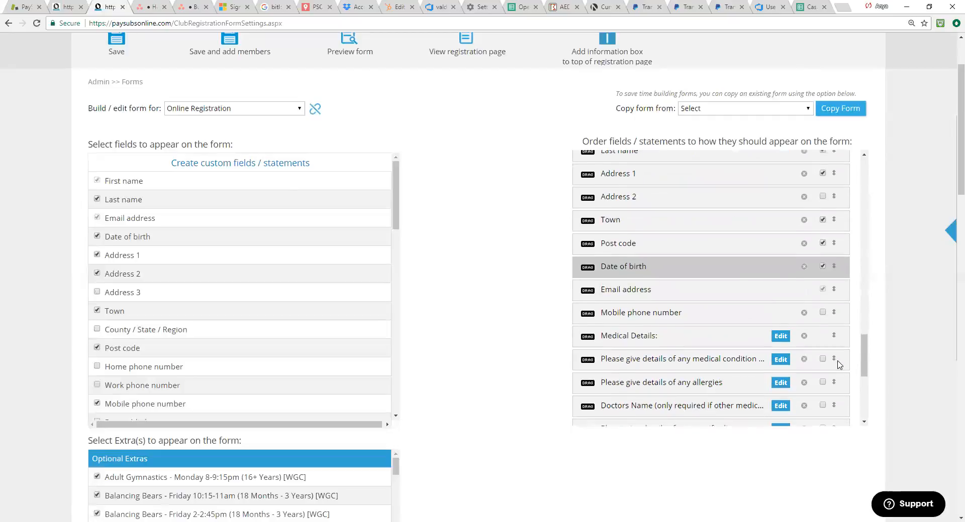
{"action": "left_click", "coordinate": [825, 318]}
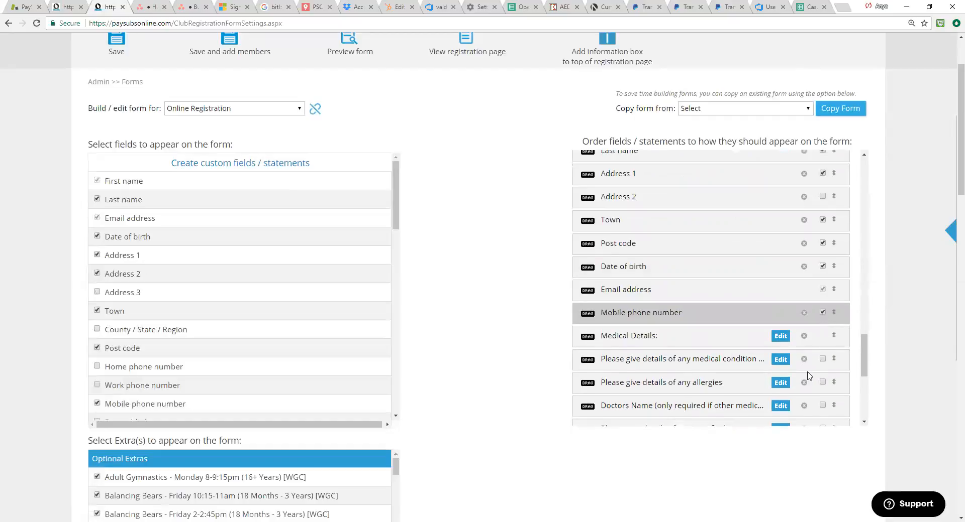
Step: Make the medical condition, allergies and specific dietary requirements questions mandatory under Medical Details
{"action": "left_click", "coordinate": [823, 359]}
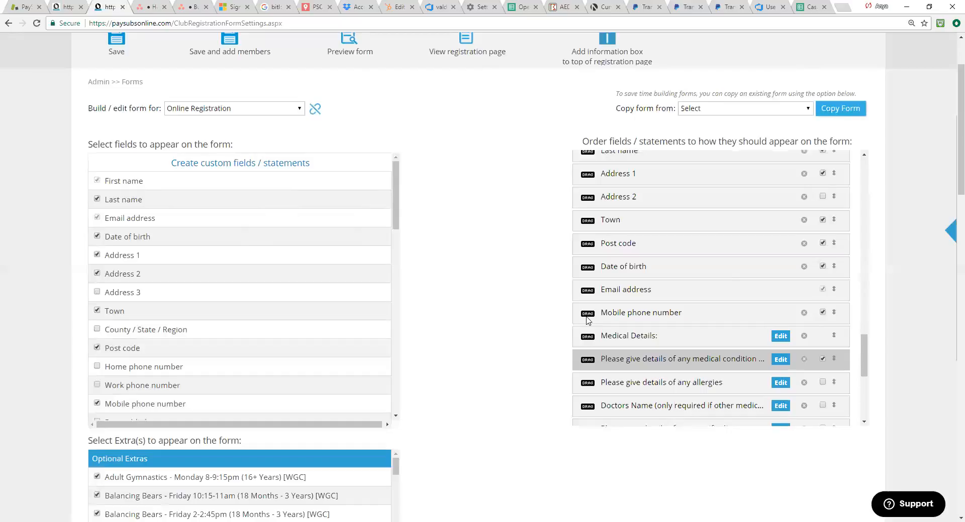
{"action": "left_click_drag", "start_coordinate": [864, 362], "coordinate": [864, 372]}
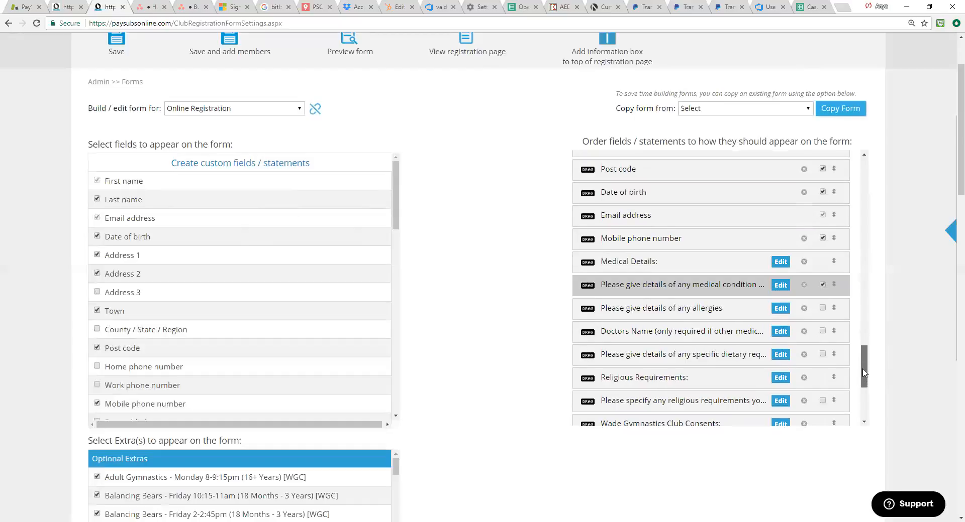
{"action": "left_click", "coordinate": [822, 307]}
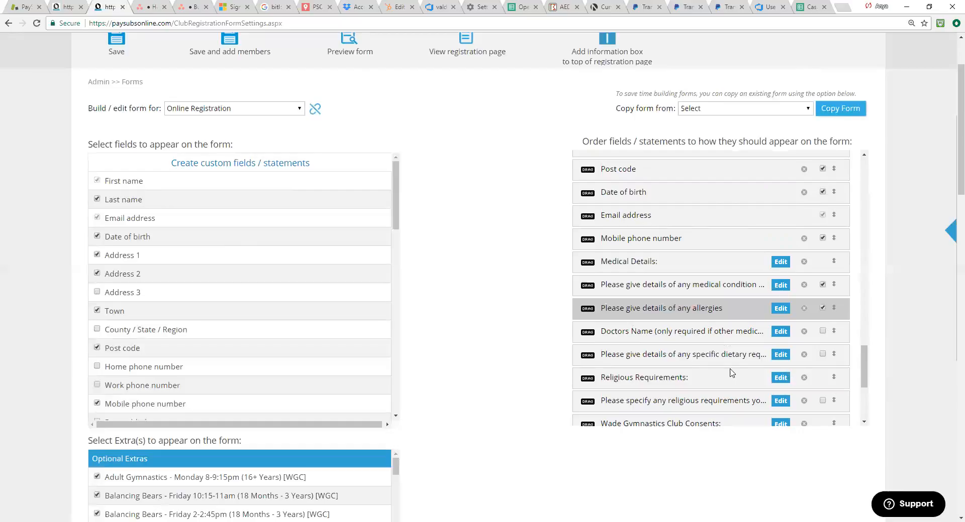
{"action": "left_click", "coordinate": [823, 354]}
Step: Make the consent agreement fields for Participation, Photography / Video, Medical and British Gymnastics mandatory
{"action": "scroll", "coordinate": [747, 388], "scroll_direction": "down", "scroll_amount": 1}
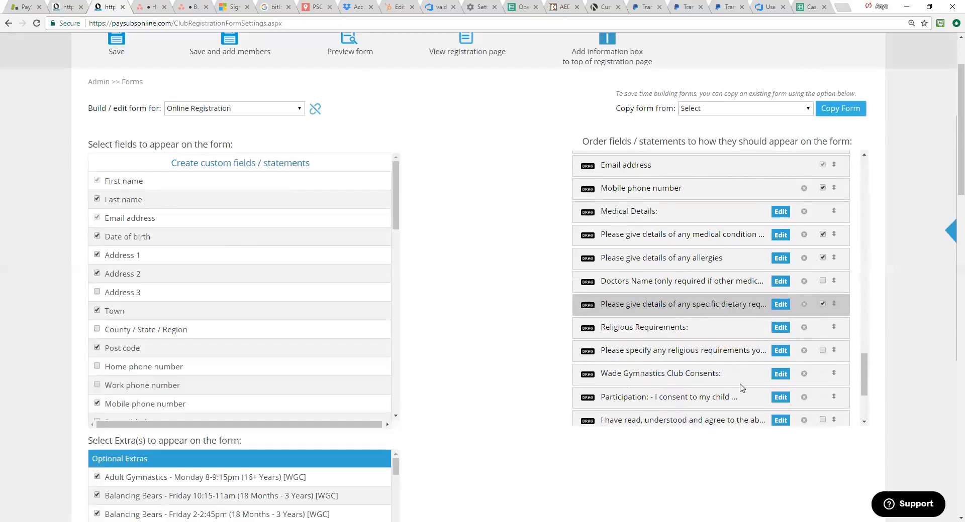
{"action": "scroll", "coordinate": [696, 372], "scroll_direction": "down", "scroll_amount": 1}
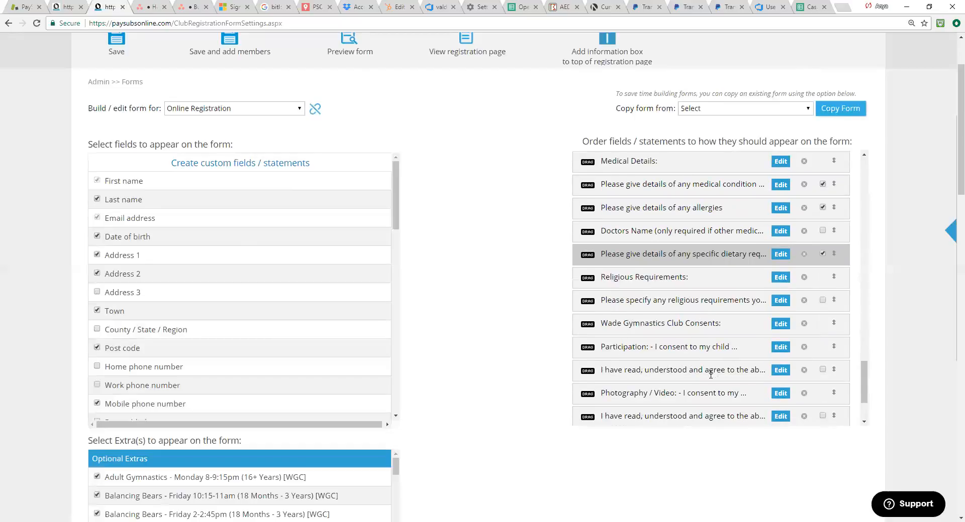
{"action": "scroll", "coordinate": [694, 367], "scroll_direction": "down", "scroll_amount": 1}
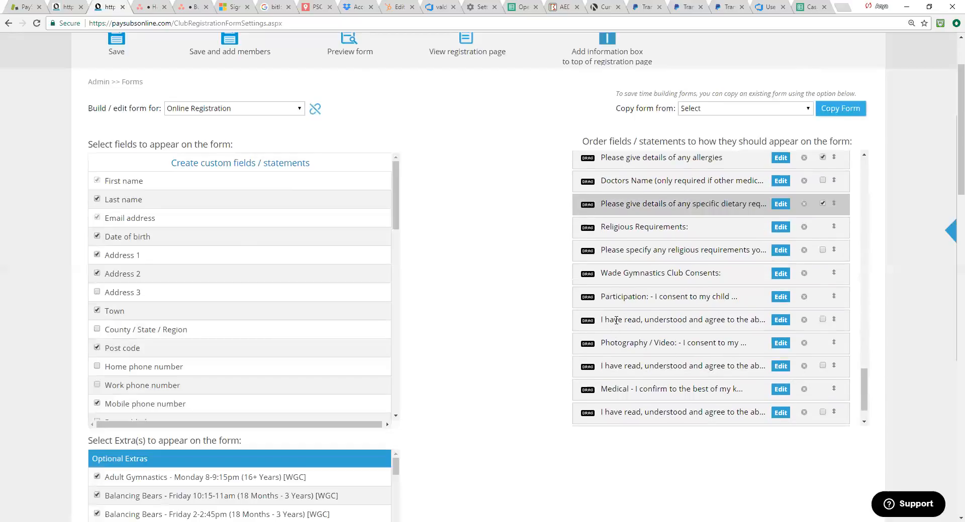
{"action": "left_click", "coordinate": [822, 320]}
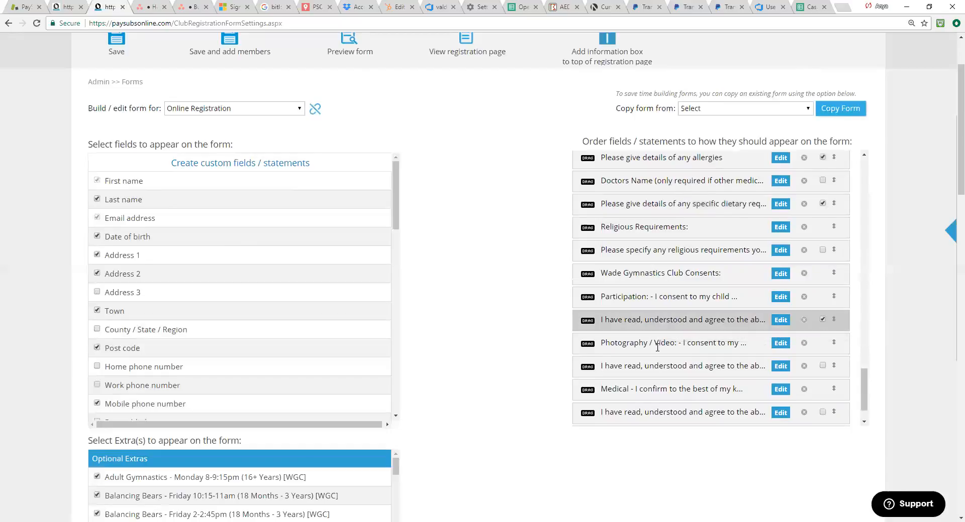
{"action": "scroll", "coordinate": [794, 377], "scroll_direction": "down", "scroll_amount": 1}
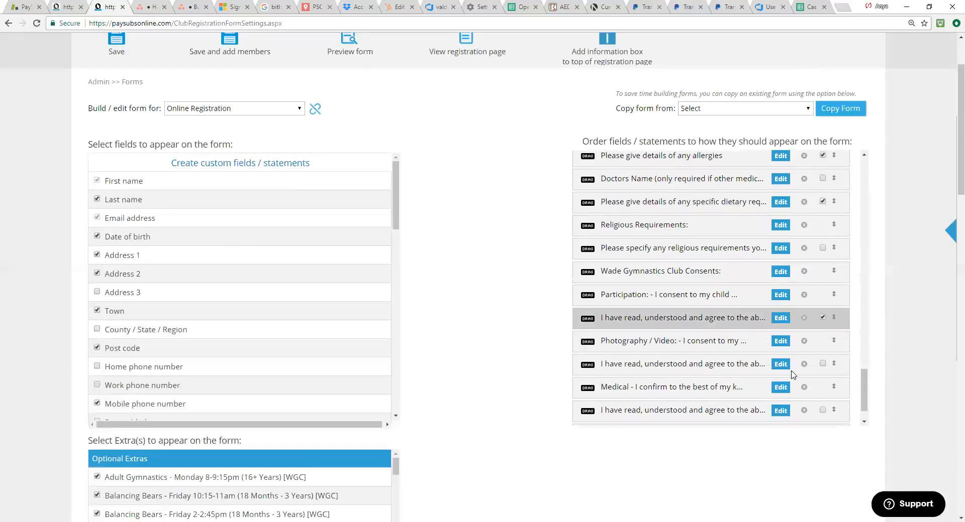
{"action": "left_click", "coordinate": [822, 322]}
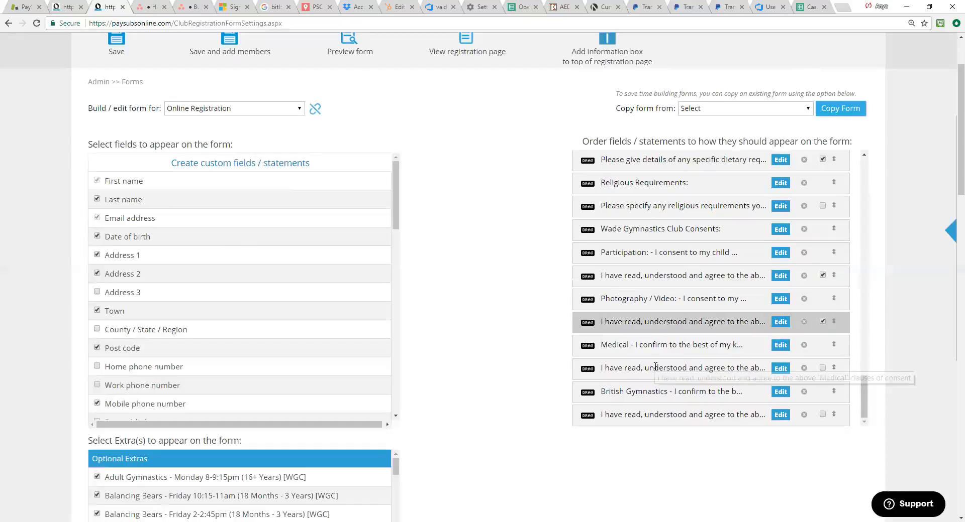
{"action": "scroll", "coordinate": [681, 361], "scroll_direction": "down", "scroll_amount": 1}
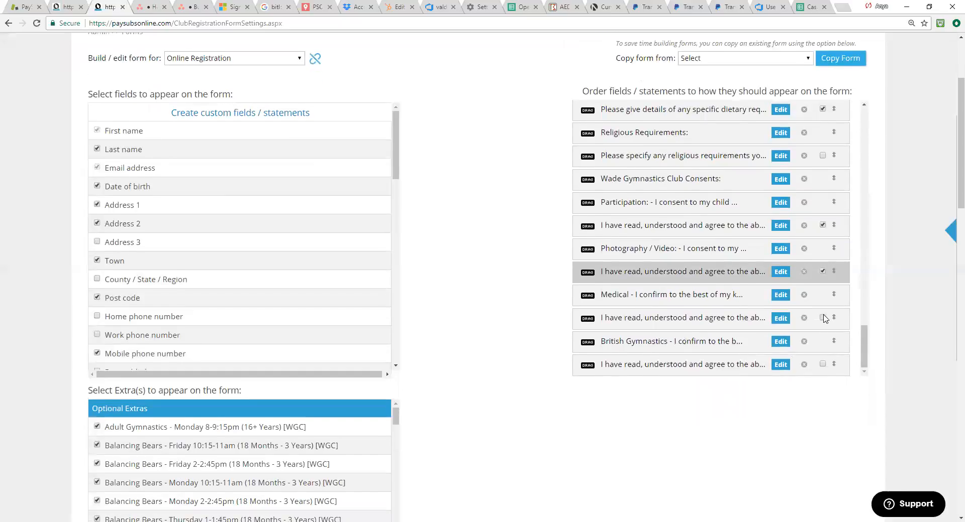
{"action": "left_click", "coordinate": [822, 365]}
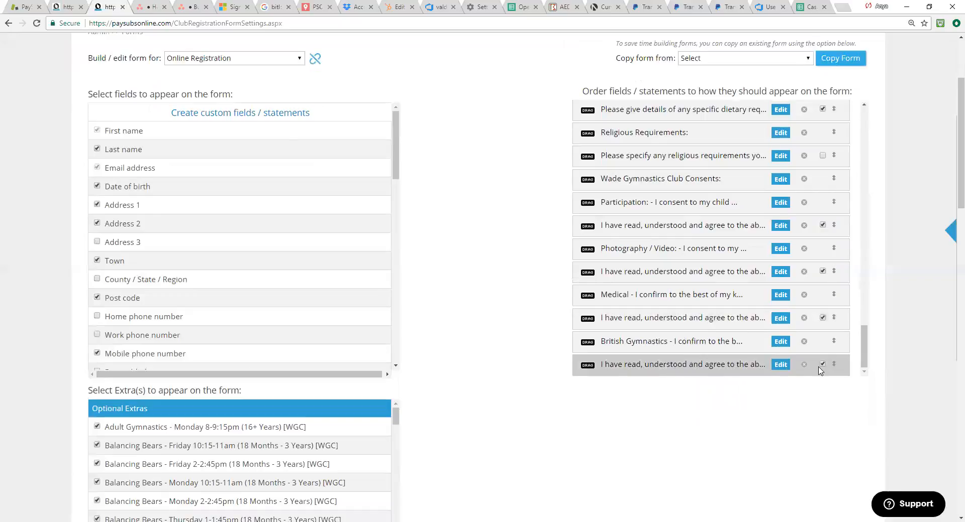
Step: Save the Online Registration form with its mandatory fields and acknowledge the confirmation
{"action": "scroll", "coordinate": [735, 282], "scroll_direction": "up", "scroll_amount": 14}
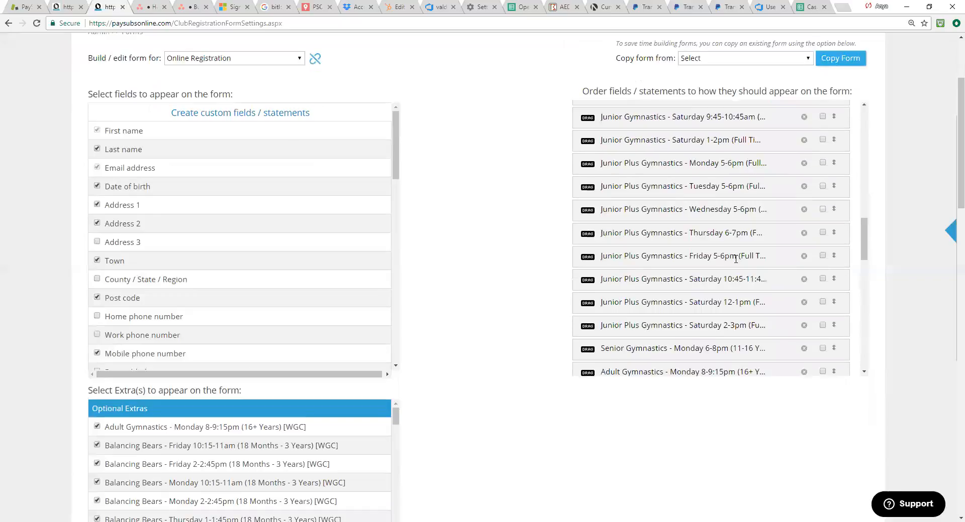
{"action": "scroll", "coordinate": [736, 259], "scroll_direction": "up", "scroll_amount": 5}
{"action": "scroll", "coordinate": [150, 141], "scroll_direction": "up", "scroll_amount": 3}
{"action": "left_click", "coordinate": [118, 129]}
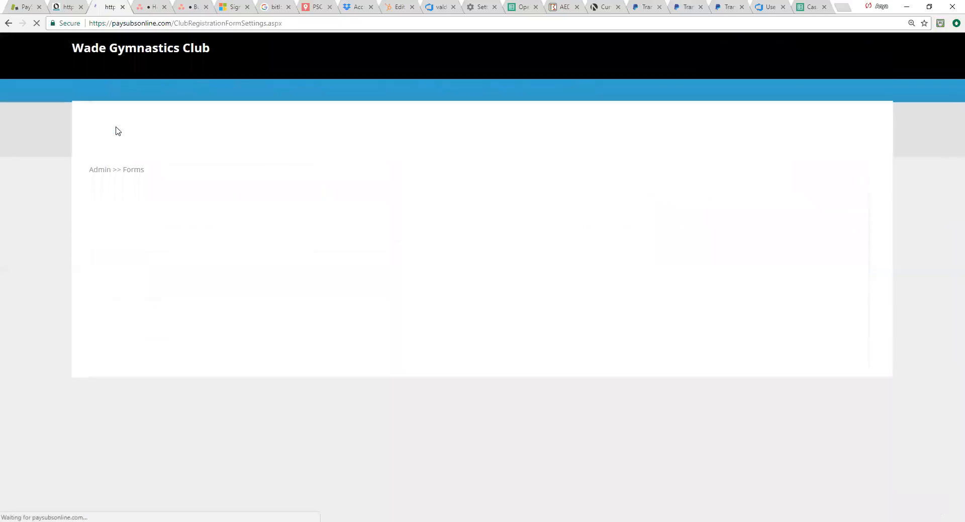
{"action": "left_click", "coordinate": [574, 76]}
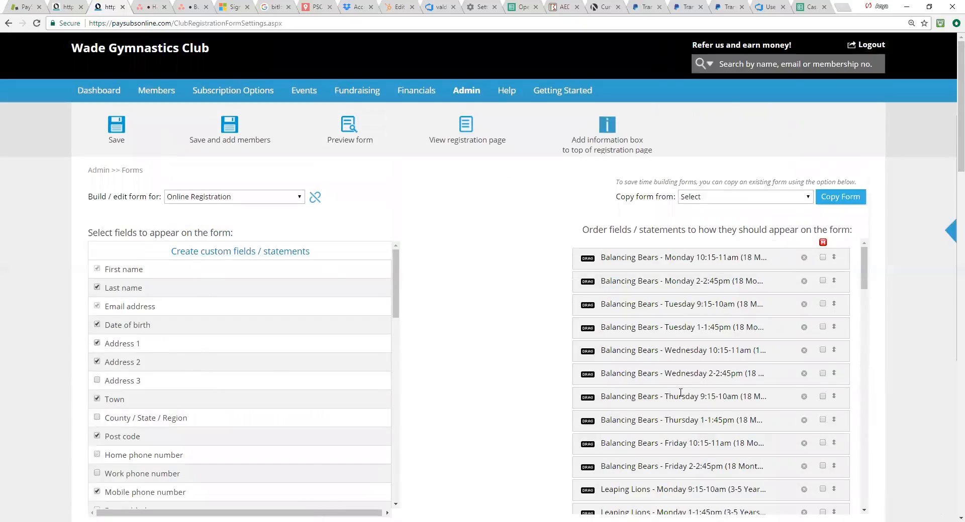
Step: Add the Home phone number and Work phone number fields to the Online Registration form
{"action": "scroll", "coordinate": [680, 393], "scroll_direction": "down", "scroll_amount": 8}
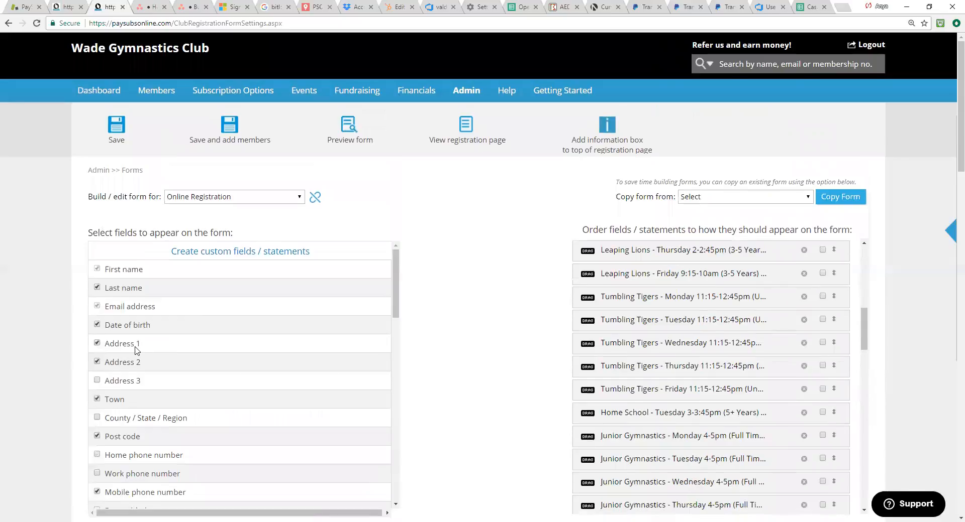
{"action": "left_click_drag", "start_coordinate": [394, 298], "coordinate": [394, 303]}
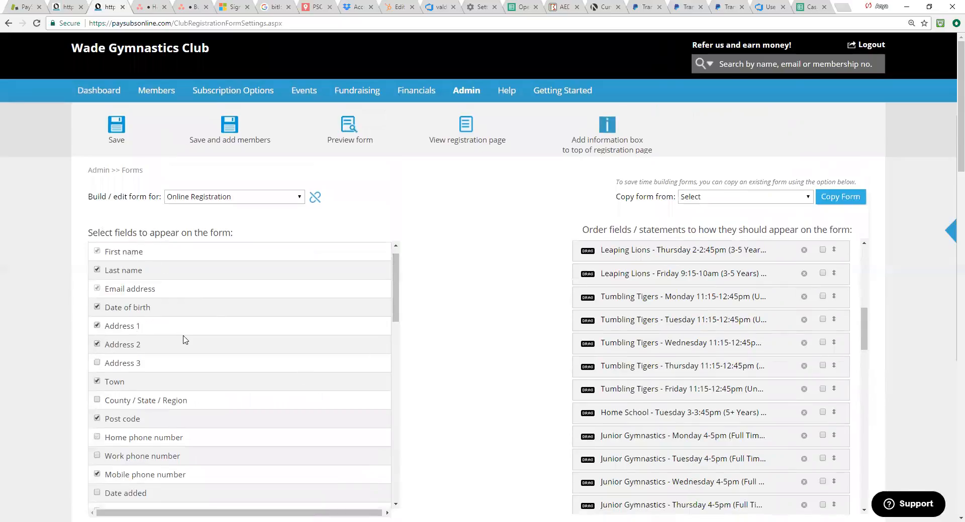
{"action": "scroll", "coordinate": [182, 334], "scroll_direction": "up", "scroll_amount": 1}
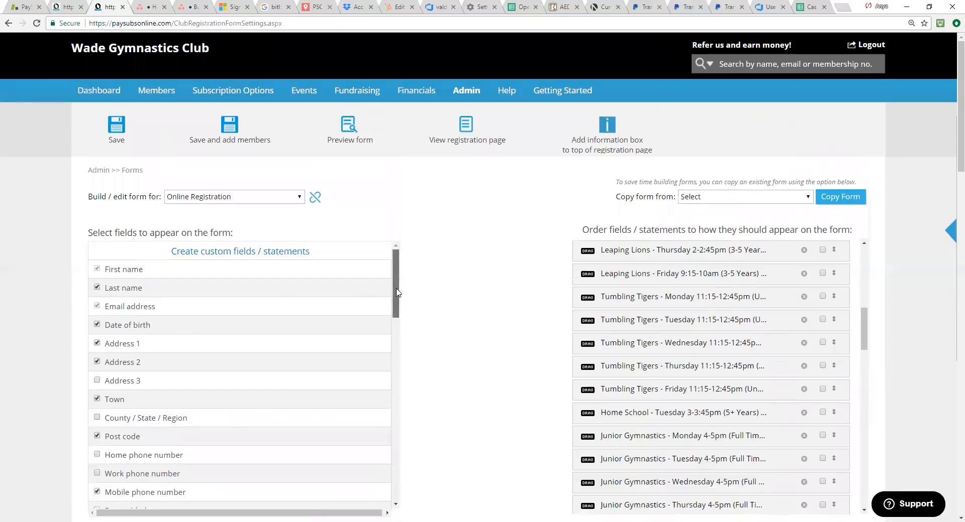
{"action": "scroll", "coordinate": [397, 293], "scroll_direction": "down", "scroll_amount": 2}
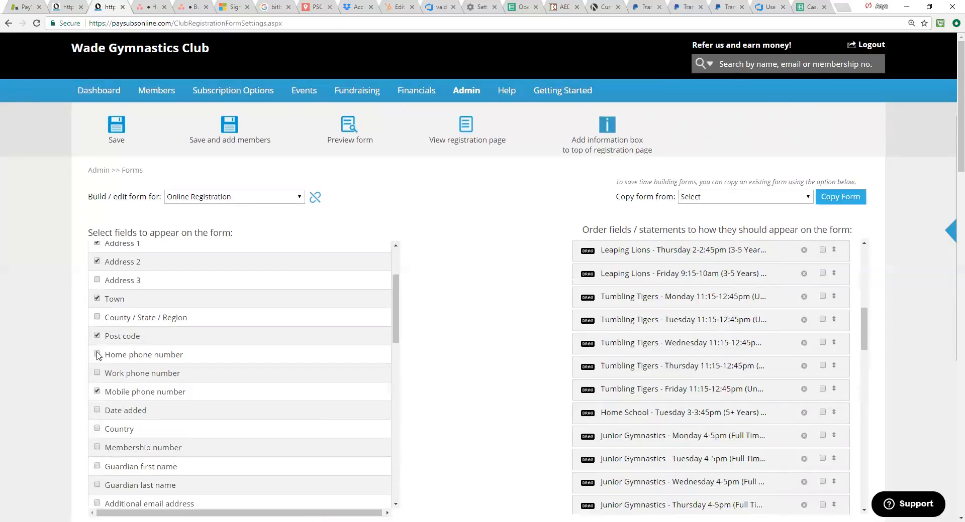
{"action": "left_click", "coordinate": [98, 355]}
{"action": "left_click", "coordinate": [98, 374]}
{"action": "scroll", "coordinate": [311, 370], "scroll_direction": "up", "scroll_amount": 3}
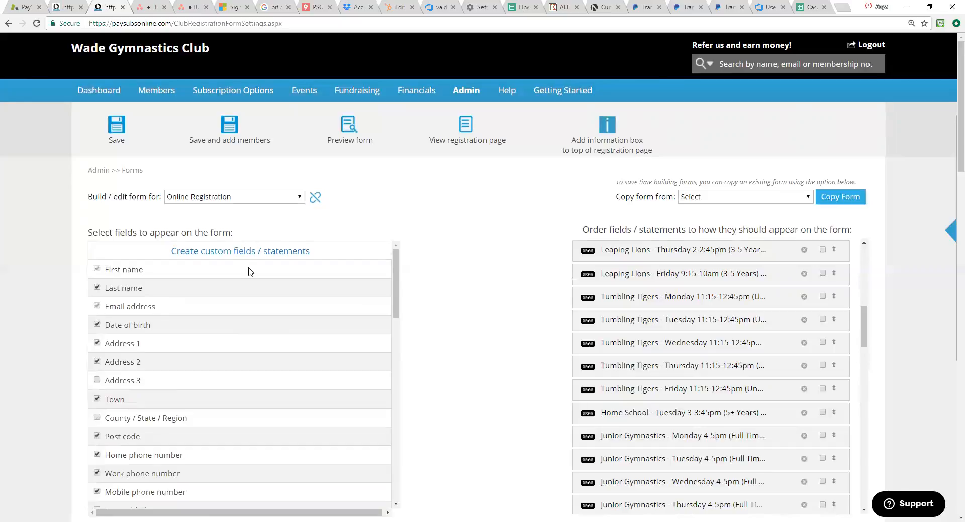
Step: Open the custom field creator, view its Question and Statement options, and close it without creating anything
{"action": "left_click", "coordinate": [237, 254]}
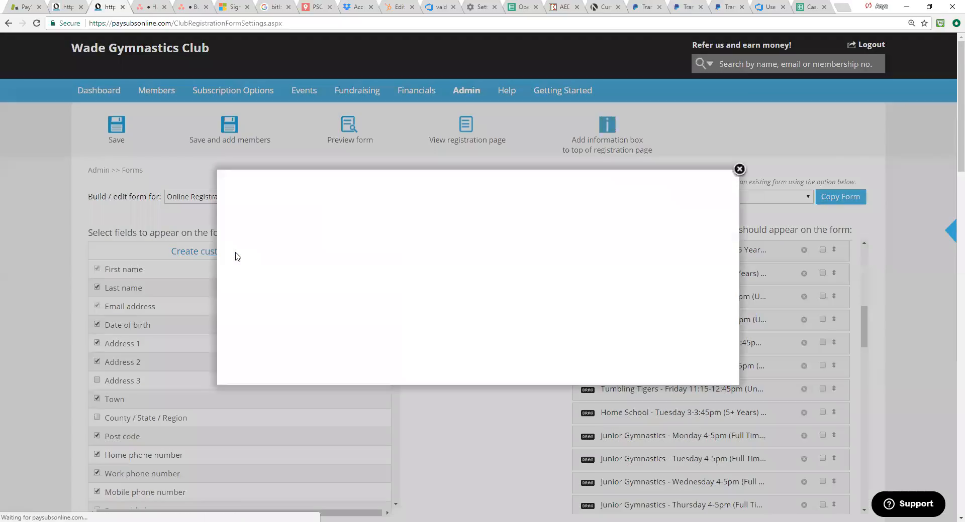
{"action": "left_click", "coordinate": [388, 256]}
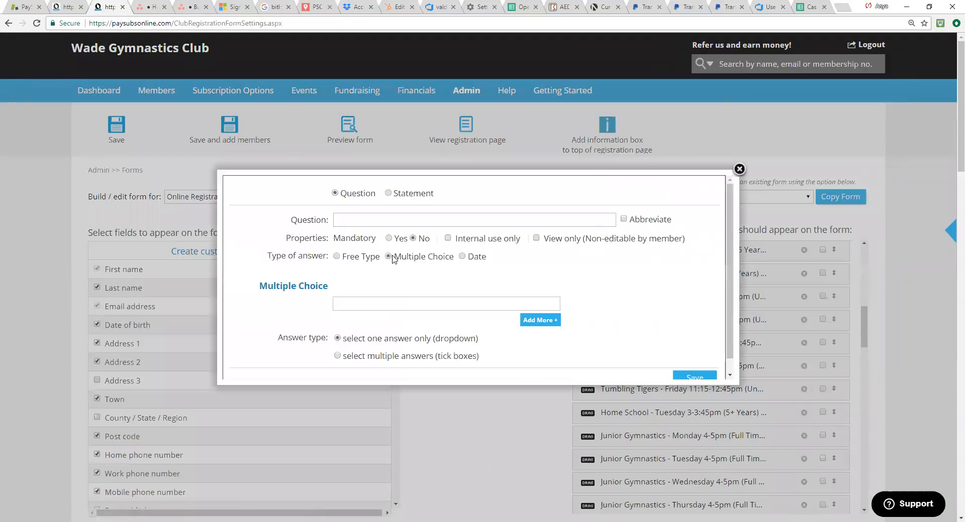
{"action": "left_click", "coordinate": [388, 194]}
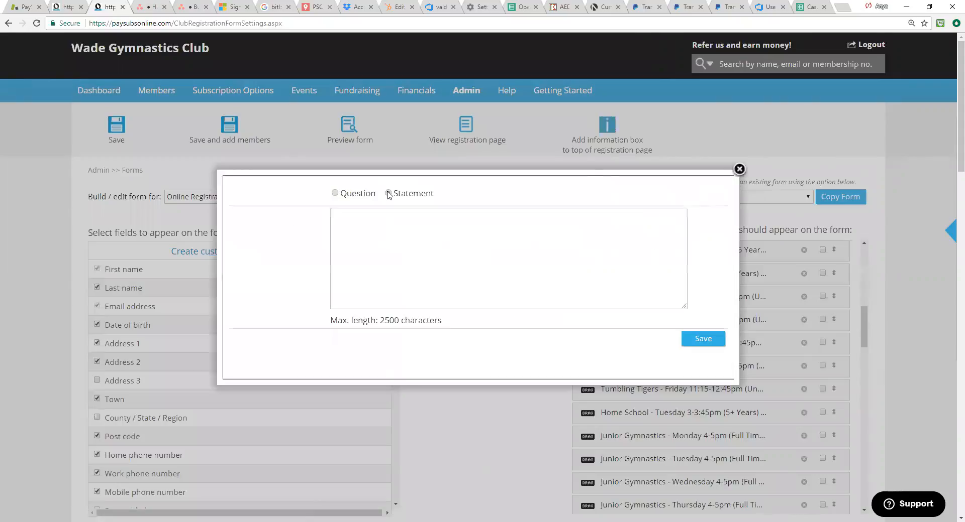
{"action": "left_click", "coordinate": [335, 194]}
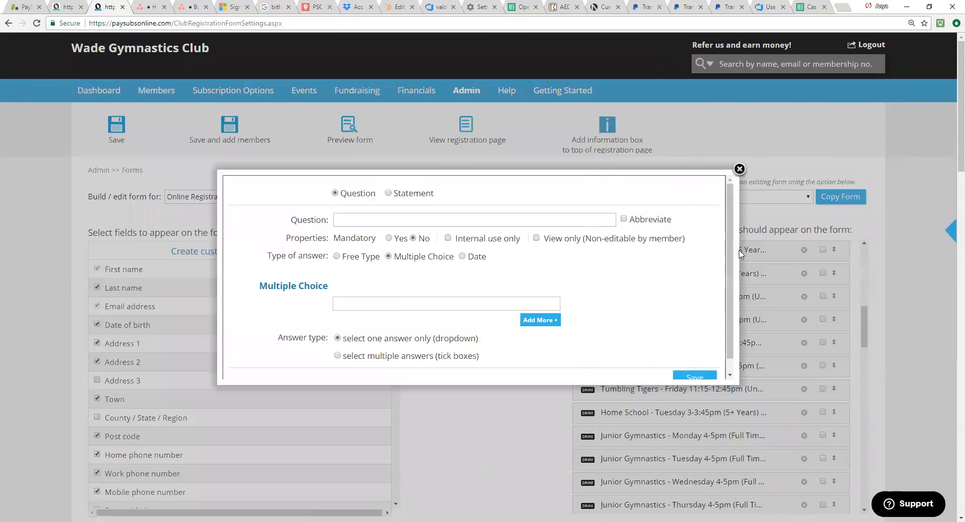
{"action": "left_click", "coordinate": [740, 171]}
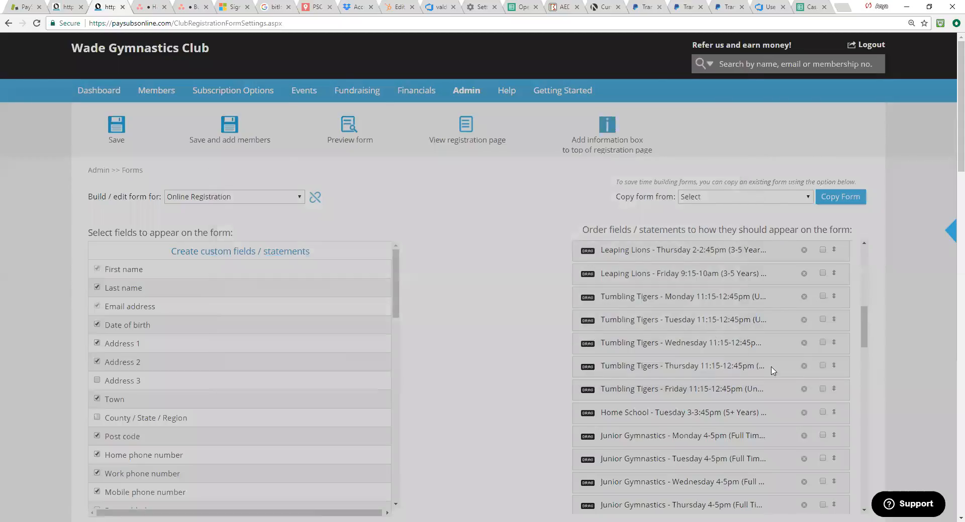
Step: Move Home phone number and Work phone number directly after Mobile phone number, and make Home phone number mandatory
{"action": "scroll", "coordinate": [742, 393], "scroll_direction": "down", "scroll_amount": 4}
{"action": "scroll", "coordinate": [736, 398], "scroll_direction": "down", "scroll_amount": 9}
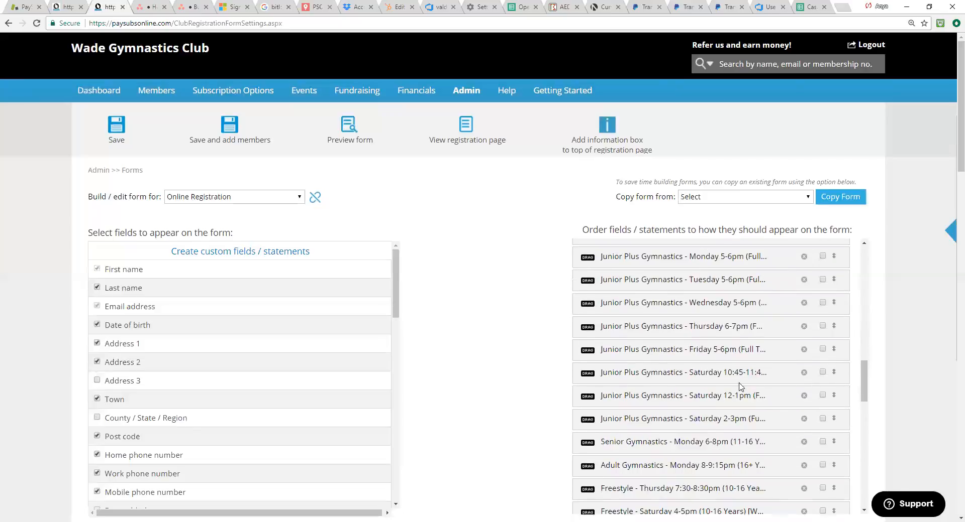
{"action": "left_click_drag", "start_coordinate": [864, 425], "coordinate": [878, 509]}
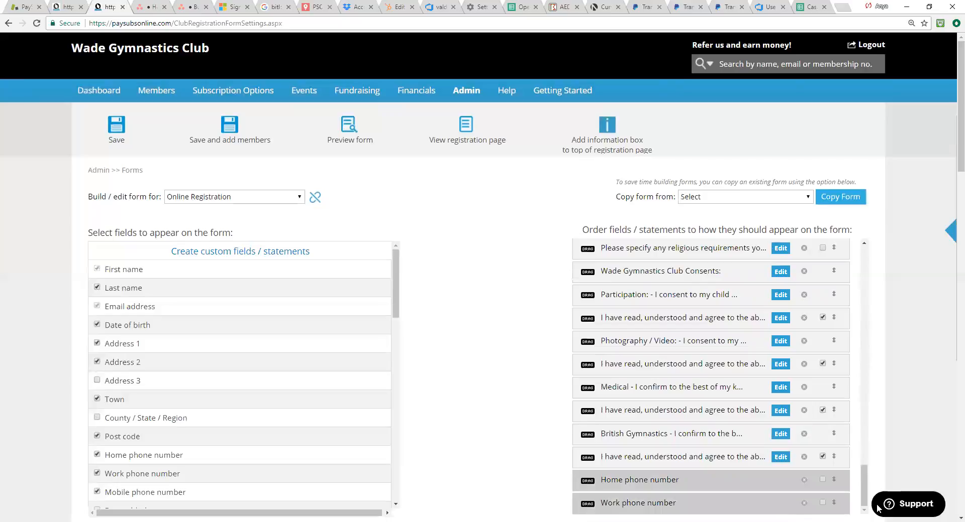
{"action": "left_click_drag", "start_coordinate": [587, 481], "coordinate": [594, 350]}
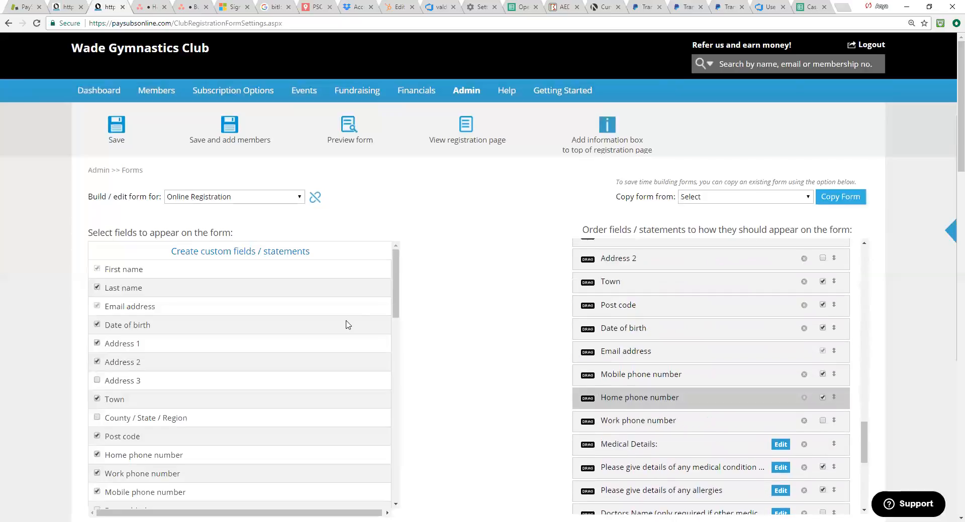
Step: Save the form, and open the public registration page with Online Registration selected
{"action": "left_click", "coordinate": [117, 127]}
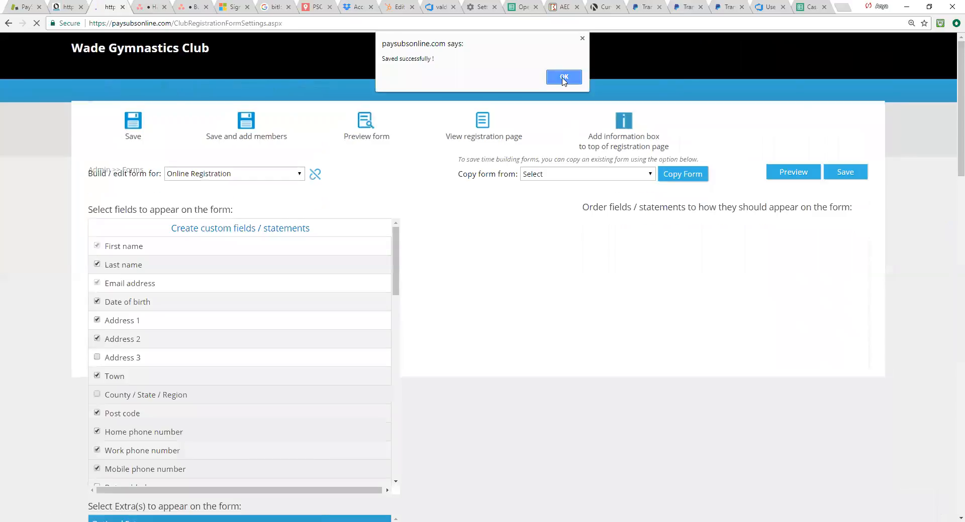
{"action": "left_click", "coordinate": [564, 78]}
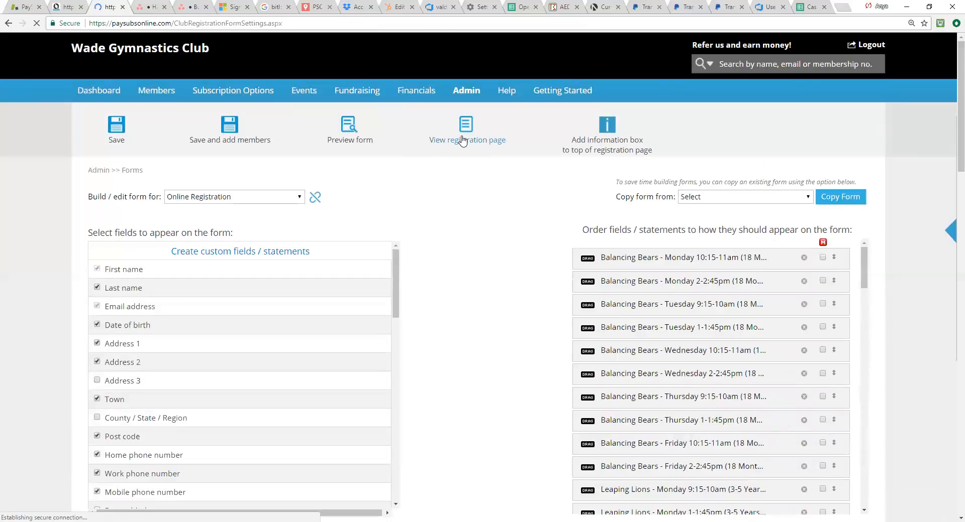
{"action": "left_click", "coordinate": [463, 140]}
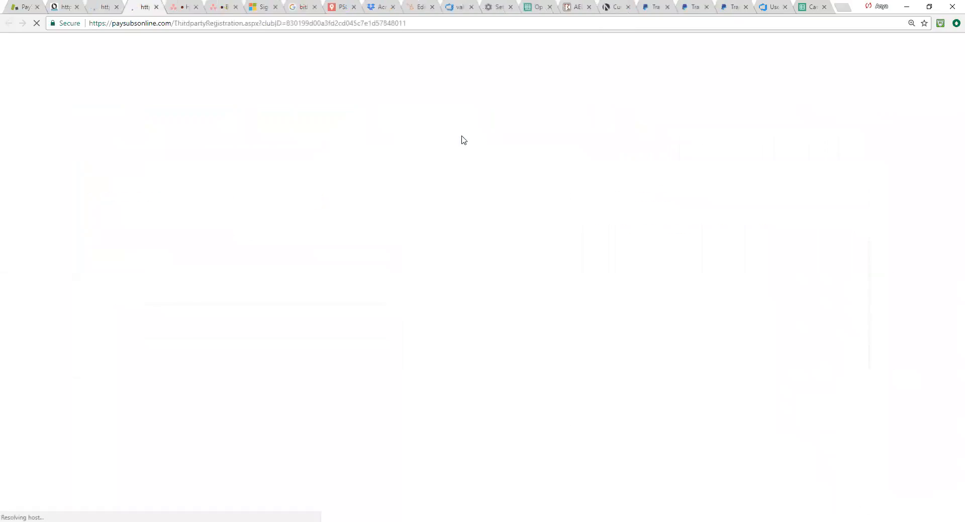
{"action": "left_click", "coordinate": [551, 146]}
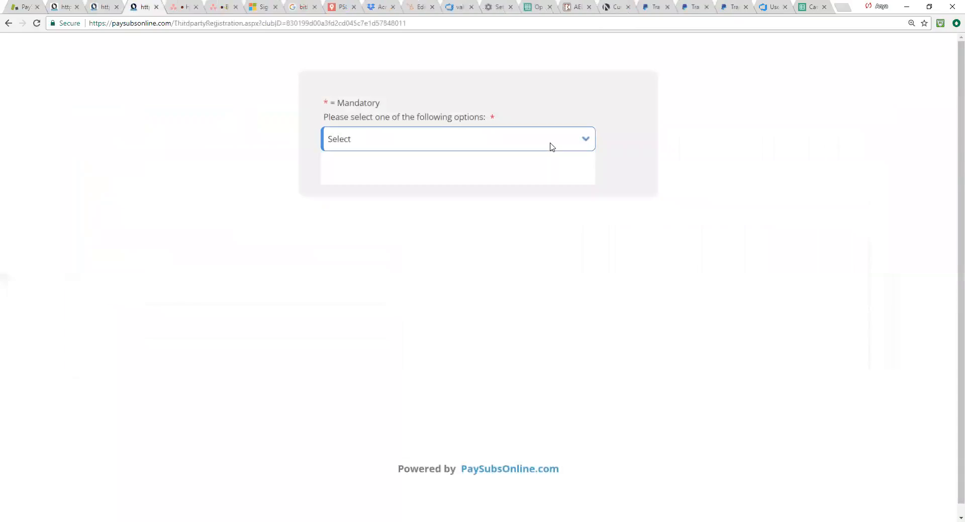
{"action": "left_click", "coordinate": [519, 173]}
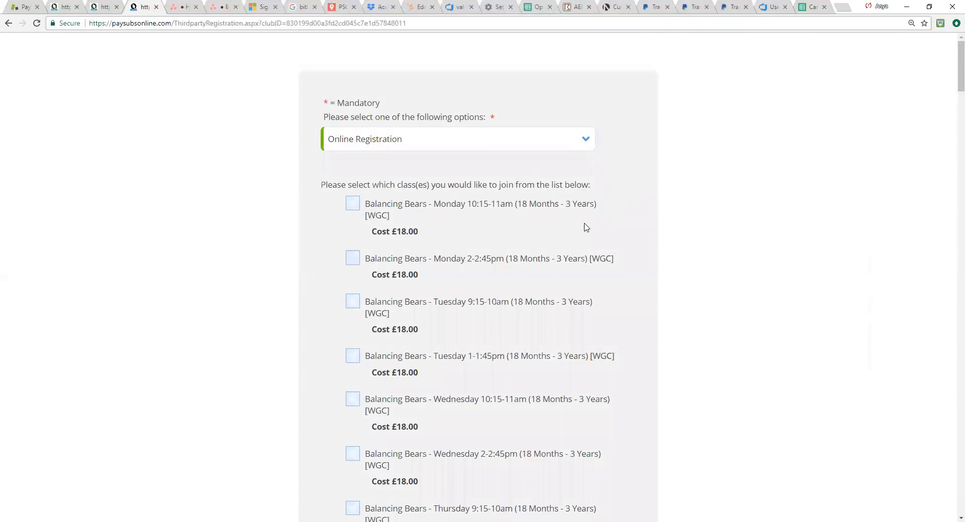
Step: Review the class options, personal and medical details, and consent fields on the public registration page, and close it
{"action": "scroll", "coordinate": [586, 228], "scroll_direction": "down", "scroll_amount": 20}
{"action": "scroll", "coordinate": [546, 256], "scroll_direction": "down", "scroll_amount": 20}
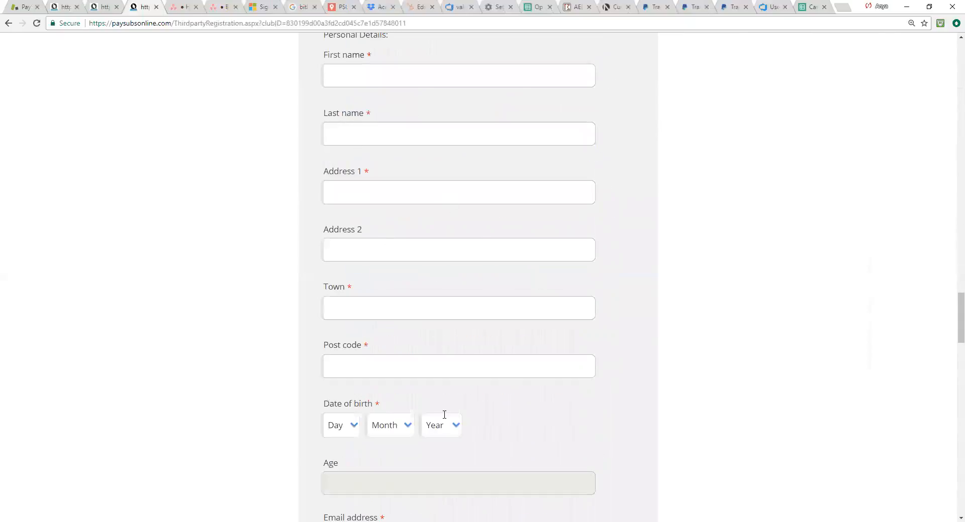
{"action": "scroll", "coordinate": [427, 390], "scroll_direction": "down", "scroll_amount": 2}
{"action": "scroll", "coordinate": [427, 395], "scroll_direction": "up", "scroll_amount": 2}
{"action": "scroll", "coordinate": [433, 357], "scroll_direction": "down", "scroll_amount": 1}
{"action": "scroll", "coordinate": [440, 347], "scroll_direction": "down", "scroll_amount": 7}
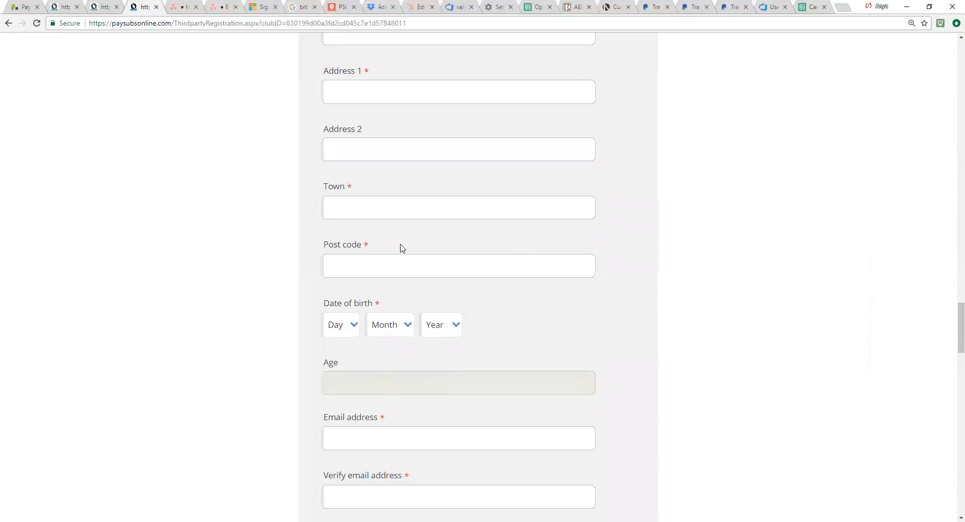
{"action": "scroll", "coordinate": [450, 384], "scroll_direction": "down", "scroll_amount": 16}
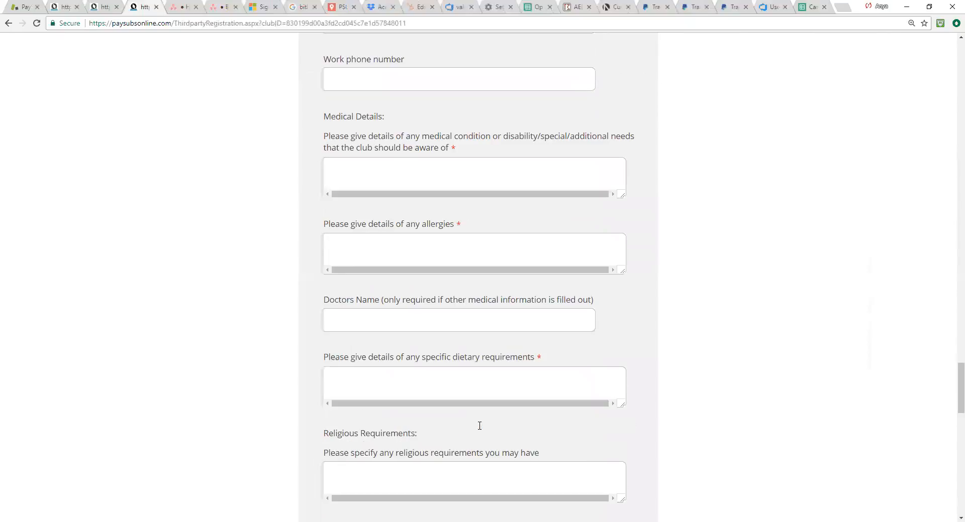
{"action": "scroll", "coordinate": [469, 442], "scroll_direction": "up", "scroll_amount": 5}
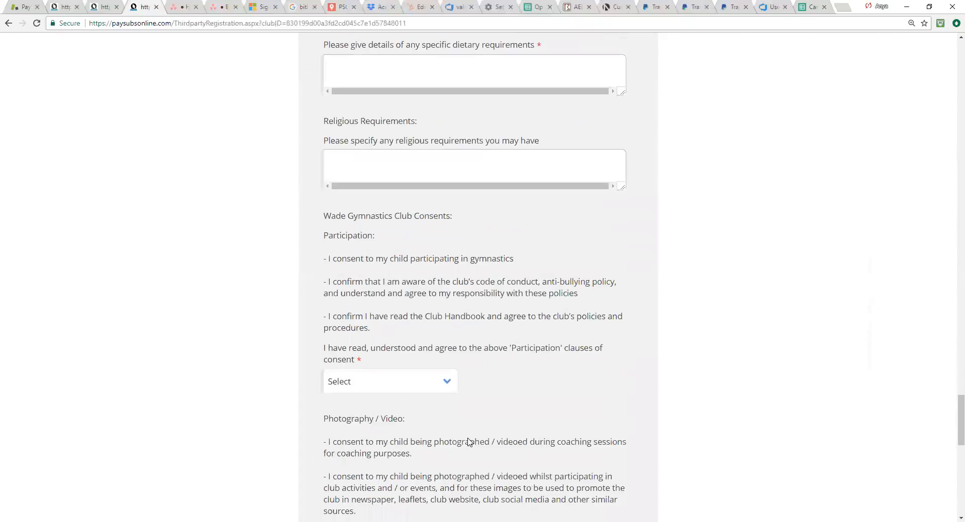
{"action": "scroll", "coordinate": [469, 442], "scroll_direction": "down", "scroll_amount": 2}
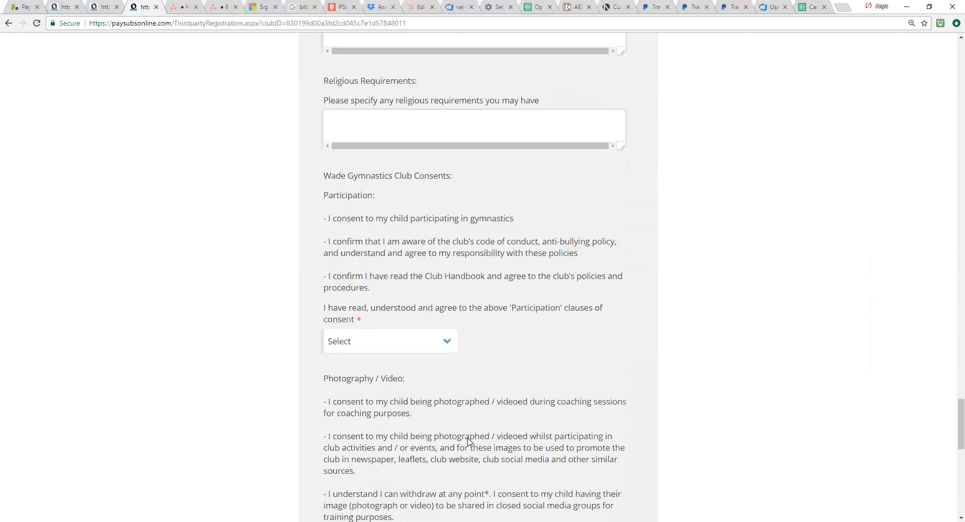
{"action": "scroll", "coordinate": [467, 438], "scroll_direction": "up", "scroll_amount": 20}
{"action": "scroll", "coordinate": [468, 446], "scroll_direction": "up", "scroll_amount": 20}
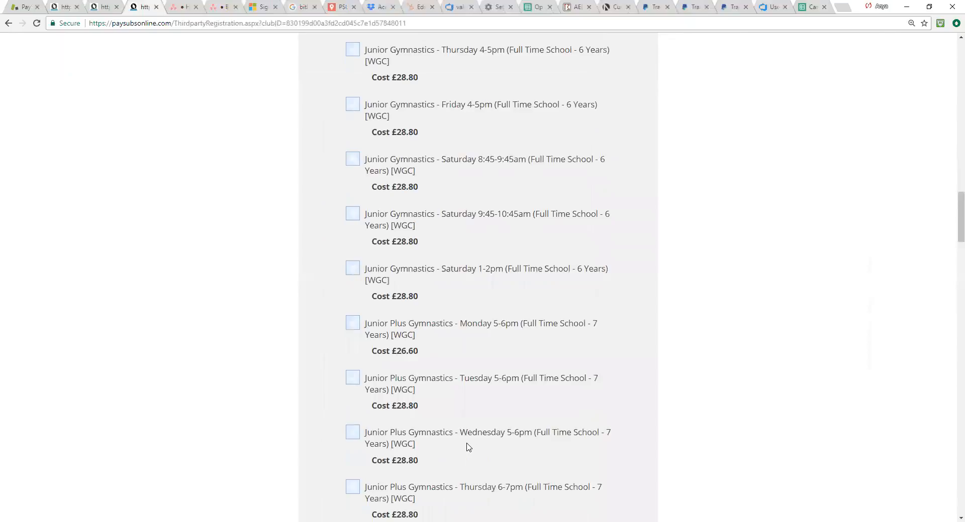
{"action": "left_click", "coordinate": [156, 7]}
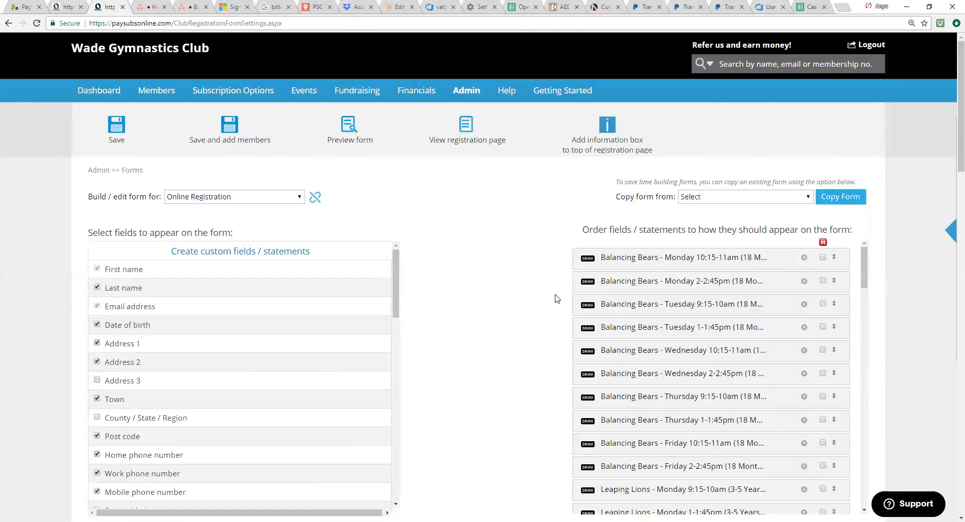
Step: Open the General Gymnastics membership category for editing and look through its renewal, cost, payment and registration settings
{"action": "mouse_move", "coordinate": [263, 92]}
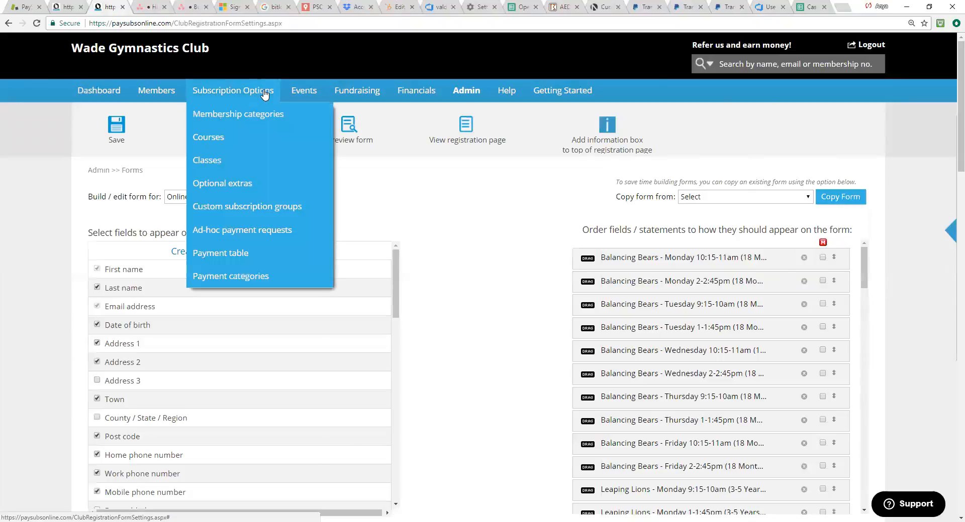
{"action": "mouse_move", "coordinate": [158, 99]}
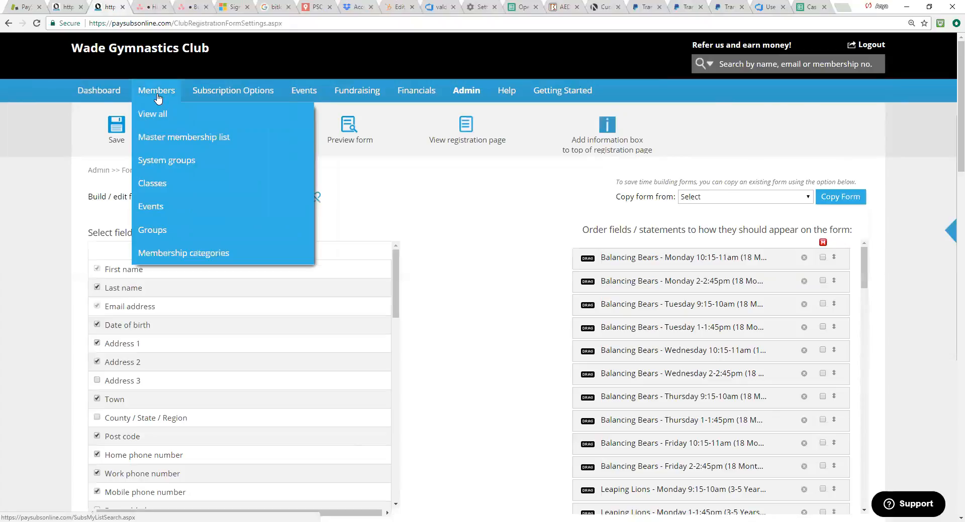
{"action": "mouse_move", "coordinate": [193, 98]}
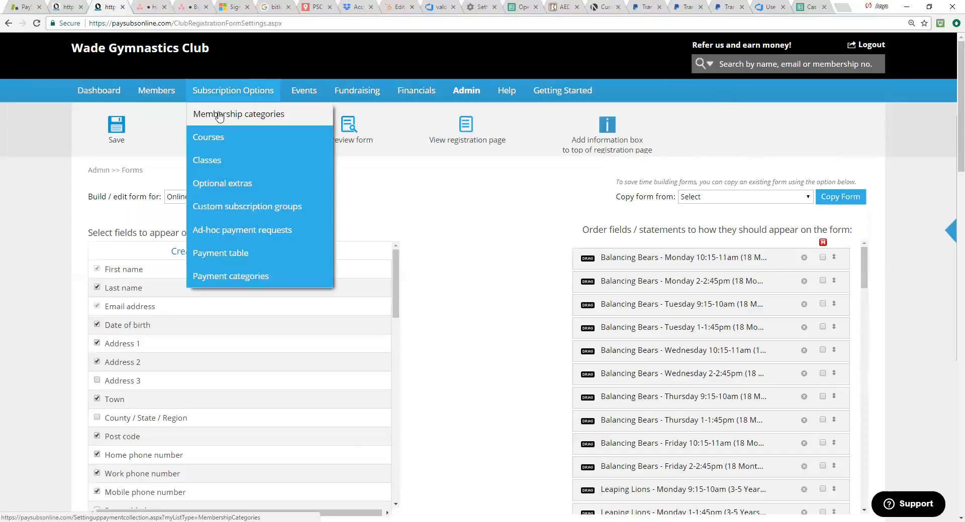
{"action": "left_click", "coordinate": [219, 117]}
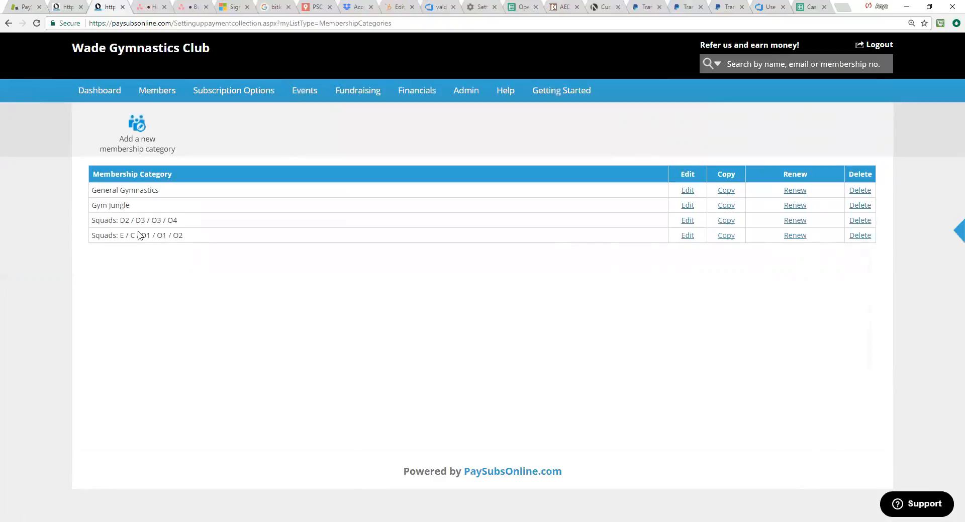
{"action": "left_click", "coordinate": [684, 191]}
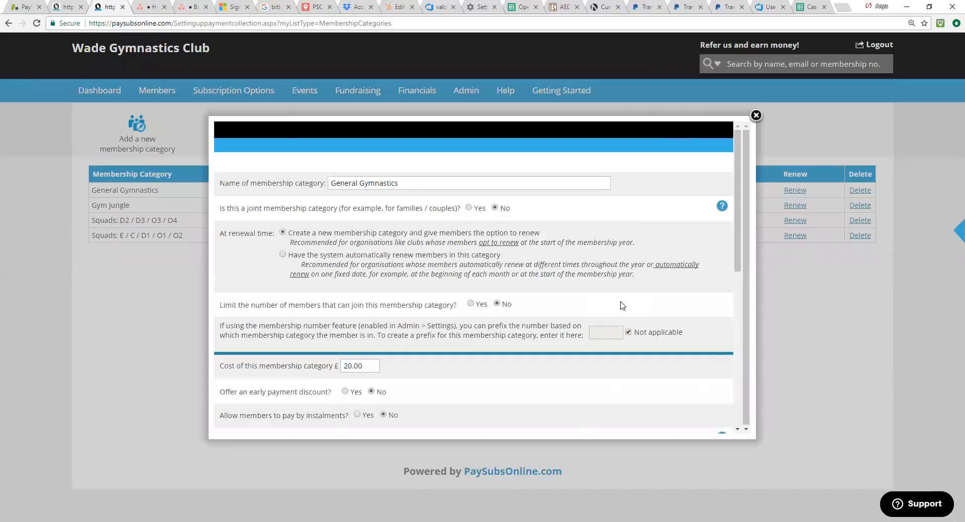
{"action": "scroll", "coordinate": [622, 305], "scroll_direction": "down", "scroll_amount": 4}
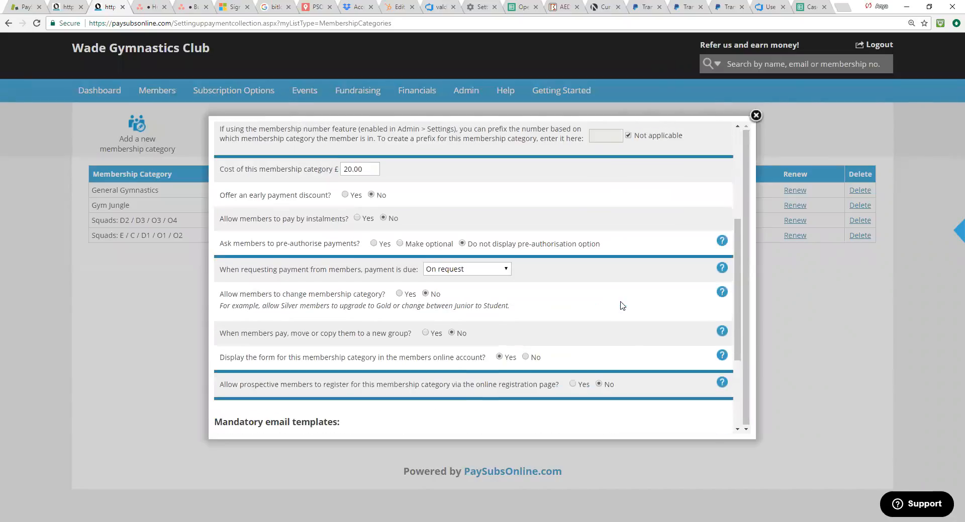
{"action": "scroll", "coordinate": [622, 305], "scroll_direction": "down", "scroll_amount": 3}
{"action": "scroll", "coordinate": [622, 305], "scroll_direction": "up", "scroll_amount": 7}
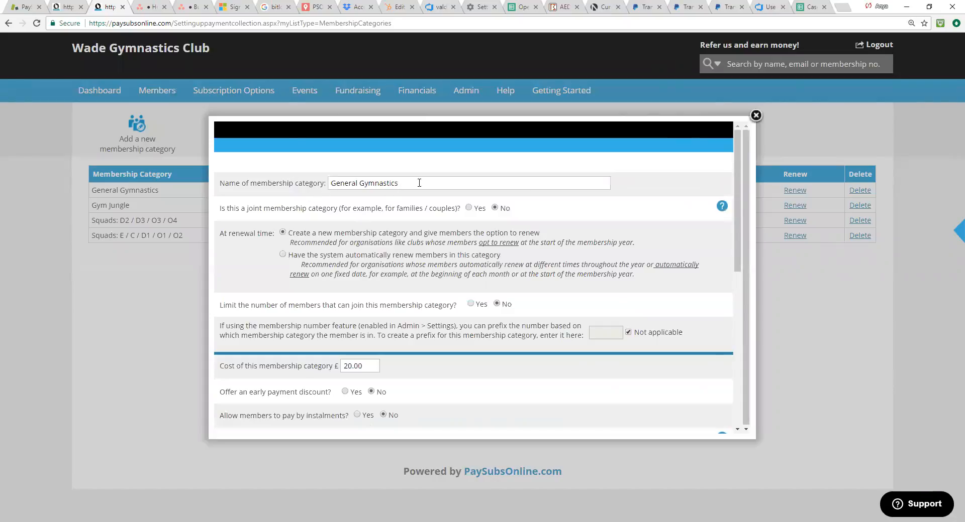
Step: Reopen the General Gymnastics membership category for editing and change its name to "General Gymnastics - Wade Gymnastics"
{"action": "left_click", "coordinate": [690, 116]}
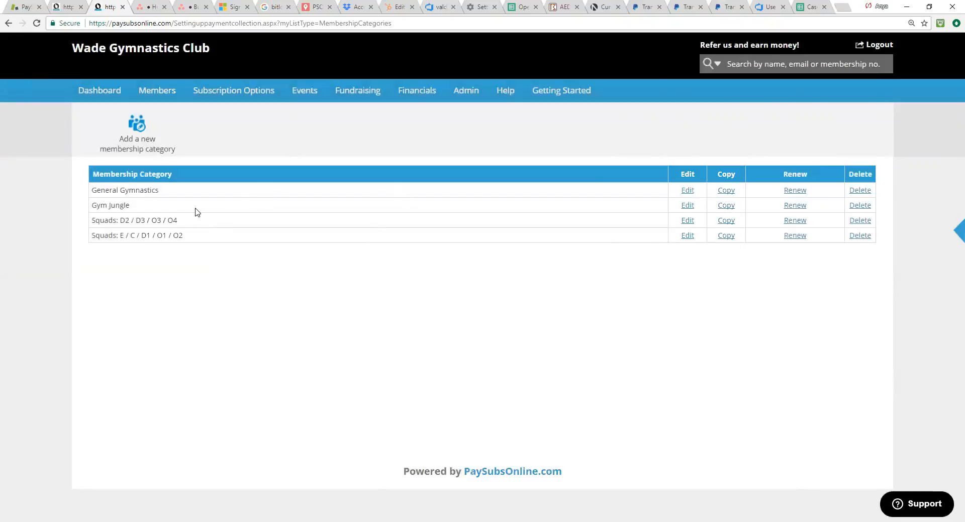
{"action": "left_click", "coordinate": [686, 191]}
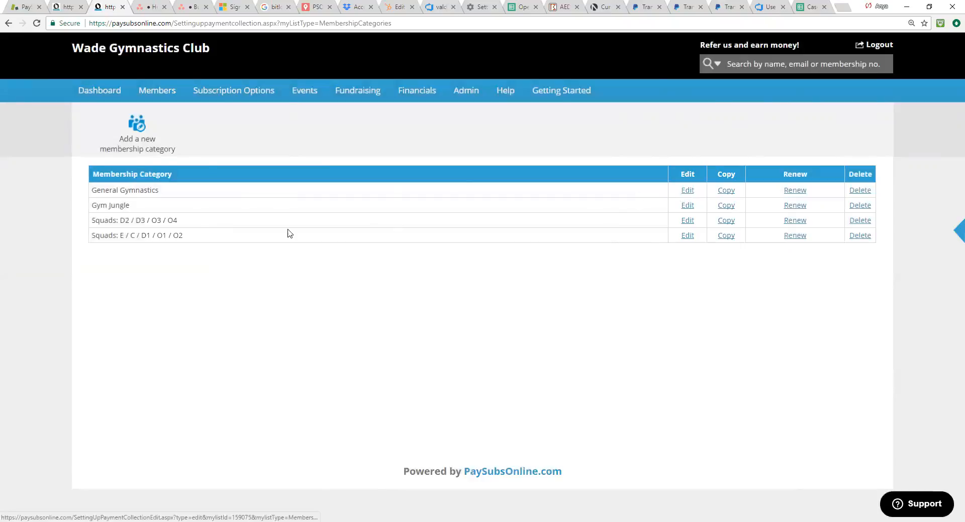
{"action": "left_click", "coordinate": [413, 184]}
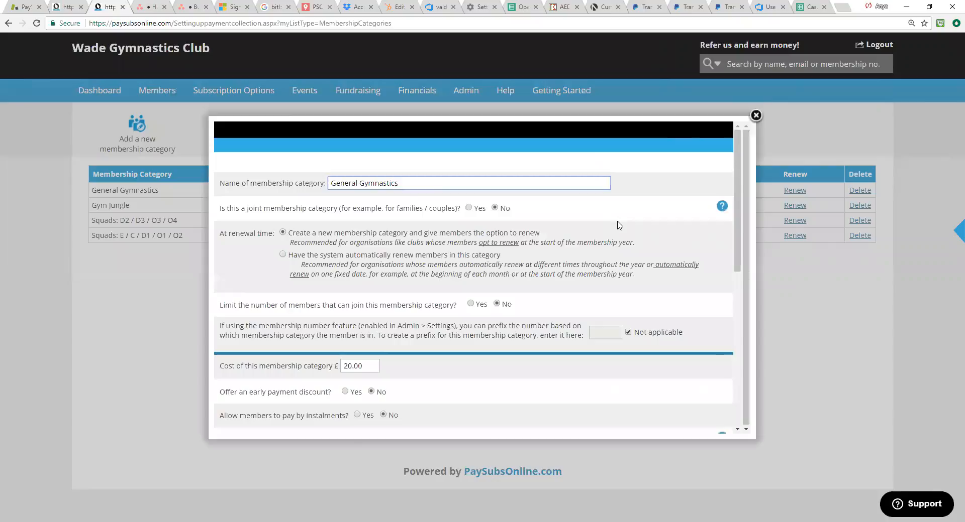
{"action": "type", "text": "- Wade Gymnastics"}
{"action": "left_click_drag", "start_coordinate": [463, 183], "coordinate": [408, 183]}
Step: Review the category's cost, instalment, payment request and online registration settings
{"action": "scroll", "coordinate": [496, 275], "scroll_direction": "down", "scroll_amount": 2}
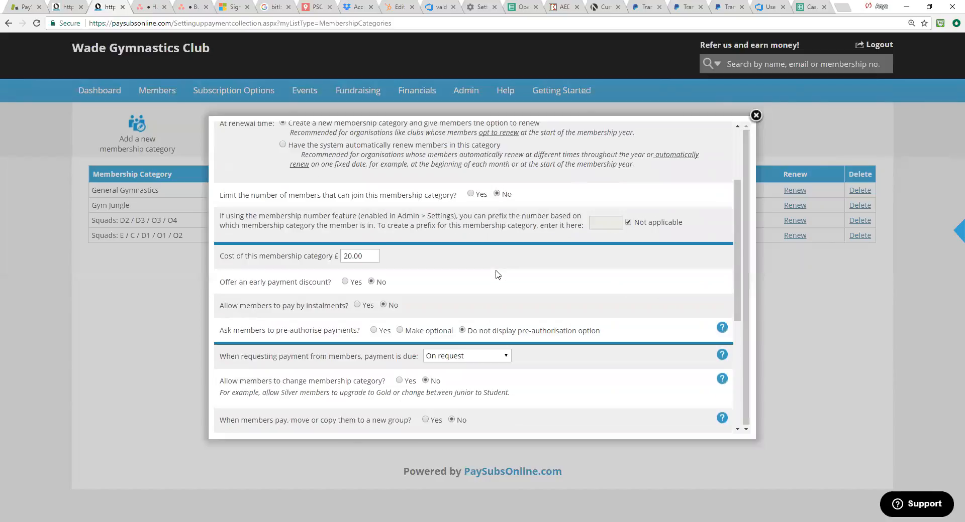
{"action": "scroll", "coordinate": [497, 275], "scroll_direction": "down", "scroll_amount": 3}
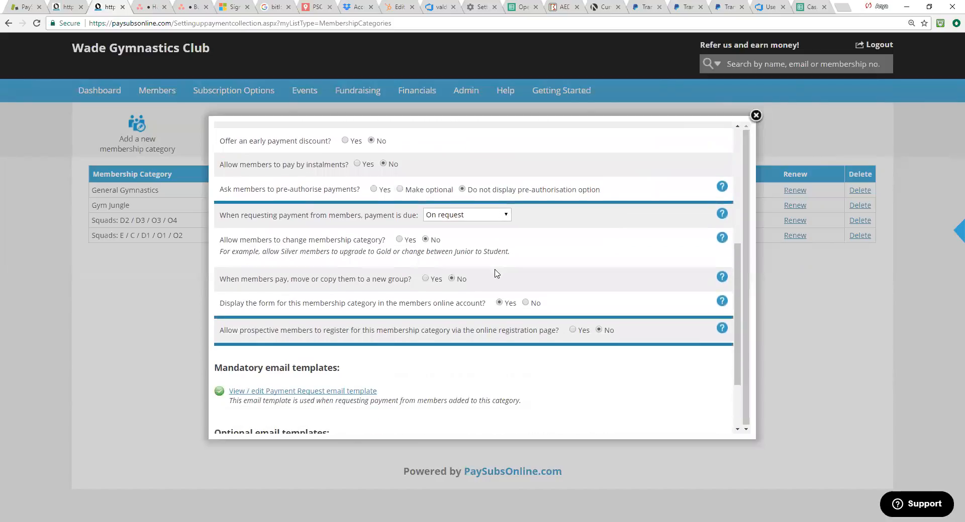
{"action": "scroll", "coordinate": [495, 276], "scroll_direction": "down", "scroll_amount": 1}
{"action": "scroll", "coordinate": [493, 277], "scroll_direction": "up", "scroll_amount": 6}
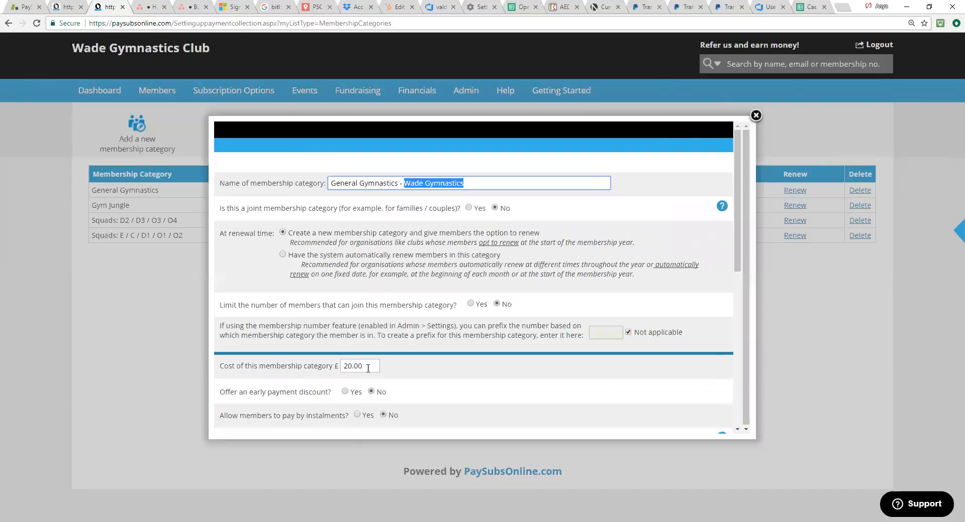
{"action": "scroll", "coordinate": [396, 378], "scroll_direction": "down", "scroll_amount": 1}
{"action": "scroll", "coordinate": [396, 378], "scroll_direction": "down", "scroll_amount": 3}
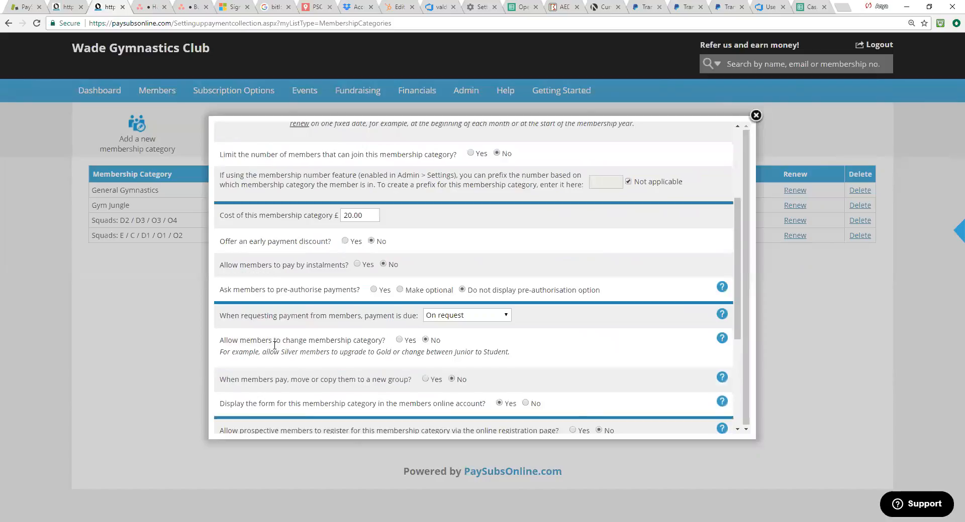
{"action": "scroll", "coordinate": [586, 362], "scroll_direction": "down", "scroll_amount": 1}
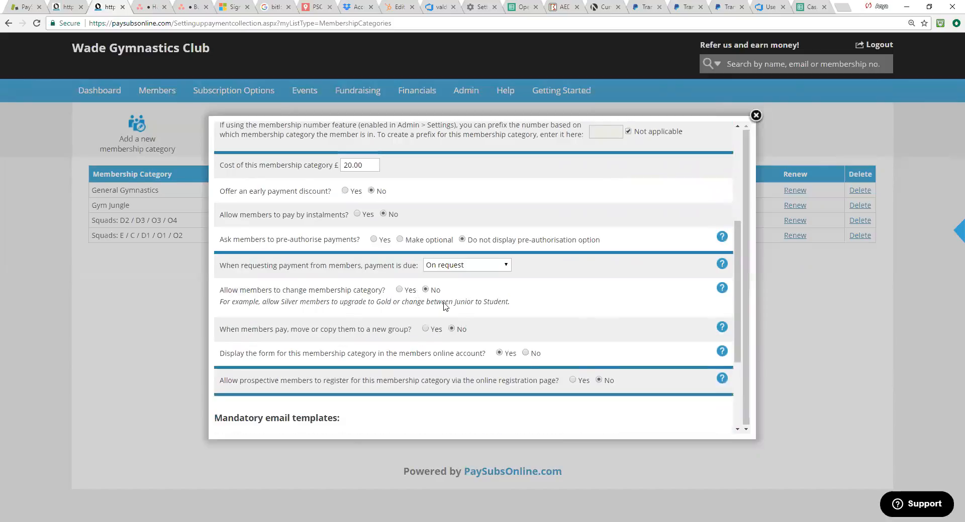
{"action": "scroll", "coordinate": [469, 329], "scroll_direction": "down", "scroll_amount": 1}
{"action": "scroll", "coordinate": [468, 329], "scroll_direction": "up", "scroll_amount": 3}
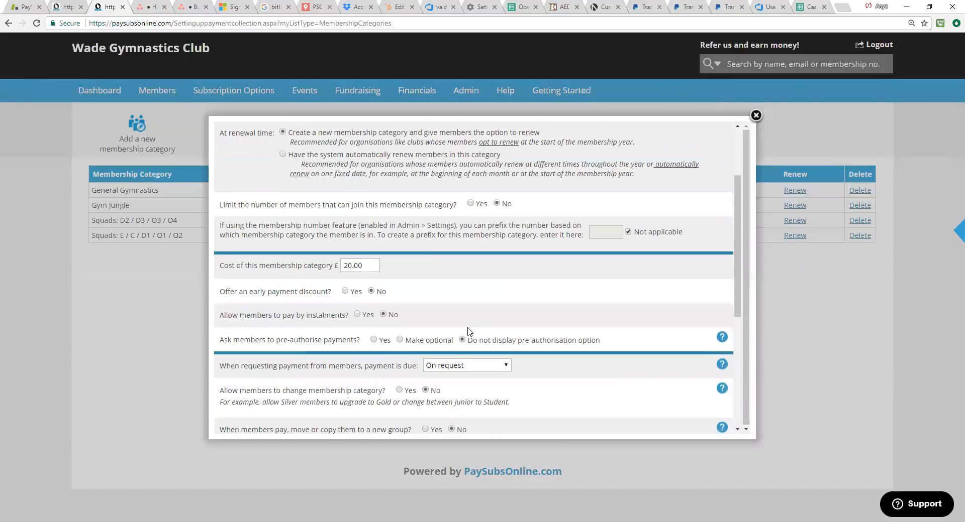
{"action": "scroll", "coordinate": [468, 332], "scroll_direction": "up", "scroll_amount": 2}
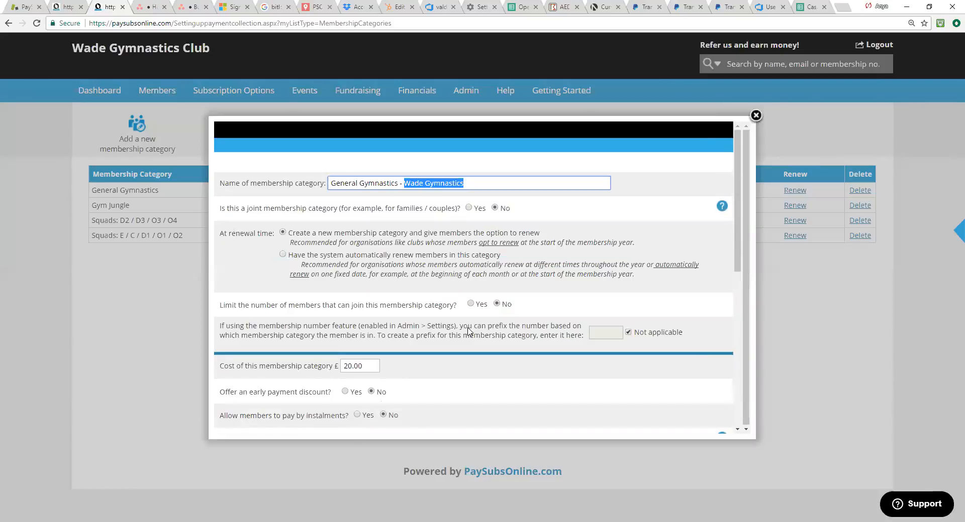
Step: Insert "Membership" into the category name so it reads "General Gymnastics Membership - Wade Gymnastics"
{"action": "left_click", "coordinate": [401, 183]}
{"action": "type", "text": "Membership"}
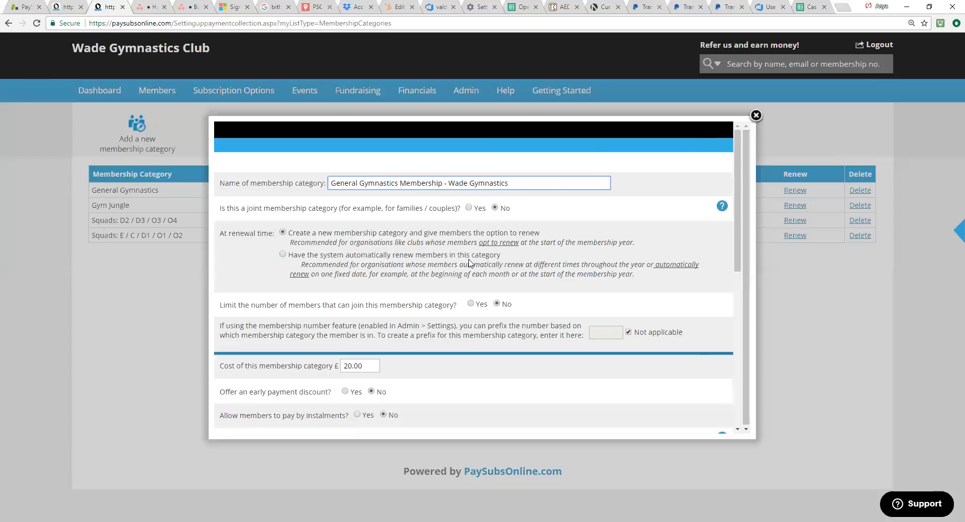
Step: Open the category's Payment Request email template and examine the [First name] and [Payment description] placeholders in its text
{"action": "scroll", "coordinate": [482, 276], "scroll_direction": "down", "scroll_amount": 2}
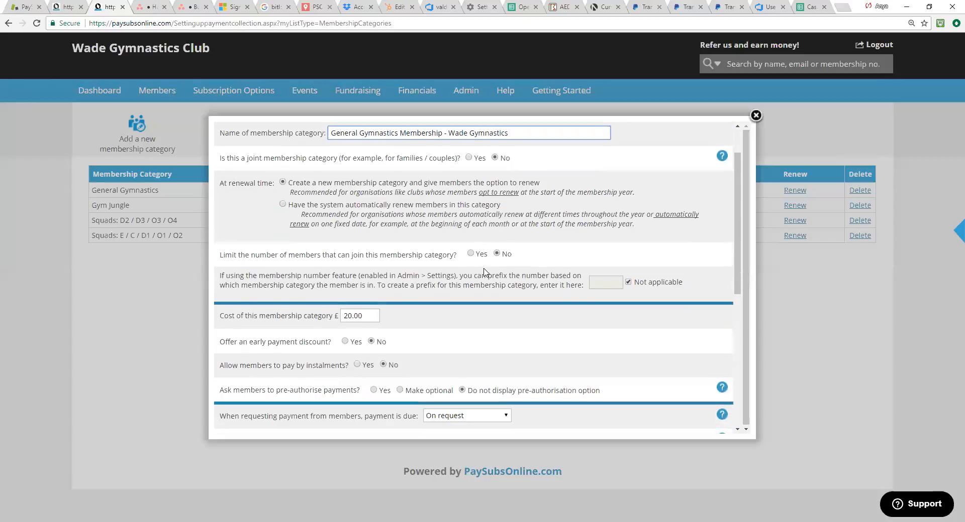
{"action": "scroll", "coordinate": [482, 315], "scroll_direction": "down", "scroll_amount": 2}
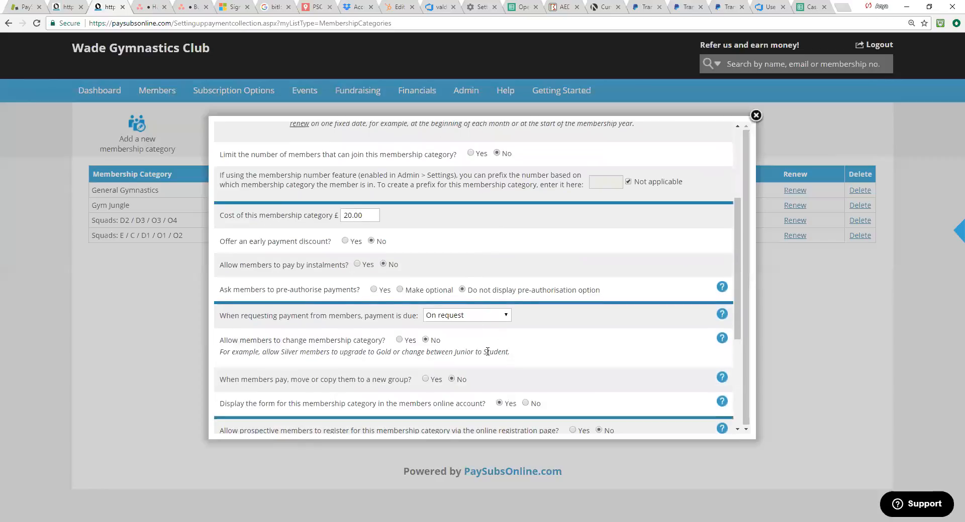
{"action": "scroll", "coordinate": [487, 352], "scroll_direction": "down", "scroll_amount": 1}
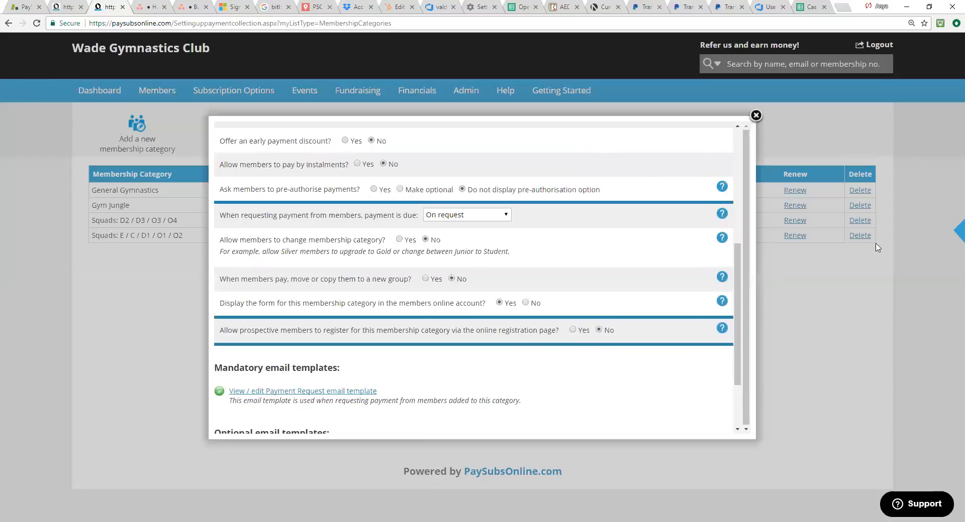
{"action": "left_click_drag", "start_coordinate": [737, 332], "coordinate": [735, 371]}
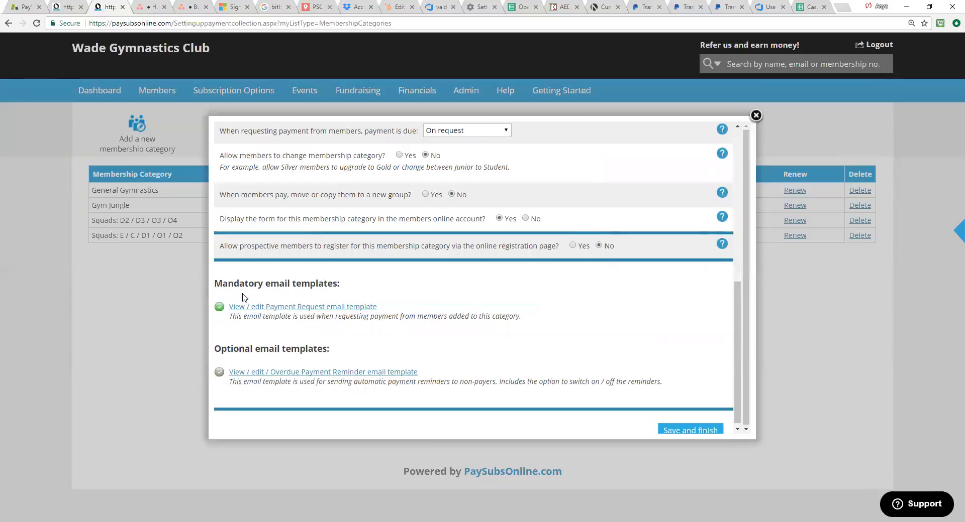
{"action": "left_click", "coordinate": [319, 307]}
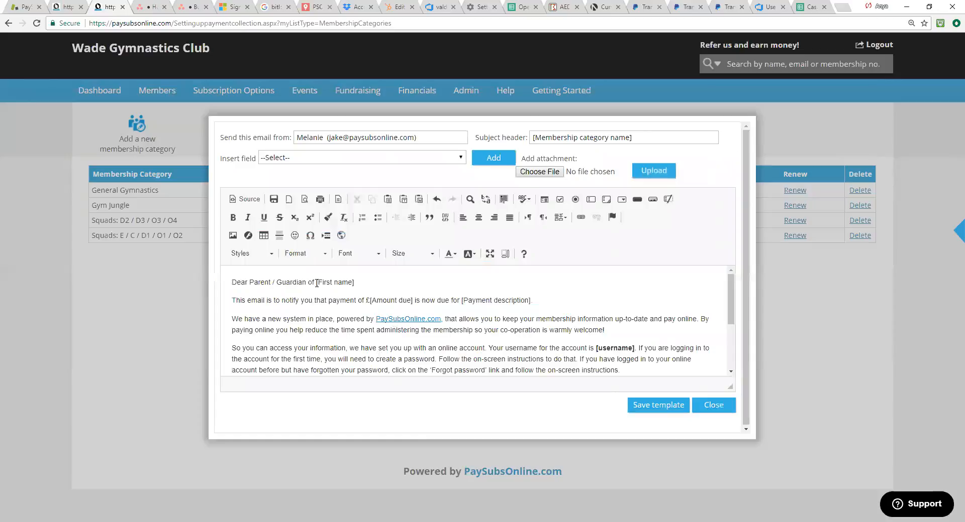
{"action": "left_click_drag", "start_coordinate": [355, 283], "coordinate": [315, 277]}
{"action": "left_click_drag", "start_coordinate": [532, 300], "coordinate": [462, 303]}
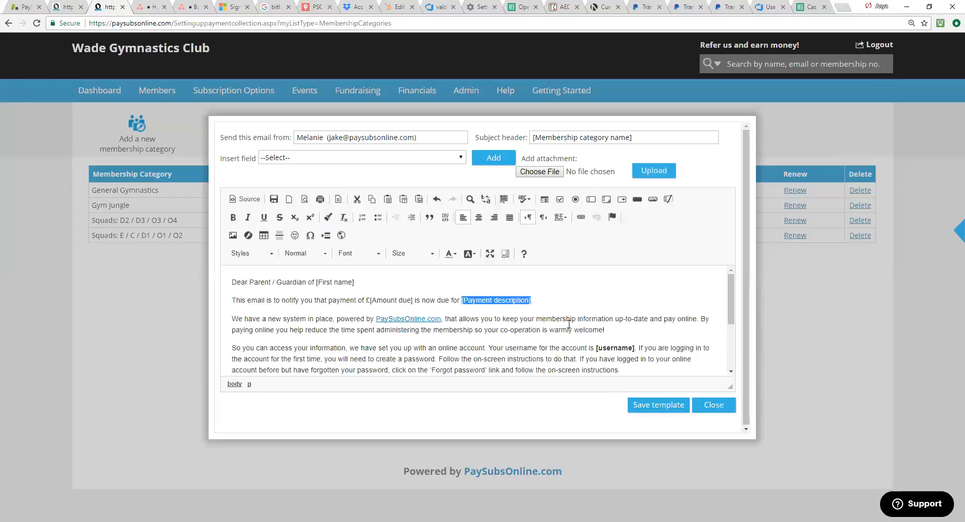
{"action": "left_click", "coordinate": [555, 300]}
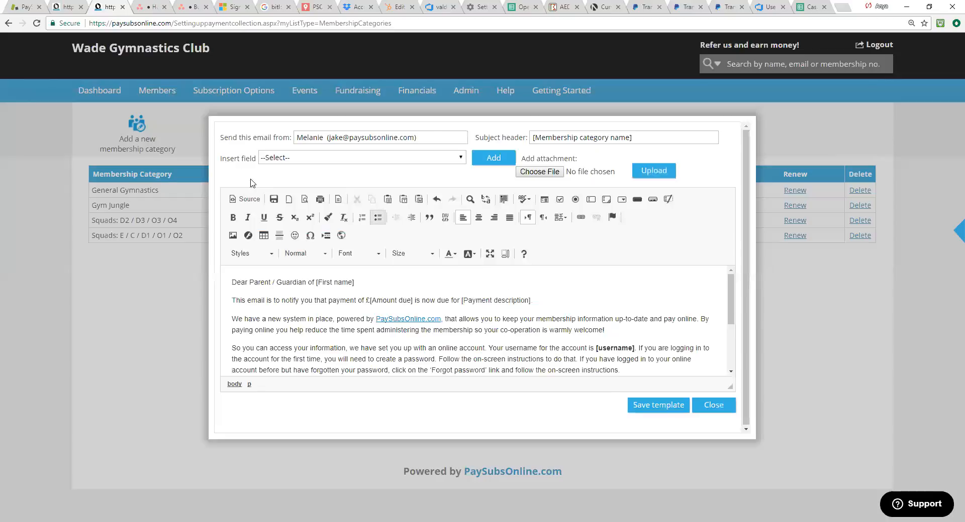
Step: Try adding the [Last name] field after [First name] in the email greeting, and delete it again
{"action": "left_click", "coordinate": [462, 159]}
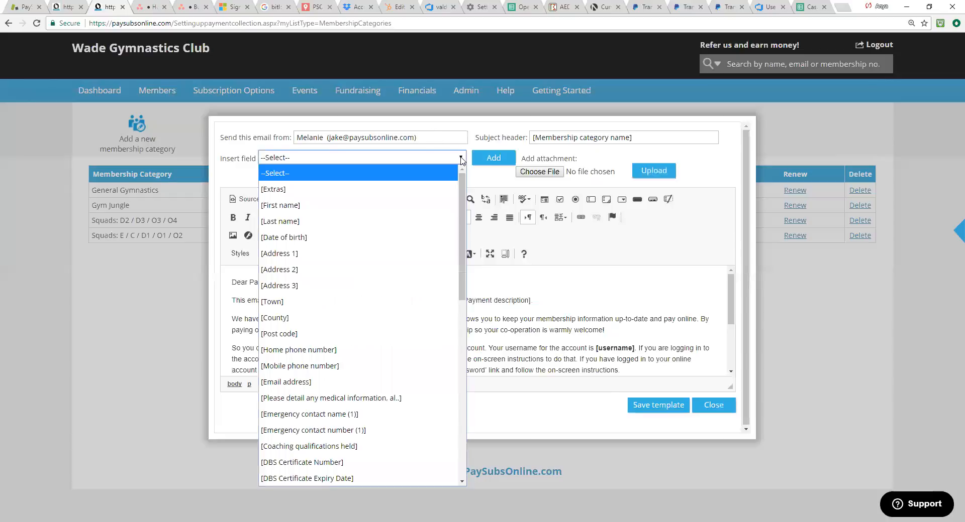
{"action": "left_click_drag", "start_coordinate": [226, 159], "coordinate": [444, 163]}
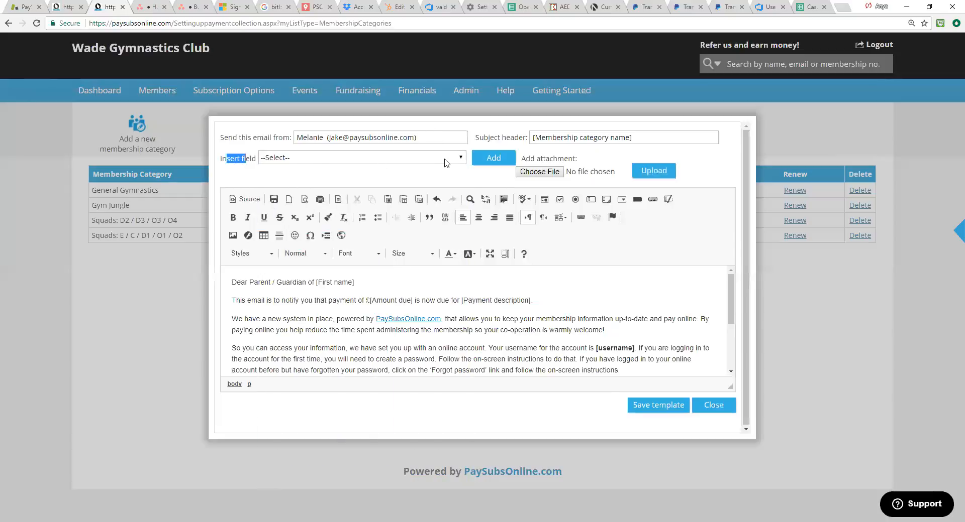
{"action": "left_click", "coordinate": [445, 162]}
{"action": "left_click", "coordinate": [369, 225]}
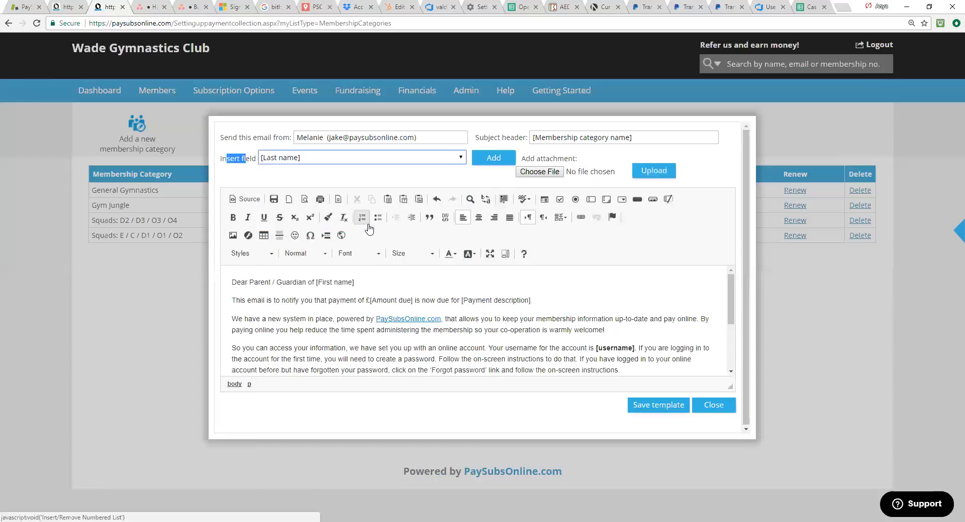
{"action": "left_click", "coordinate": [383, 282]}
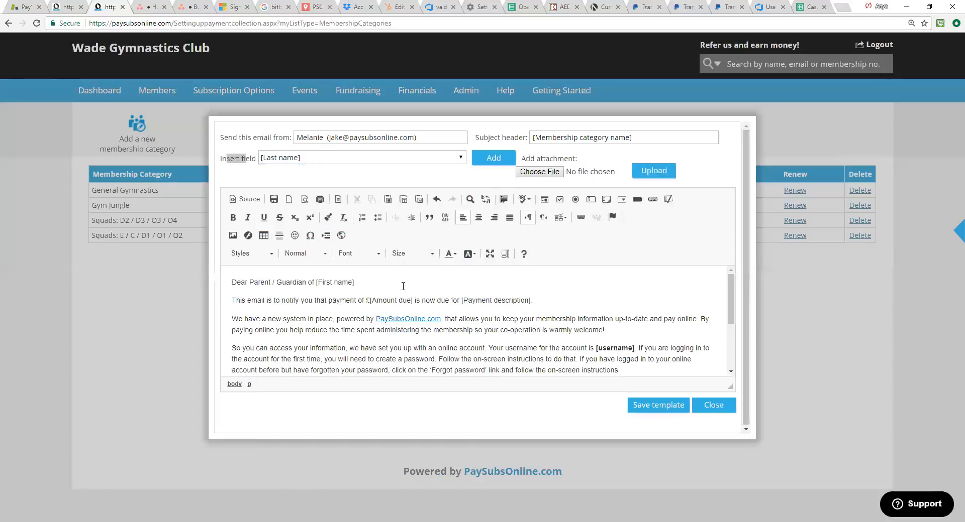
{"action": "left_click", "coordinate": [495, 158]}
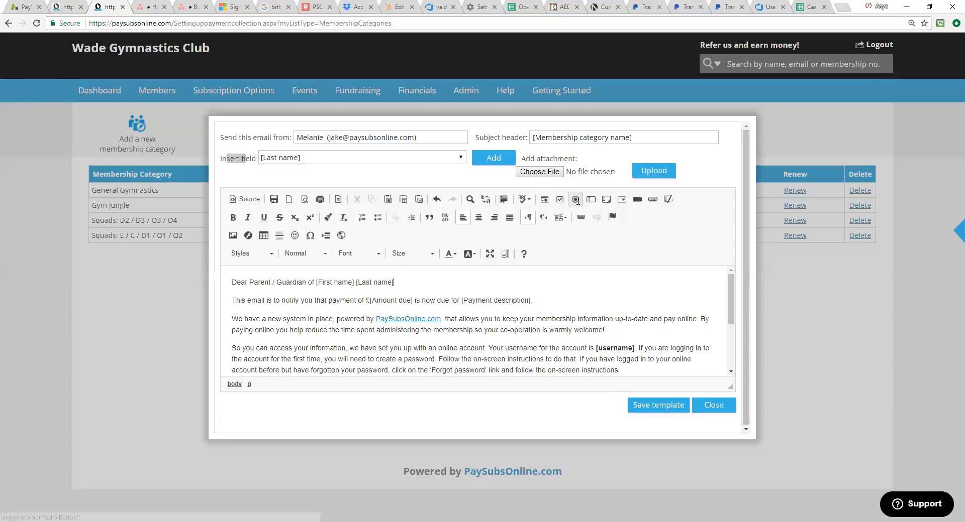
{"action": "key", "text": "BackSpace"}
{"action": "key", "text": "BackSpace"}
{"action": "key", "text": "BackSpace"}
{"action": "key", "text": "BackSpace"}
{"action": "key", "text": "BackSpace"}
{"action": "key", "text": "BackSpace"}
{"action": "key", "text": "BackSpace"}
{"action": "key", "text": "BackSpace"}
{"action": "key", "text": "BackSpace"}
{"action": "key", "text": "BackSpace"}
{"action": "key", "text": "BackSpace"}
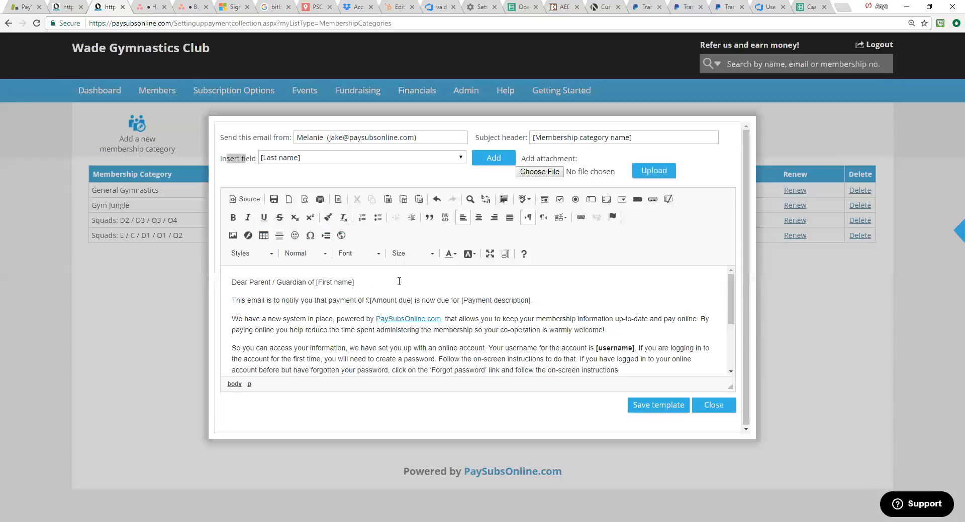
Step: Delete the paragraph about payments appearing on the Credit Card / Bank statement as Pay Here Ltd, and save the template
{"action": "scroll", "coordinate": [503, 335], "scroll_direction": "down", "scroll_amount": 3}
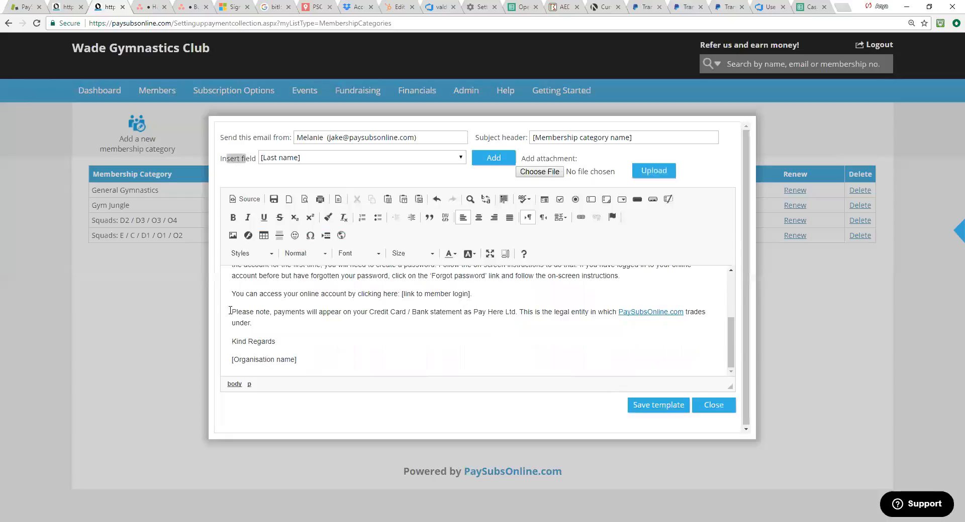
{"action": "left_click_drag", "start_coordinate": [232, 308], "coordinate": [254, 323]}
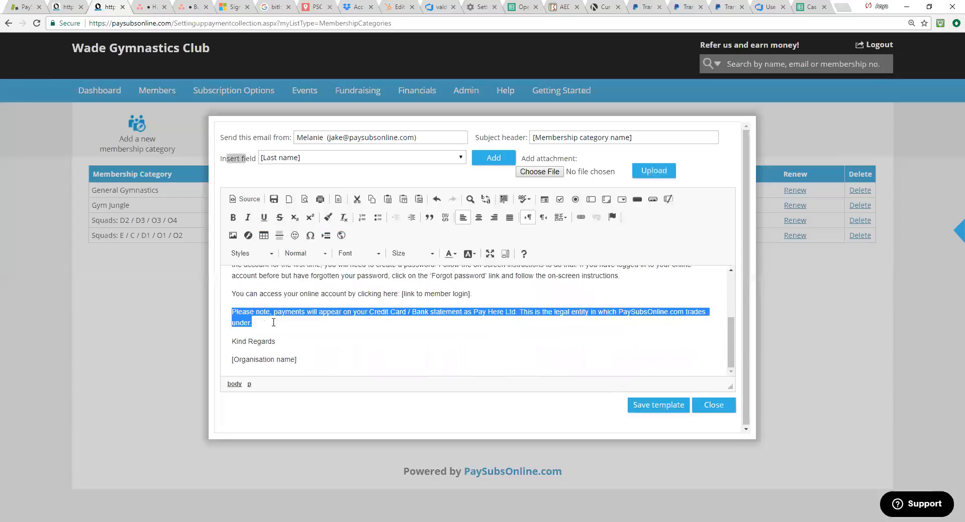
{"action": "key", "text": "Delete"}
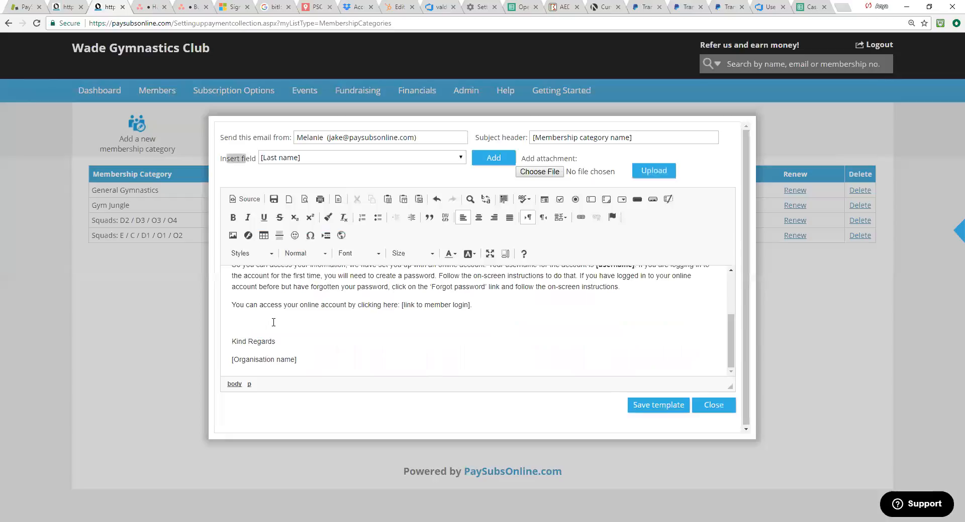
{"action": "key", "text": "Delete"}
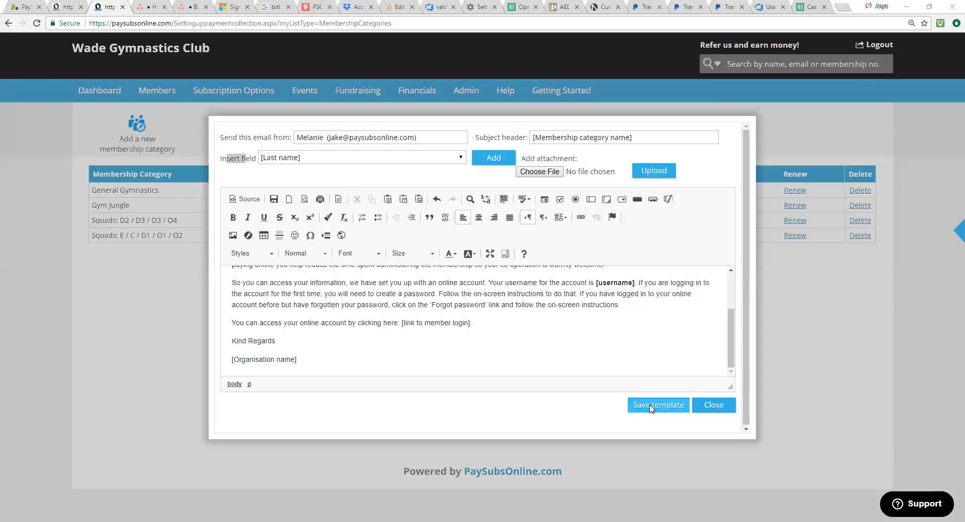
{"action": "left_click", "coordinate": [650, 408]}
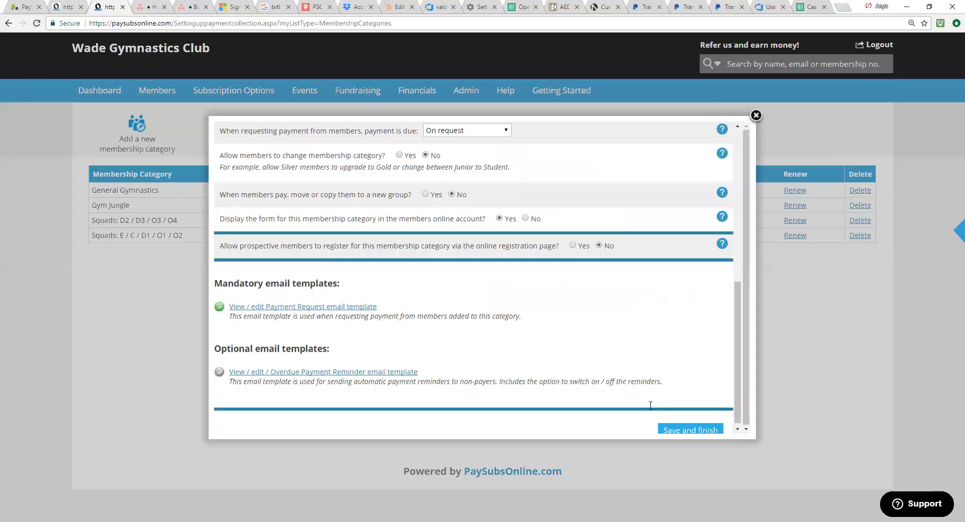
Step: Open the Overdue Payment Reminder email template and enable automatic payment reminders when payment is 7 days overdue
{"action": "left_click", "coordinate": [252, 374]}
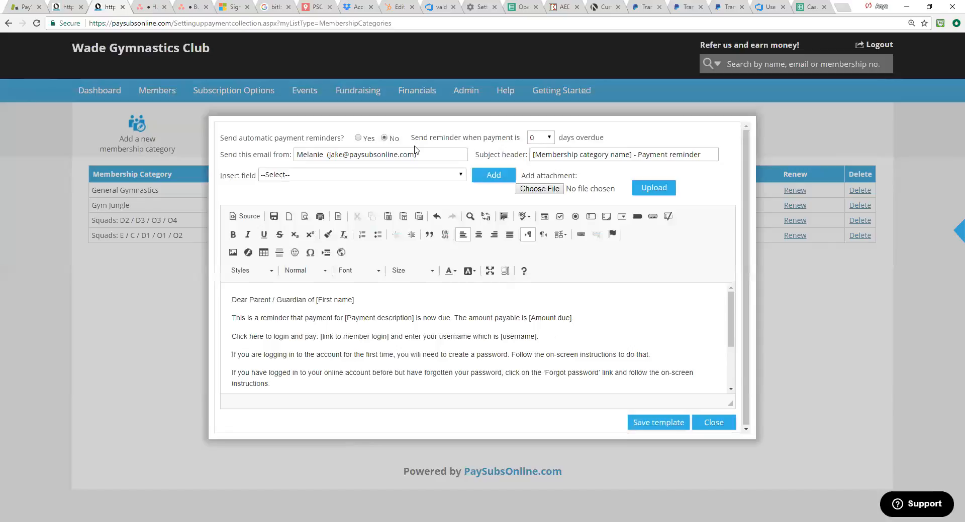
{"action": "left_click", "coordinate": [358, 138]}
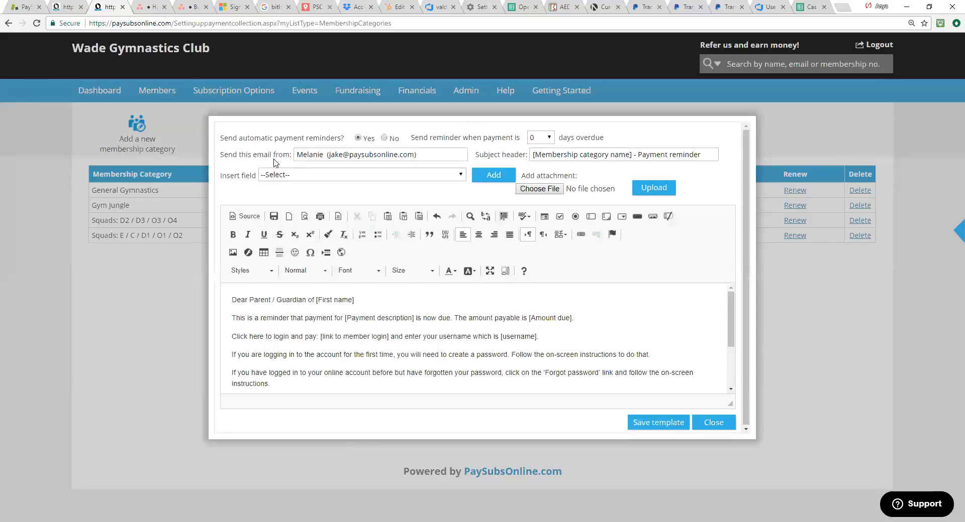
{"action": "left_click", "coordinate": [547, 138]}
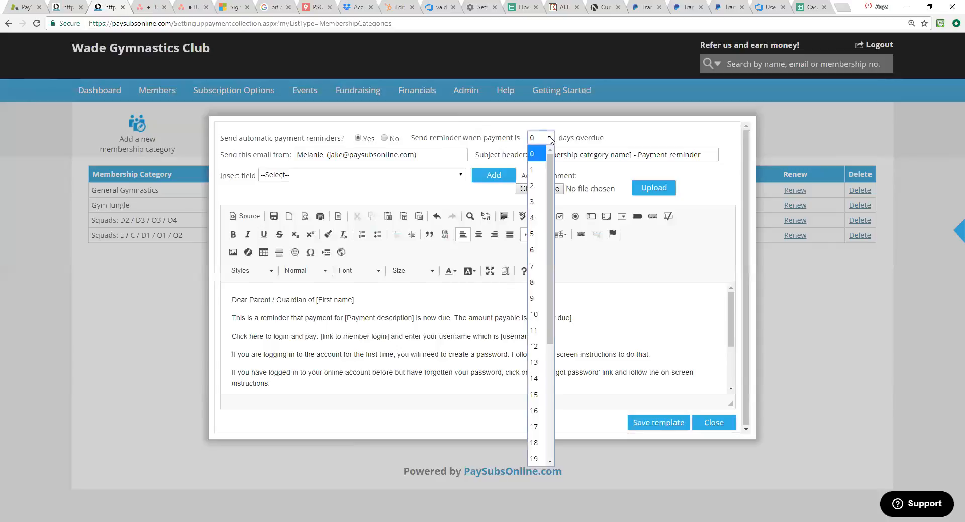
{"action": "left_click", "coordinate": [539, 265]}
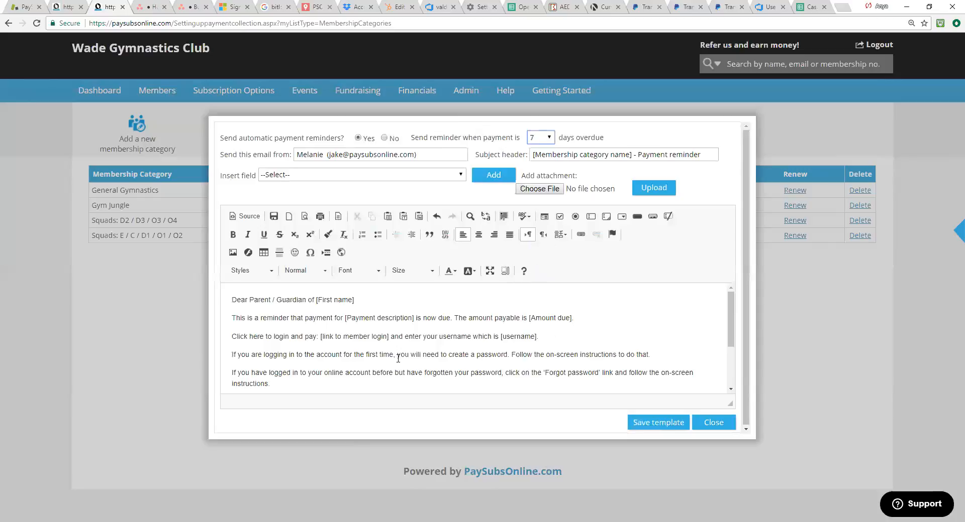
Step: Delete the paragraph directly above Kind Regards in the reminder email, and save the template
{"action": "scroll", "coordinate": [351, 342], "scroll_direction": "down", "scroll_amount": 3}
{"action": "left_click_drag", "start_coordinate": [230, 325], "coordinate": [282, 340]}
{"action": "key", "text": "BackSpace"}
{"action": "key", "text": "BackSpace"}
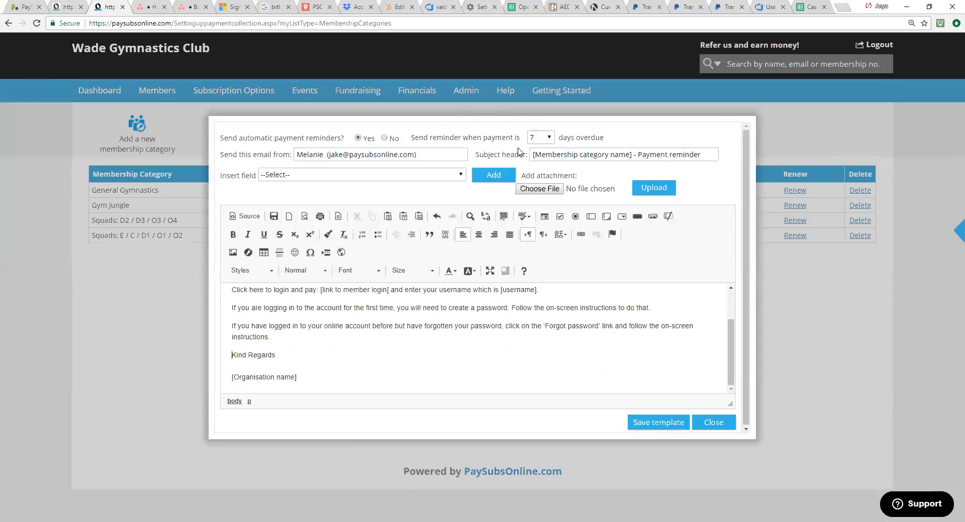
{"action": "left_click", "coordinate": [655, 423]}
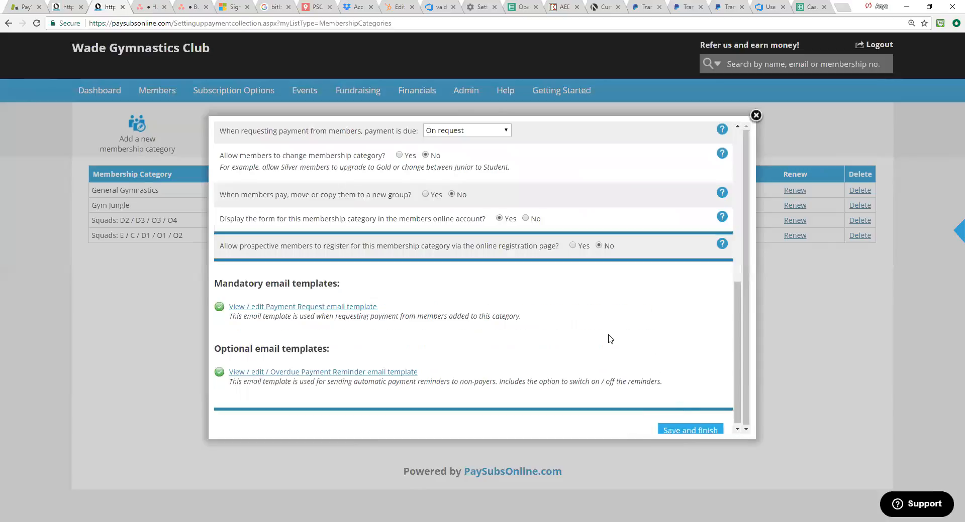
{"action": "scroll", "coordinate": [459, 321], "scroll_direction": "up", "scroll_amount": 3}
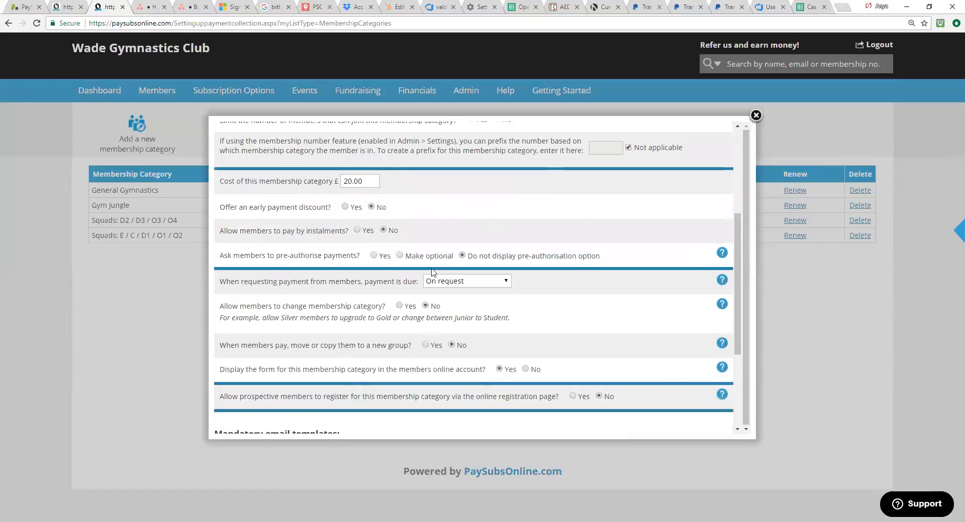
Step: Save and finish the membership category's settings, and view the Gym Jungle category's settings before closing them
{"action": "scroll", "coordinate": [404, 210], "scroll_direction": "down", "scroll_amount": 3}
{"action": "left_click", "coordinate": [700, 427]}
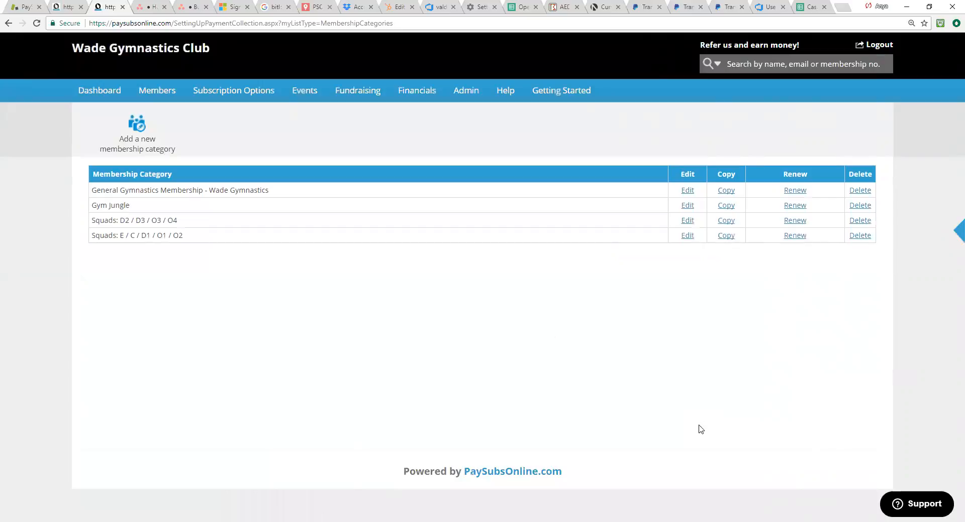
{"action": "left_click", "coordinate": [687, 206]}
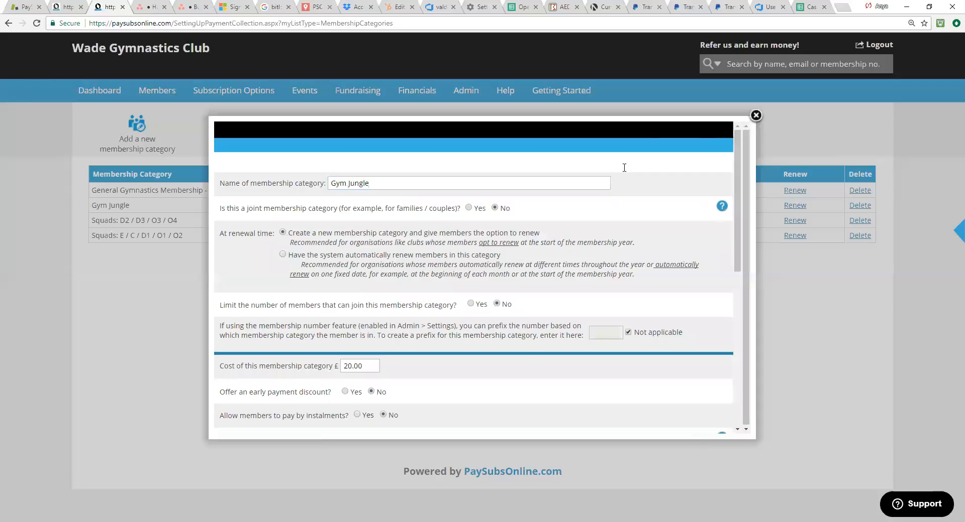
{"action": "left_click", "coordinate": [755, 115]}
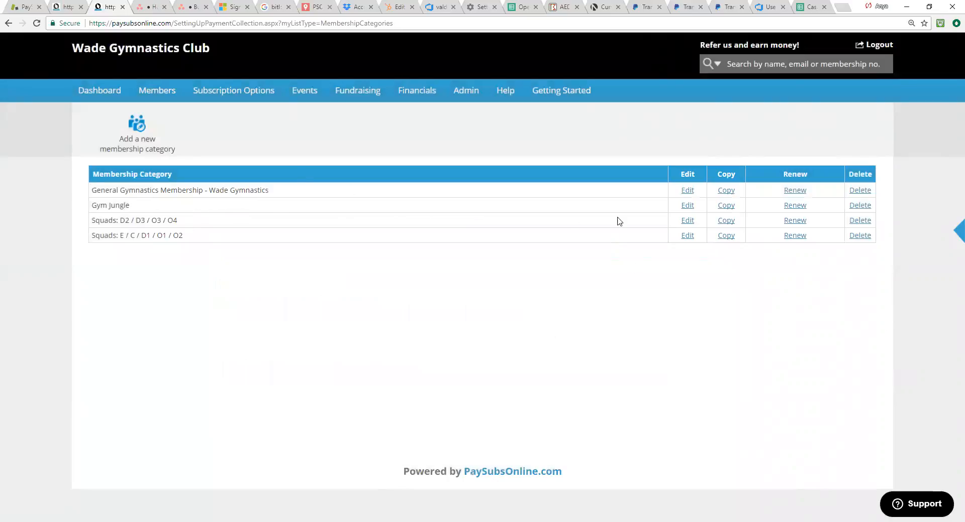
Step: Examine the settings and email template options of the General Gymnastics Membership - Wade Gymnastics category, and return to the category list
{"action": "left_click", "coordinate": [724, 192]}
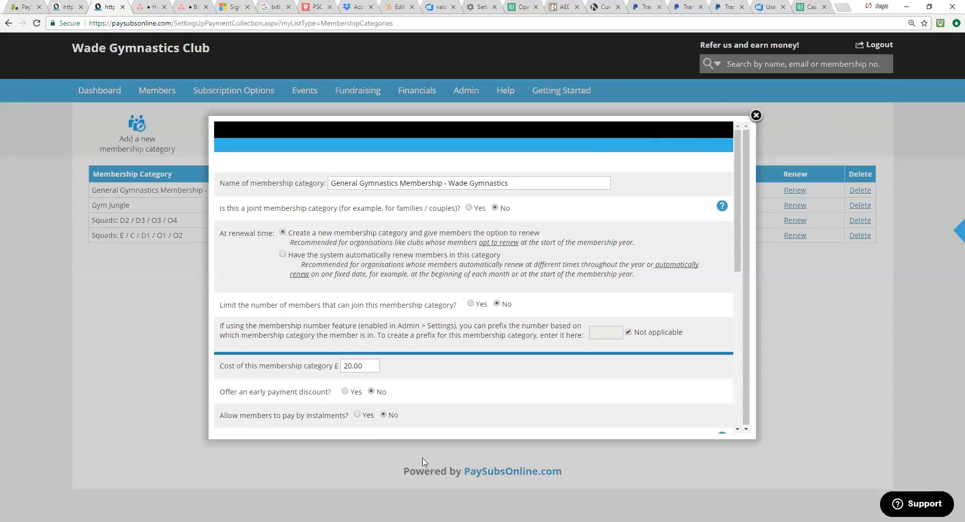
{"action": "scroll", "coordinate": [415, 409], "scroll_direction": "down", "scroll_amount": 1}
{"action": "scroll", "coordinate": [442, 226], "scroll_direction": "up", "scroll_amount": 1}
{"action": "scroll", "coordinate": [497, 362], "scroll_direction": "down", "scroll_amount": 5}
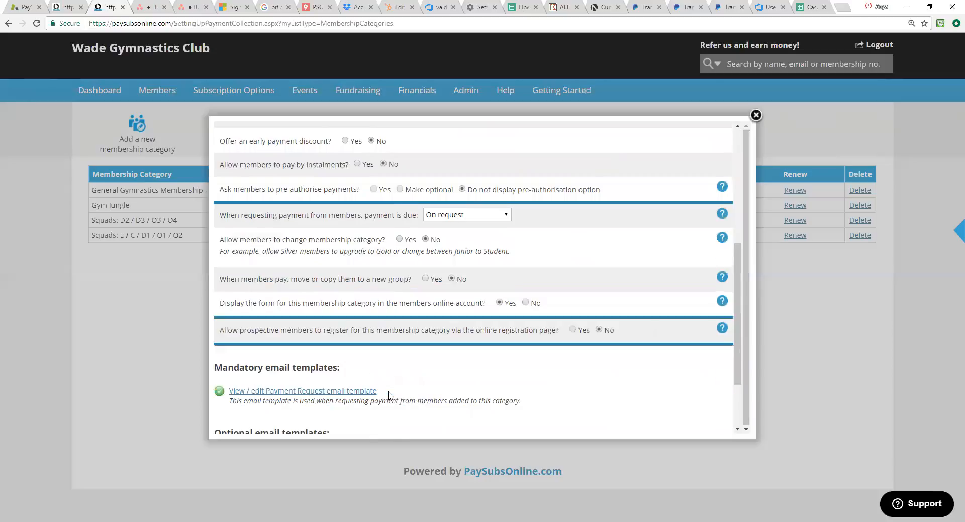
{"action": "scroll", "coordinate": [351, 371], "scroll_direction": "down", "scroll_amount": 1}
{"action": "scroll", "coordinate": [305, 356], "scroll_direction": "down", "scroll_amount": 1}
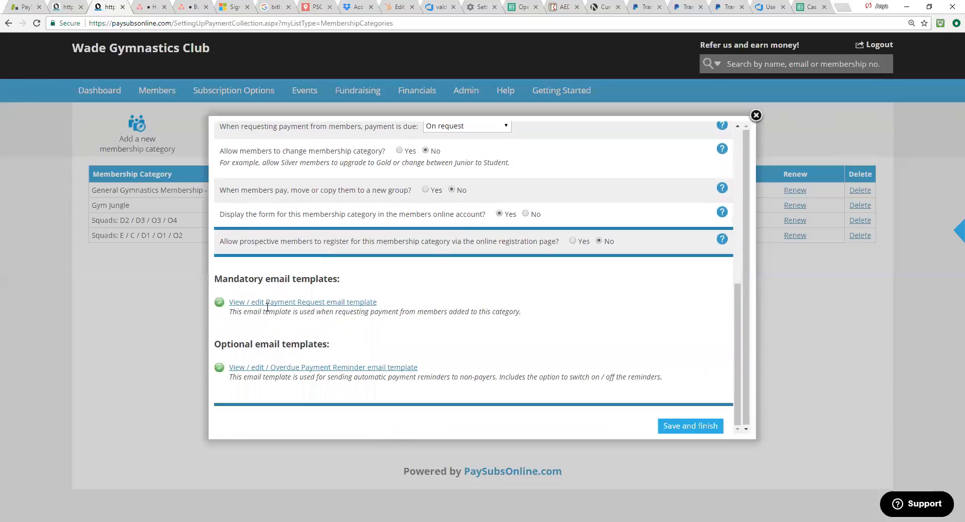
{"action": "scroll", "coordinate": [632, 255], "scroll_direction": "up", "scroll_amount": 7}
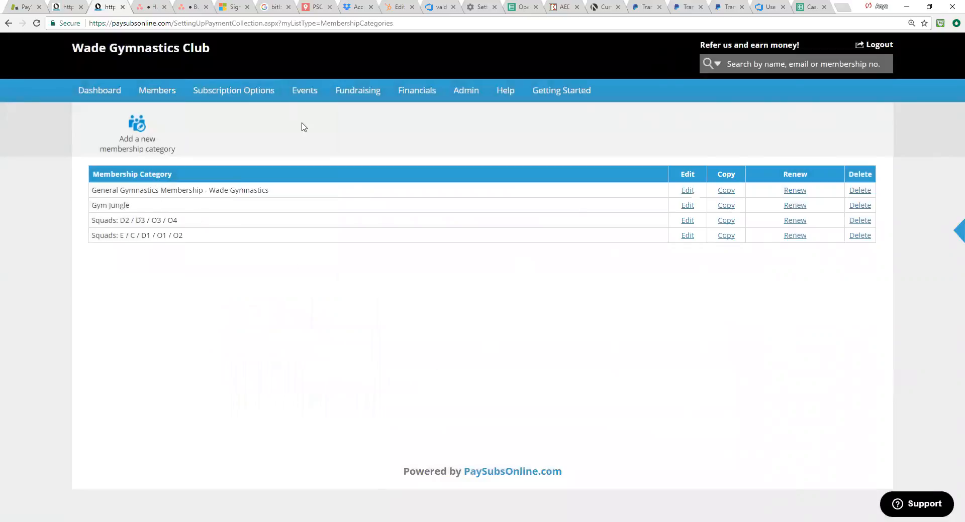
Step: Open the list of classes, look through it, and view the details of the Adult Gymnastics Monday class before closing them
{"action": "mouse_move", "coordinate": [255, 94]}
{"action": "left_click", "coordinate": [251, 165]}
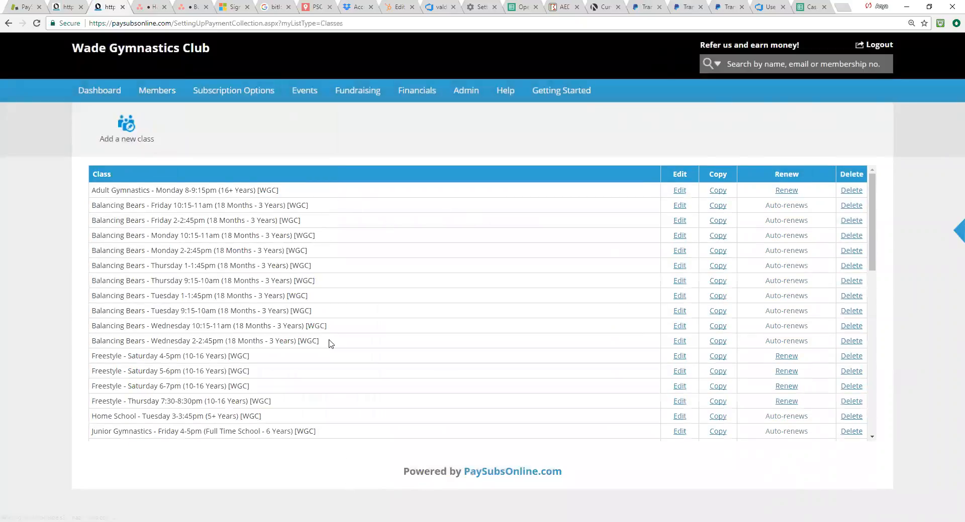
{"action": "scroll", "coordinate": [332, 347], "scroll_direction": "down", "scroll_amount": 2}
{"action": "scroll", "coordinate": [382, 387], "scroll_direction": "down", "scroll_amount": 1}
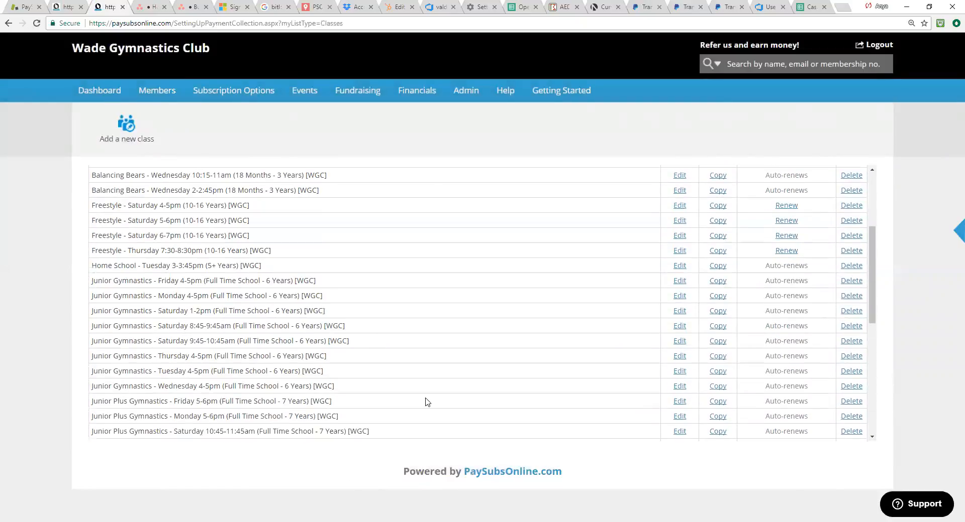
{"action": "scroll", "coordinate": [428, 402], "scroll_direction": "up", "scroll_amount": 3}
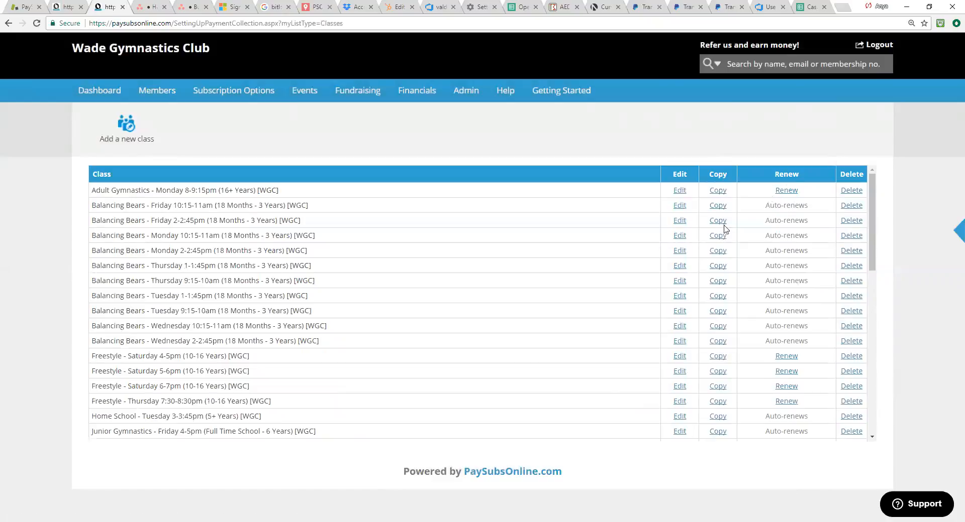
{"action": "left_click", "coordinate": [679, 191]}
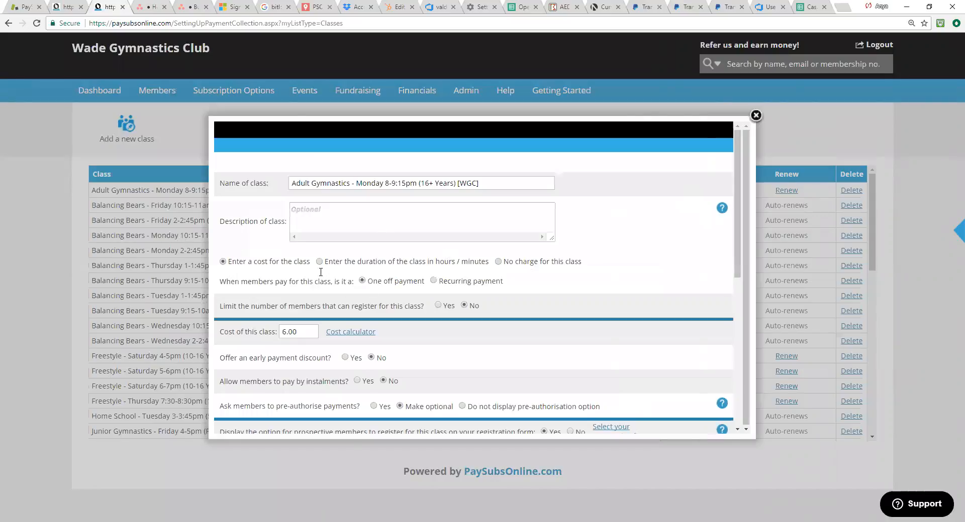
{"action": "left_click", "coordinate": [797, 179]}
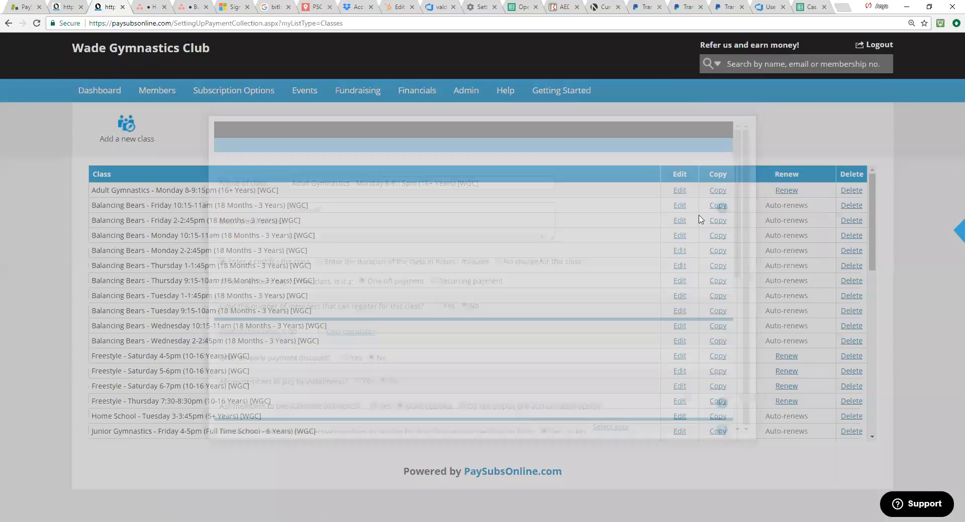
Step: Open the Balancing Bears Friday 10:15-11am class and examine its cost, recurring payment, member limit and waiting list settings
{"action": "left_click", "coordinate": [677, 210]}
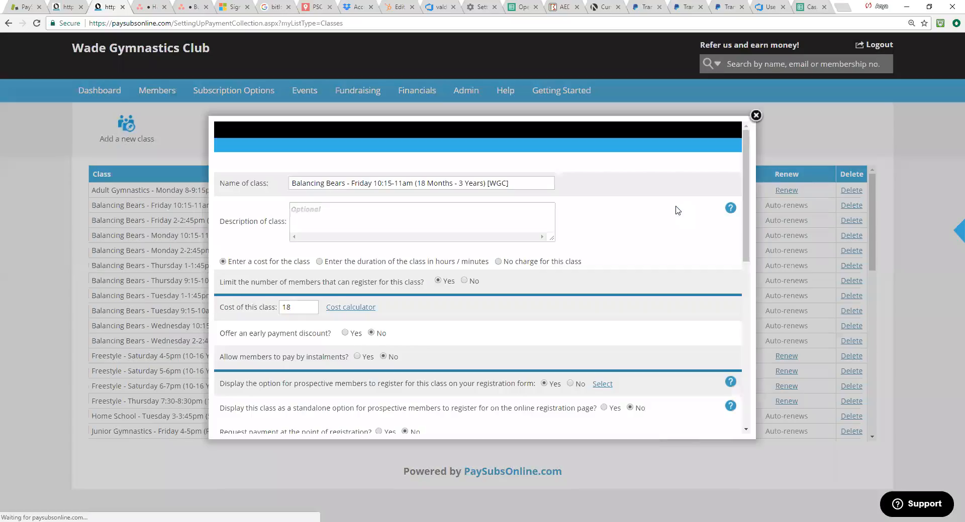
{"action": "left_click", "coordinate": [231, 261]}
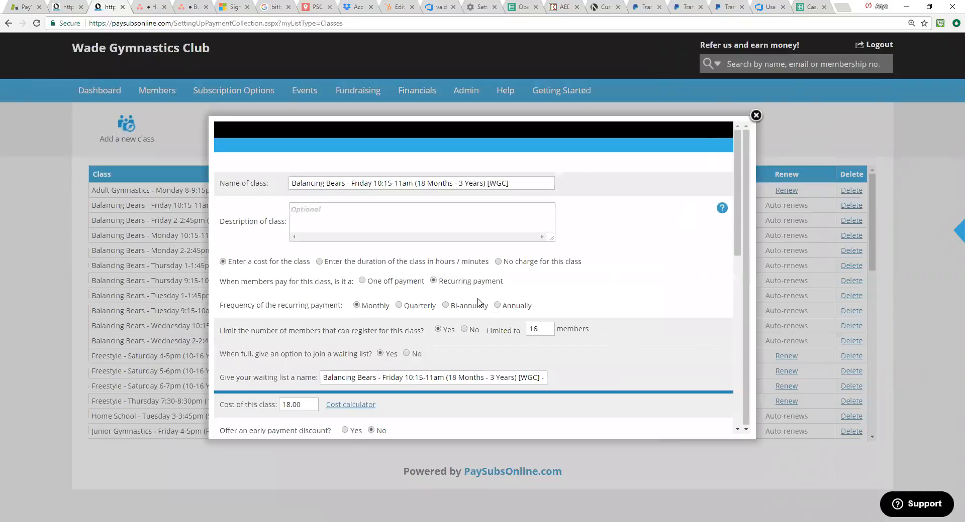
{"action": "scroll", "coordinate": [576, 309], "scroll_direction": "down", "scroll_amount": 1}
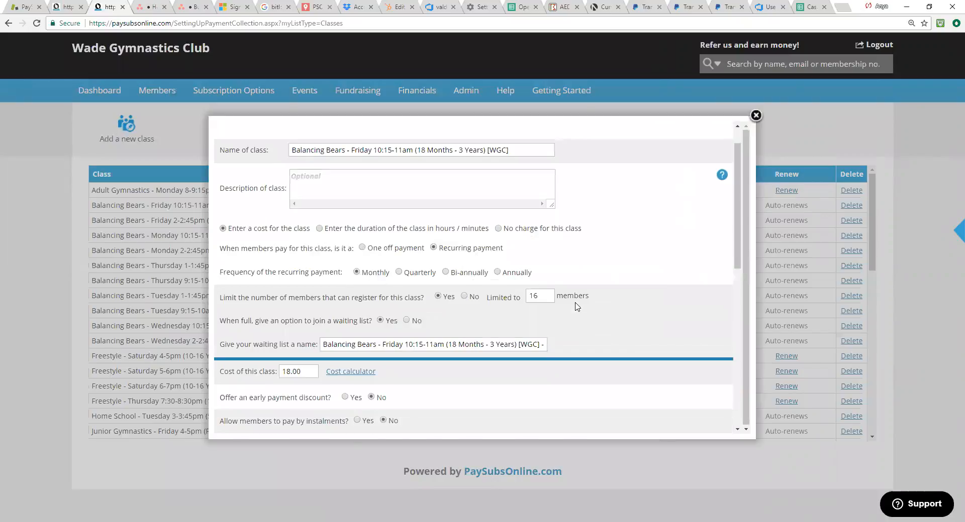
{"action": "scroll", "coordinate": [568, 266], "scroll_direction": "up", "scroll_amount": 1}
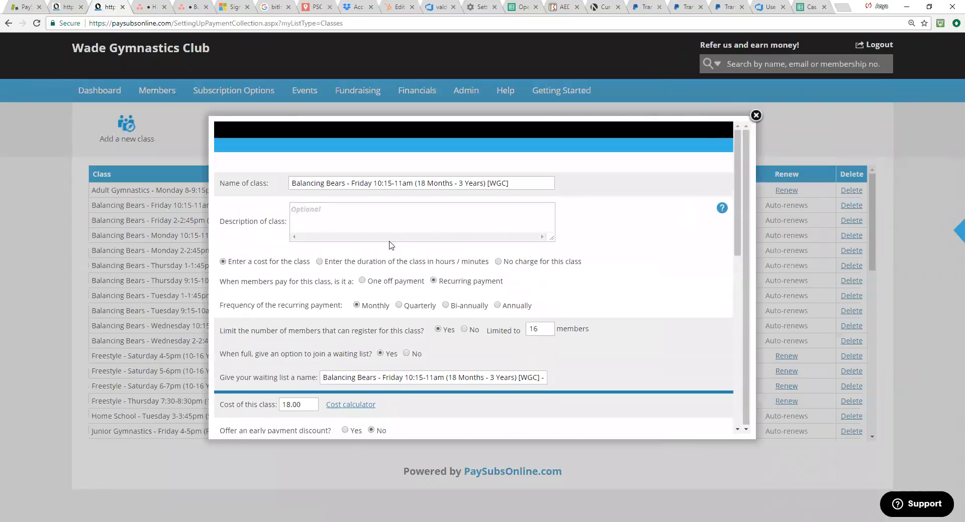
{"action": "left_click_drag", "start_coordinate": [234, 332], "coordinate": [325, 332]}
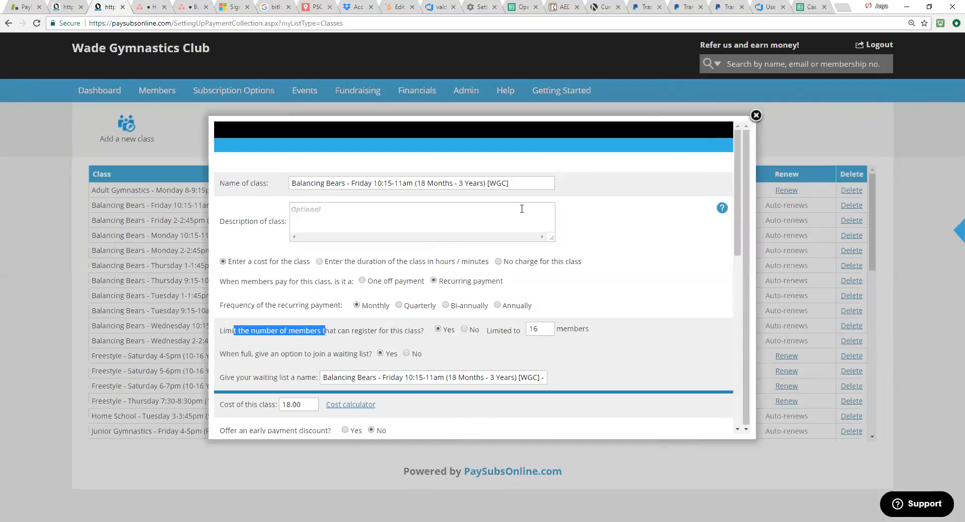
Step: Open the class's First Payment Request email template, highlight the Pay Here Ltd paragraph, and close the template
{"action": "scroll", "coordinate": [477, 262], "scroll_direction": "down", "scroll_amount": 10}
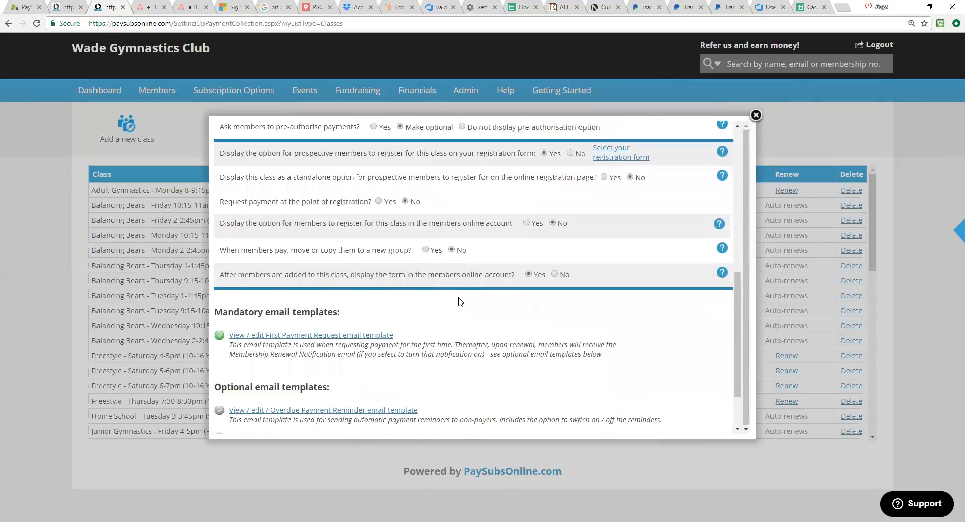
{"action": "scroll", "coordinate": [458, 302], "scroll_direction": "down", "scroll_amount": 1}
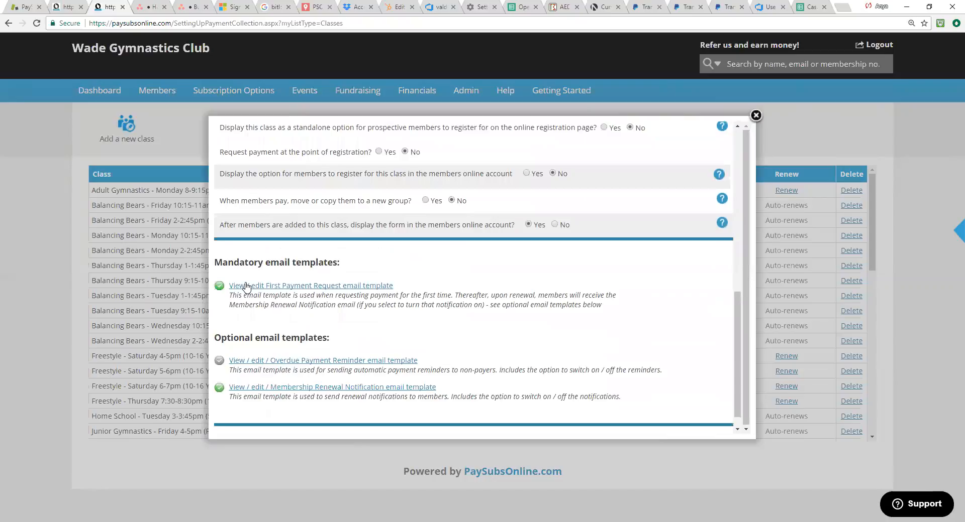
{"action": "left_click", "coordinate": [296, 287]}
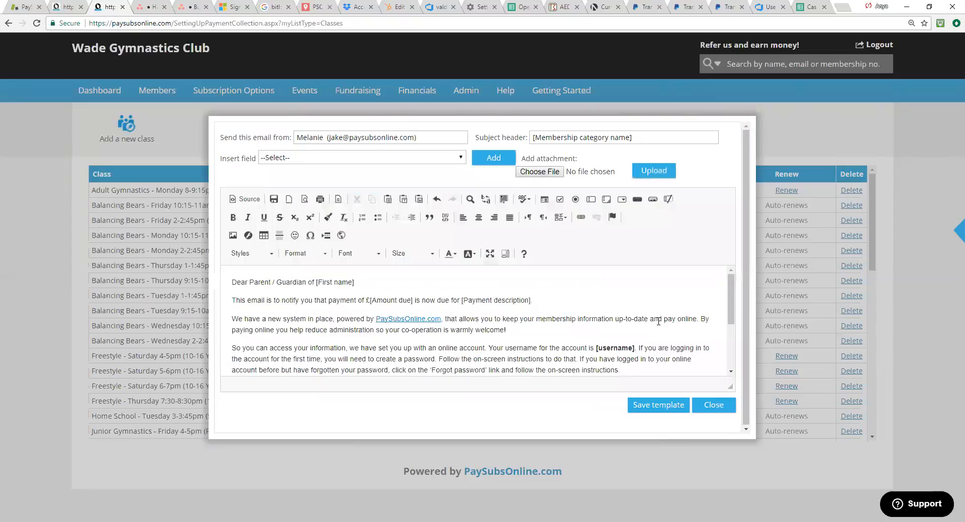
{"action": "scroll", "coordinate": [657, 321], "scroll_direction": "down", "scroll_amount": 3}
{"action": "left_click_drag", "start_coordinate": [232, 312], "coordinate": [274, 320]}
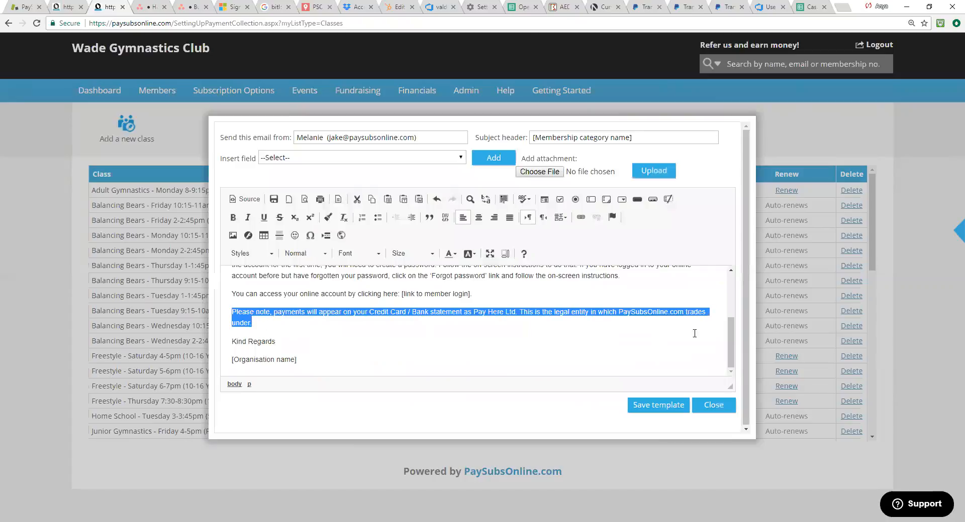
{"action": "left_click", "coordinate": [731, 411]}
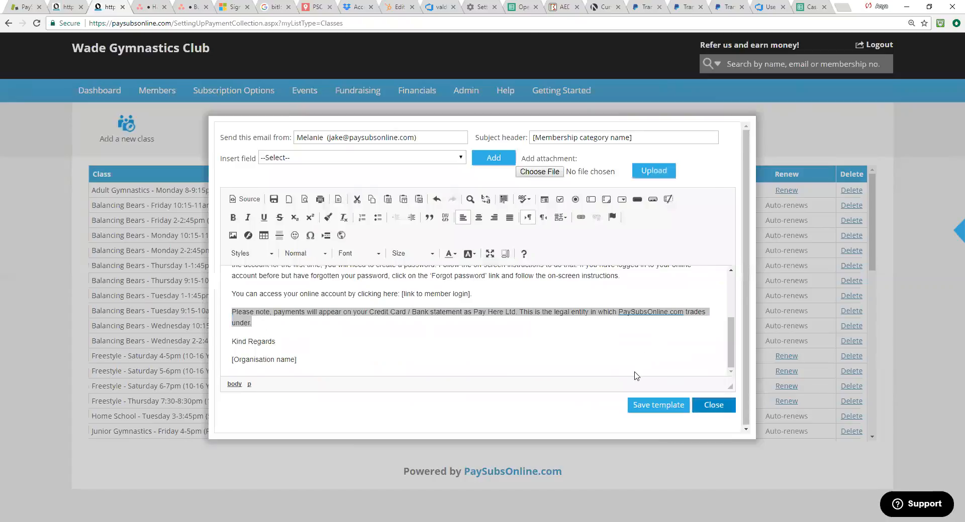
Step: Enable automatic payment reminders in the class's Overdue Payment Reminder email template, view the days overdue options and message text, and close it
{"action": "left_click", "coordinate": [298, 361]}
{"action": "left_click", "coordinate": [358, 137]}
{"action": "left_click", "coordinate": [550, 137]}
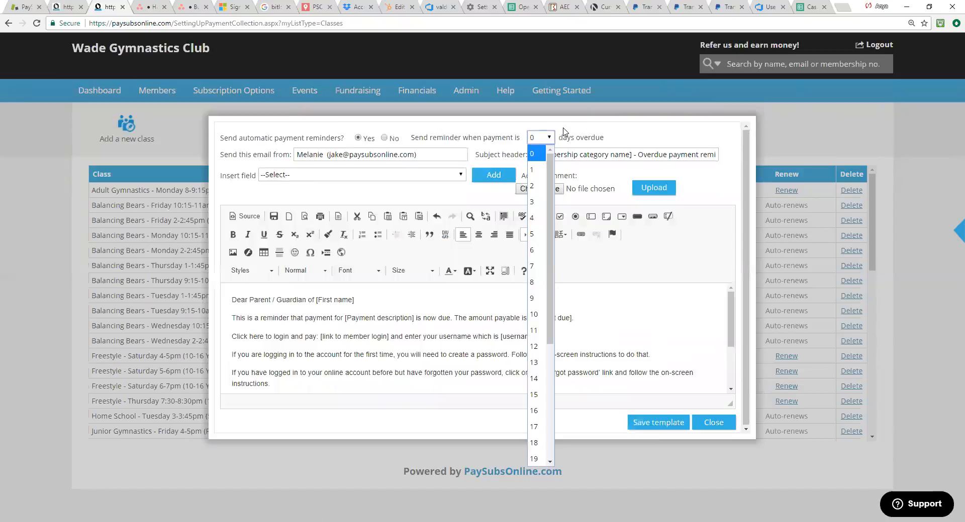
{"action": "left_click", "coordinate": [694, 365]}
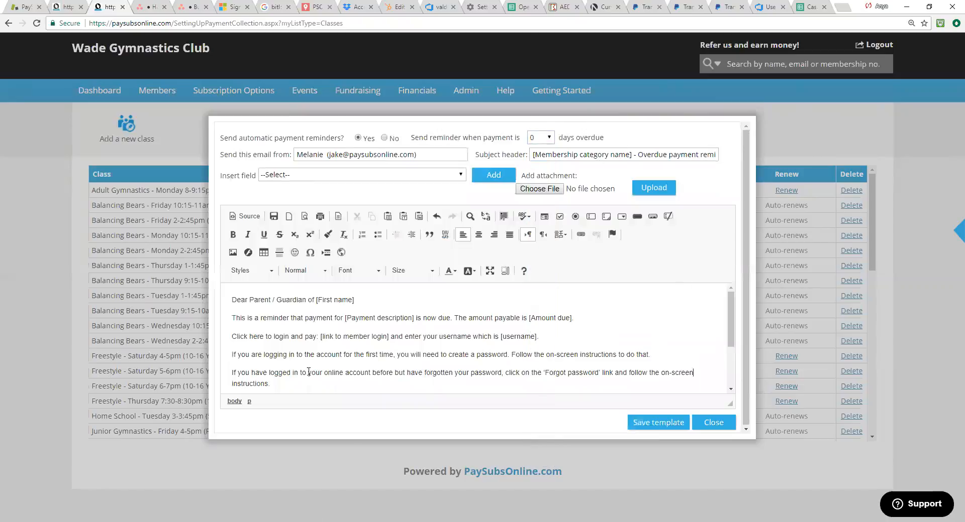
{"action": "scroll", "coordinate": [309, 372], "scroll_direction": "down", "scroll_amount": 2}
{"action": "left_click_drag", "start_coordinate": [232, 327], "coordinate": [448, 337]}
{"action": "left_click", "coordinate": [713, 422]}
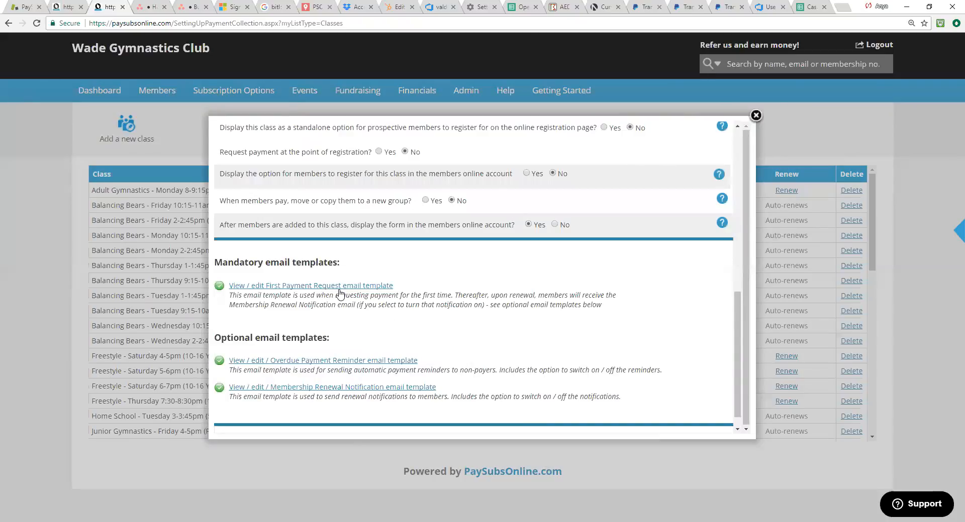
Step: Start a line below [Organisation name] in the First Payment Request template, view the image upload options, and close the template without saving
{"action": "left_click", "coordinate": [360, 288]}
{"action": "scroll", "coordinate": [420, 321], "scroll_direction": "down", "scroll_amount": 3}
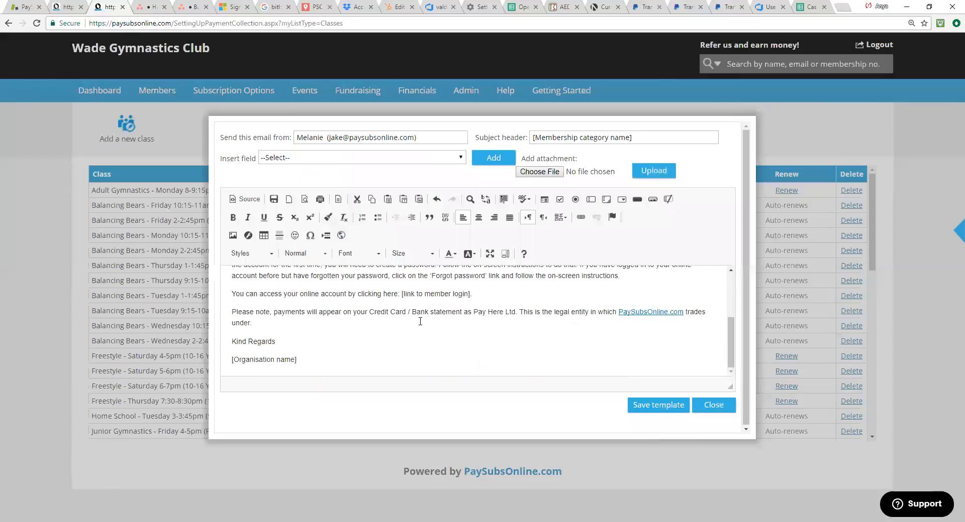
{"action": "left_click", "coordinate": [322, 358]}
{"action": "key", "text": "Return"}
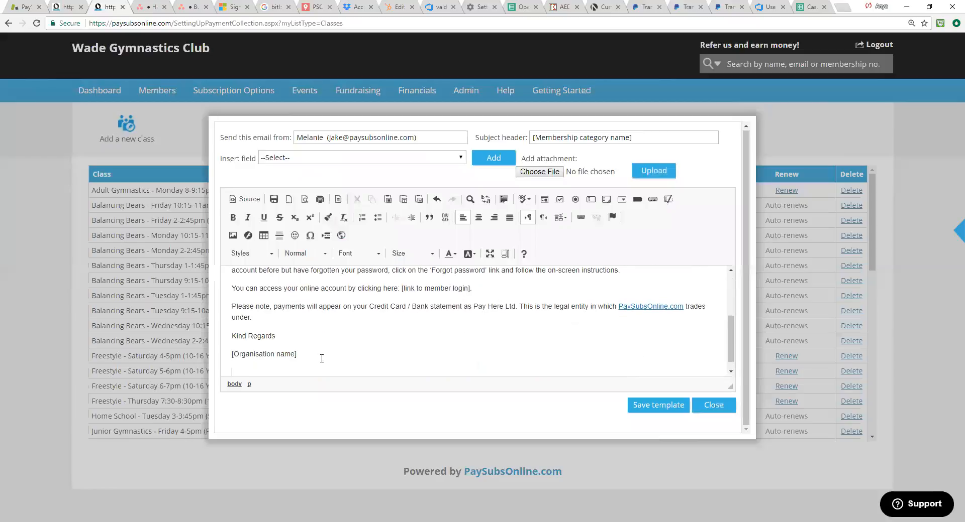
{"action": "left_click", "coordinate": [232, 236]}
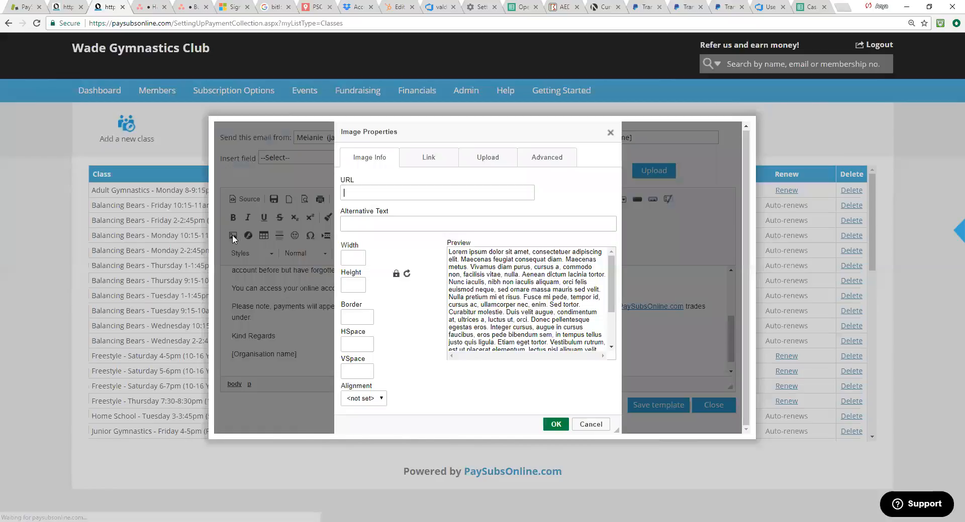
{"action": "left_click", "coordinate": [482, 159]}
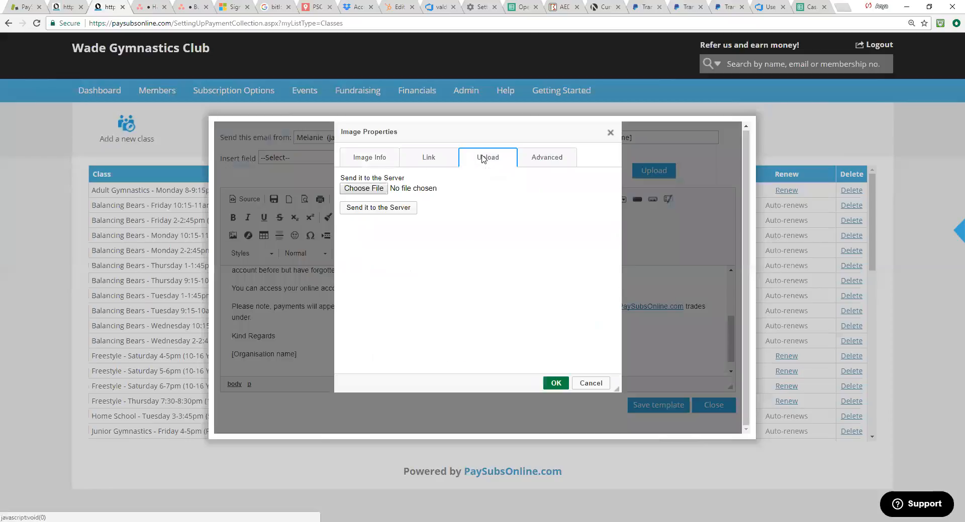
{"action": "left_click", "coordinate": [610, 133]}
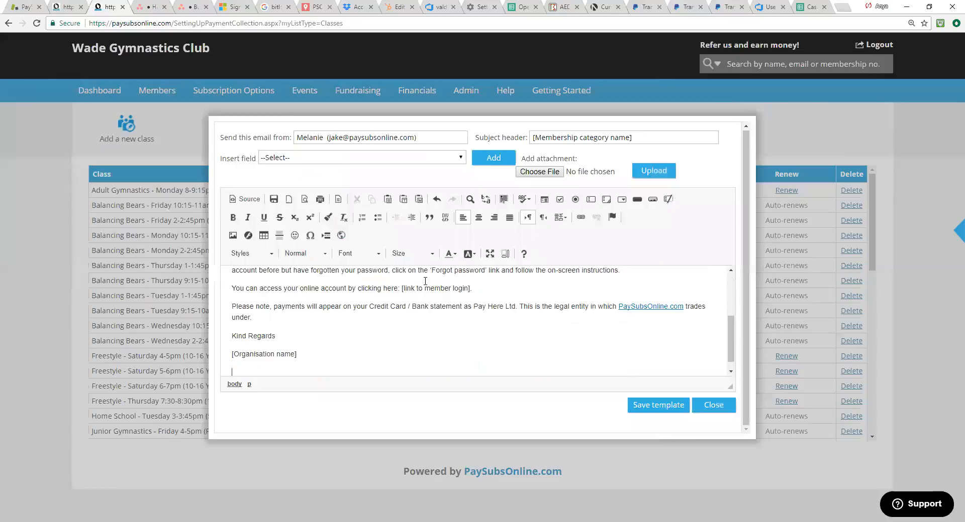
{"action": "scroll", "coordinate": [425, 281], "scroll_direction": "up", "scroll_amount": 2}
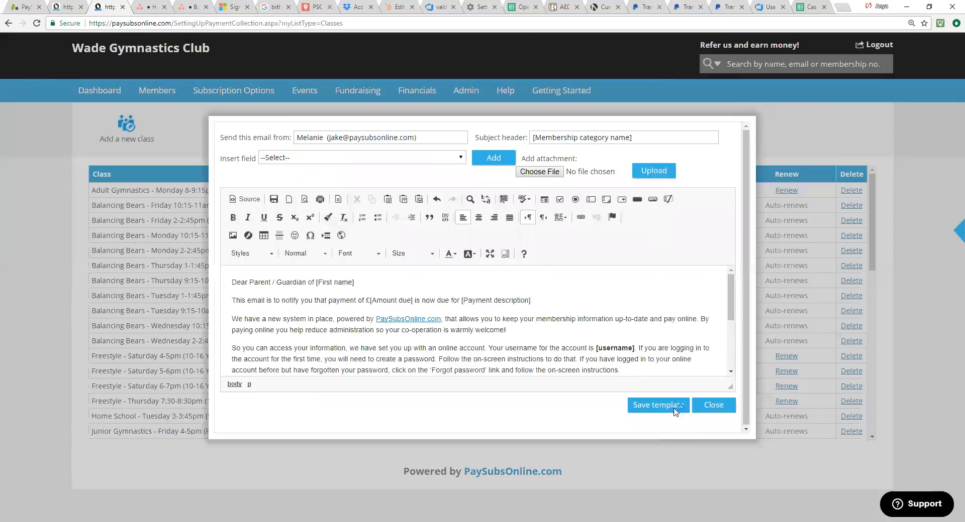
{"action": "left_click", "coordinate": [713, 407]}
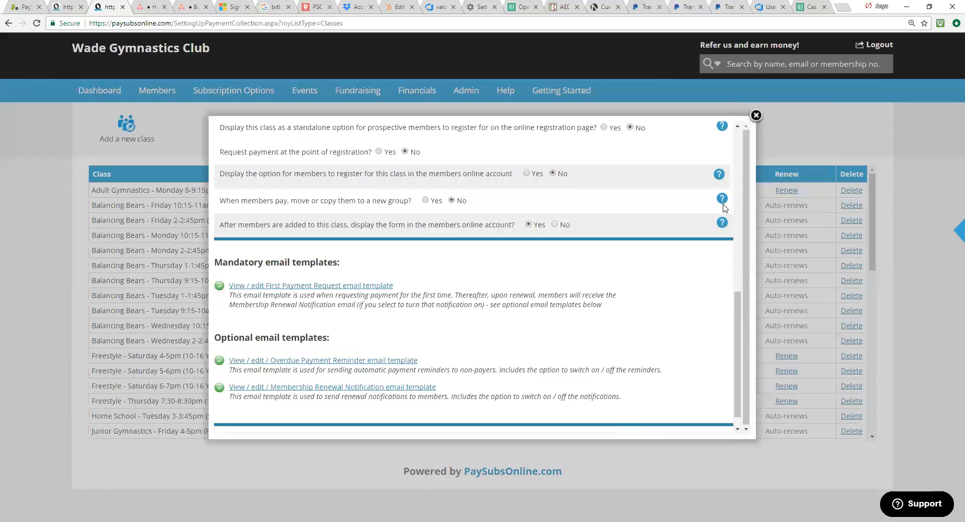
Step: Close the class settings, open the list of membership categories, and go back to the list of classes
{"action": "left_click", "coordinate": [756, 116]}
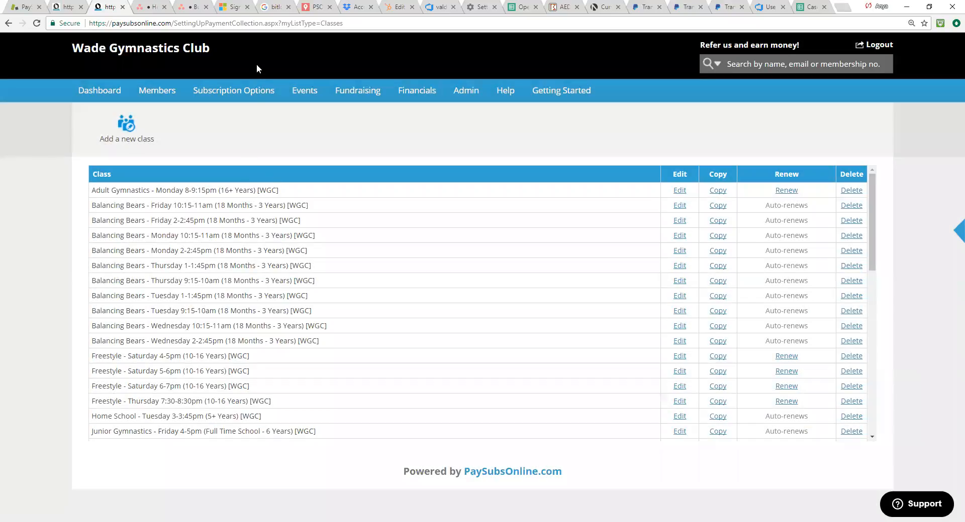
{"action": "left_click", "coordinate": [248, 111]}
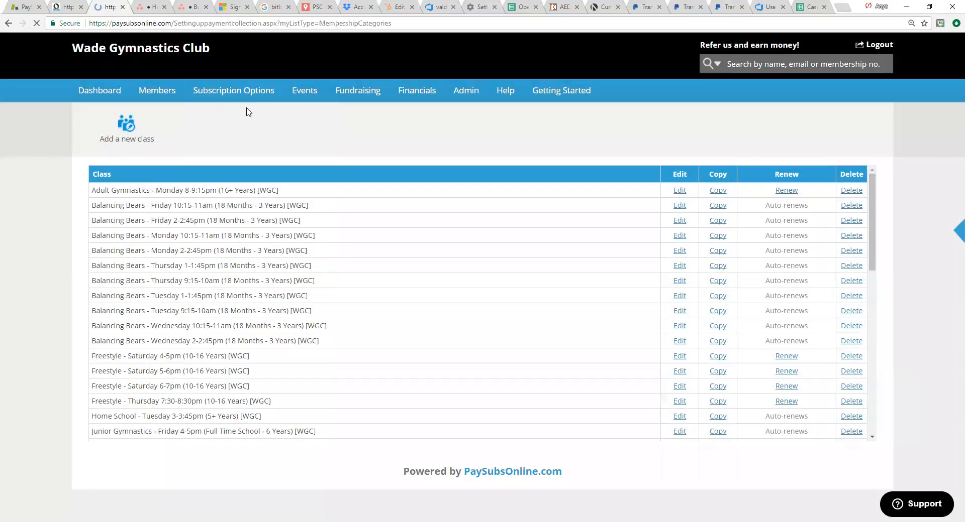
{"action": "mouse_move", "coordinate": [247, 98]}
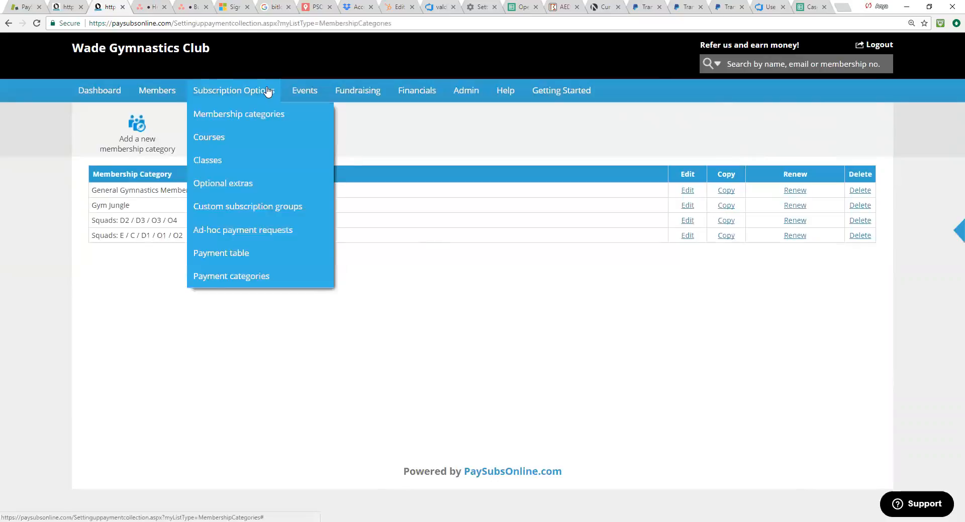
{"action": "left_click", "coordinate": [235, 164]}
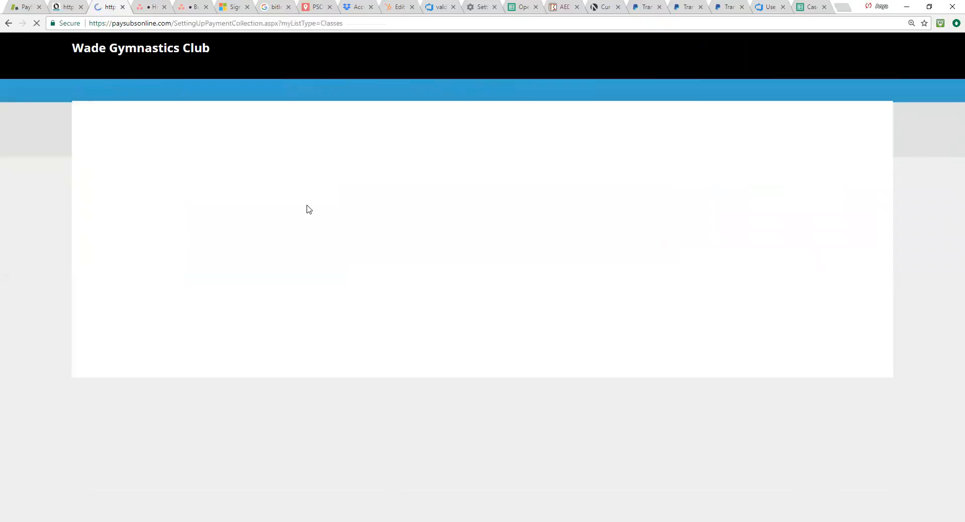
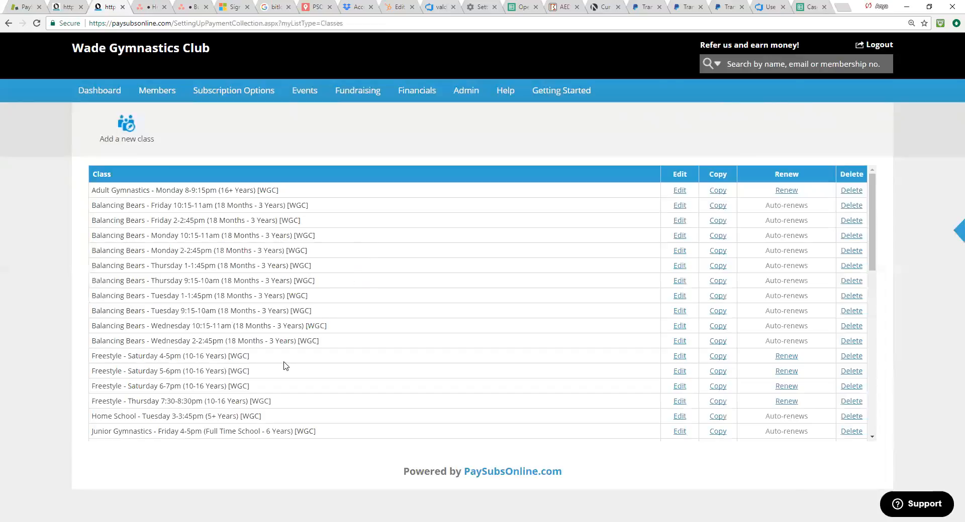
Step: Look through the full list of classes, and open the list of system groups
{"action": "scroll", "coordinate": [338, 376], "scroll_direction": "down", "scroll_amount": 3}
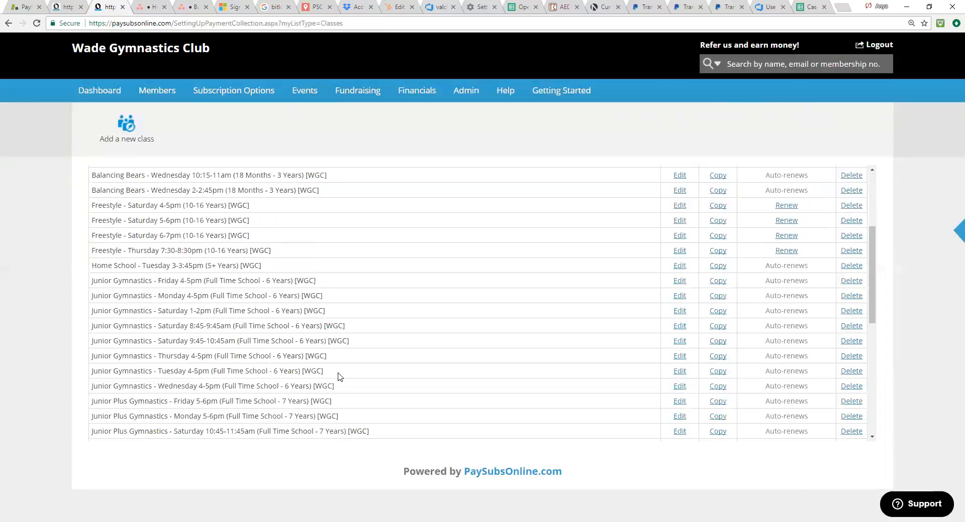
{"action": "scroll", "coordinate": [355, 377], "scroll_direction": "down", "scroll_amount": 3}
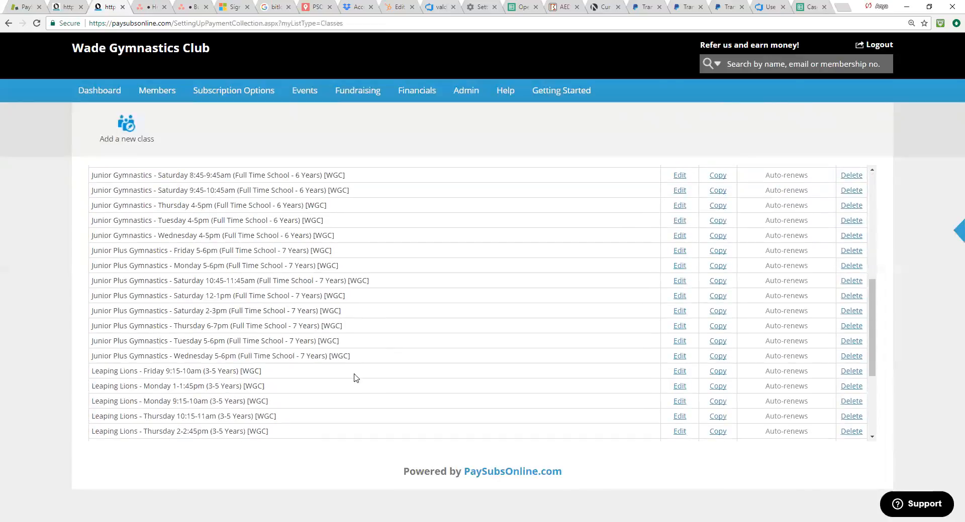
{"action": "scroll", "coordinate": [355, 377], "scroll_direction": "up", "scroll_amount": 3}
{"action": "scroll", "coordinate": [355, 378], "scroll_direction": "up", "scroll_amount": 2}
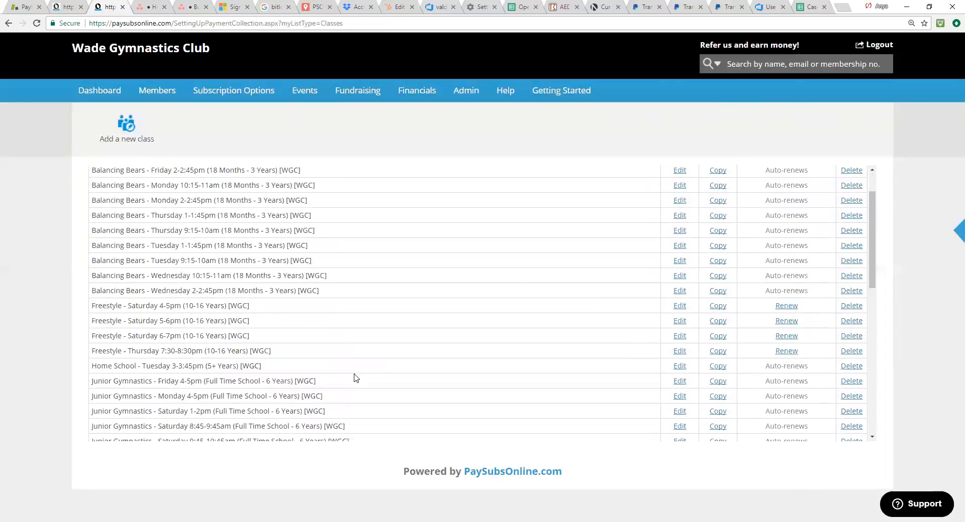
{"action": "scroll", "coordinate": [356, 378], "scroll_direction": "up", "scroll_amount": 1}
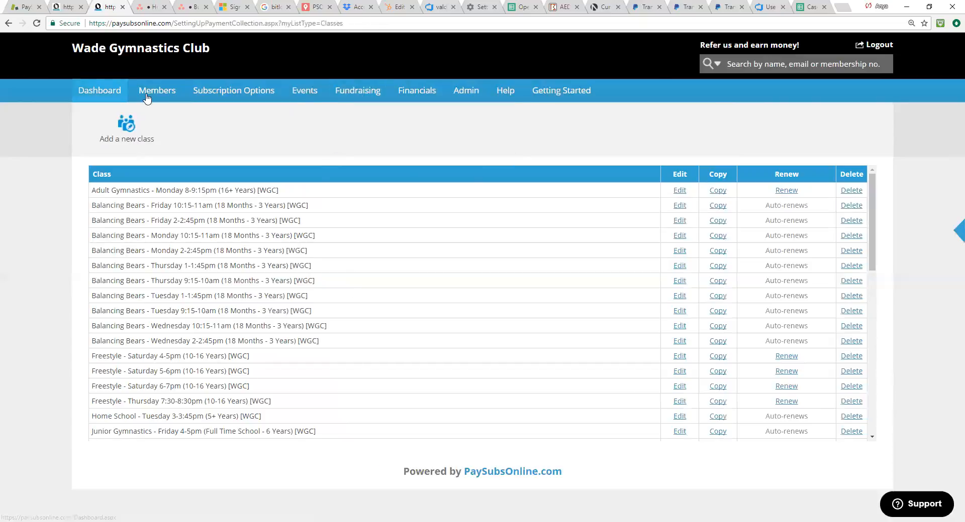
{"action": "mouse_move", "coordinate": [157, 94]}
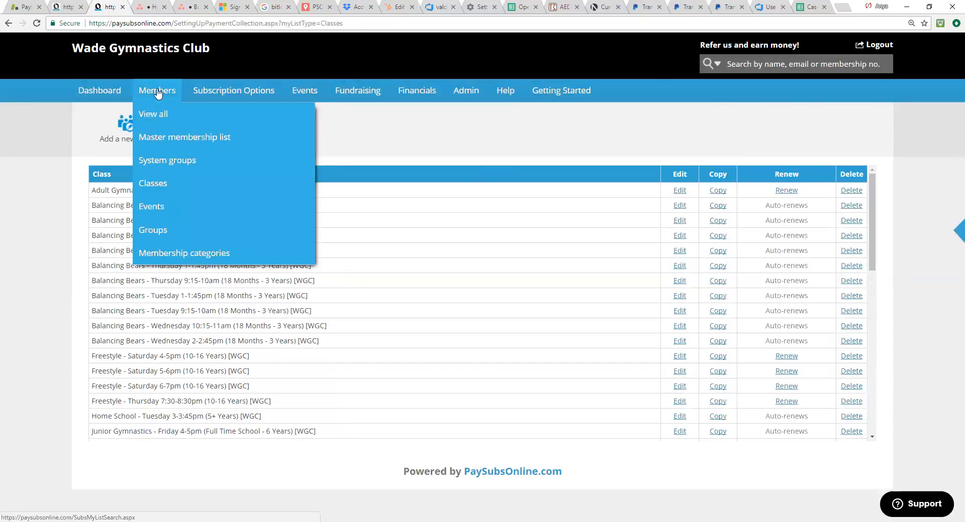
{"action": "left_click", "coordinate": [156, 167]}
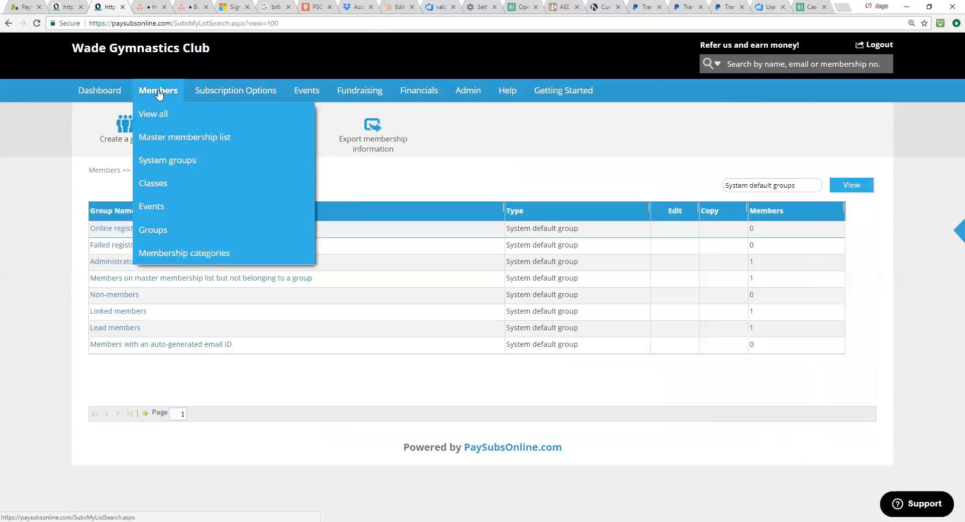
Step: Create a group named "Members in a trial" with account form display, registration option and member limit set to No, and start building its form
{"action": "left_click", "coordinate": [166, 233]}
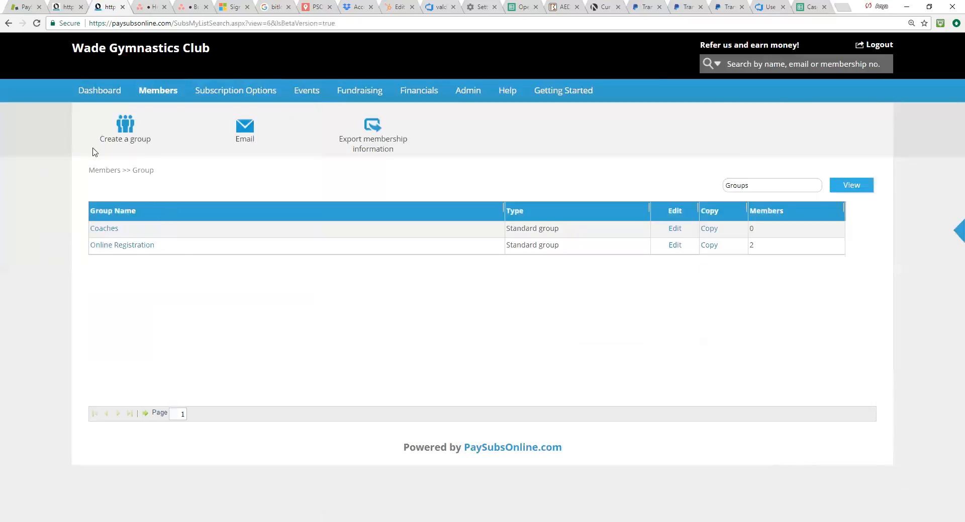
{"action": "left_click", "coordinate": [132, 134]}
{"action": "left_click", "coordinate": [381, 160]}
{"action": "type", "text": "Memb"}
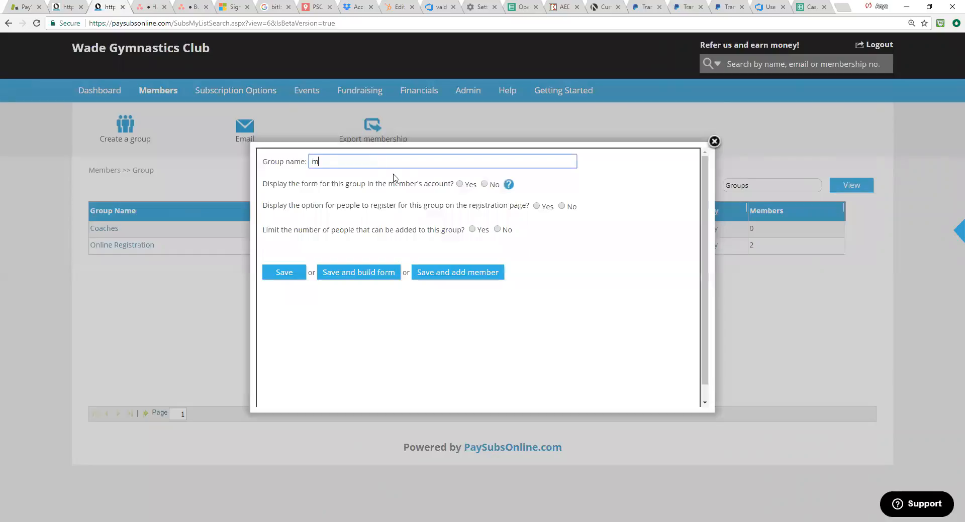
{"action": "type", "text": "ers in a trial"}
{"action": "left_click", "coordinate": [484, 184]}
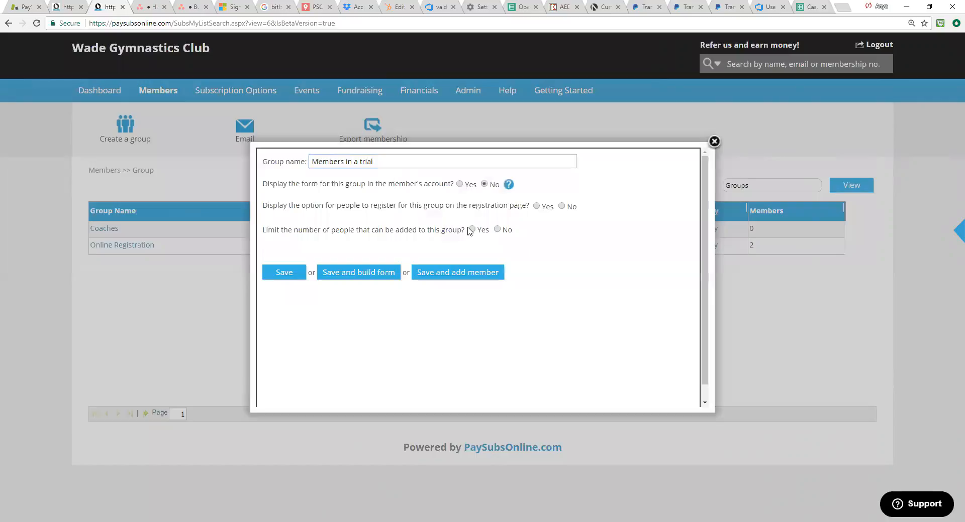
{"action": "left_click", "coordinate": [561, 206]}
{"action": "left_click", "coordinate": [497, 229]}
{"action": "left_click", "coordinate": [333, 274]}
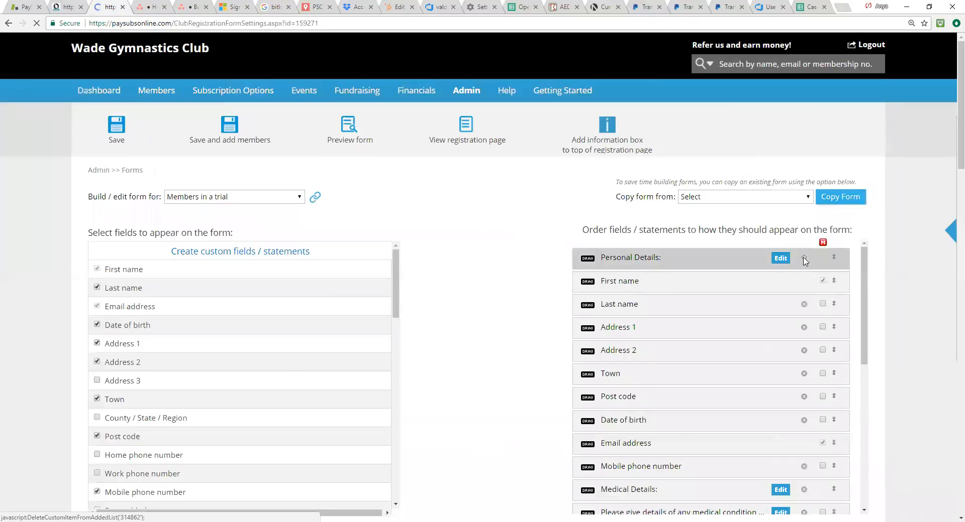
Step: Remove the Address 1, Address 2, Town, Post code and Date of birth fields from the form, keeping Last name selected
{"action": "left_click", "coordinate": [804, 260]}
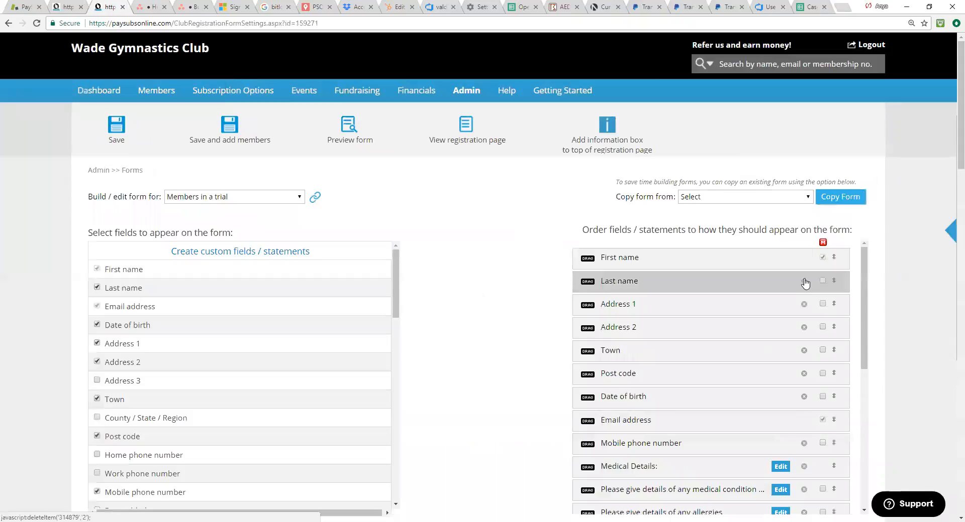
{"action": "left_click", "coordinate": [805, 283]}
{"action": "left_click", "coordinate": [97, 287]}
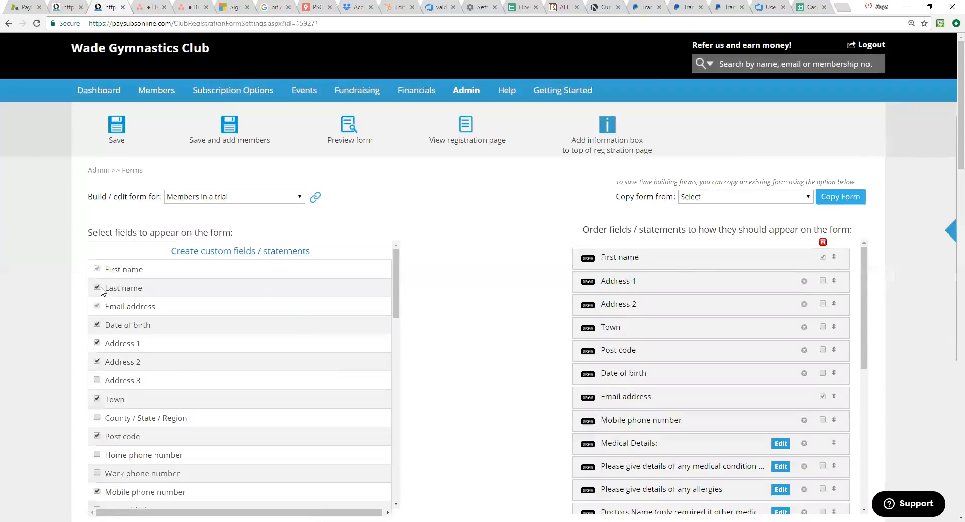
{"action": "left_click", "coordinate": [804, 282]}
{"action": "left_click", "coordinate": [804, 282]}
{"action": "left_click", "coordinate": [804, 281]}
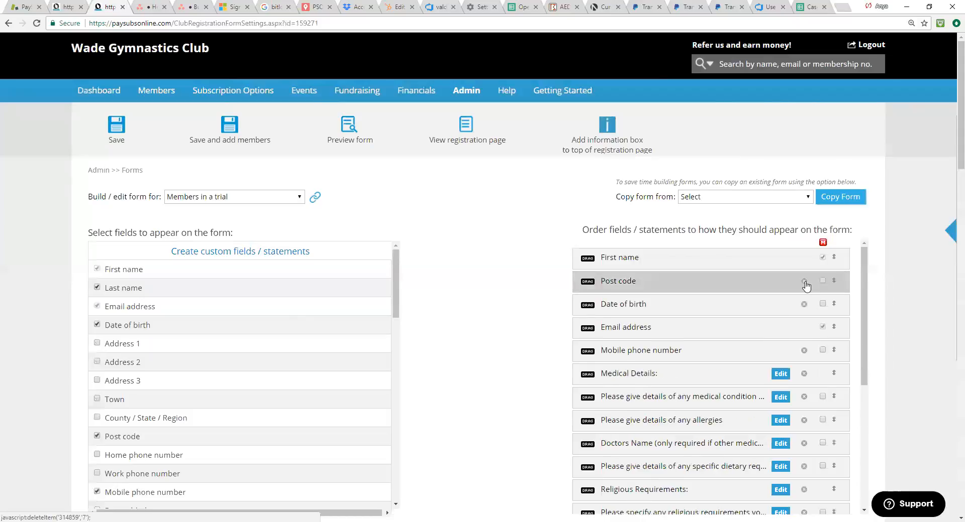
{"action": "left_click", "coordinate": [804, 281]}
{"action": "left_click", "coordinate": [804, 281]}
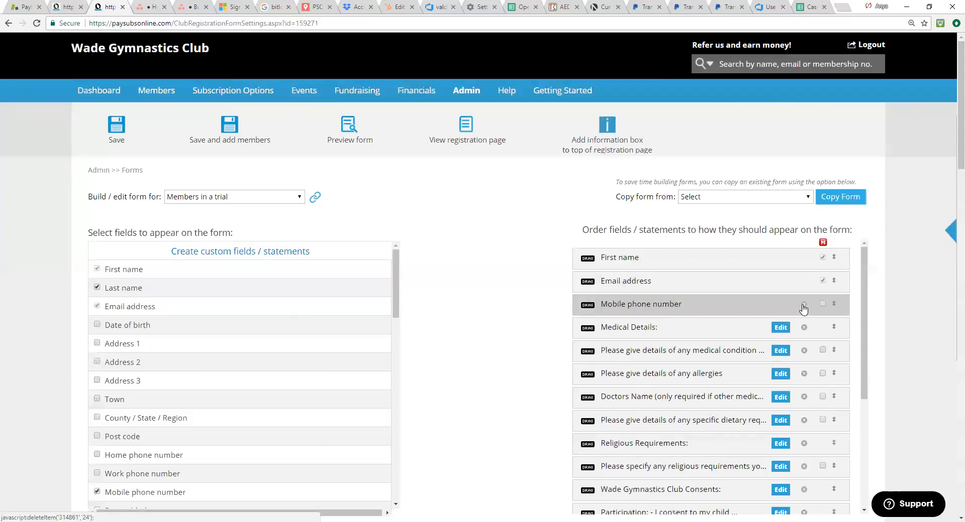
Step: Remove the mobile phone, medical, religious and consent items from the form, and move Last name above Email address
{"action": "left_click", "coordinate": [803, 305]}
{"action": "left_click", "coordinate": [804, 305]}
{"action": "left_click", "coordinate": [804, 305]}
{"action": "left_click", "coordinate": [803, 305]}
{"action": "left_click", "coordinate": [804, 305]}
{"action": "left_click", "coordinate": [804, 305]}
{"action": "left_click", "coordinate": [804, 305]}
{"action": "left_click", "coordinate": [803, 305]}
{"action": "left_click", "coordinate": [812, 305]}
{"action": "left_click", "coordinate": [812, 305]}
{"action": "left_click", "coordinate": [812, 305]}
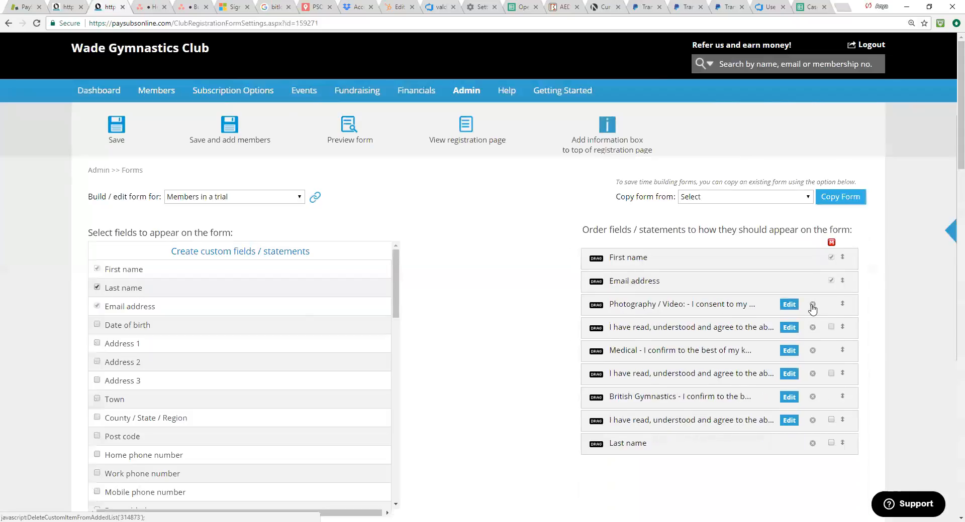
{"action": "left_click", "coordinate": [812, 305]}
{"action": "left_click", "coordinate": [813, 304]}
{"action": "left_click", "coordinate": [812, 305]}
{"action": "left_click", "coordinate": [812, 305]}
{"action": "left_click", "coordinate": [813, 305]}
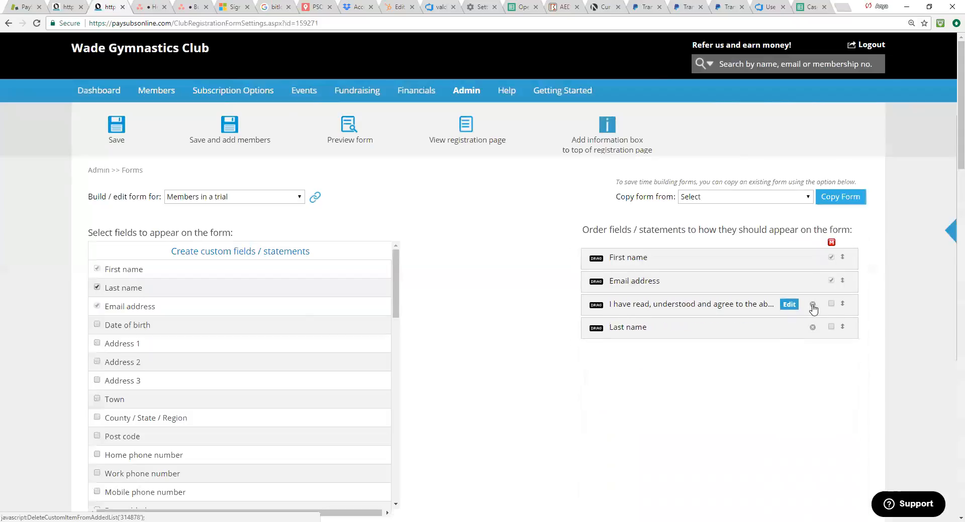
{"action": "left_click", "coordinate": [813, 305]}
{"action": "left_click_drag", "start_coordinate": [596, 308], "coordinate": [595, 279]}
Step: Look through the remaining fields, optional extras and groups that can be added to the form
{"action": "left_click_drag", "start_coordinate": [396, 298], "coordinate": [411, 455]}
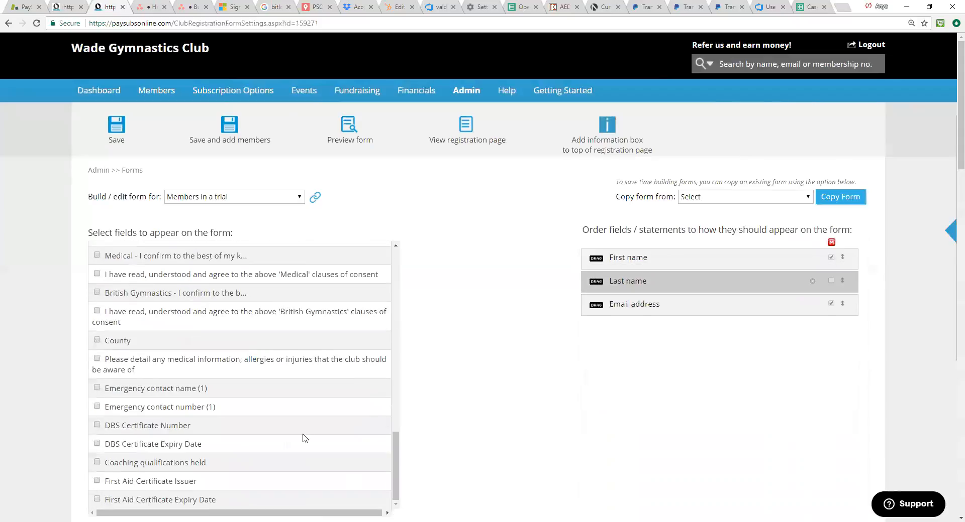
{"action": "scroll", "coordinate": [281, 438], "scroll_direction": "down", "scroll_amount": 4}
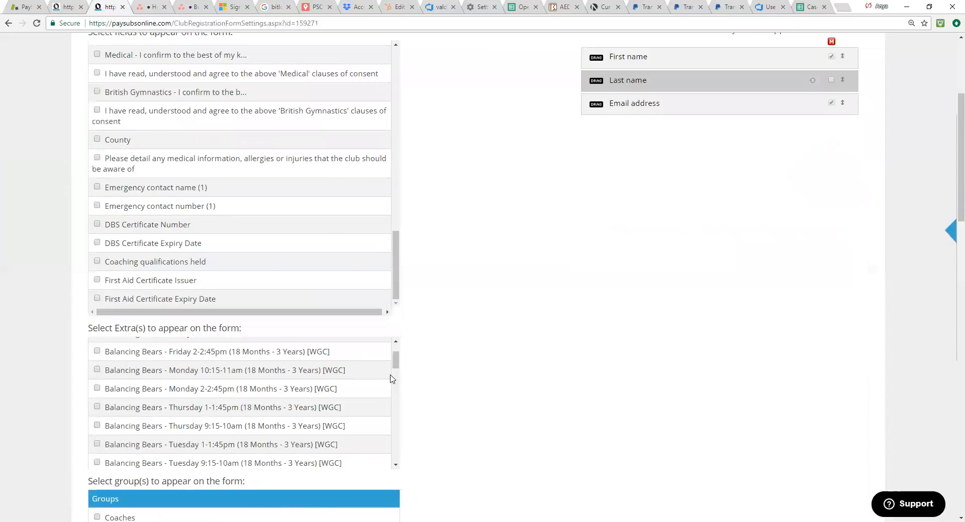
{"action": "scroll", "coordinate": [392, 352], "scroll_direction": "down", "scroll_amount": 2}
{"action": "scroll", "coordinate": [327, 379], "scroll_direction": "down", "scroll_amount": 7}
{"action": "scroll", "coordinate": [304, 387], "scroll_direction": "down", "scroll_amount": 8}
{"action": "scroll", "coordinate": [300, 302], "scroll_direction": "up", "scroll_amount": 14}
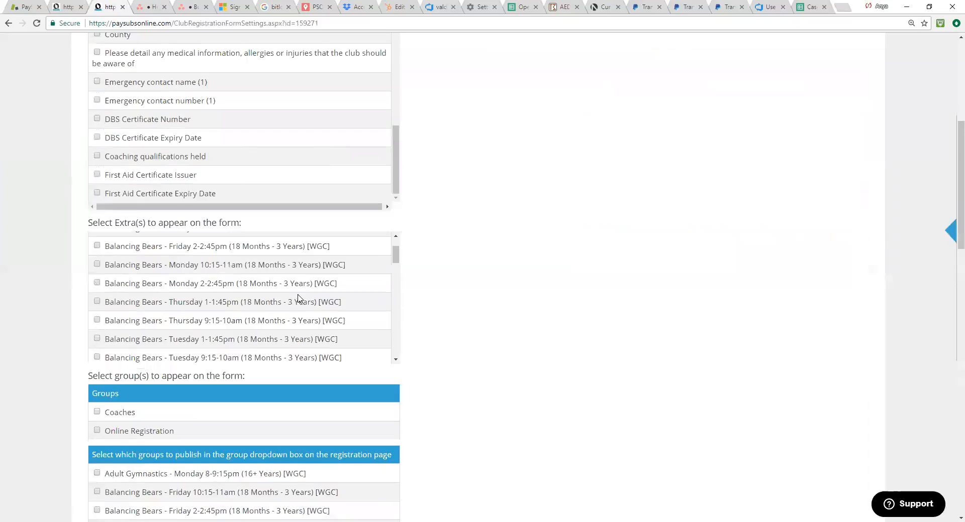
{"action": "scroll", "coordinate": [298, 299], "scroll_direction": "up", "scroll_amount": 2}
{"action": "scroll", "coordinate": [396, 142], "scroll_direction": "up", "scroll_amount": 4}
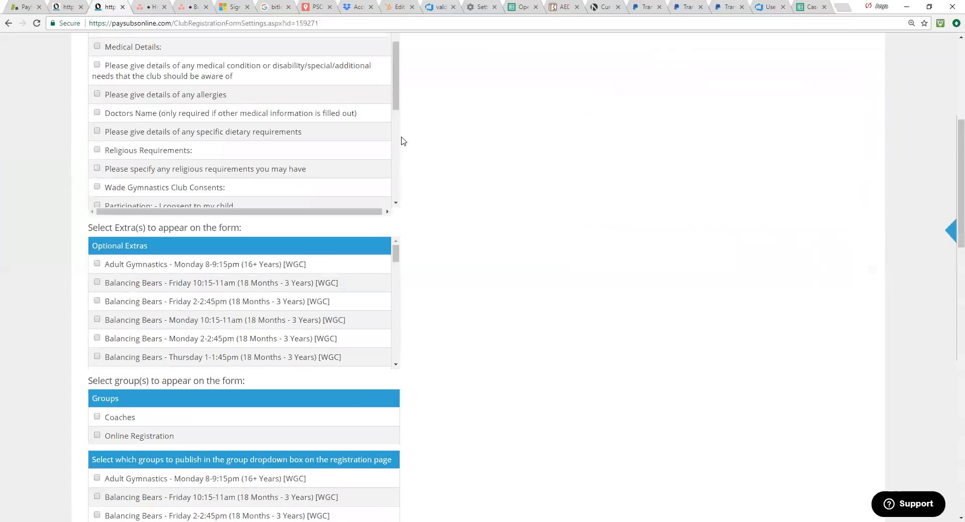
{"action": "scroll", "coordinate": [352, 201], "scroll_direction": "up", "scroll_amount": 7}
{"action": "scroll", "coordinate": [349, 370], "scroll_direction": "up", "scroll_amount": 2}
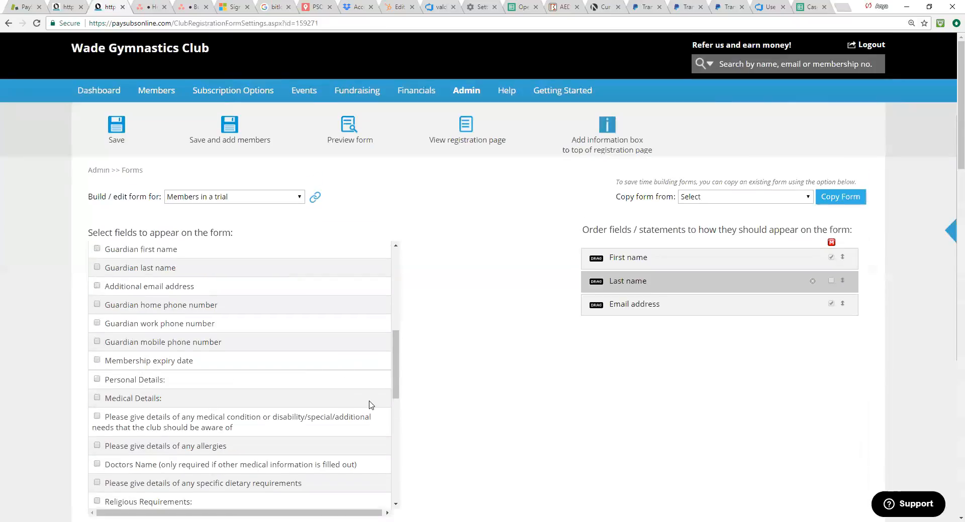
Step: Add the Date added field to the Members in a trial form and save the form
{"action": "scroll", "coordinate": [365, 396], "scroll_direction": "down", "scroll_amount": 4}
{"action": "left_click_drag", "start_coordinate": [392, 392], "coordinate": [399, 336]}
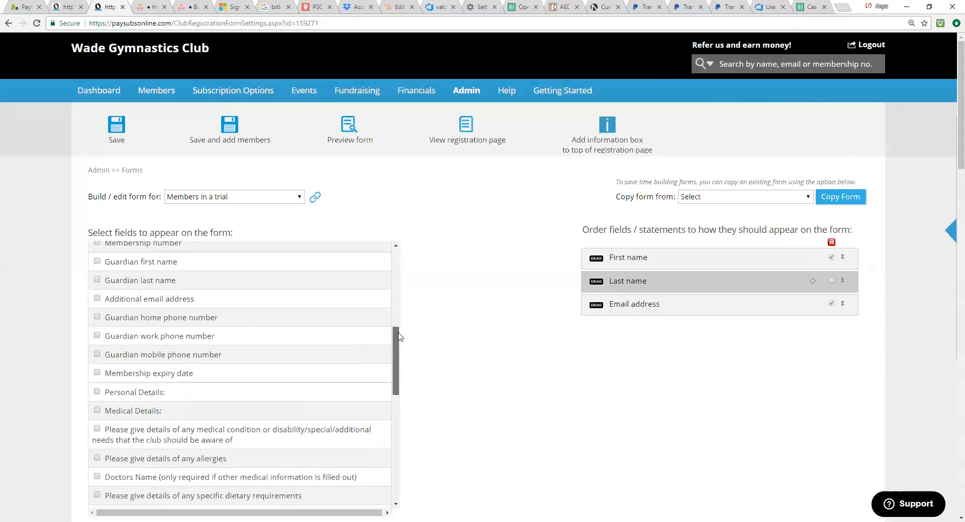
{"action": "scroll", "coordinate": [397, 335], "scroll_direction": "up", "scroll_amount": 2}
{"action": "left_click", "coordinate": [98, 288]}
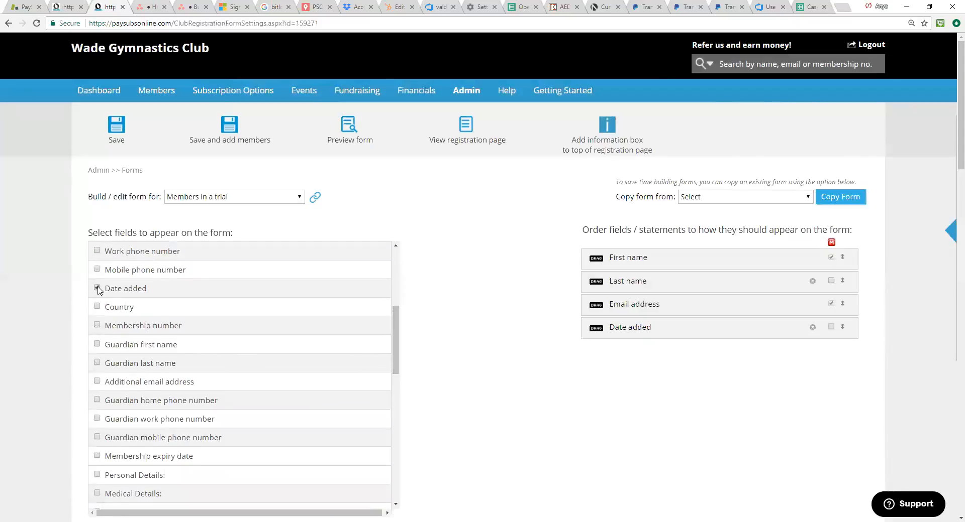
{"action": "left_click", "coordinate": [122, 129]}
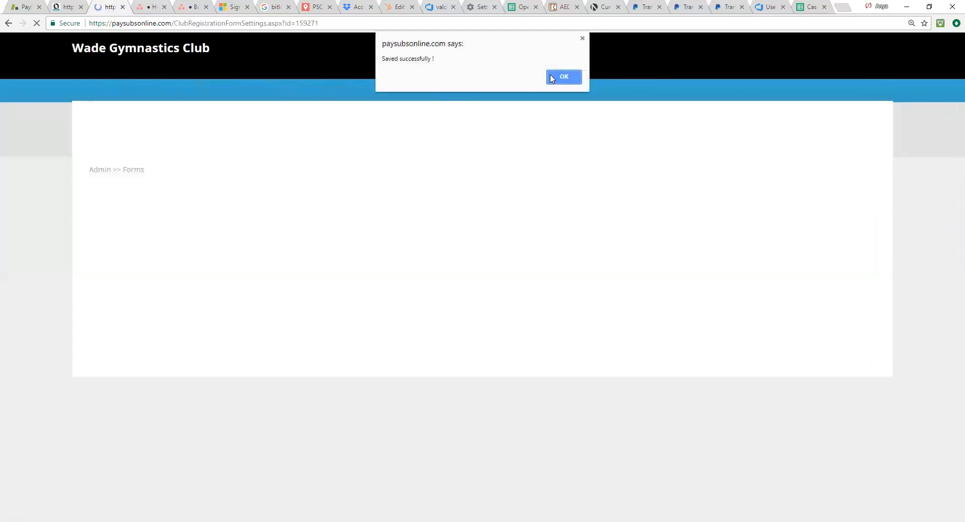
{"action": "left_click", "coordinate": [552, 77]}
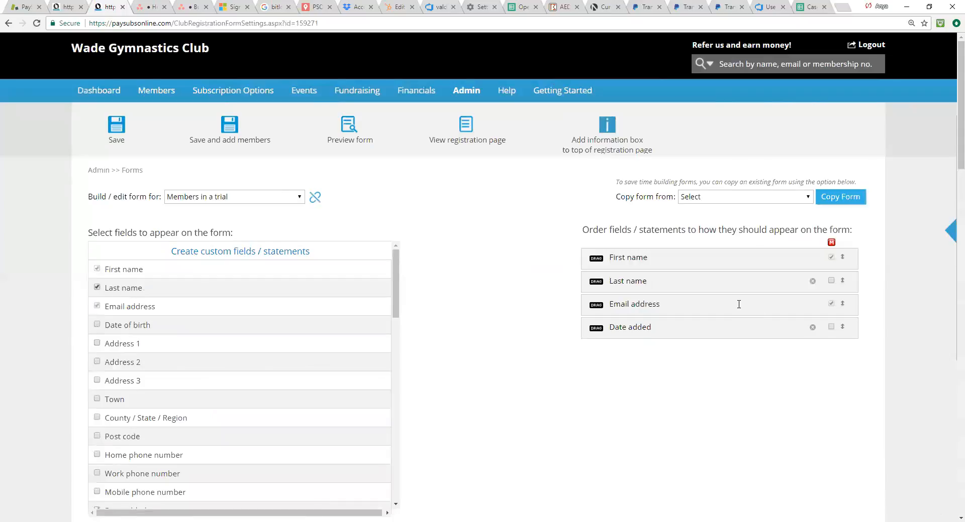
Step: Go to the view of all member groups and open the master membership list
{"action": "mouse_move", "coordinate": [150, 99]}
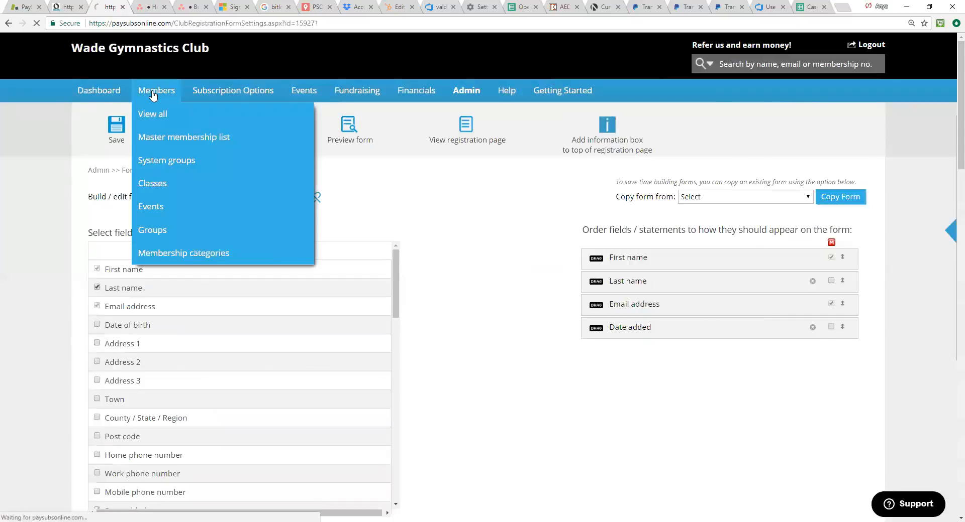
{"action": "left_click", "coordinate": [154, 116]}
{"action": "left_click", "coordinate": [154, 119]}
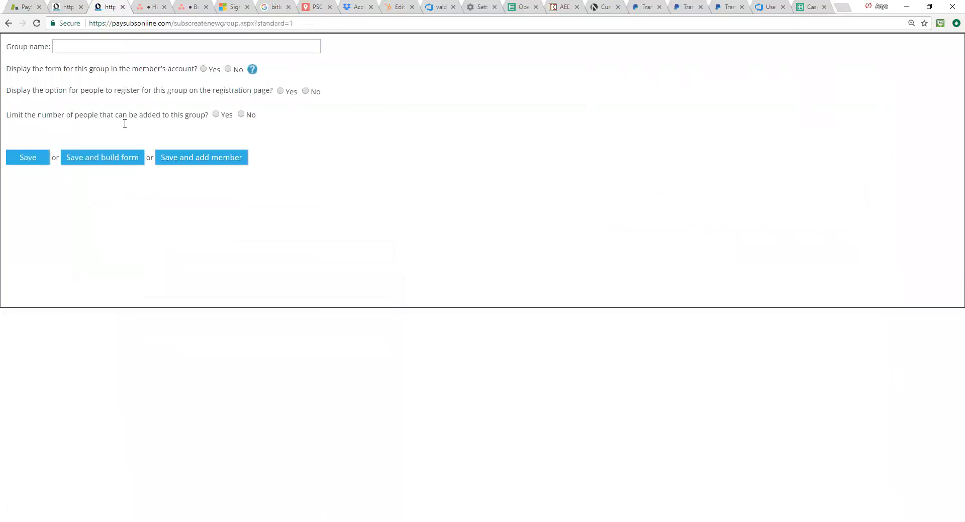
{"action": "left_click", "coordinate": [5, 25]}
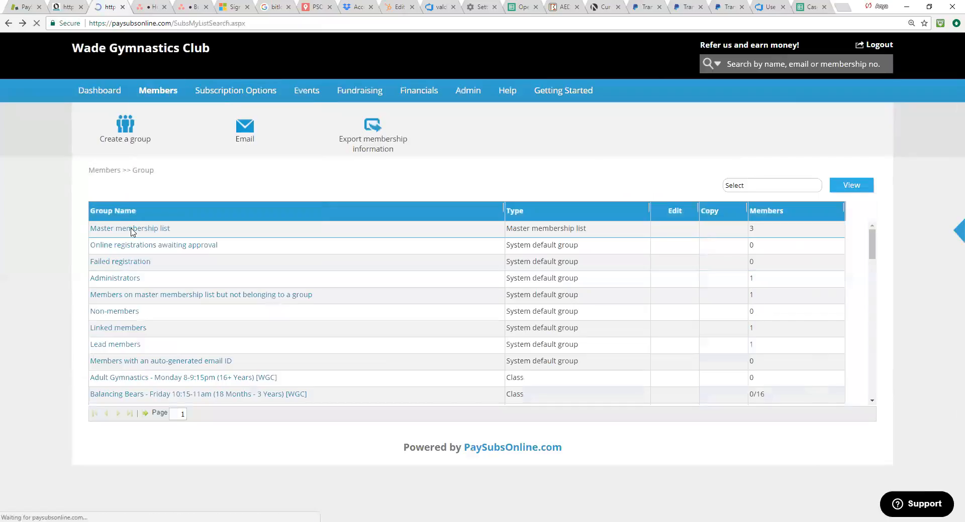
{"action": "left_click", "coordinate": [132, 229]}
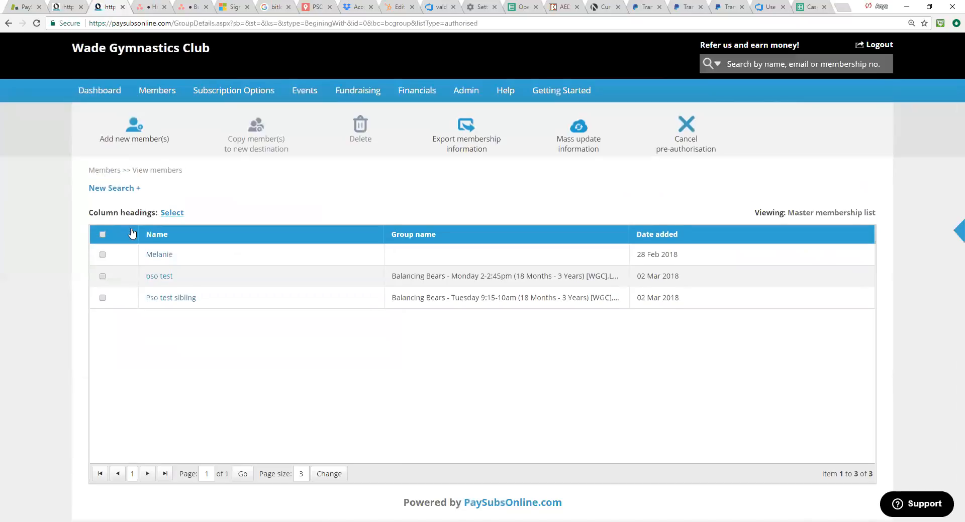
Step: Copy the pso test and Pso test sibling members into the Members in a trial group and confirm
{"action": "left_click", "coordinate": [102, 277]}
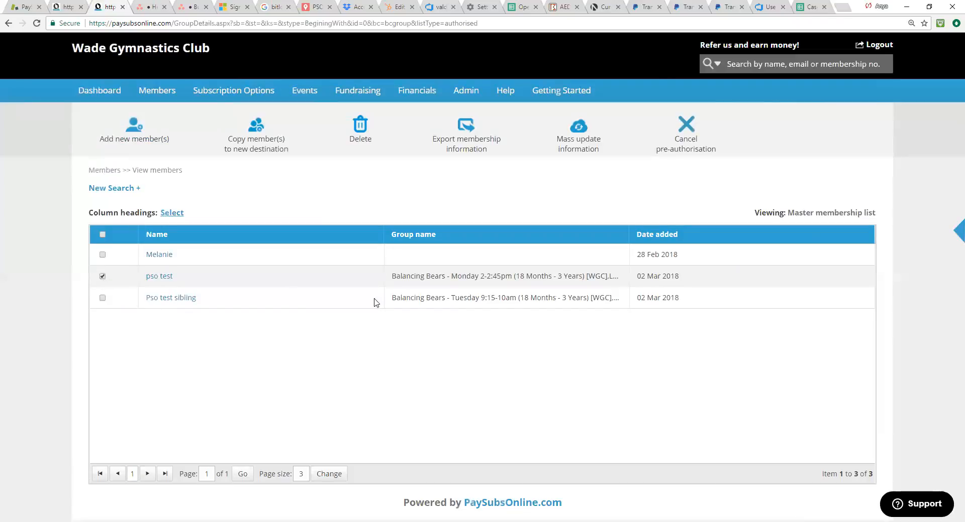
{"action": "left_click", "coordinate": [102, 299]}
{"action": "left_click", "coordinate": [253, 149]}
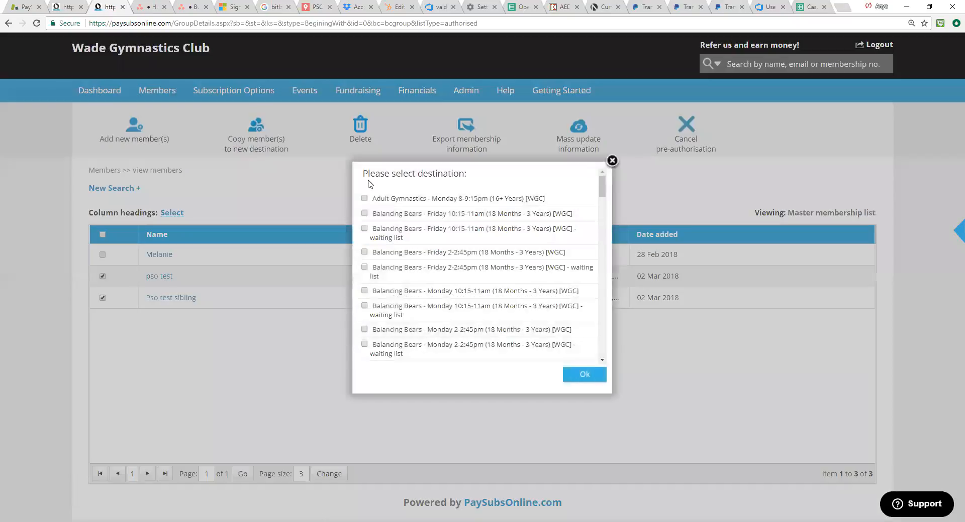
{"action": "left_click_drag", "start_coordinate": [602, 197], "coordinate": [603, 225]}
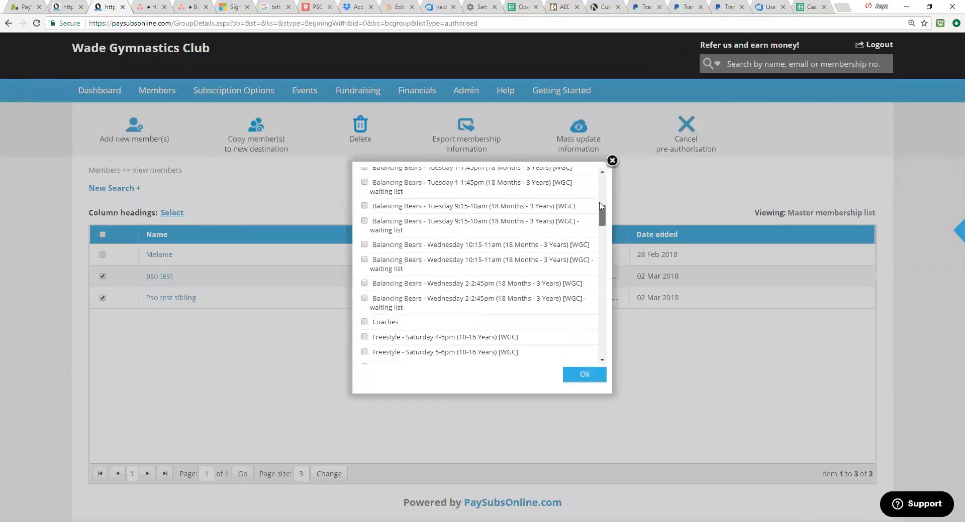
{"action": "left_click_drag", "start_coordinate": [602, 215], "coordinate": [599, 179]}
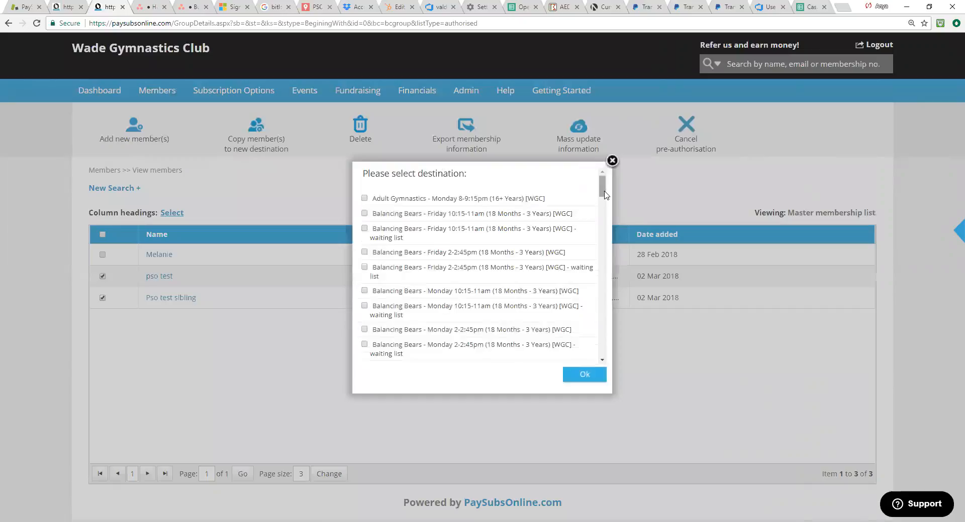
{"action": "left_click_drag", "start_coordinate": [602, 194], "coordinate": [619, 346]}
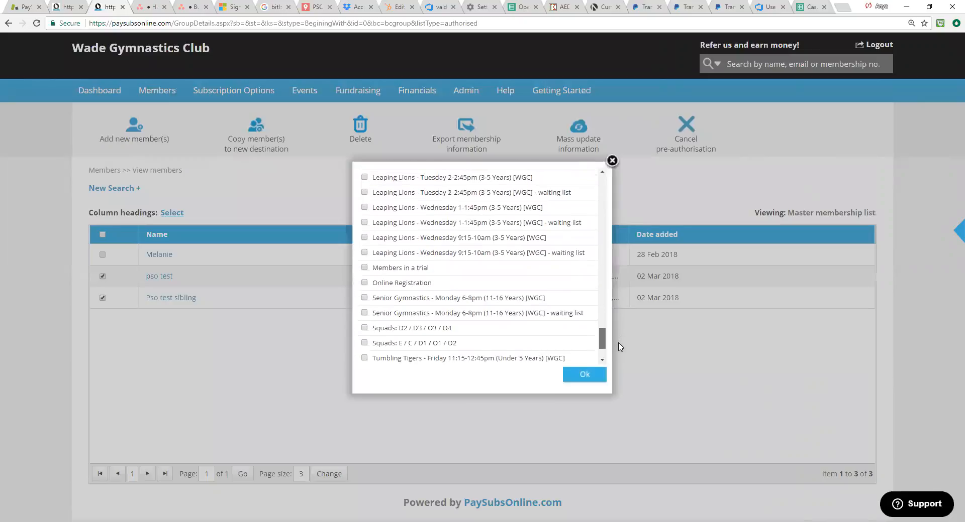
{"action": "left_click", "coordinate": [364, 270]}
{"action": "left_click", "coordinate": [579, 378]}
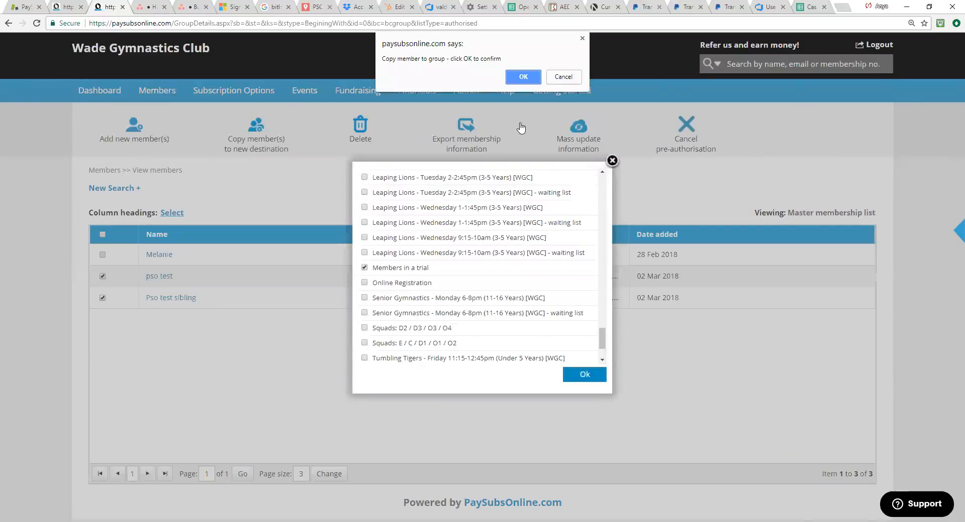
{"action": "left_click", "coordinate": [532, 79]}
{"action": "left_click", "coordinate": [571, 79]}
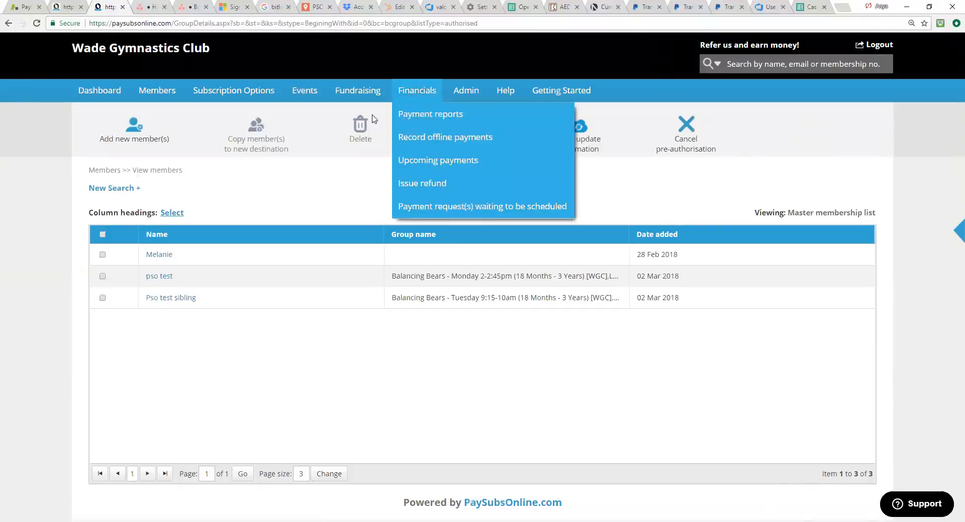
Step: Open the pso test member's record and request a payment for that member
{"action": "left_click", "coordinate": [160, 279]}
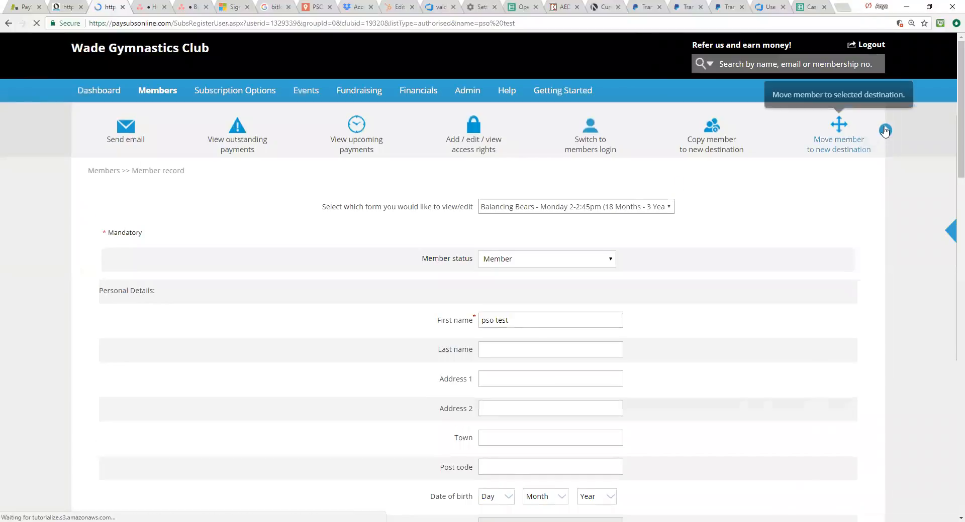
{"action": "left_click", "coordinate": [885, 130]}
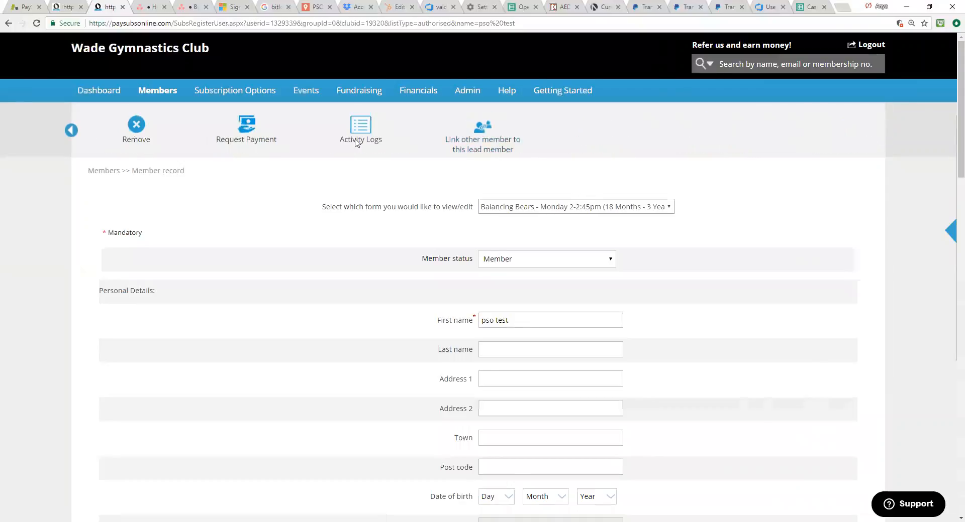
{"action": "left_click", "coordinate": [244, 136]}
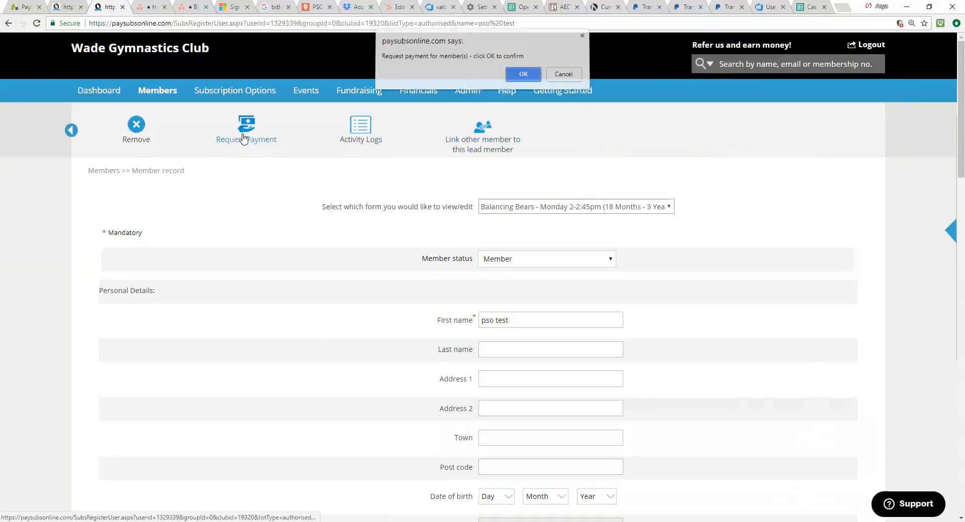
{"action": "left_click", "coordinate": [523, 77]}
{"action": "left_click", "coordinate": [326, 285]}
{"action": "left_click", "coordinate": [599, 354]}
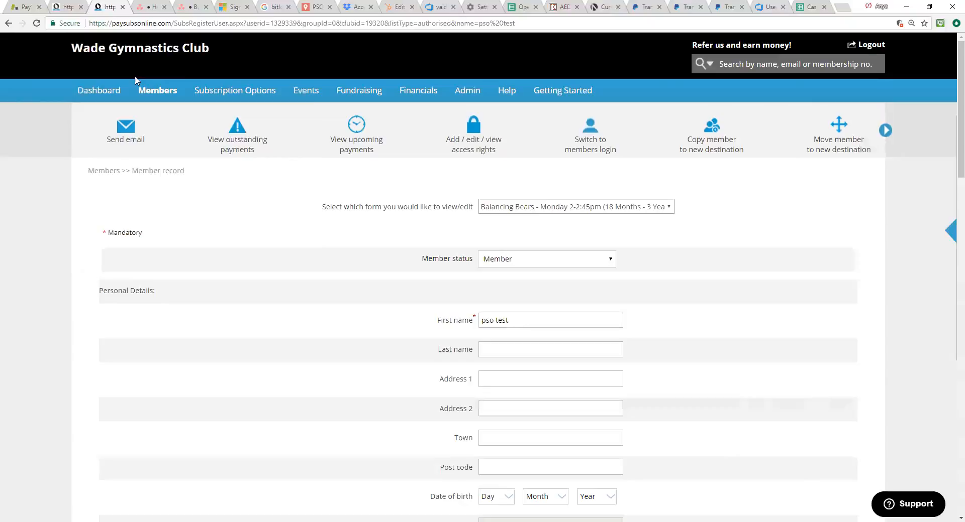
Step: View the system default groups, and open the payment requests waiting to be scheduled for Balancing Bears - Monday 2-2:45pm (18 Months - 3 Years) [WGC]
{"action": "mouse_move", "coordinate": [158, 90]}
{"action": "left_click", "coordinate": [161, 168]}
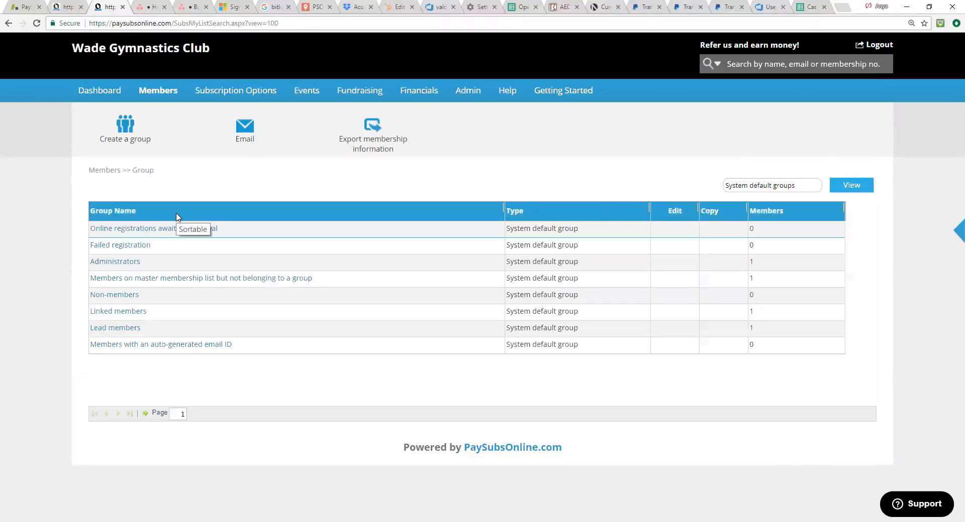
{"action": "mouse_move", "coordinate": [410, 94]}
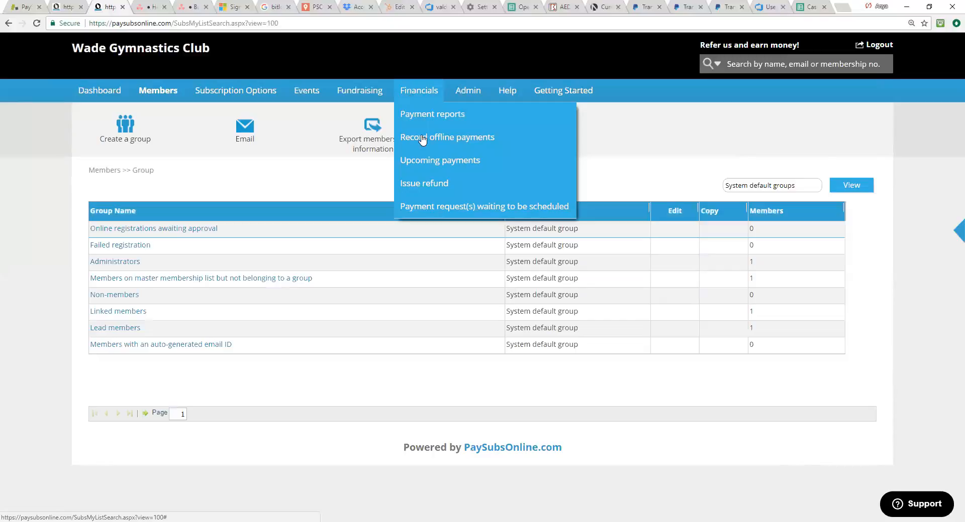
{"action": "left_click", "coordinate": [438, 209]}
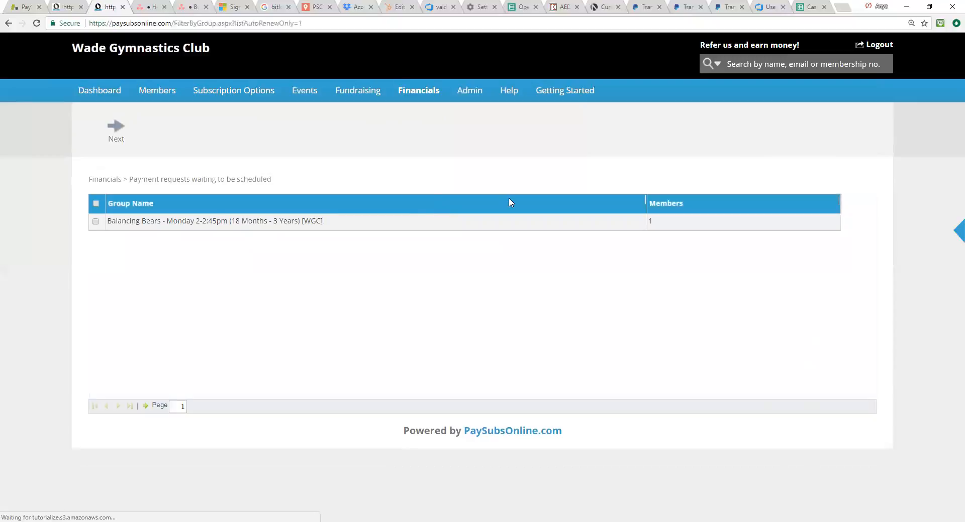
{"action": "left_click", "coordinate": [95, 221]}
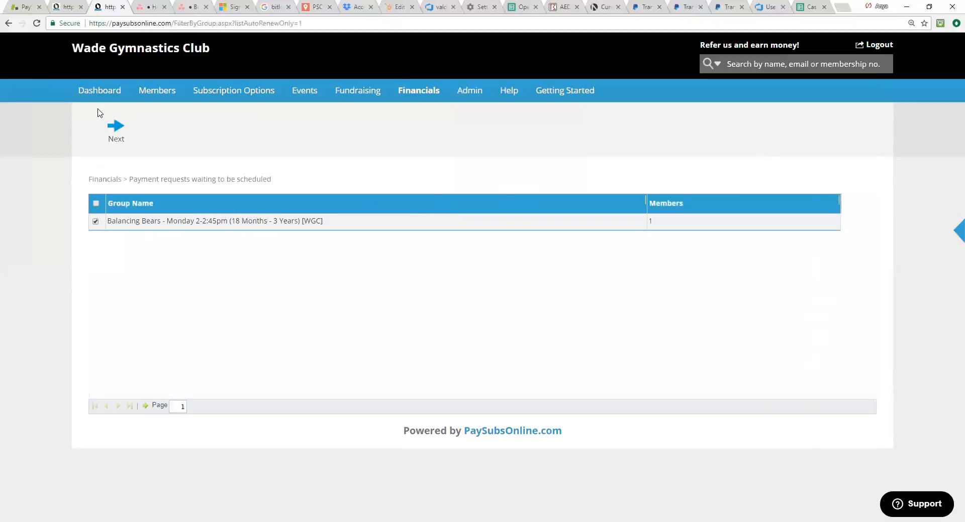
{"action": "left_click", "coordinate": [112, 143]}
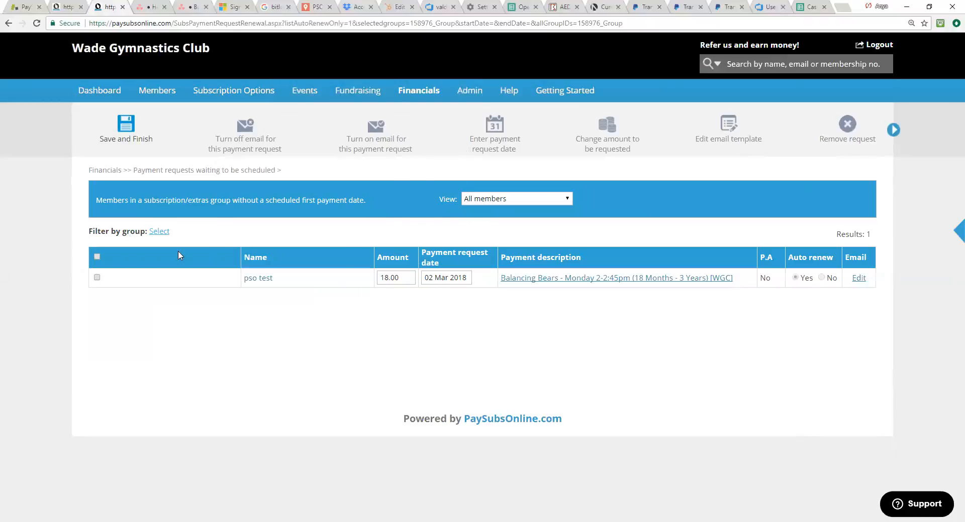
Step: Filter the payment requests waiting to be scheduled by the Members in a trial group and dismiss the message
{"action": "left_click", "coordinate": [163, 234]}
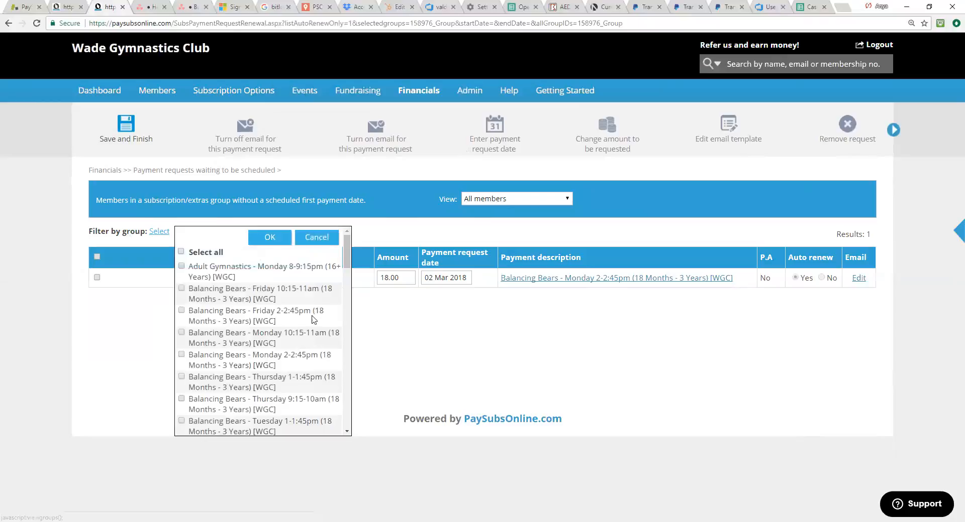
{"action": "scroll", "coordinate": [301, 317], "scroll_direction": "down", "scroll_amount": 3}
{"action": "scroll", "coordinate": [299, 314], "scroll_direction": "down", "scroll_amount": 6}
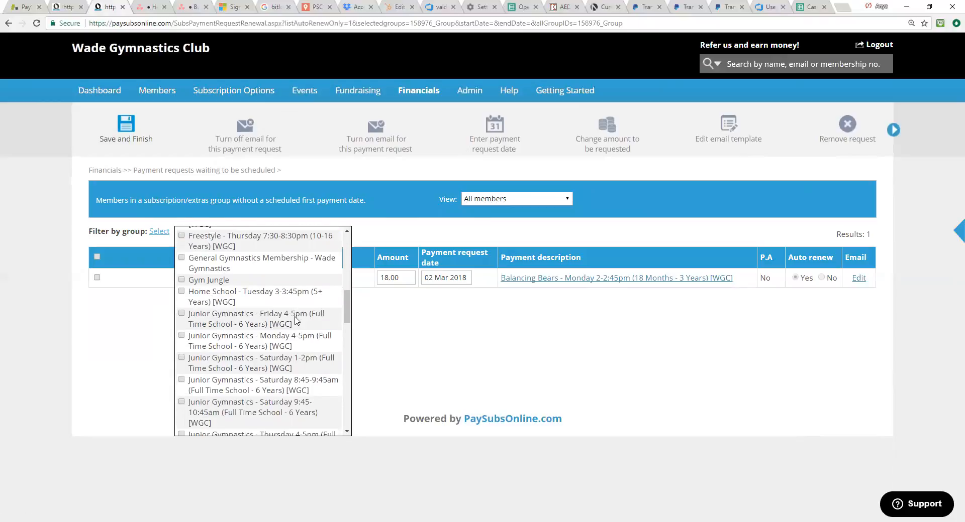
{"action": "scroll", "coordinate": [295, 322], "scroll_direction": "down", "scroll_amount": 5}
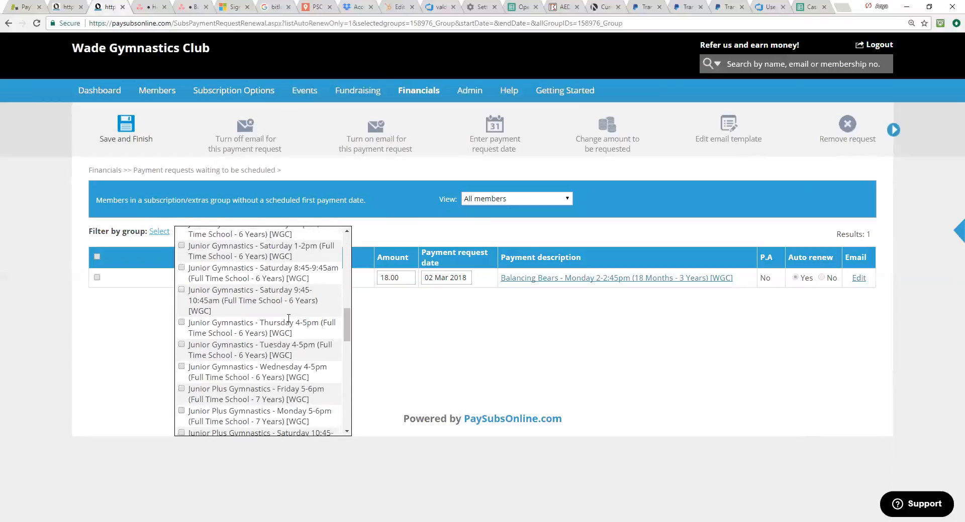
{"action": "scroll", "coordinate": [288, 318], "scroll_direction": "down", "scroll_amount": 6}
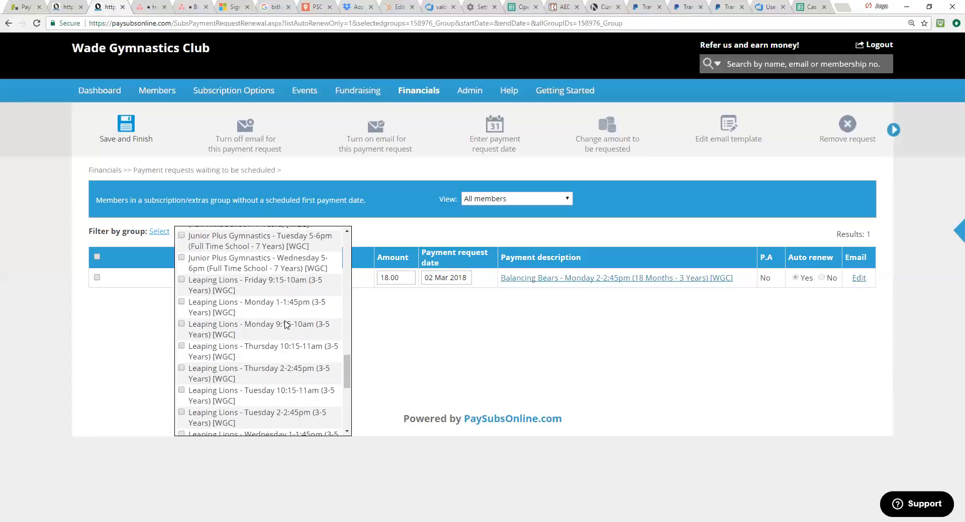
{"action": "scroll", "coordinate": [266, 320], "scroll_direction": "up", "scroll_amount": 2}
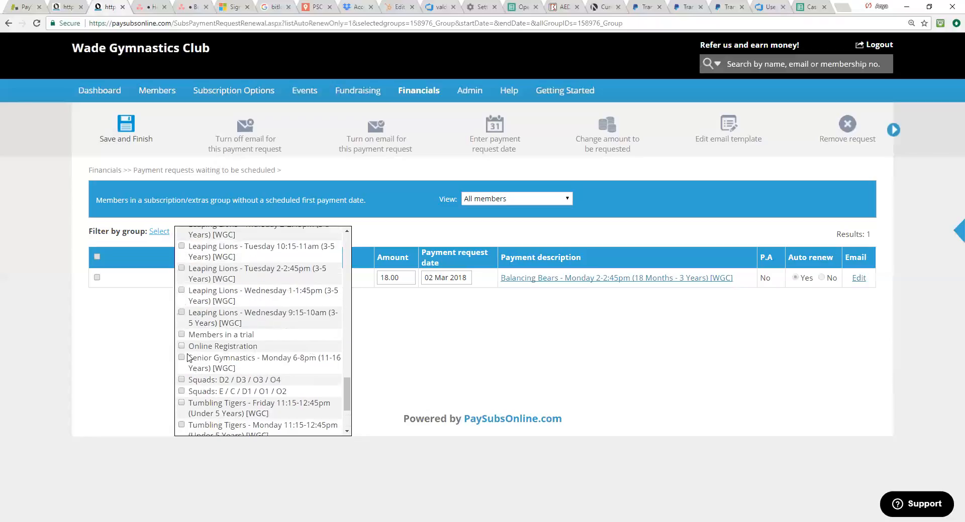
{"action": "left_click", "coordinate": [182, 334]}
{"action": "left_click_drag", "start_coordinate": [345, 386], "coordinate": [352, 453]}
{"action": "key", "text": "Return"}
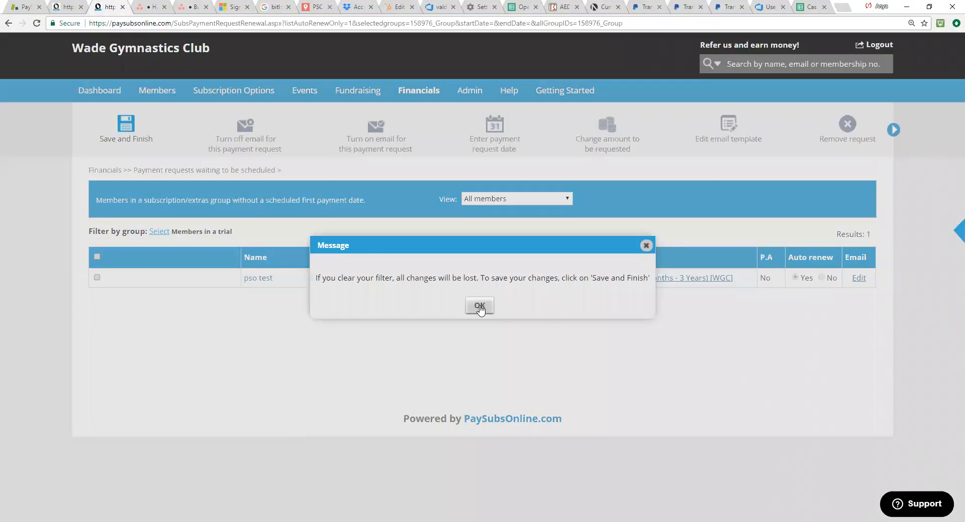
{"action": "left_click", "coordinate": [479, 308]}
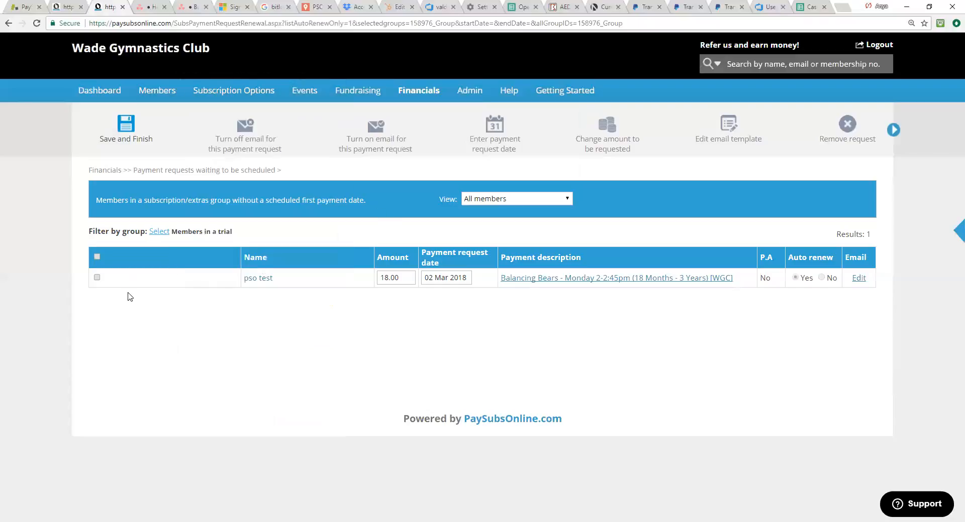
Step: Examine the registration form option in the settings of the Balancing Bears - Friday 2-2:45pm class and close them without changes
{"action": "mouse_move", "coordinate": [258, 93]}
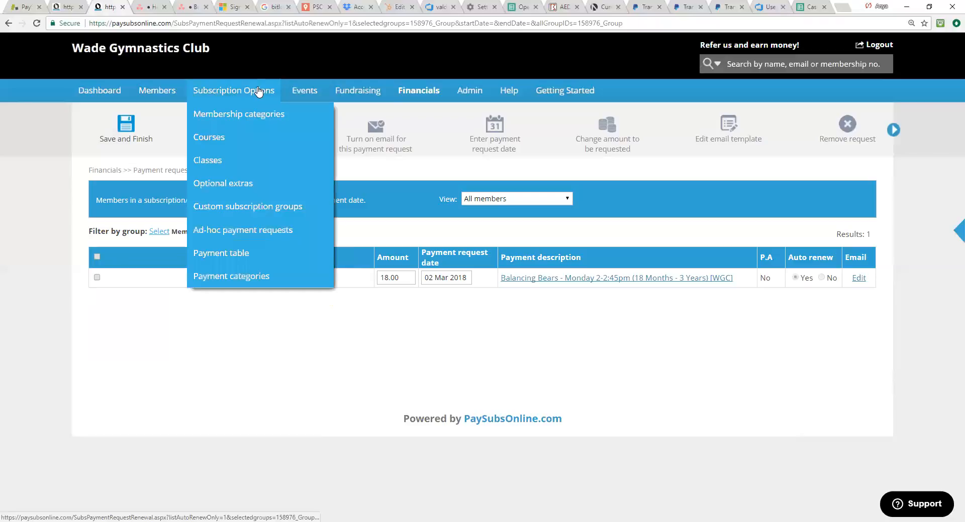
{"action": "left_click", "coordinate": [242, 148]}
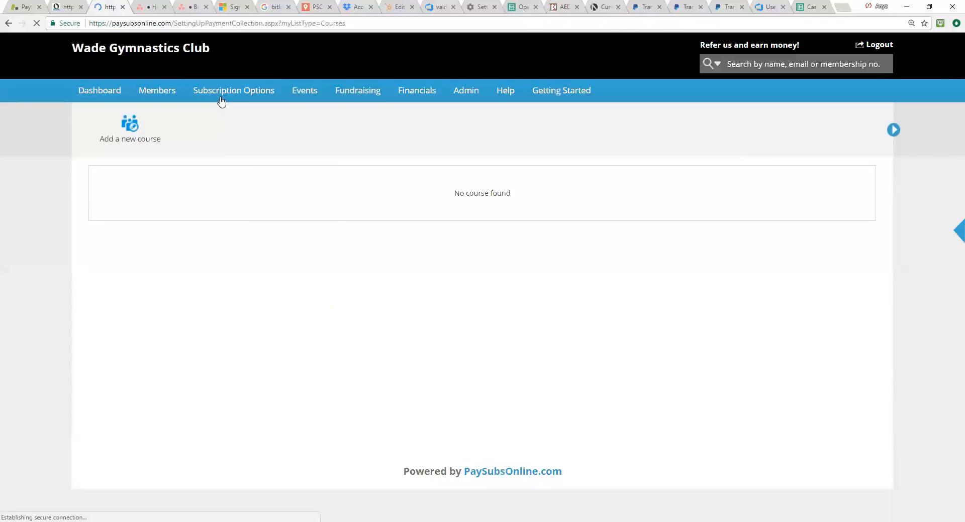
{"action": "mouse_move", "coordinate": [221, 101]}
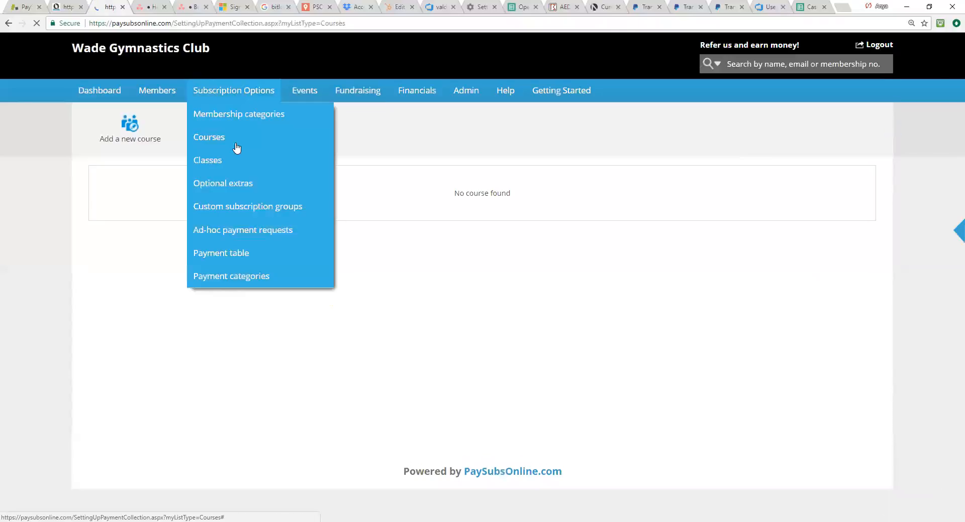
{"action": "left_click", "coordinate": [233, 160]}
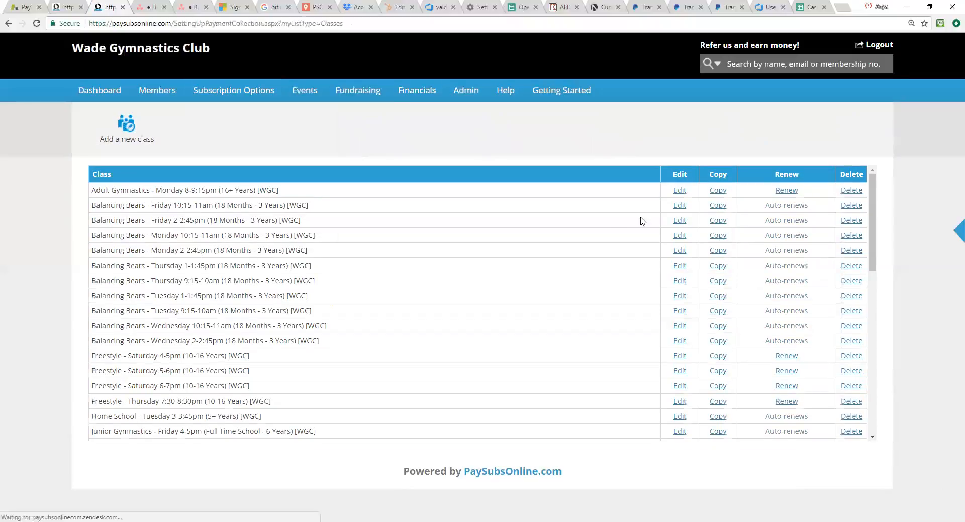
{"action": "left_click", "coordinate": [680, 221]}
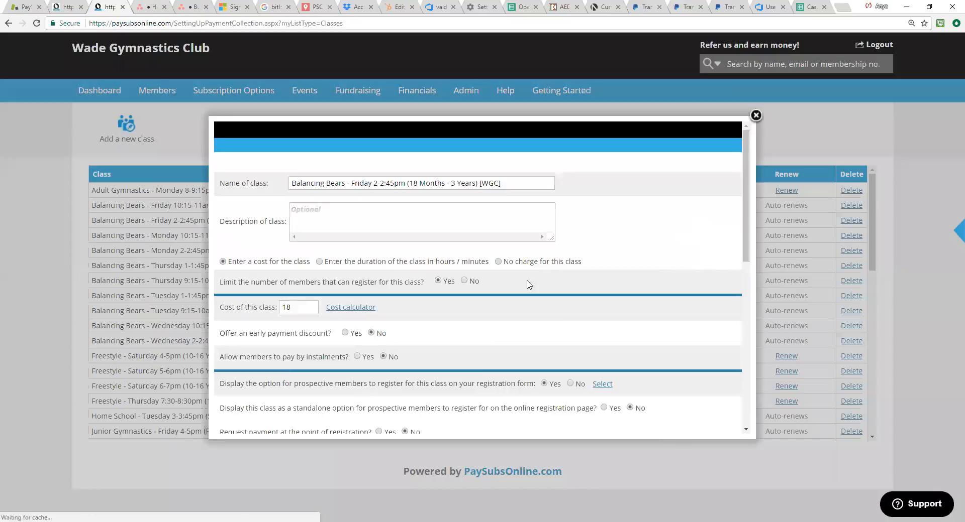
{"action": "scroll", "coordinate": [561, 311], "scroll_direction": "down", "scroll_amount": 4}
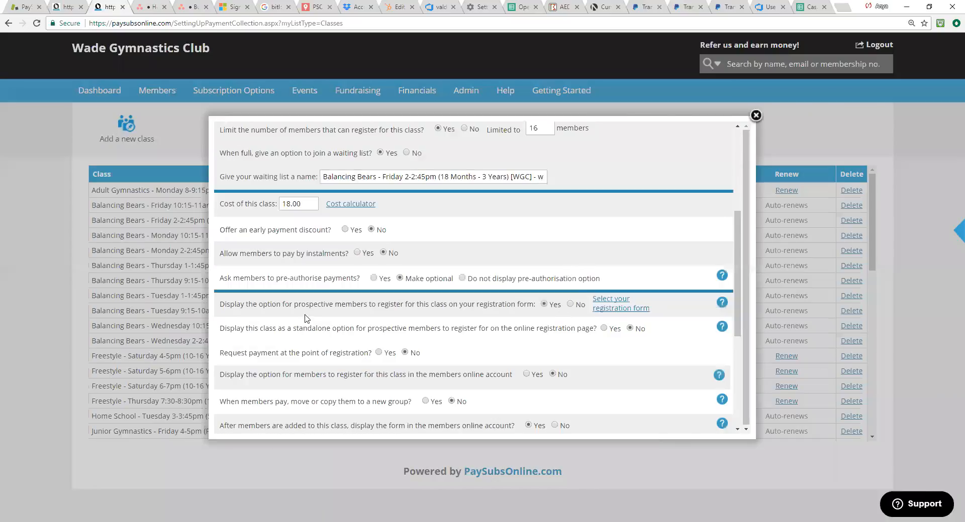
{"action": "left_click_drag", "start_coordinate": [318, 308], "coordinate": [535, 305]}
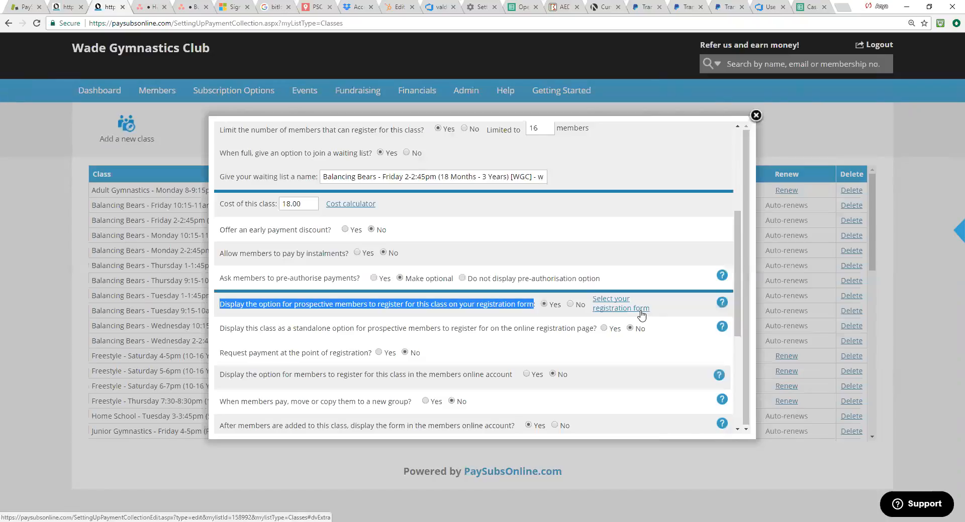
{"action": "left_click", "coordinate": [756, 116]}
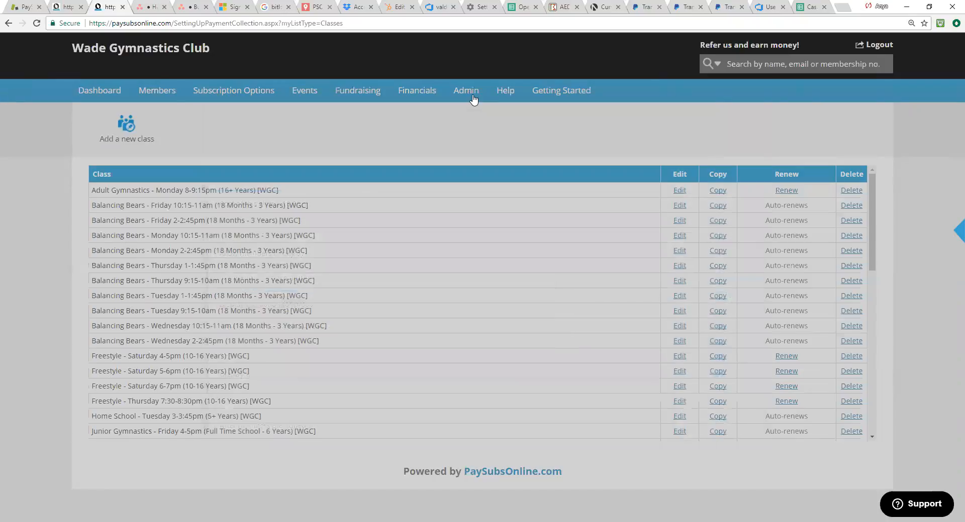
Step: Open the form settings, list the forms not linked to the master, and open the Online Registration form
{"action": "mouse_move", "coordinate": [473, 101]}
{"action": "left_click", "coordinate": [467, 142]}
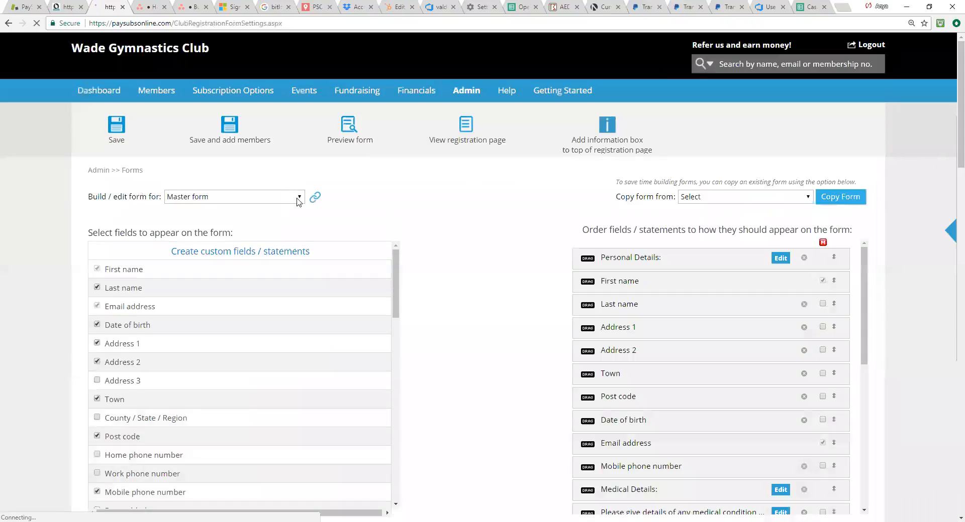
{"action": "left_click", "coordinate": [314, 197]}
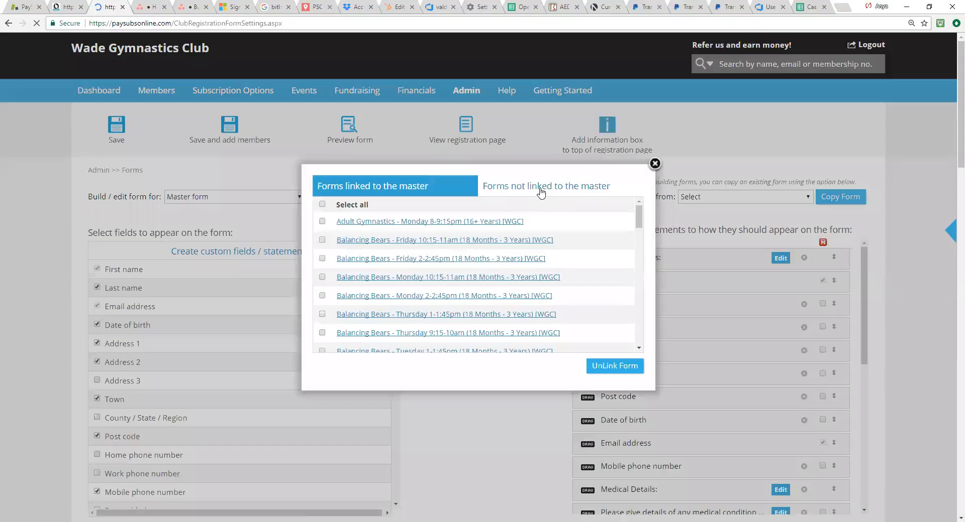
{"action": "left_click", "coordinate": [540, 193]}
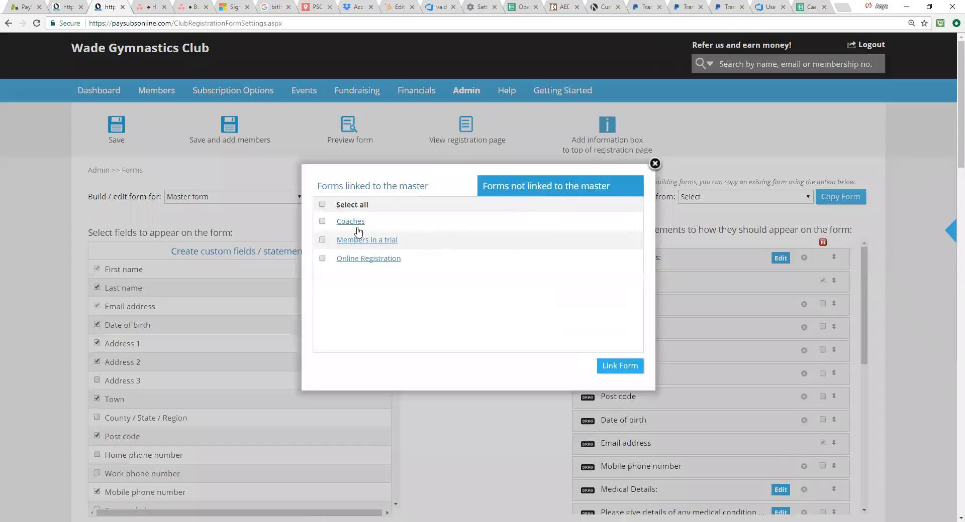
{"action": "left_click", "coordinate": [362, 260]}
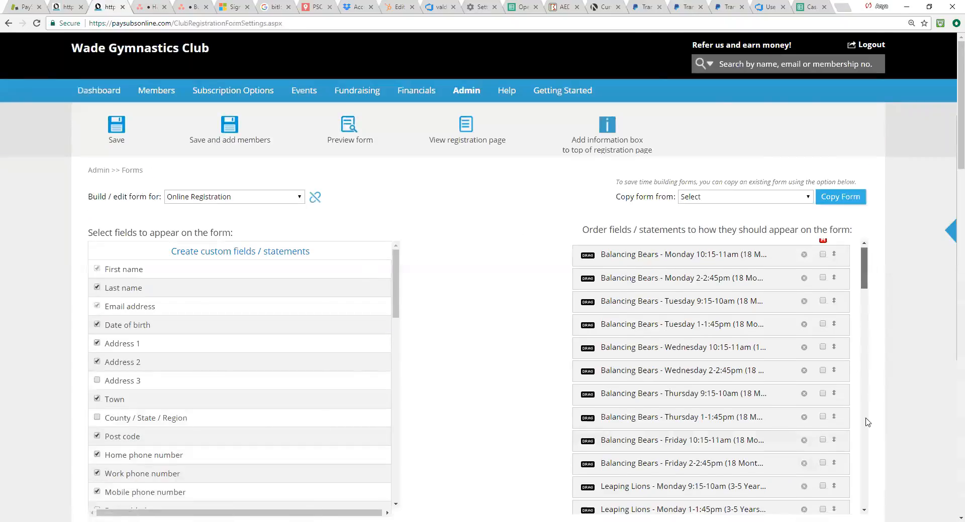
Step: Look through the ordered list of fields and statements on the Online Registration form, down to the consents
{"action": "scroll", "coordinate": [867, 422], "scroll_direction": "down", "scroll_amount": 15}
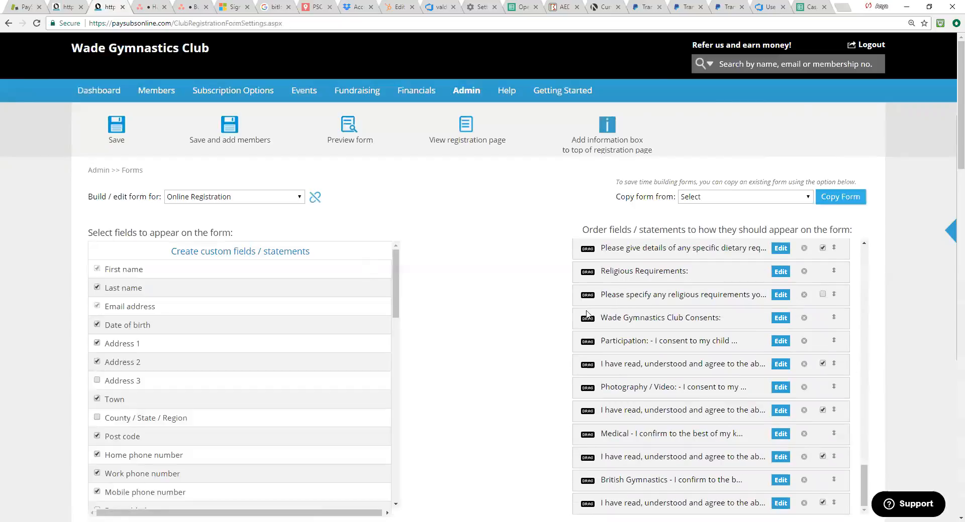
{"action": "scroll", "coordinate": [729, 312], "scroll_direction": "up", "scroll_amount": 2}
{"action": "scroll", "coordinate": [865, 467], "scroll_direction": "up", "scroll_amount": 8}
{"action": "scroll", "coordinate": [866, 251], "scroll_direction": "up", "scroll_amount": 5}
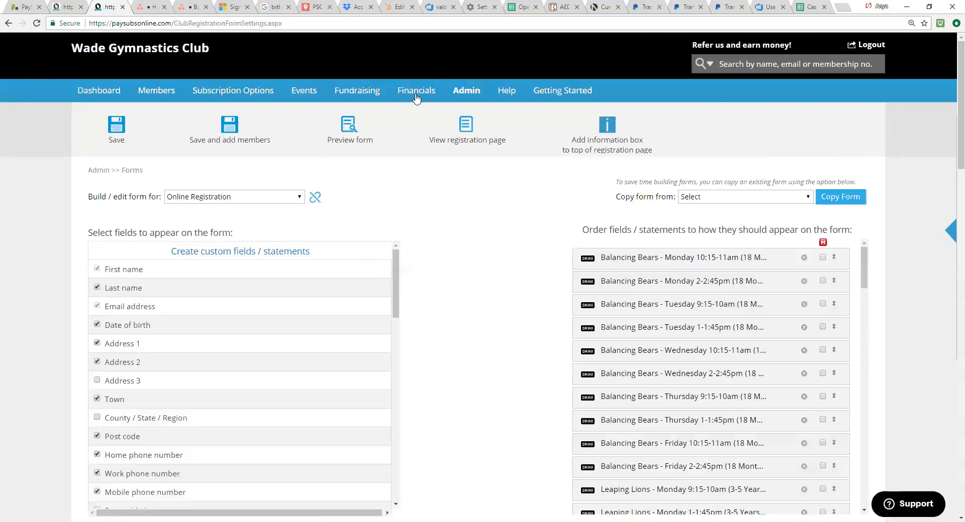
Step: Tick Direct Debit as a payment method in the account settings, then view the GoCardless account creation page and return
{"action": "mouse_move", "coordinate": [421, 93]}
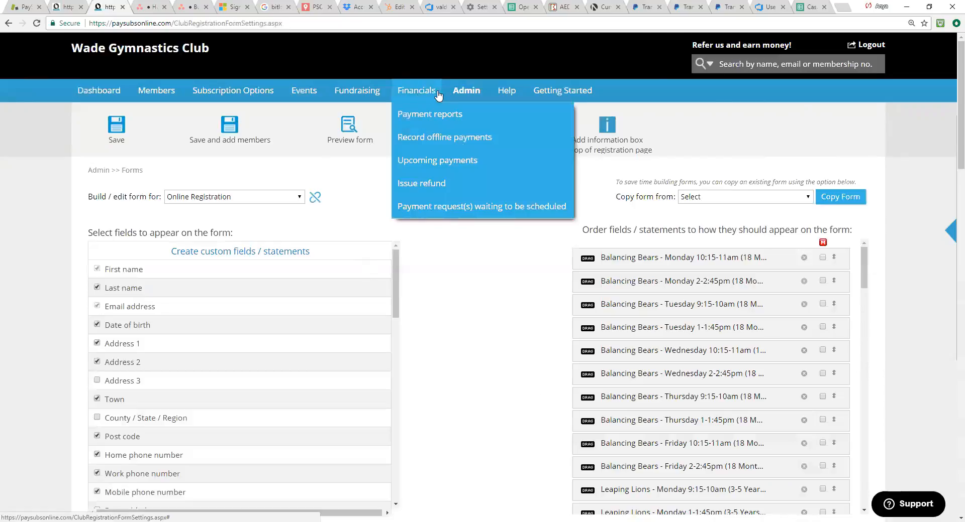
{"action": "mouse_move", "coordinate": [463, 95]}
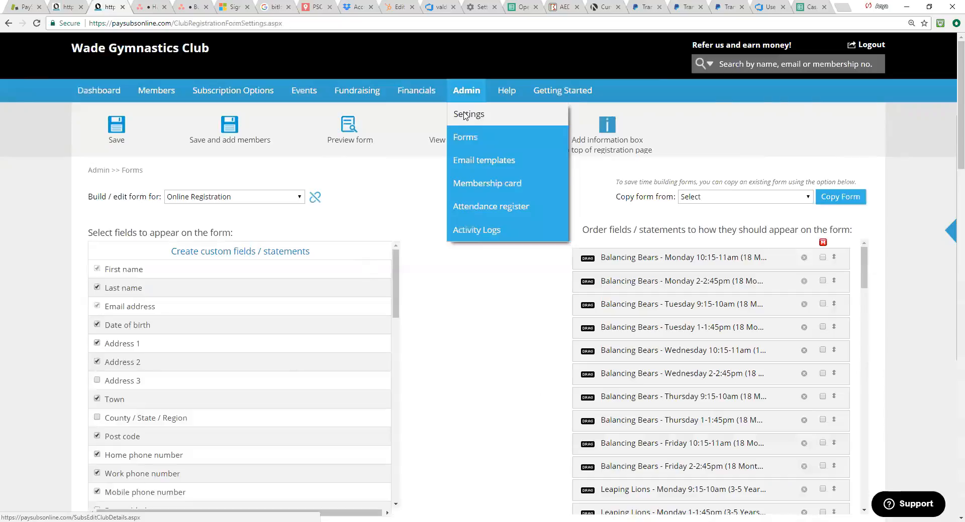
{"action": "left_click", "coordinate": [467, 118]}
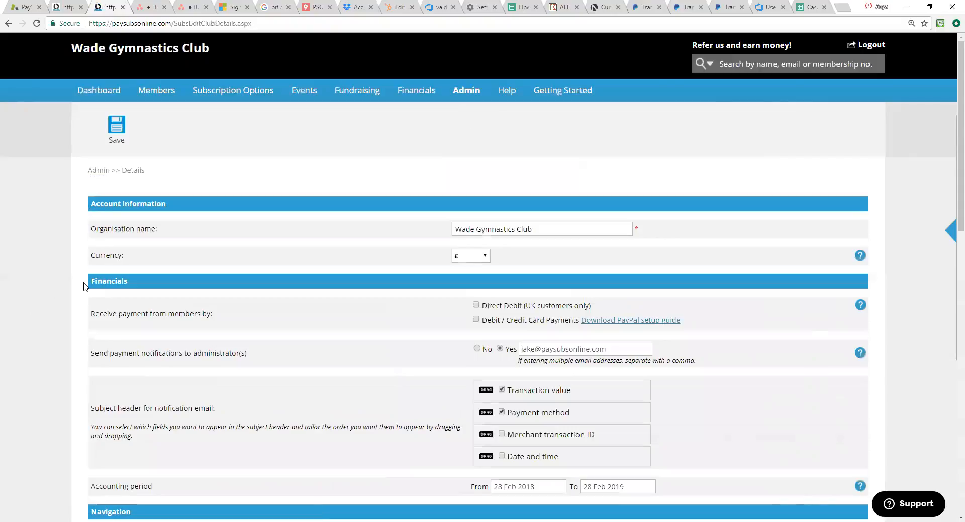
{"action": "left_click_drag", "start_coordinate": [91, 314], "coordinate": [218, 319]}
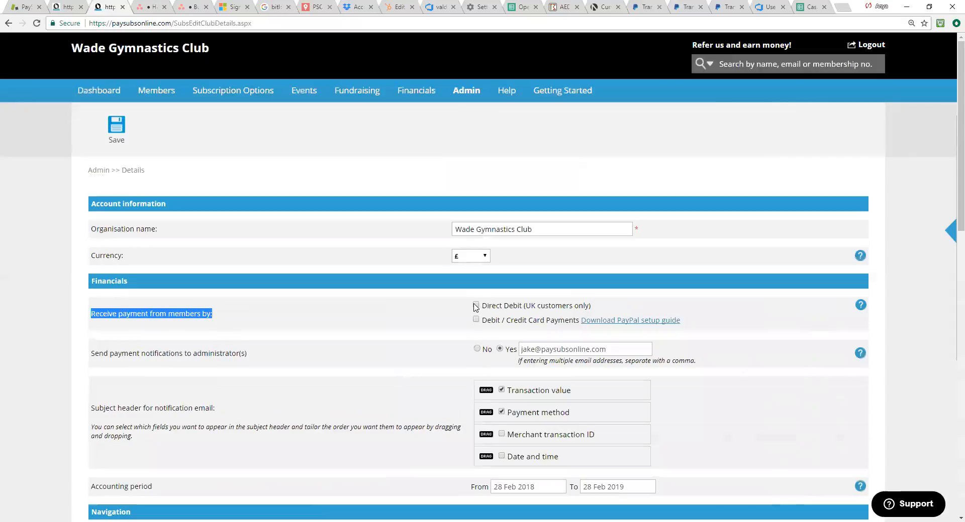
{"action": "left_click", "coordinate": [476, 306]}
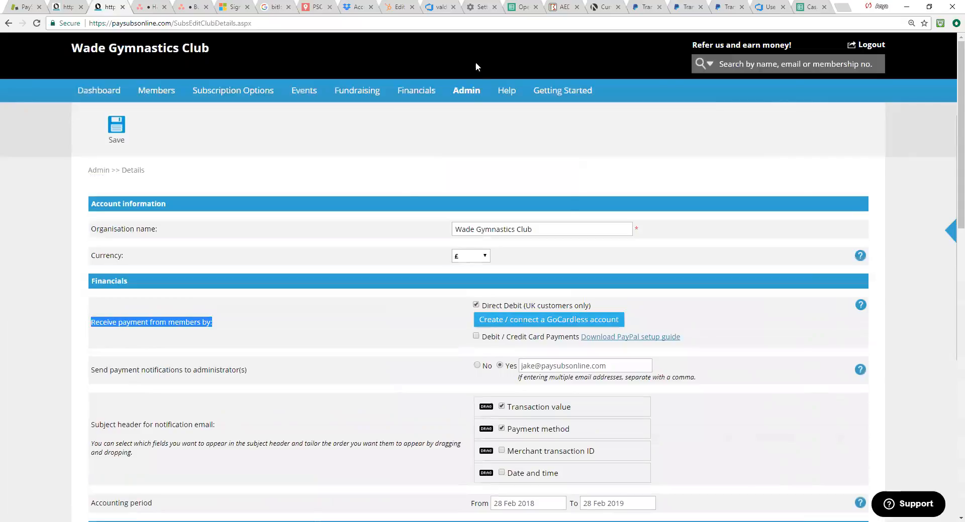
{"action": "left_click", "coordinate": [489, 324]}
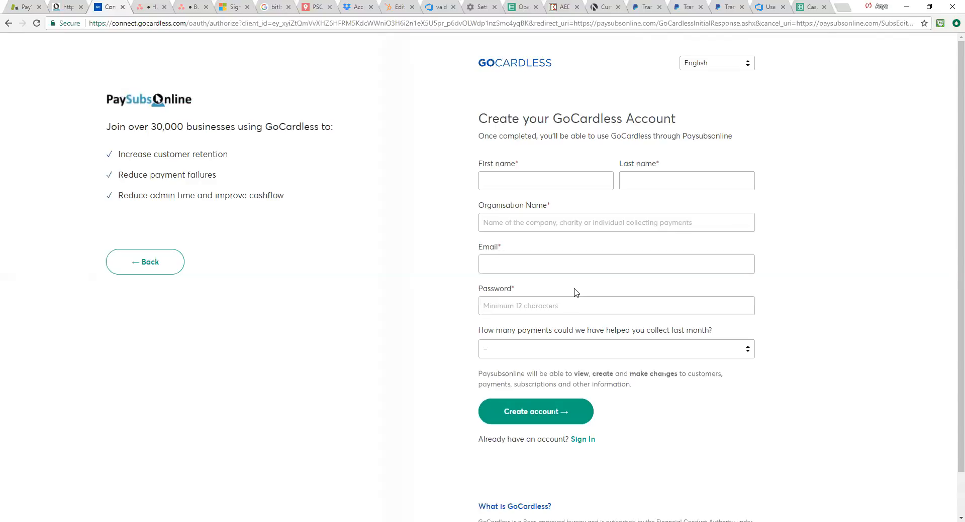
{"action": "left_click", "coordinate": [8, 24]}
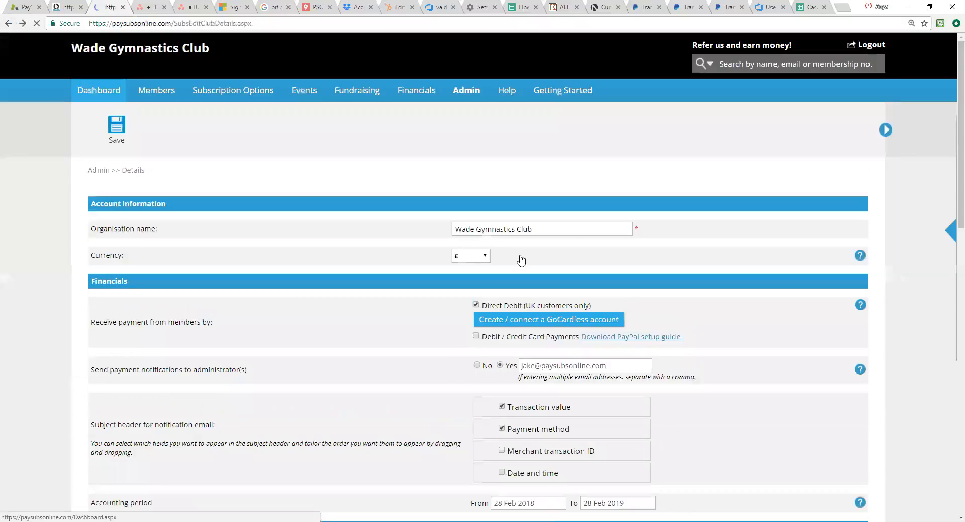
Step: Open the related help article on setting up a GoCardless account, read through its instructions, and close it
{"action": "left_click", "coordinate": [952, 235]}
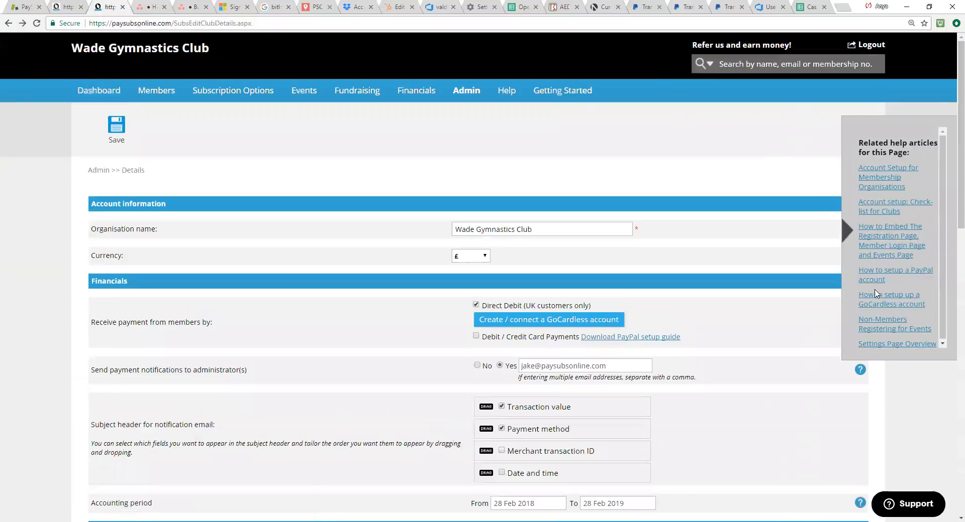
{"action": "left_click", "coordinate": [866, 300]}
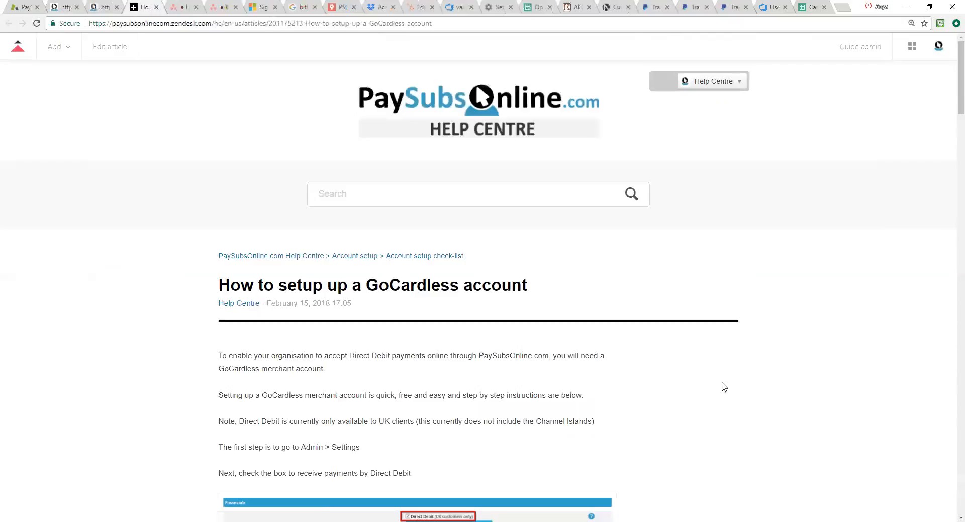
{"action": "scroll", "coordinate": [680, 386], "scroll_direction": "down", "scroll_amount": 3}
{"action": "scroll", "coordinate": [679, 386], "scroll_direction": "down", "scroll_amount": 8}
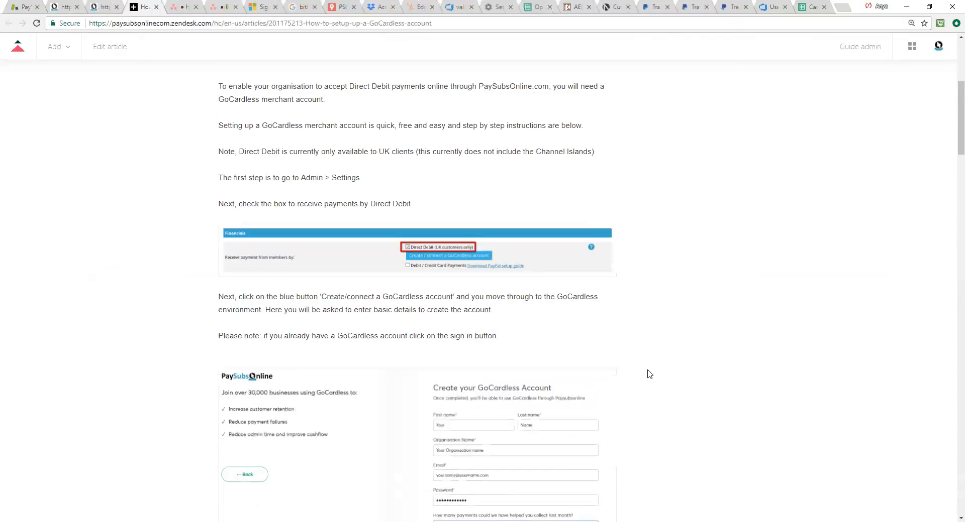
{"action": "scroll", "coordinate": [689, 321], "scroll_direction": "down", "scroll_amount": 12}
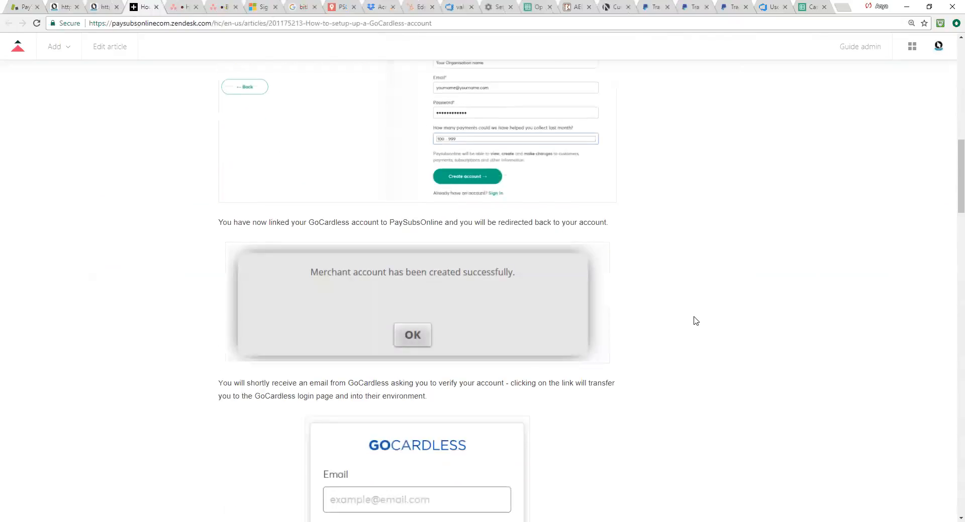
{"action": "scroll", "coordinate": [683, 327], "scroll_direction": "down", "scroll_amount": 14}
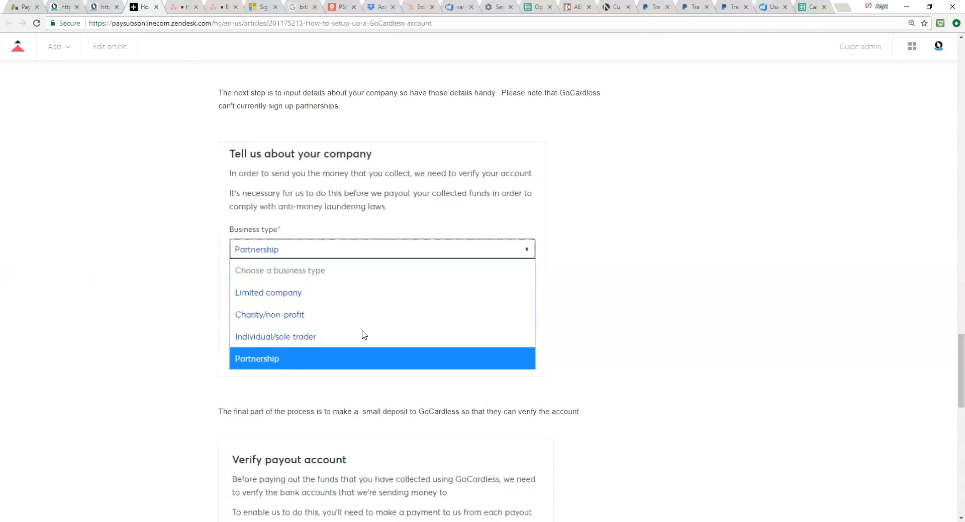
{"action": "scroll", "coordinate": [456, 337], "scroll_direction": "up", "scroll_amount": 15}
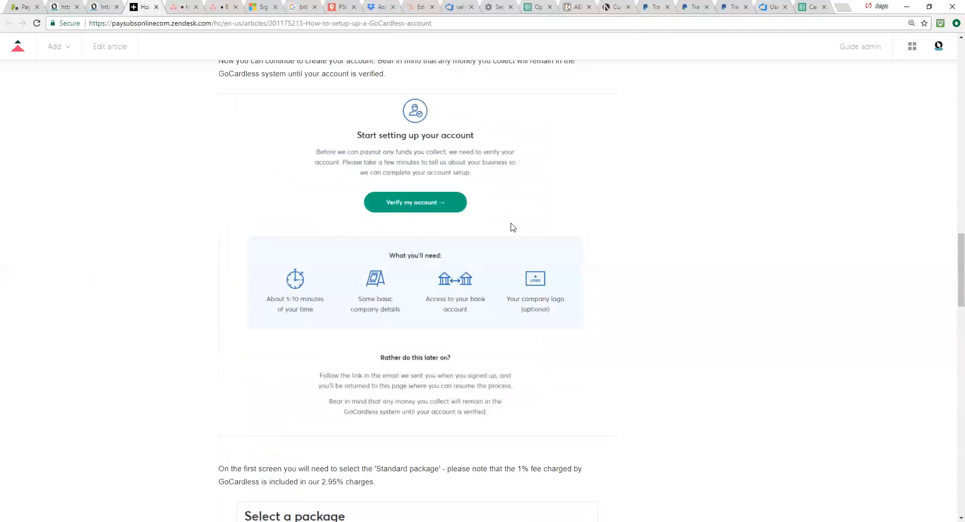
{"action": "scroll", "coordinate": [360, 174], "scroll_direction": "up", "scroll_amount": 12}
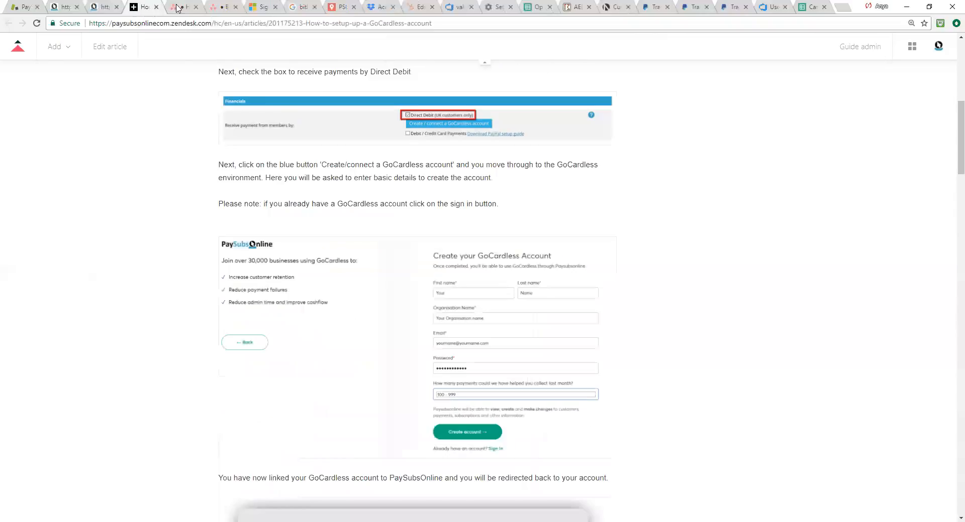
{"action": "left_click", "coordinate": [157, 7]}
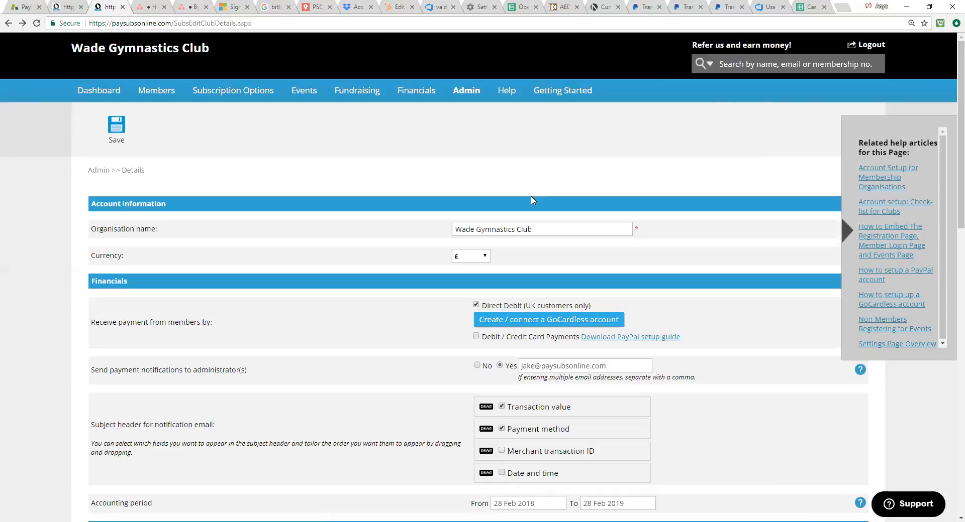
Step: Open the list of classes, show its related help articles, and look through the classes and their renewal options
{"action": "left_click", "coordinate": [403, 97]}
{"action": "mouse_move", "coordinate": [247, 107]}
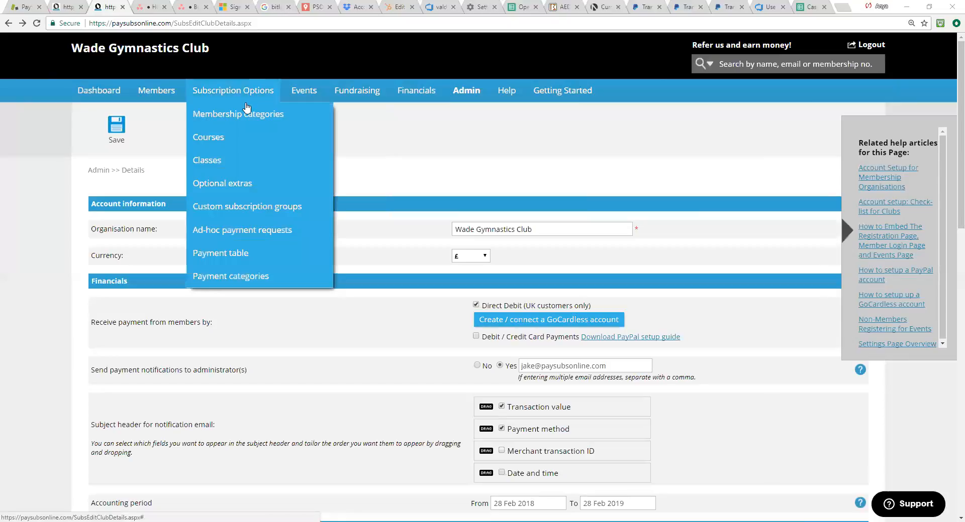
{"action": "left_click", "coordinate": [238, 159]}
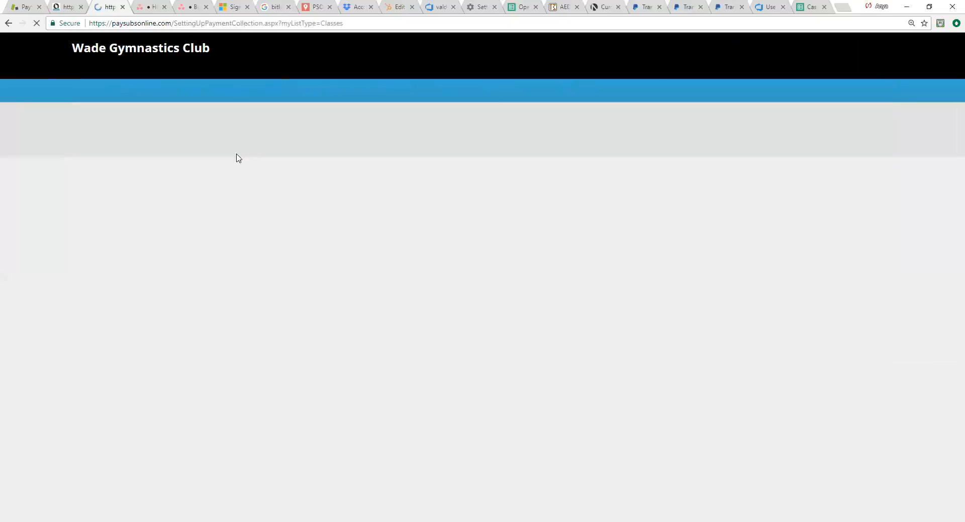
{"action": "left_click", "coordinate": [953, 235]}
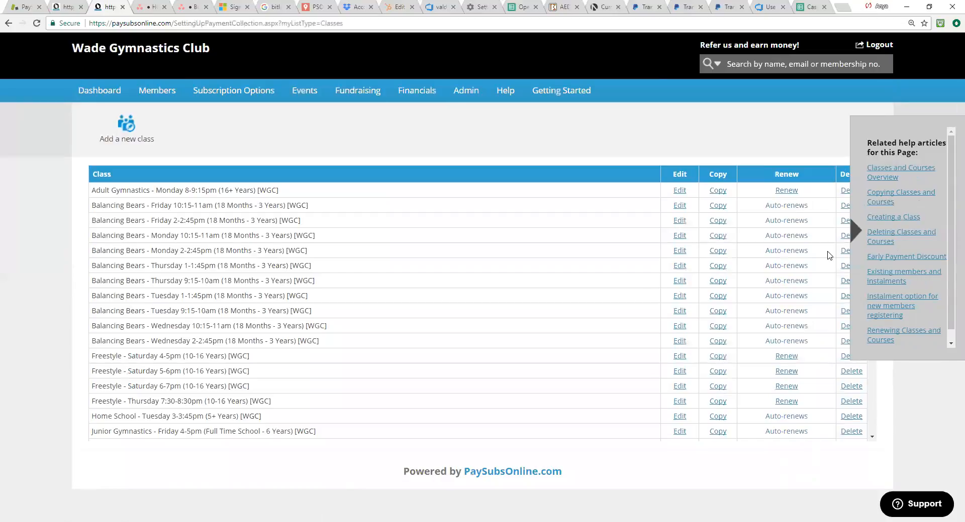
{"action": "scroll", "coordinate": [416, 290], "scroll_direction": "down", "scroll_amount": 1}
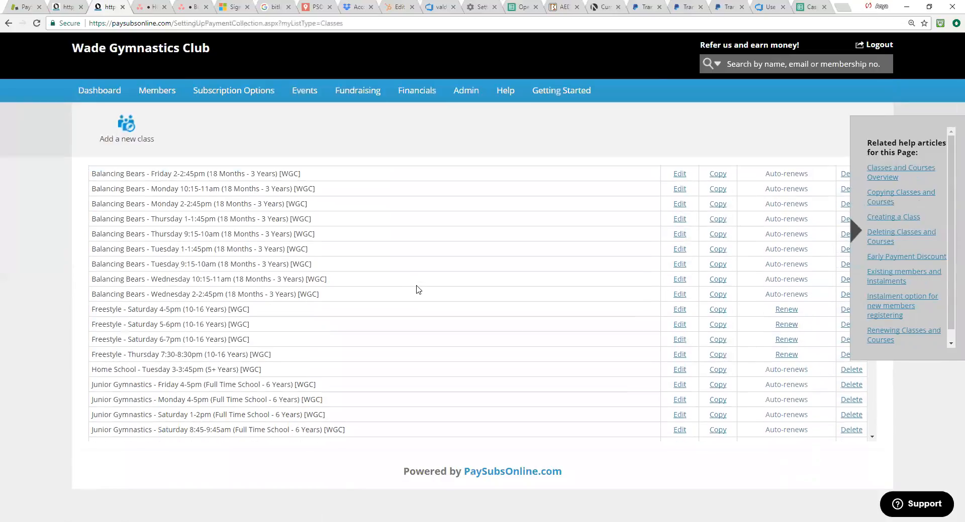
{"action": "scroll", "coordinate": [416, 290], "scroll_direction": "up", "scroll_amount": 1}
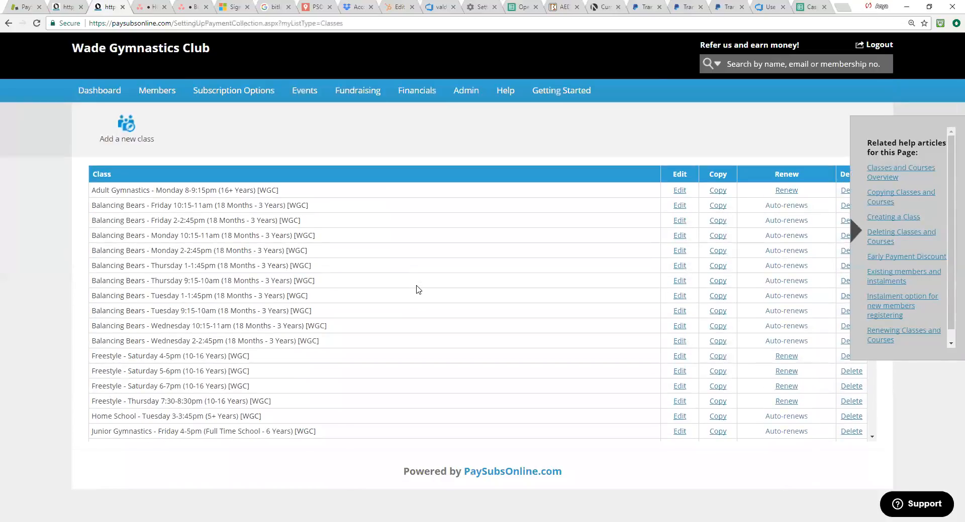
{"action": "scroll", "coordinate": [427, 287], "scroll_direction": "down", "scroll_amount": 2}
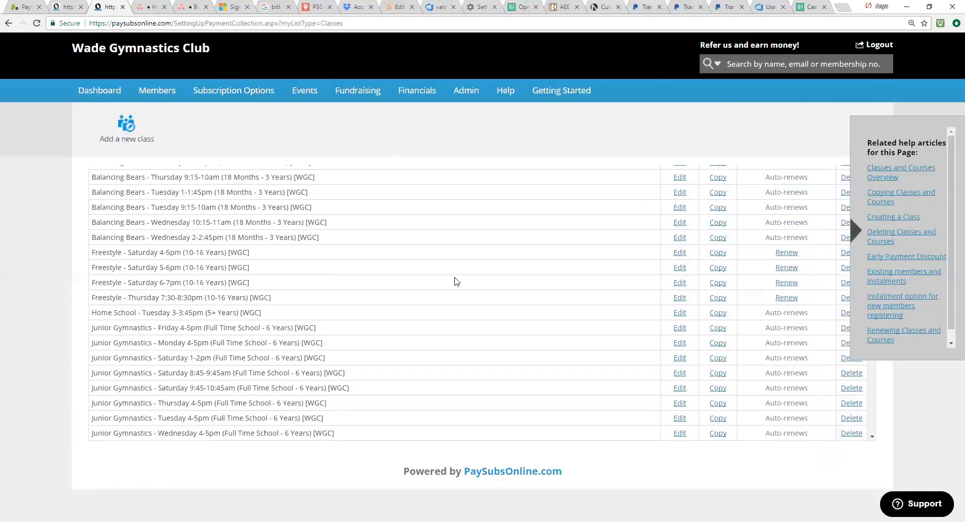
{"action": "scroll", "coordinate": [451, 282], "scroll_direction": "up", "scroll_amount": 2}
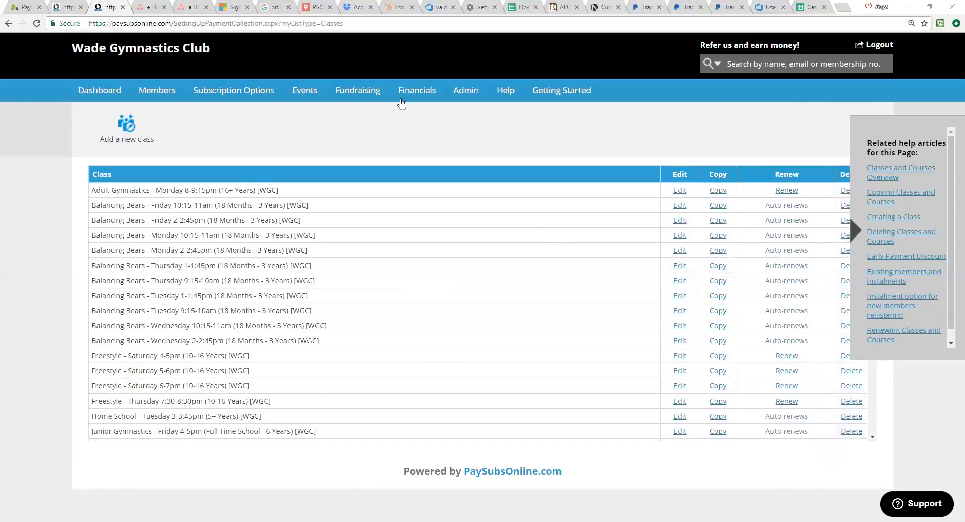
Step: Open the Coaches member group and start adding a new member to it
{"action": "mouse_move", "coordinate": [167, 97]}
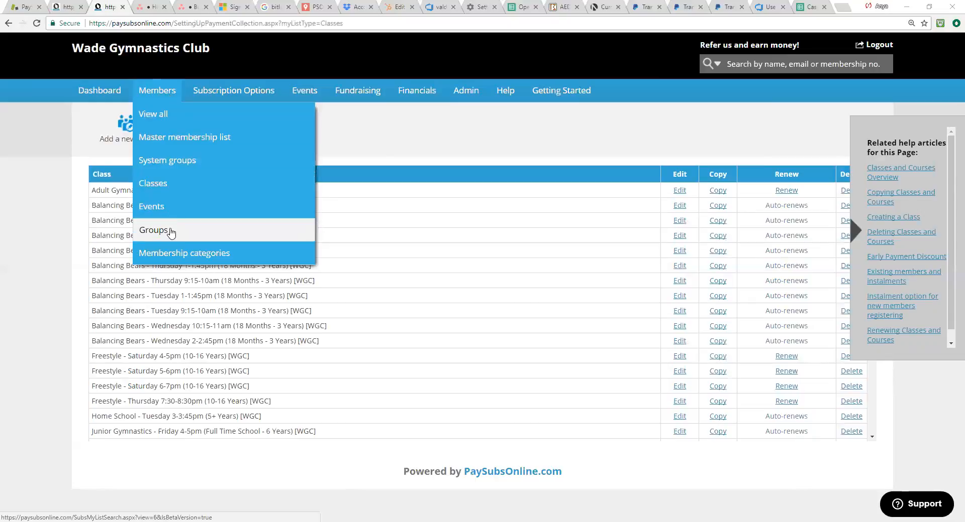
{"action": "left_click", "coordinate": [171, 233]}
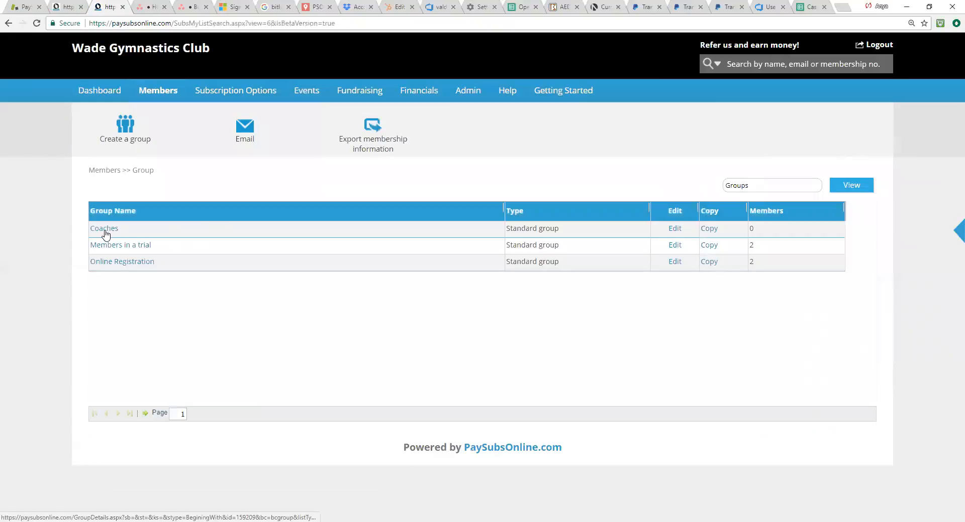
{"action": "left_click", "coordinate": [104, 229]}
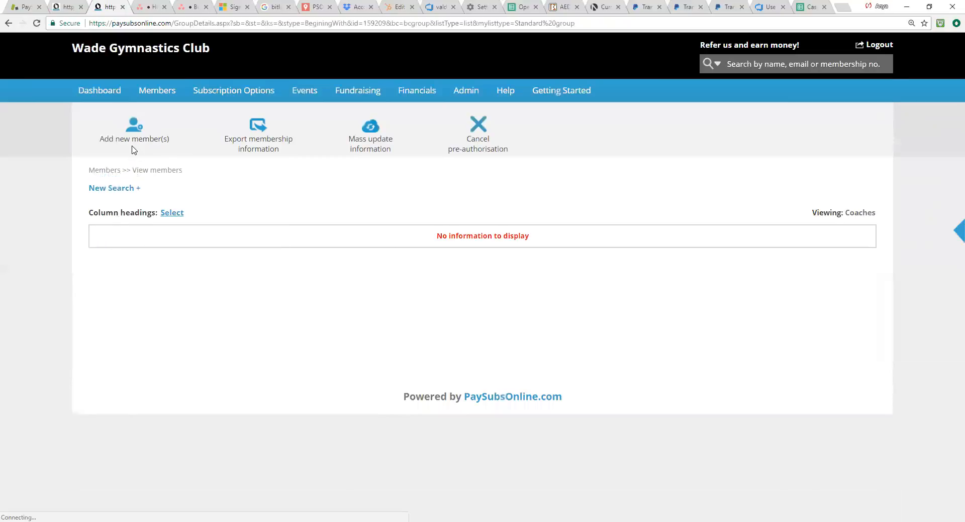
{"action": "left_click", "coordinate": [134, 141]}
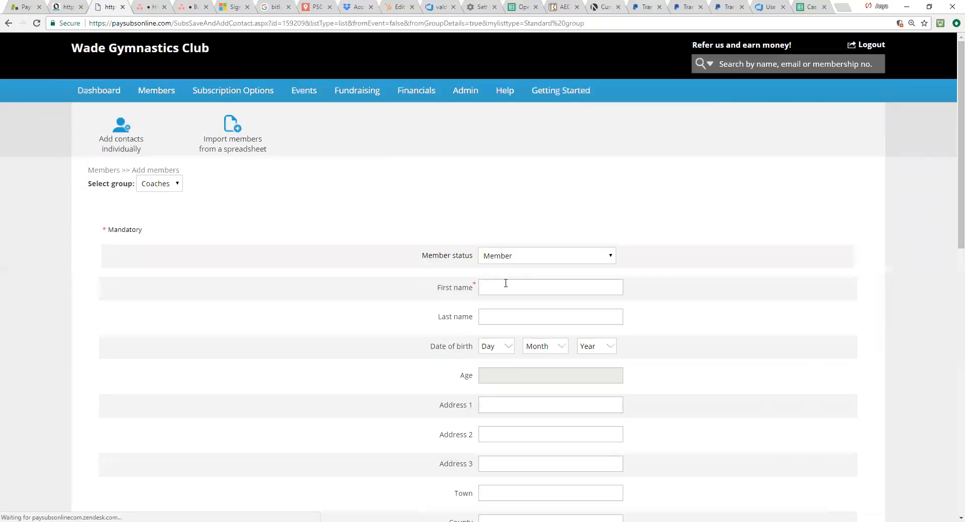
Step: Enter the new coach's first name and last name in the member details
{"action": "left_click", "coordinate": [505, 283]}
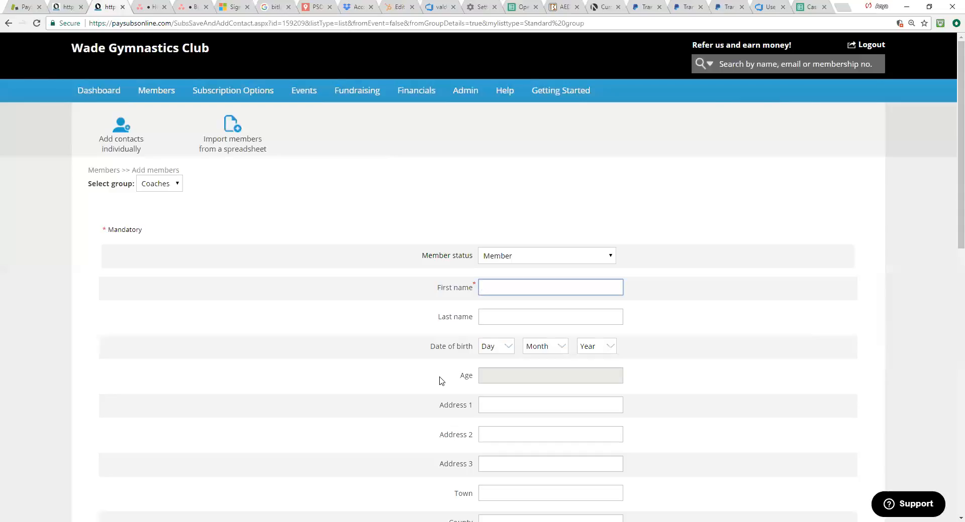
{"action": "type", "text": "ey"}
{"action": "left_click", "coordinate": [493, 321]}
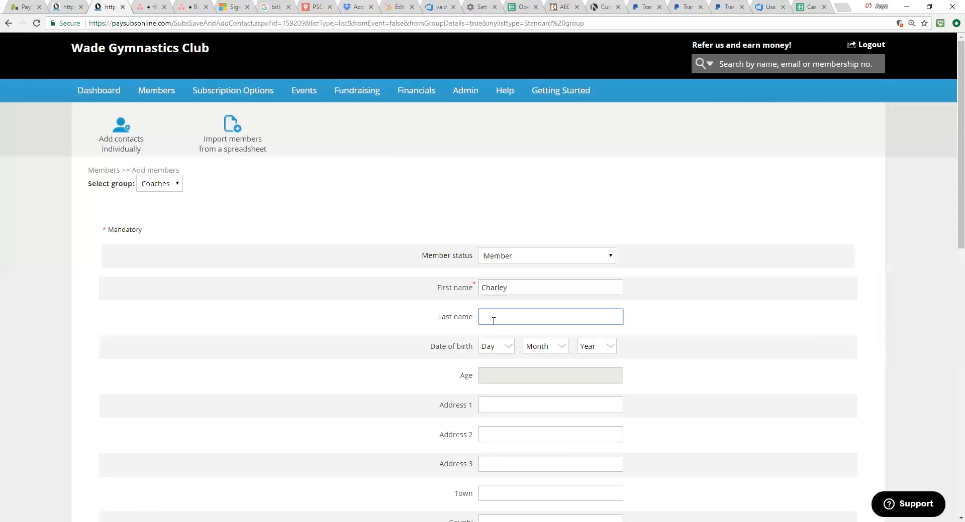
{"action": "type", "text": "S"}
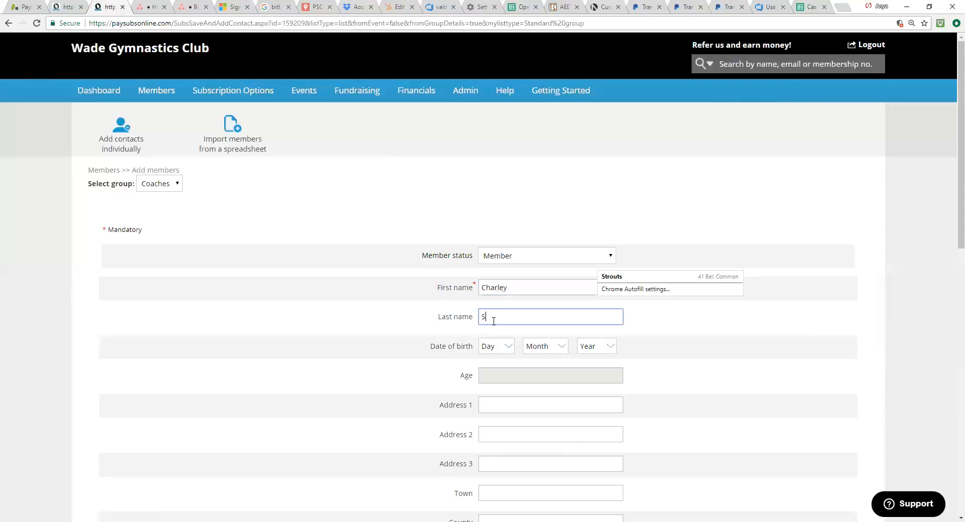
{"action": "key", "text": "BackSpace"}
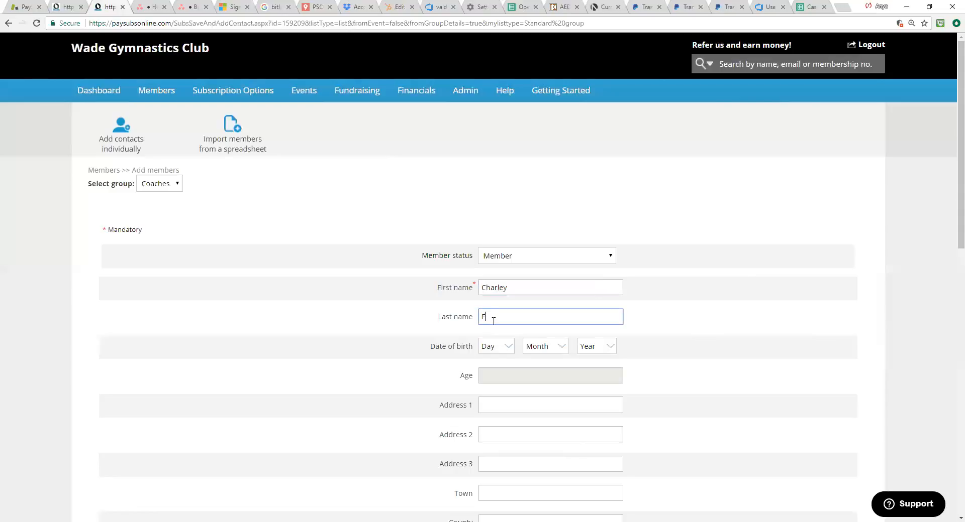
Step: Enter the new coach's email address in the member details
{"action": "scroll", "coordinate": [578, 392], "scroll_direction": "down", "scroll_amount": 7}
{"action": "left_click", "coordinate": [505, 318]}
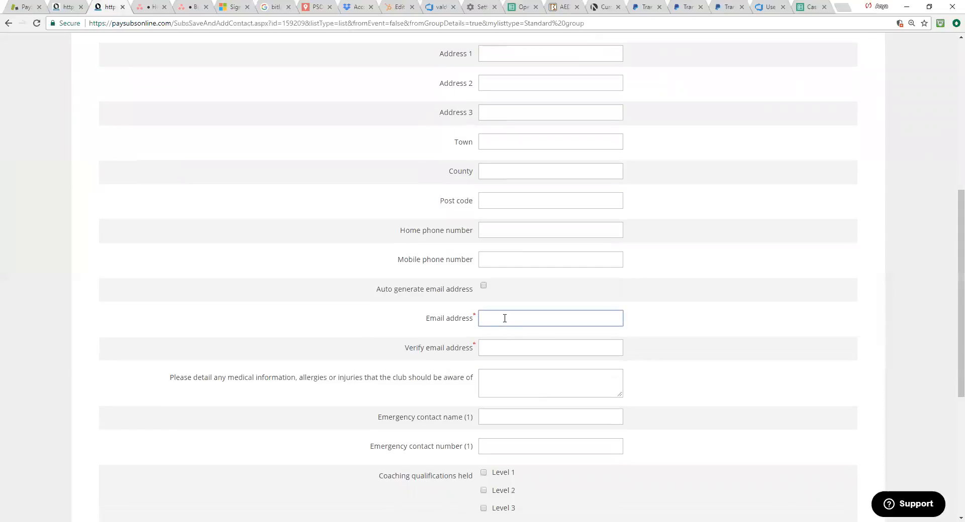
{"action": "key", "text": "ctrl+plus"}
{"action": "key", "text": "ctrl+plus"}
{"action": "key", "text": "ctrl+plus"}
{"action": "scroll", "coordinate": [551, 419], "scroll_direction": "down", "scroll_amount": 2}
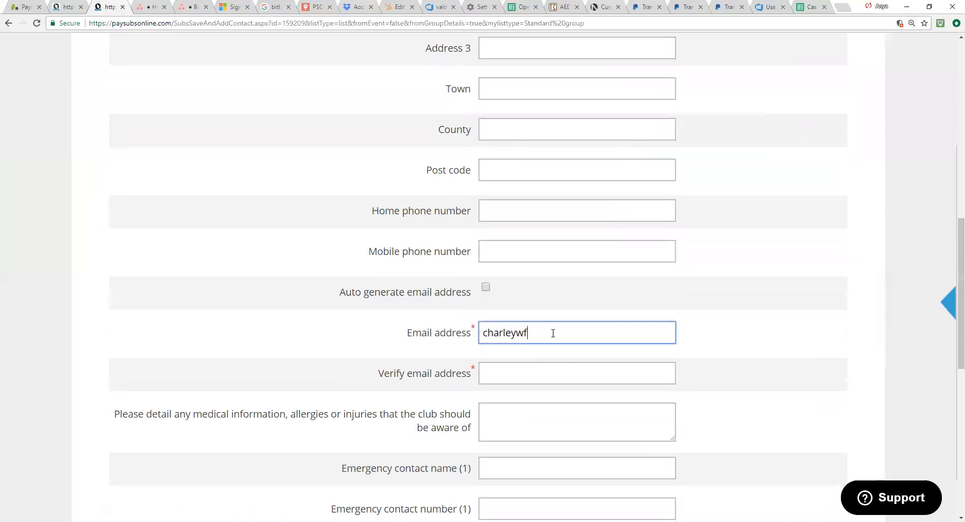
{"action": "type", "text": "@icloud.com"}
Step: Copy the coach's email address into the email verification field
{"action": "left_click_drag", "start_coordinate": [587, 333], "coordinate": [473, 327]}
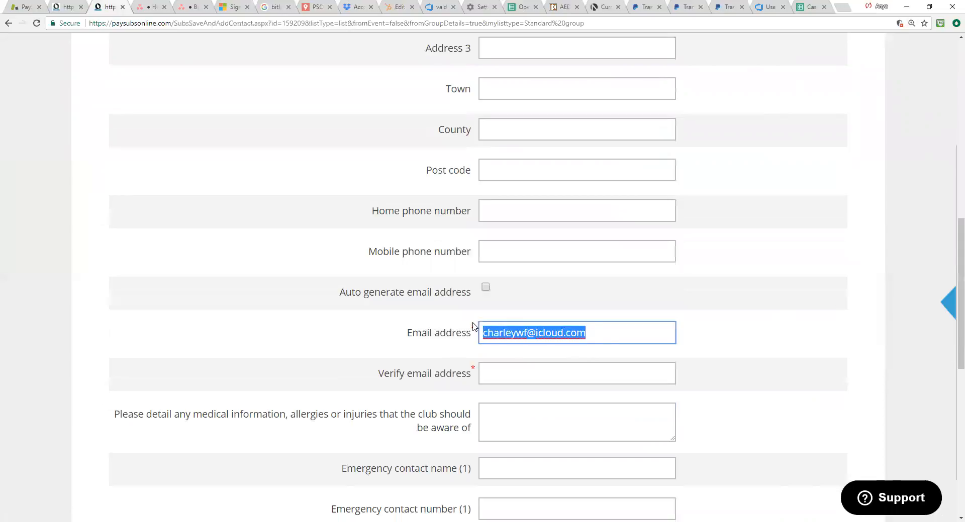
{"action": "key", "text": "ctrl+c"}
{"action": "scroll", "coordinate": [544, 357], "scroll_direction": "down", "scroll_amount": 1}
{"action": "left_click", "coordinate": [502, 323]}
{"action": "key", "text": "ctrl+v"}
{"action": "scroll", "coordinate": [647, 312], "scroll_direction": "down", "scroll_amount": 8}
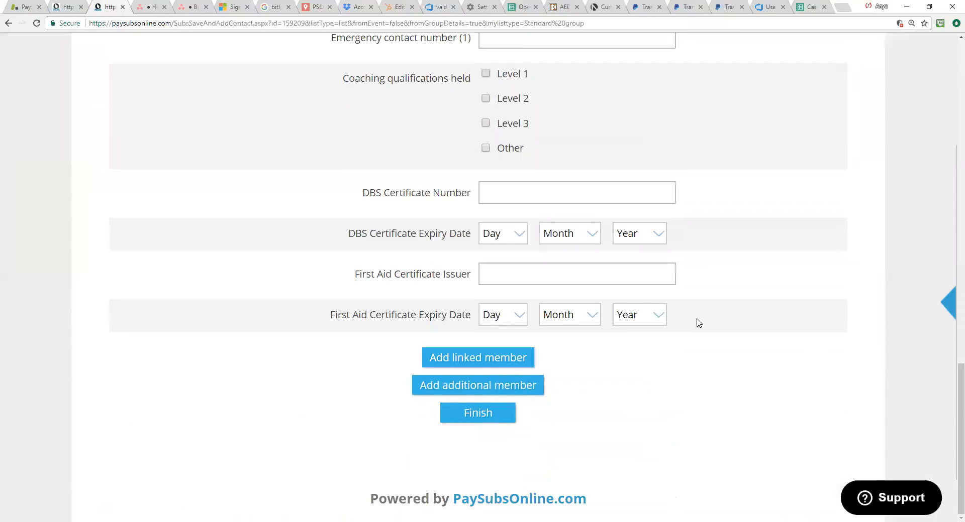
Step: Check the remaining coach form fields and finish adding the member to the Coaches group
{"action": "scroll", "coordinate": [740, 310], "scroll_direction": "up", "scroll_amount": 5}
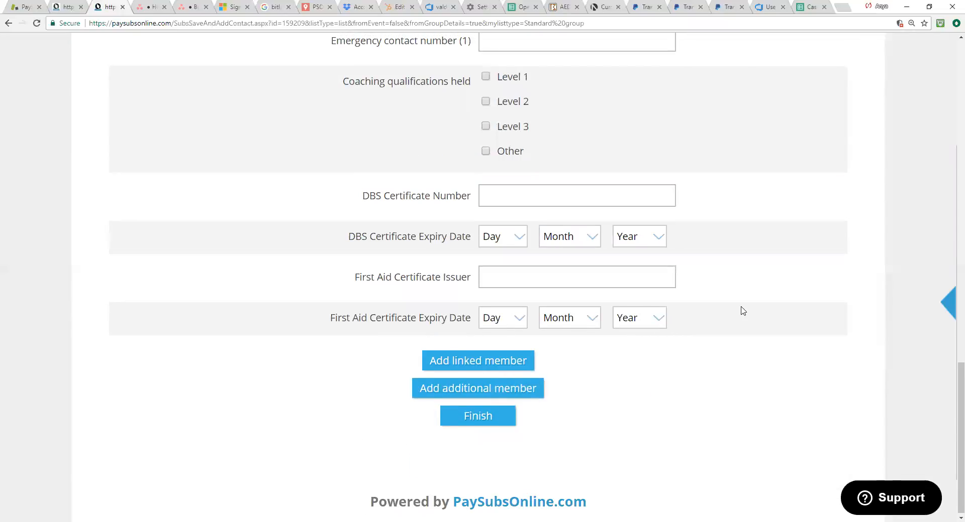
{"action": "scroll", "coordinate": [740, 310], "scroll_direction": "up", "scroll_amount": 5}
{"action": "scroll", "coordinate": [703, 312], "scroll_direction": "down", "scroll_amount": 4}
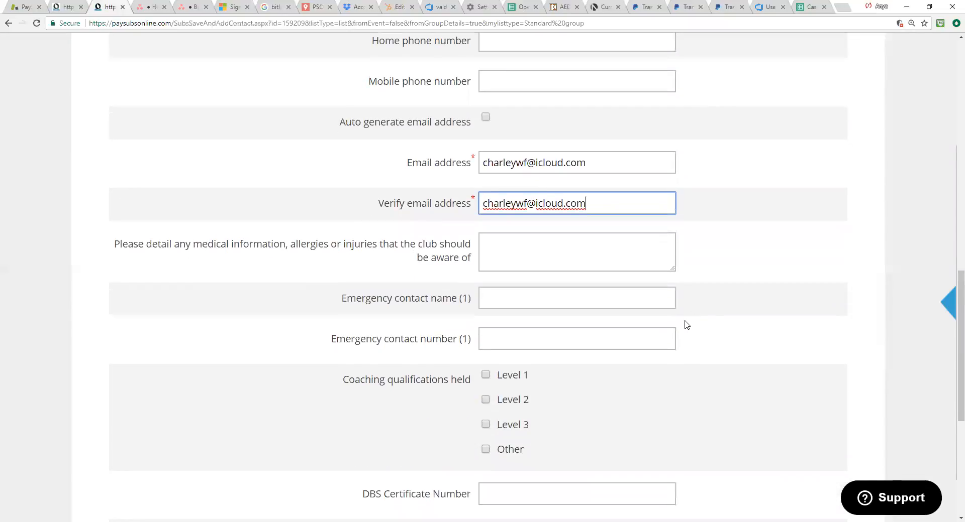
{"action": "scroll", "coordinate": [535, 338], "scroll_direction": "down", "scroll_amount": 6}
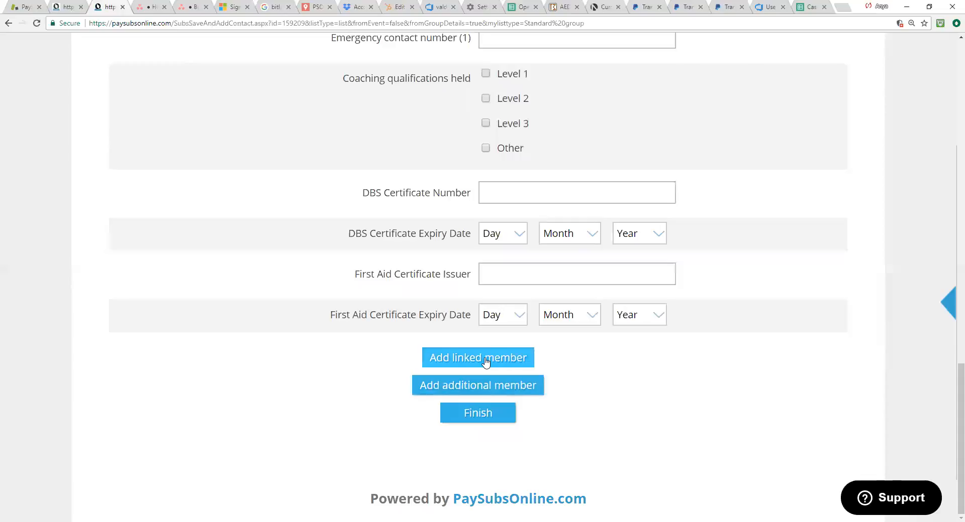
{"action": "left_click", "coordinate": [478, 413]}
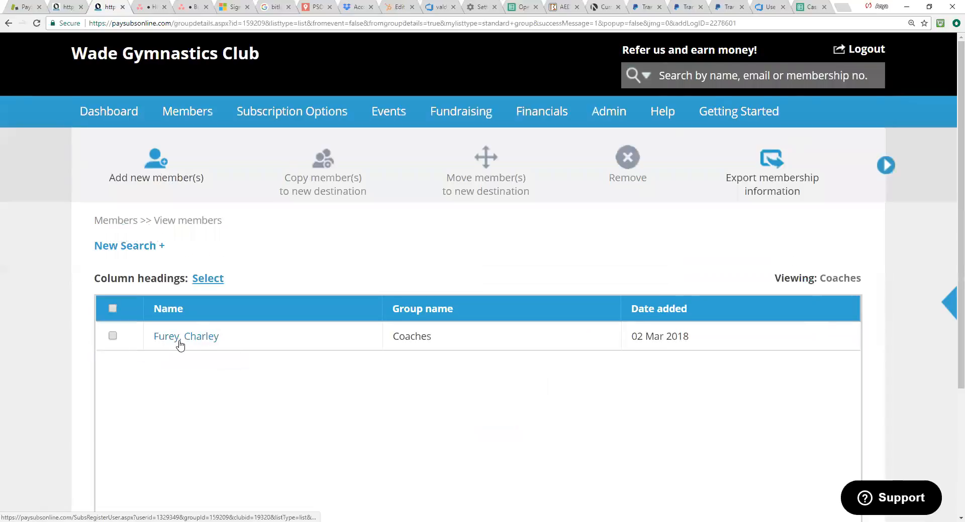
Step: Open the new coach's member record and go to its access rights
{"action": "left_click", "coordinate": [208, 341]}
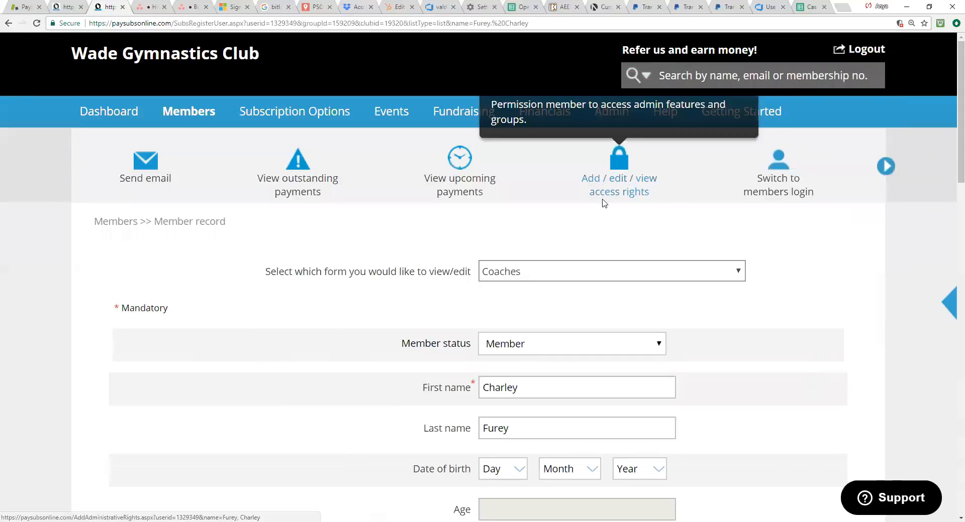
{"action": "key", "text": "ctrl+plus"}
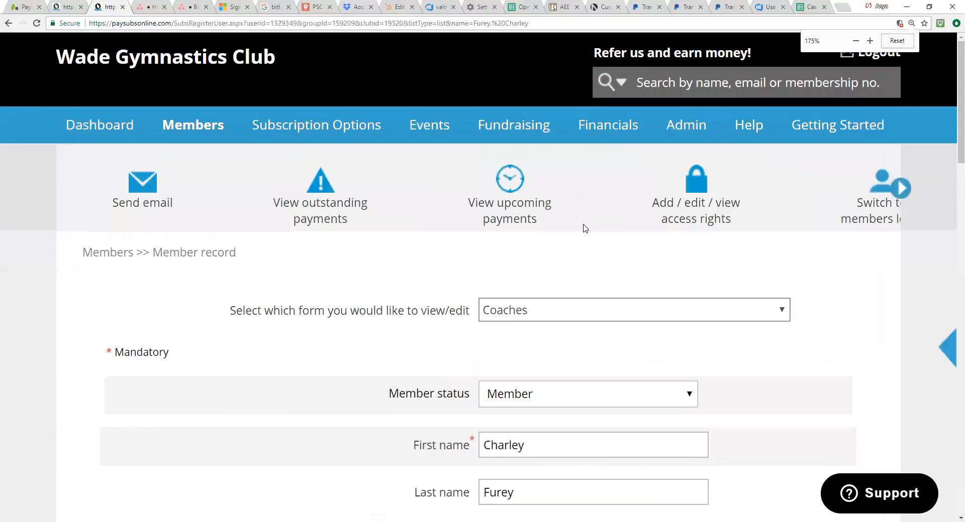
{"action": "key", "text": "ctrl+minus"}
{"action": "key", "text": "ctrl+minus"}
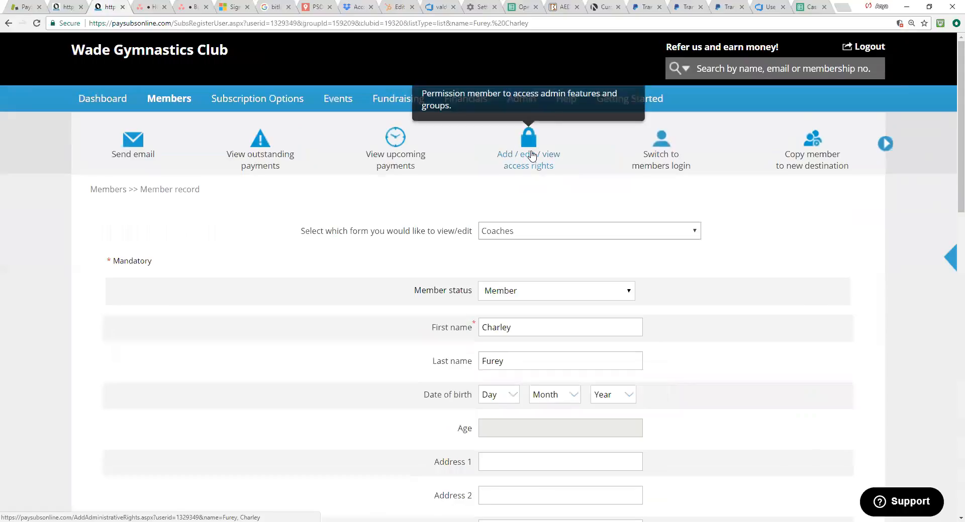
{"action": "left_click", "coordinate": [530, 154]}
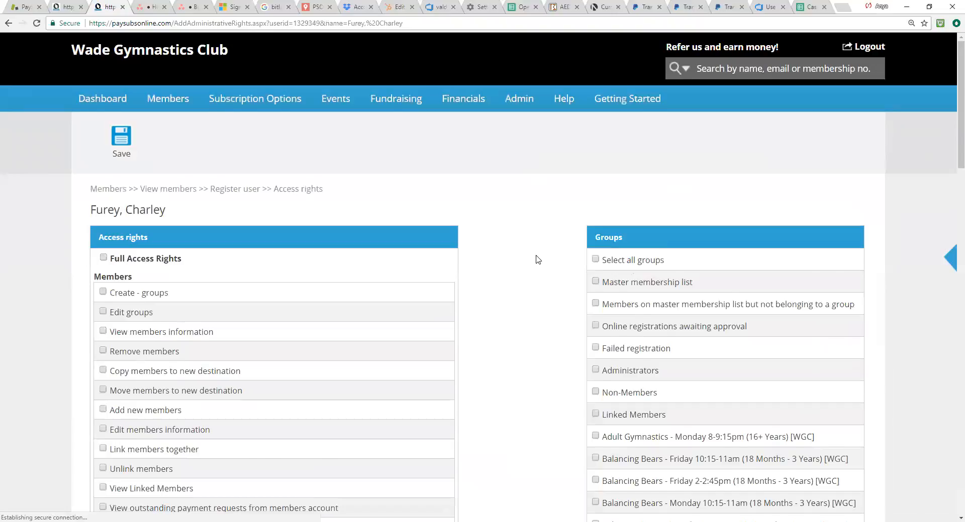
Step: Examine the access rights and groups that can be permitted for the coach
{"action": "scroll", "coordinate": [535, 259], "scroll_direction": "down", "scroll_amount": 1}
{"action": "scroll", "coordinate": [535, 259], "scroll_direction": "down", "scroll_amount": 1}
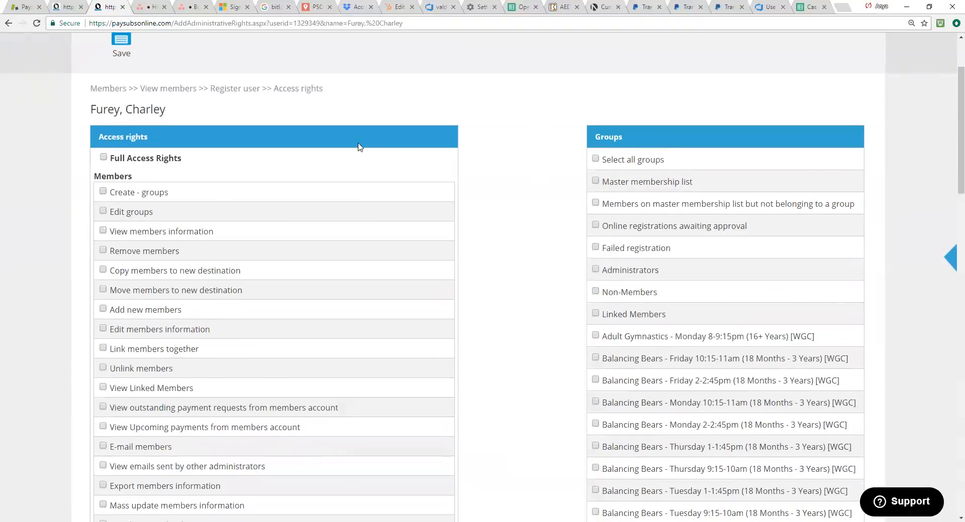
{"action": "scroll", "coordinate": [249, 289], "scroll_direction": "down", "scroll_amount": 1}
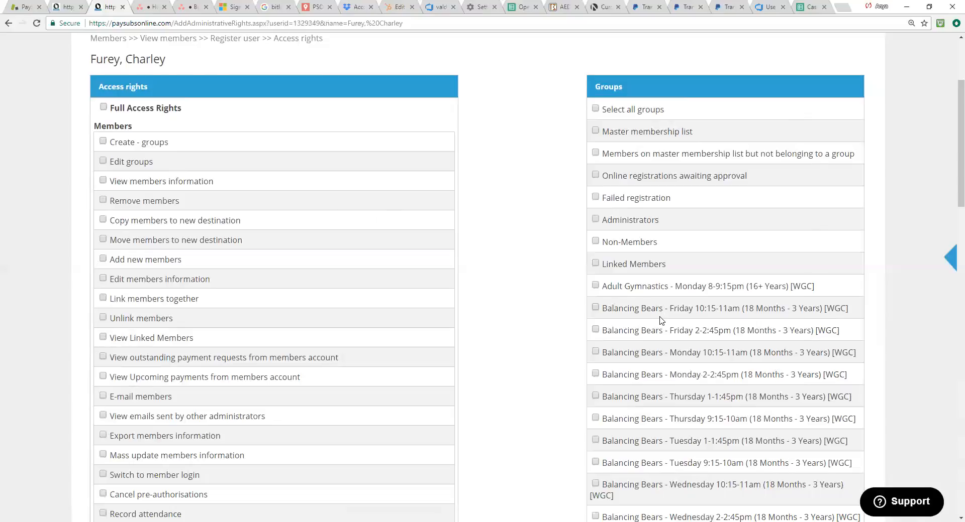
{"action": "scroll", "coordinate": [686, 347], "scroll_direction": "up", "scroll_amount": 2}
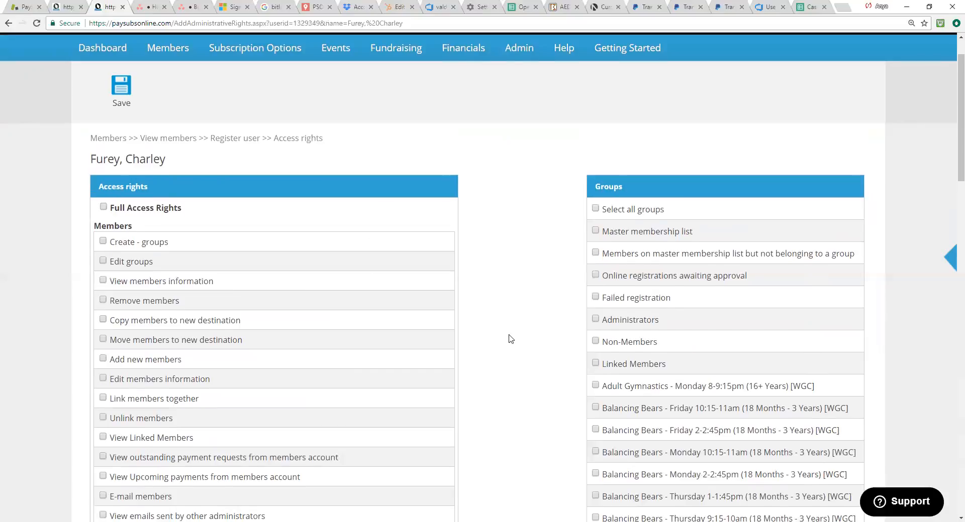
{"action": "scroll", "coordinate": [534, 297], "scroll_direction": "down", "scroll_amount": 3}
{"action": "scroll", "coordinate": [413, 324], "scroll_direction": "up", "scroll_amount": 4}
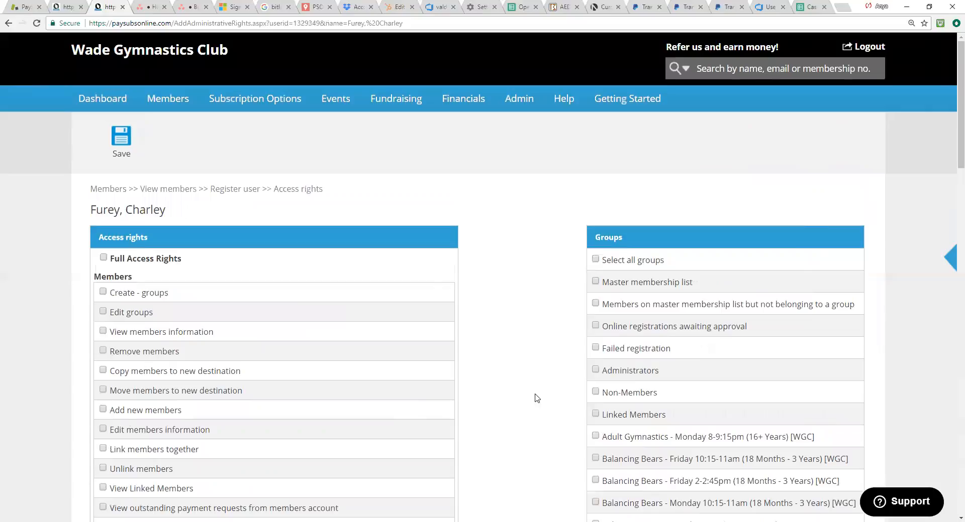
{"action": "scroll", "coordinate": [565, 315], "scroll_direction": "down", "scroll_amount": 1}
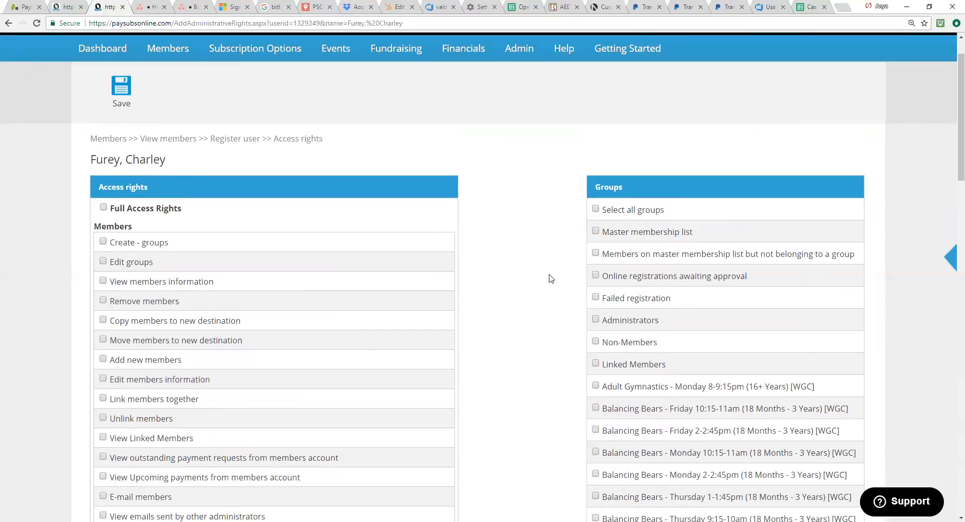
{"action": "scroll", "coordinate": [495, 299], "scroll_direction": "up", "scroll_amount": 1}
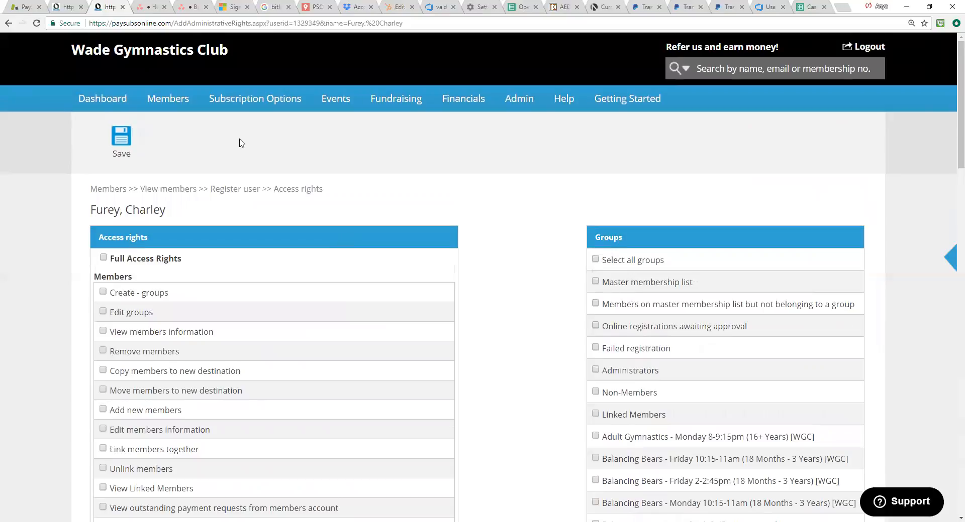
Step: Return to the list of all member groups and start a new group email
{"action": "mouse_move", "coordinate": [180, 112]}
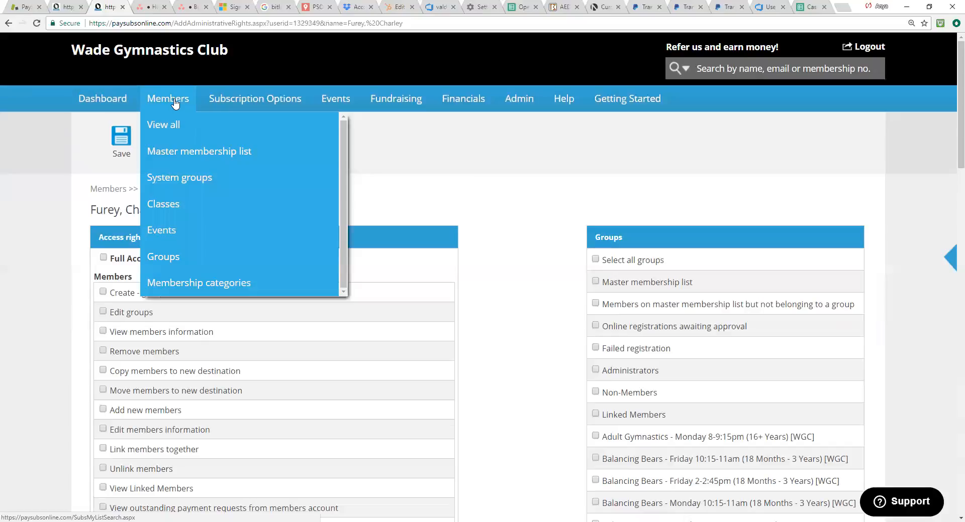
{"action": "left_click", "coordinate": [172, 125]}
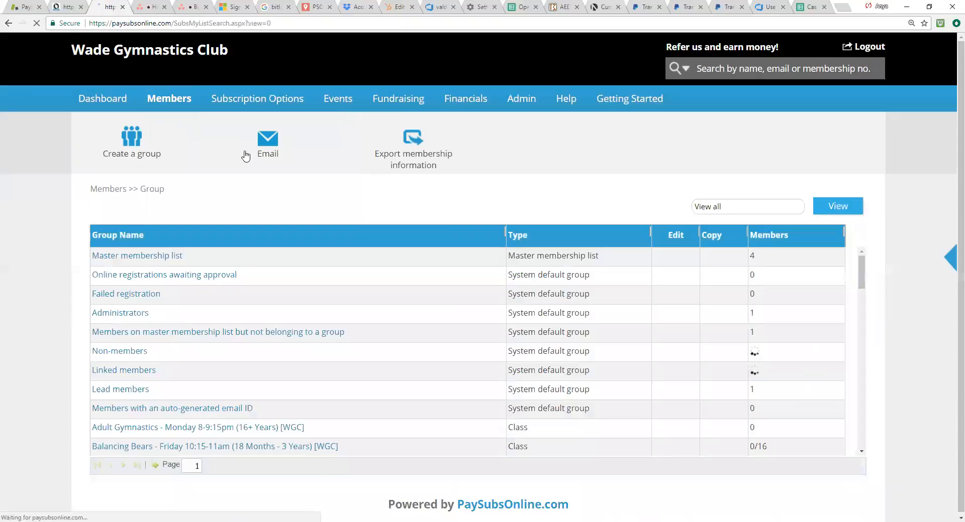
{"action": "mouse_move", "coordinate": [262, 156]}
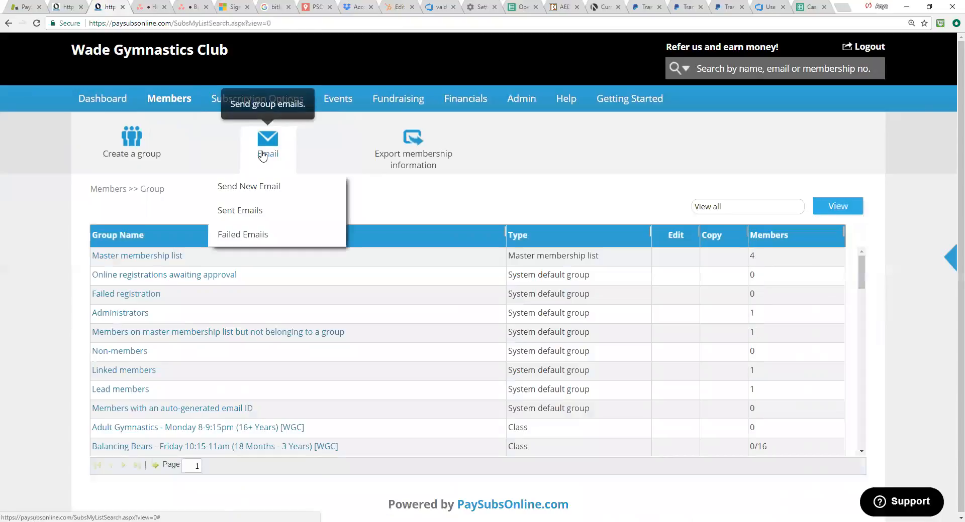
{"action": "left_click", "coordinate": [267, 190]}
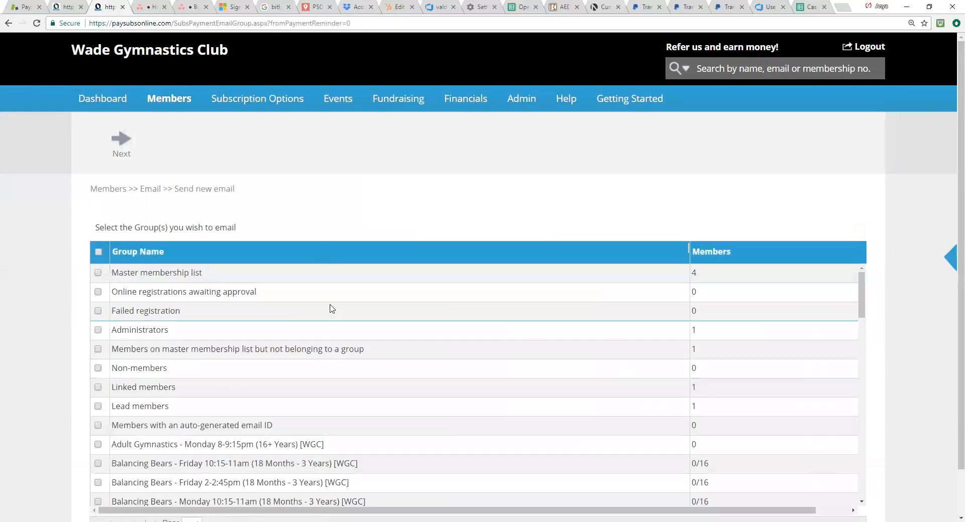
Step: Choose only the Coaches group as the email's recipients and continue to the email editor
{"action": "left_click", "coordinate": [98, 274]}
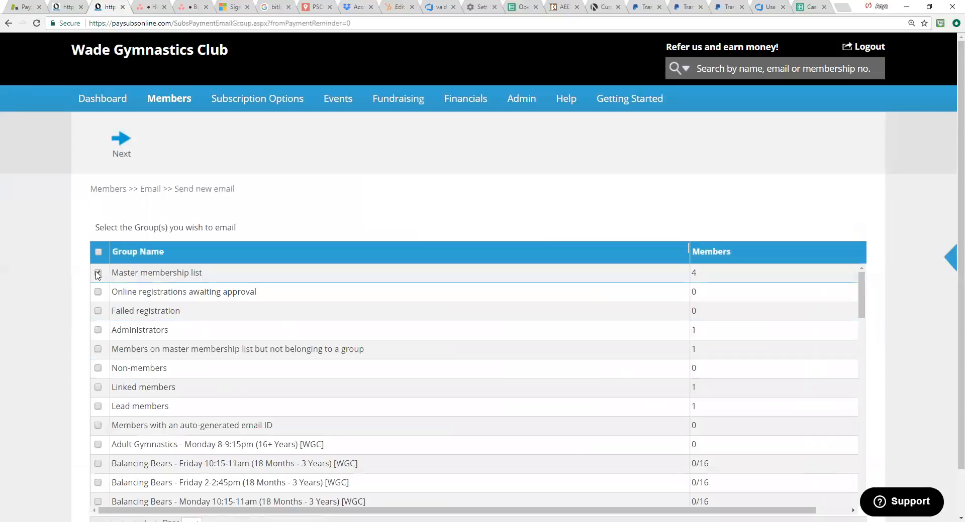
{"action": "scroll", "coordinate": [108, 427], "scroll_direction": "down", "scroll_amount": 4}
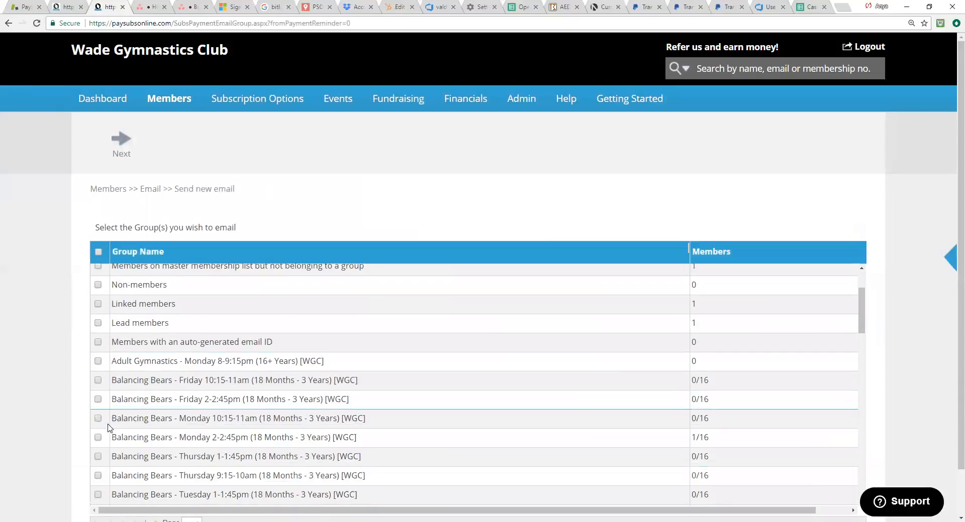
{"action": "scroll", "coordinate": [109, 430], "scroll_direction": "down", "scroll_amount": 2}
{"action": "left_click", "coordinate": [98, 353]}
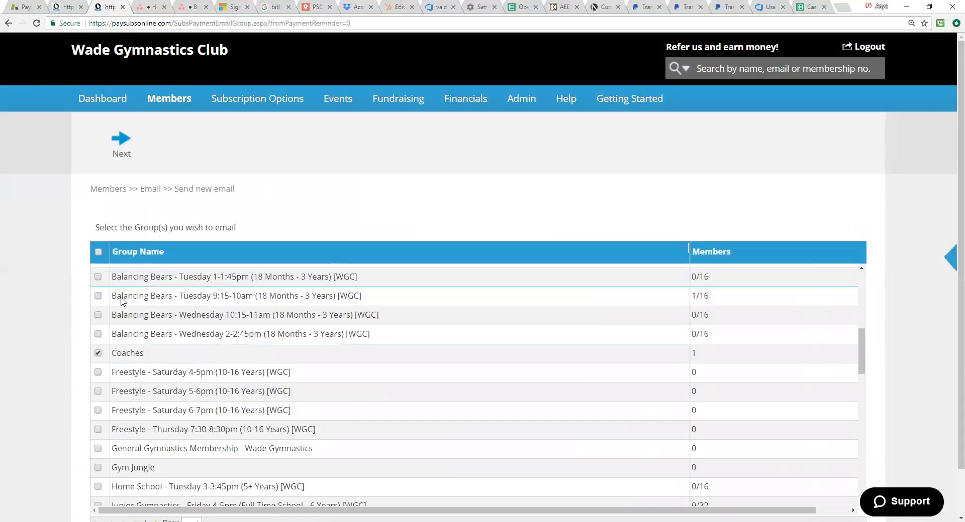
{"action": "left_click", "coordinate": [123, 153]}
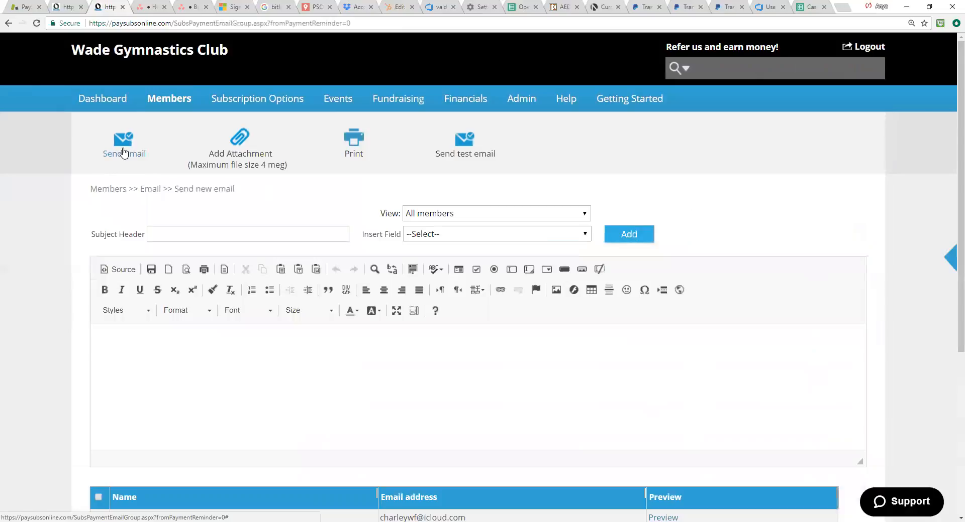
Step: Insert the [First name] field into the body of the new email
{"action": "scroll", "coordinate": [530, 287], "scroll_direction": "down", "scroll_amount": 2}
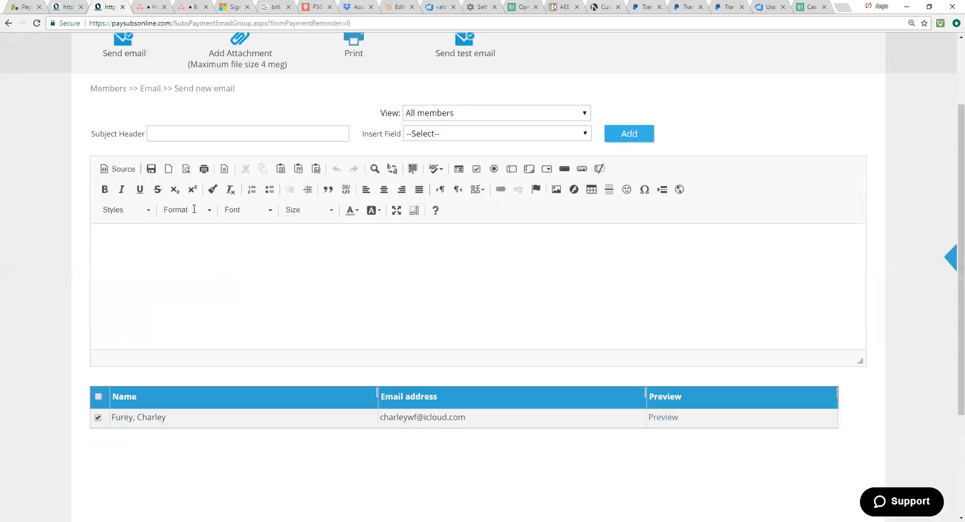
{"action": "left_click", "coordinate": [198, 135]}
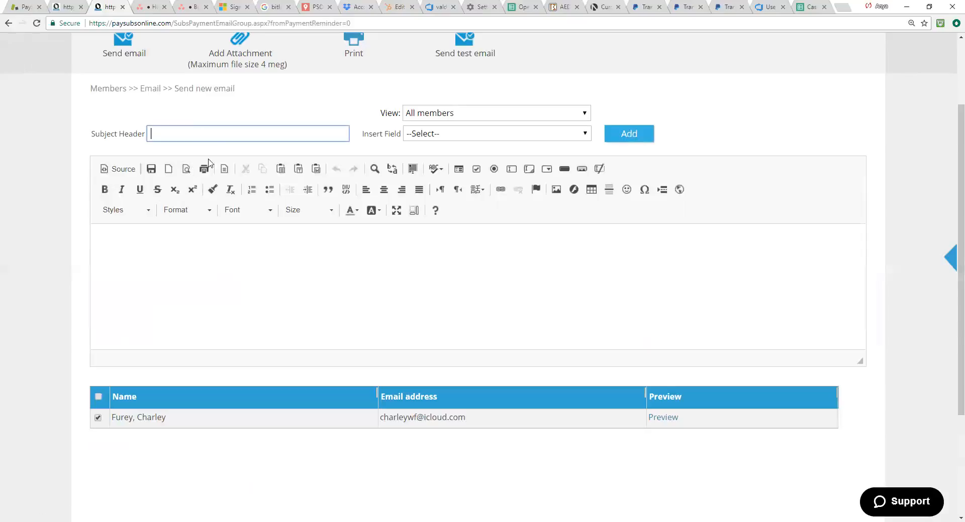
{"action": "left_click", "coordinate": [194, 253]}
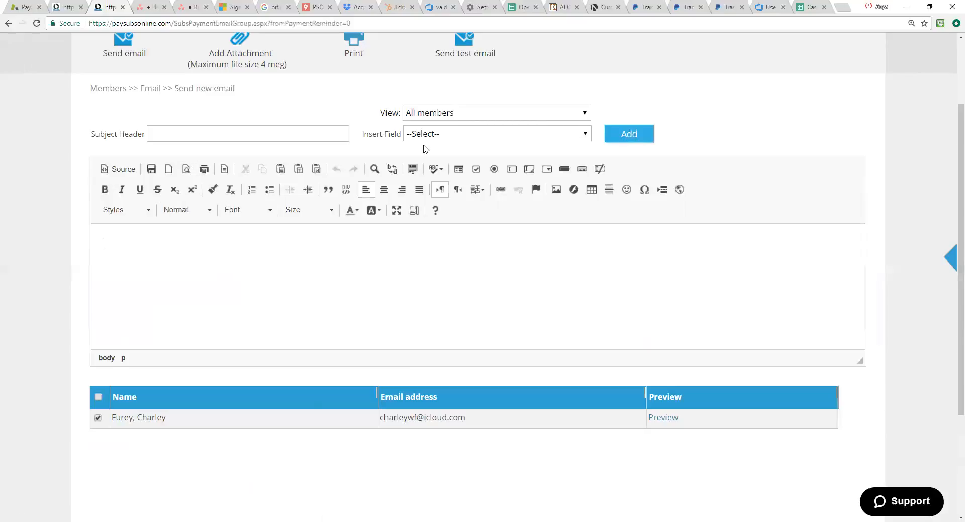
{"action": "left_click", "coordinate": [472, 140]}
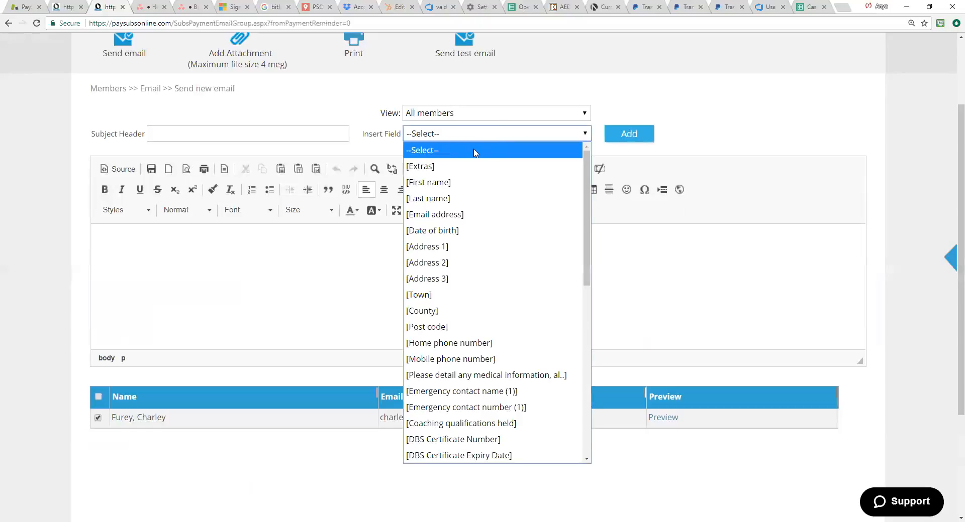
{"action": "left_click", "coordinate": [478, 182]}
{"action": "left_click", "coordinate": [651, 137]}
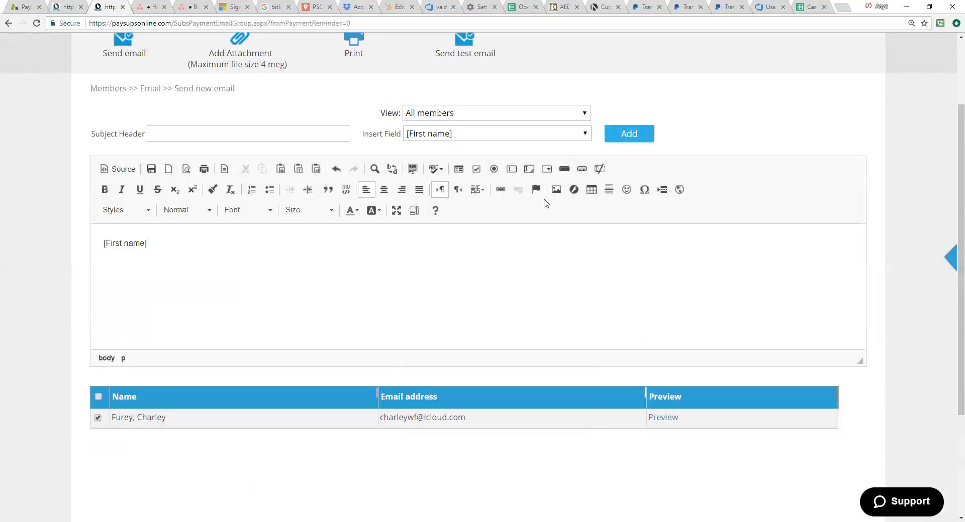
Step: Insert the [username] field below the first name in the email body
{"action": "left_click", "coordinate": [584, 134]}
{"action": "left_click_drag", "start_coordinate": [587, 179], "coordinate": [586, 372]}
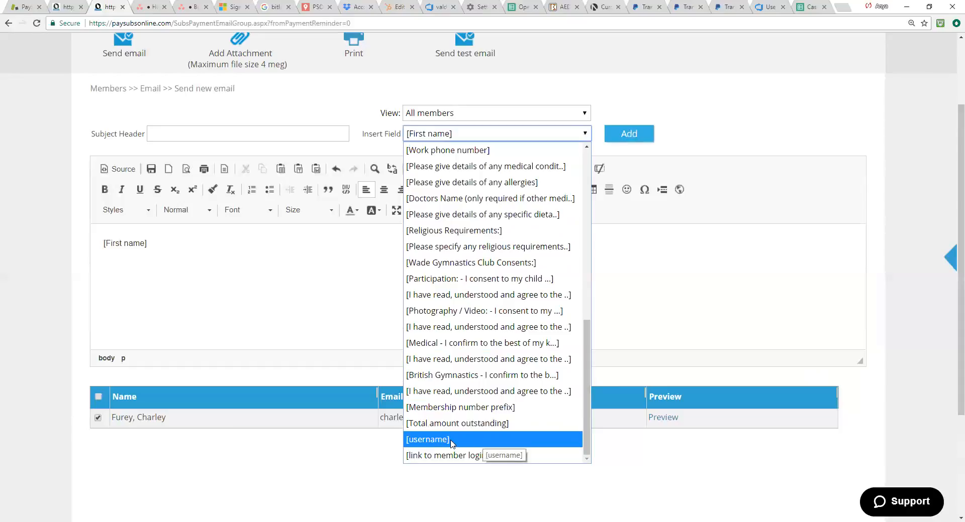
{"action": "left_click", "coordinate": [473, 440]}
{"action": "left_click", "coordinate": [643, 140]}
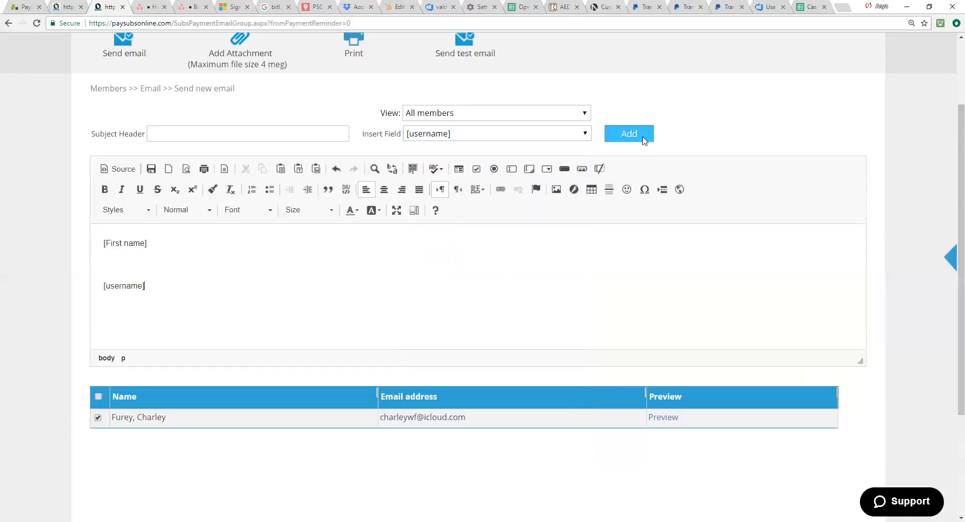
Step: Insert the [link to member login] field below the username in the email body
{"action": "left_click", "coordinate": [557, 139]}
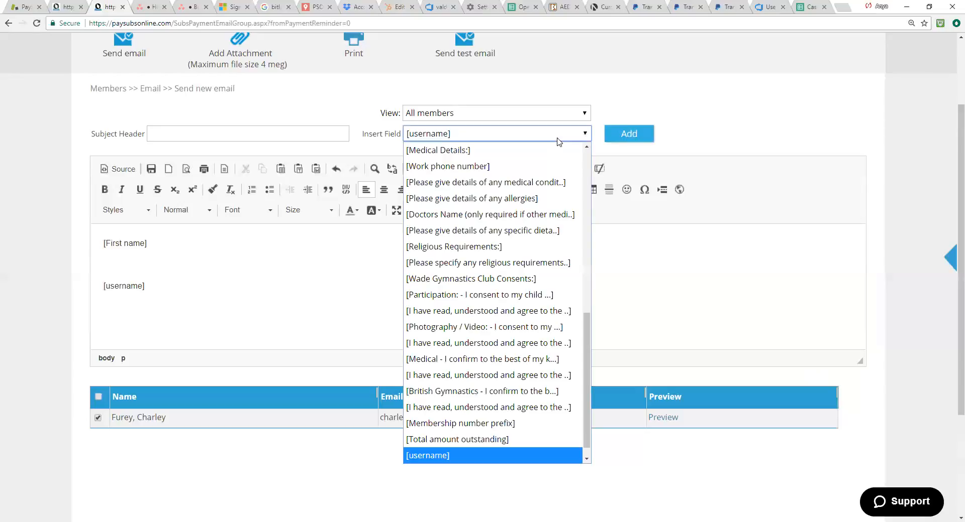
{"action": "scroll", "coordinate": [590, 336], "scroll_direction": "down", "scroll_amount": 1}
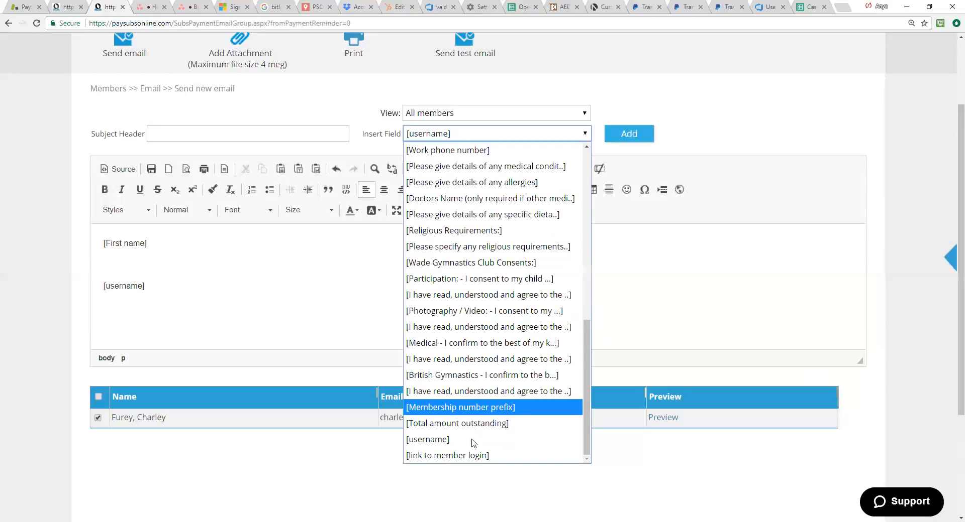
{"action": "left_click", "coordinate": [508, 457]}
{"action": "left_click", "coordinate": [628, 134]}
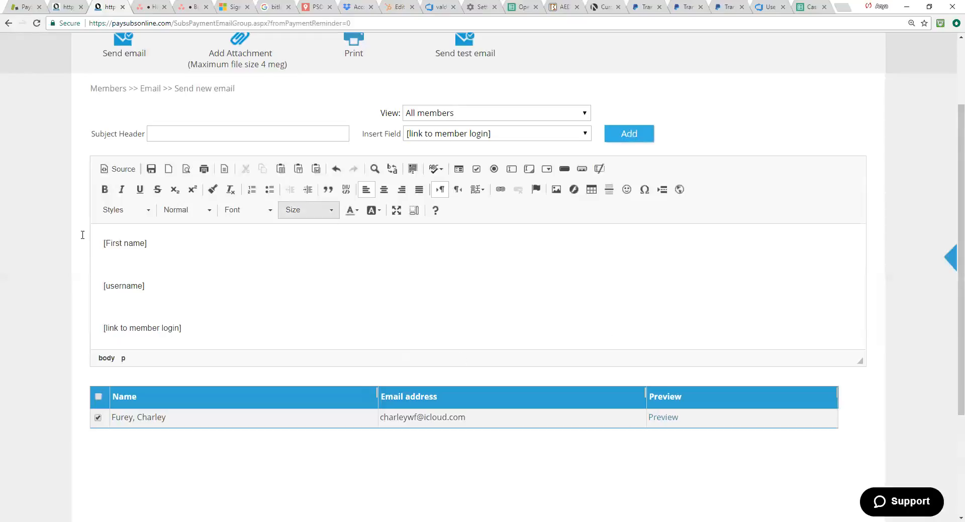
{"action": "left_click", "coordinate": [103, 244]}
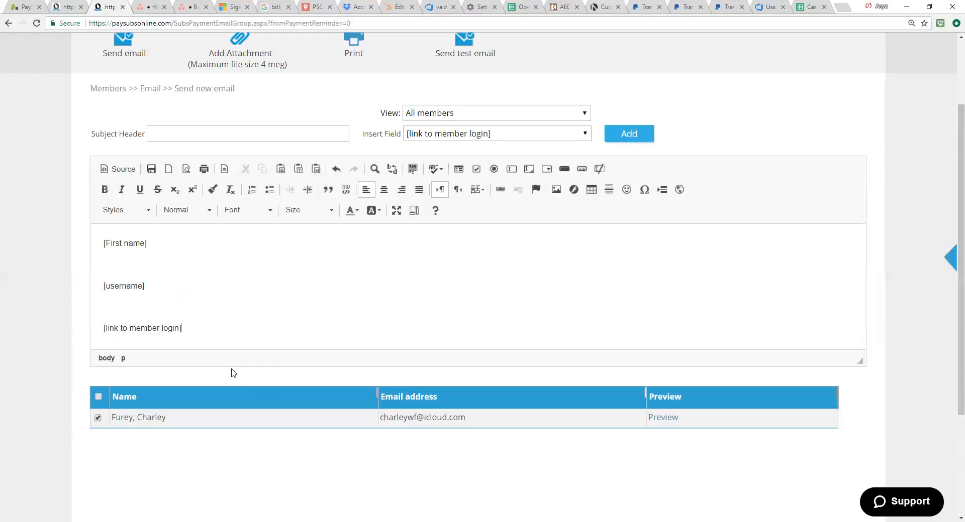
{"action": "left_click", "coordinate": [488, 341]}
Step: Look over the drafted email and exclude the listed coach from its recipients
{"action": "scroll", "coordinate": [581, 436], "scroll_direction": "up", "scroll_amount": 2}
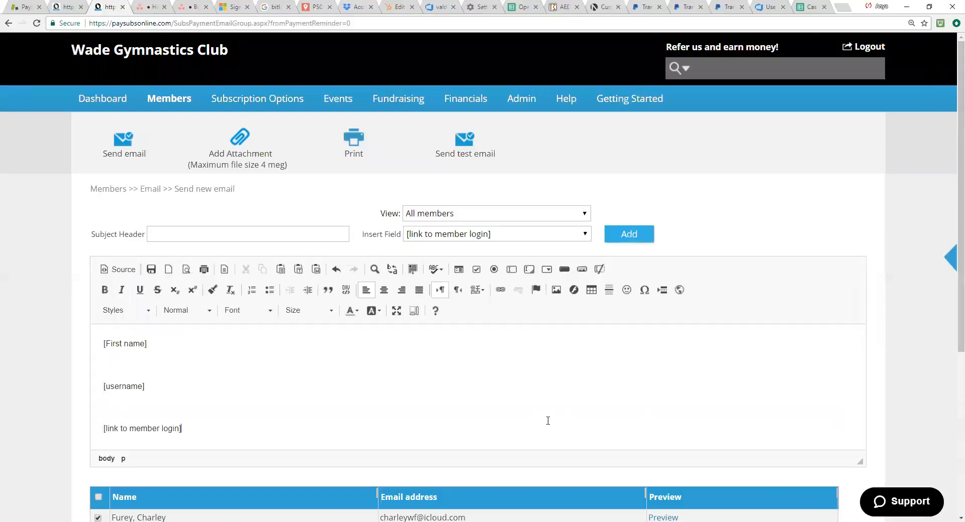
{"action": "scroll", "coordinate": [503, 326], "scroll_direction": "down", "scroll_amount": 1}
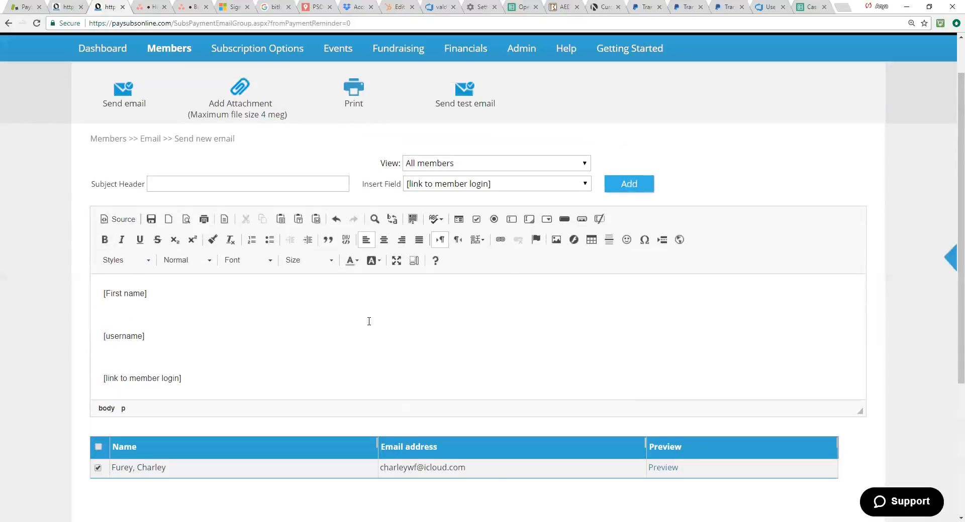
{"action": "scroll", "coordinate": [369, 322], "scroll_direction": "down", "scroll_amount": 3}
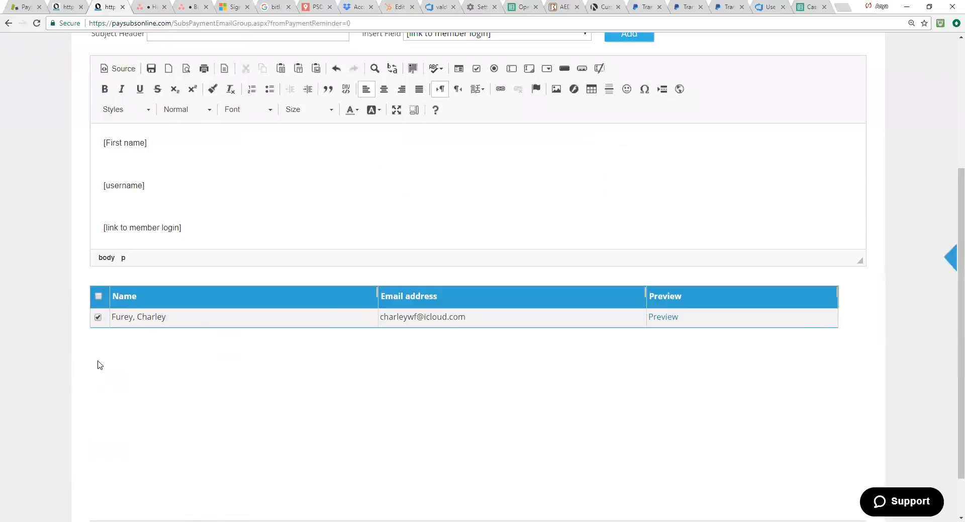
{"action": "left_click", "coordinate": [98, 318]}
{"action": "scroll", "coordinate": [323, 217], "scroll_direction": "up", "scroll_amount": 4}
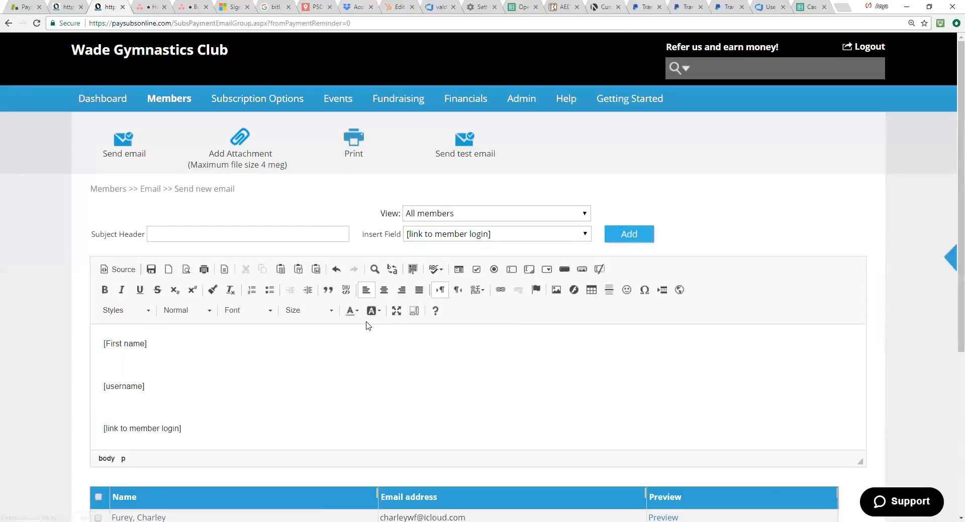
{"action": "scroll", "coordinate": [324, 374], "scroll_direction": "down", "scroll_amount": 1}
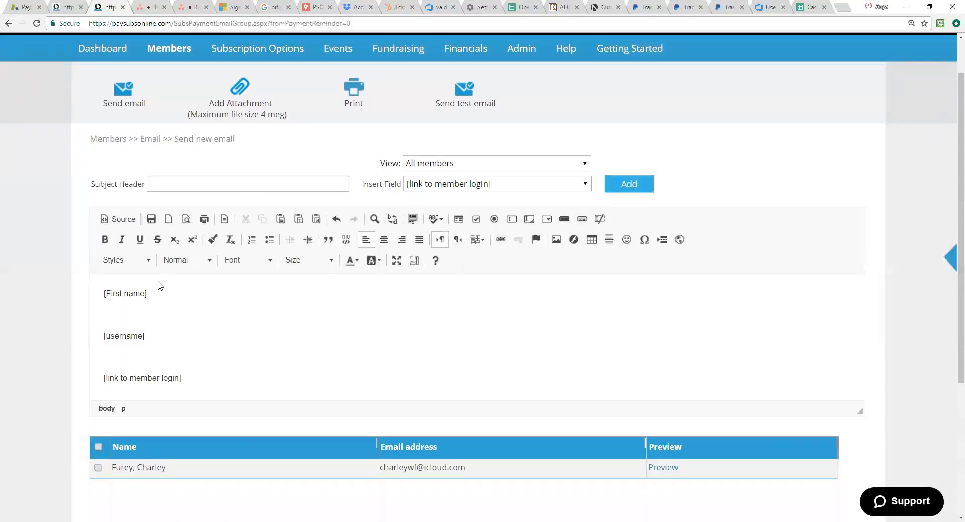
Step: Open the master membership list and bring up the selection of its column headings
{"action": "mouse_move", "coordinate": [184, 48]}
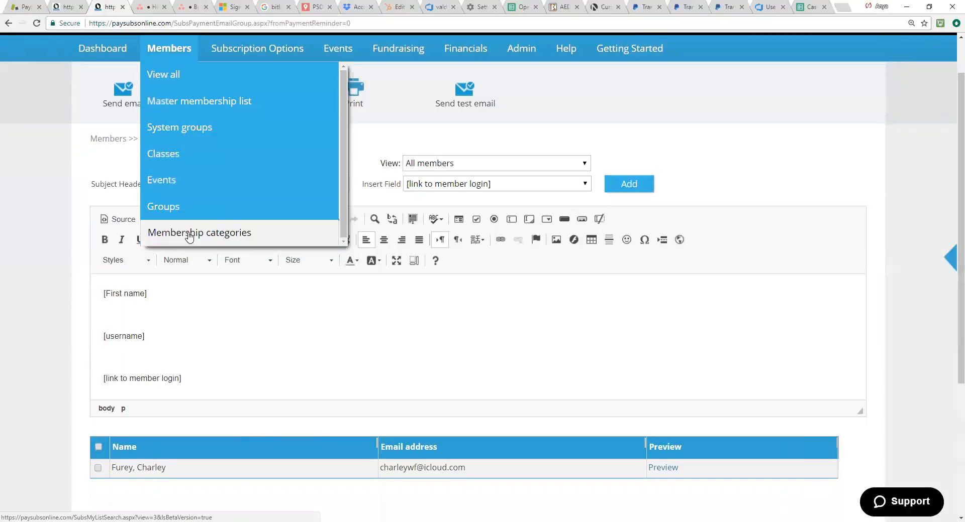
{"action": "left_click", "coordinate": [192, 105]}
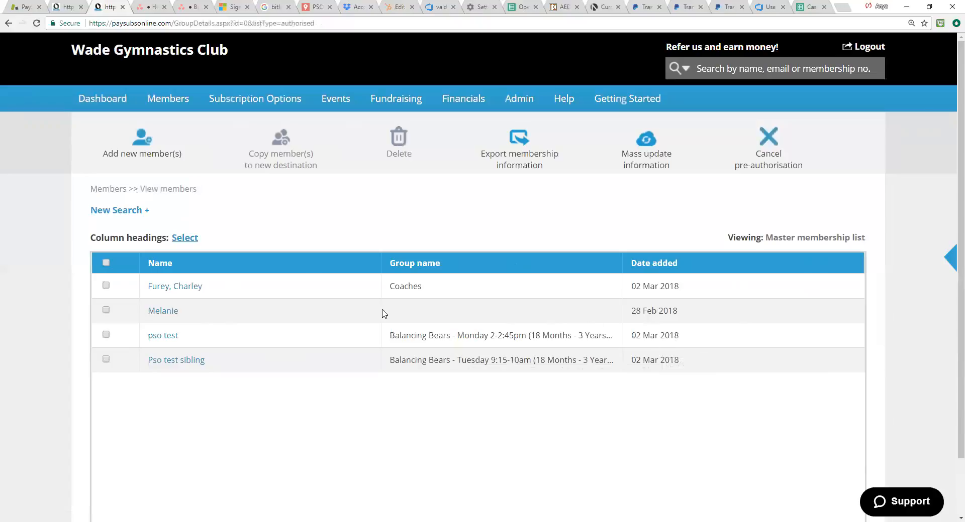
{"action": "left_click_drag", "start_coordinate": [96, 238], "coordinate": [166, 239]}
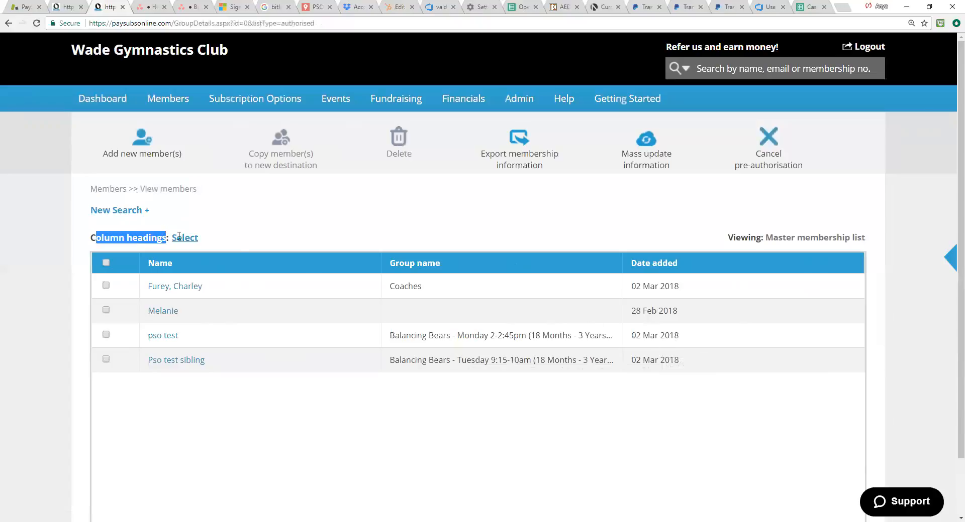
{"action": "left_click", "coordinate": [188, 240]}
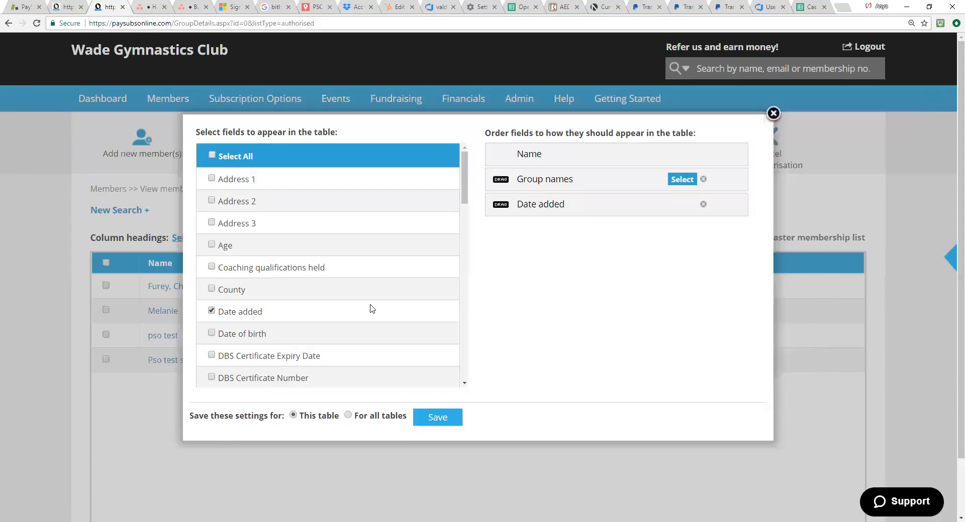
Step: Try adding the Age field to the table's columns and leave the selection without saving
{"action": "left_click", "coordinate": [212, 244]}
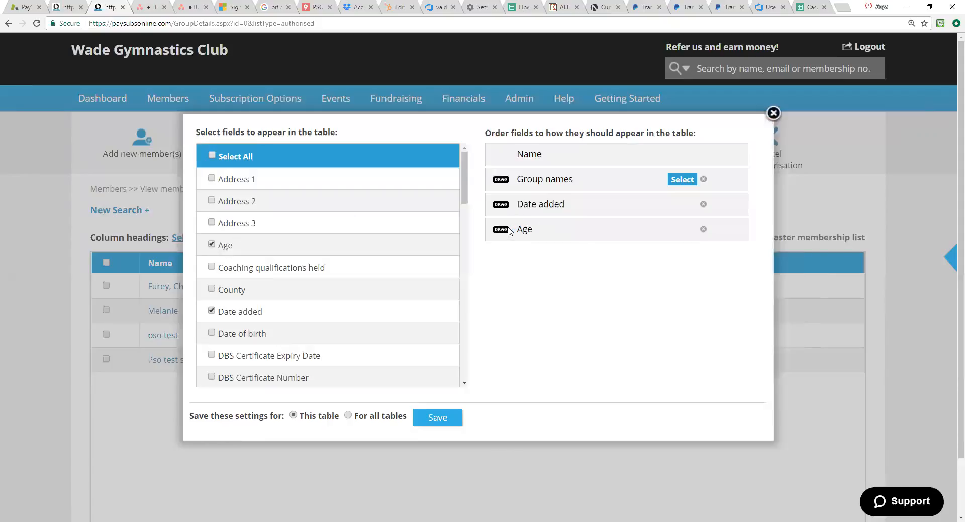
{"action": "scroll", "coordinate": [440, 300], "scroll_direction": "down", "scroll_amount": 1}
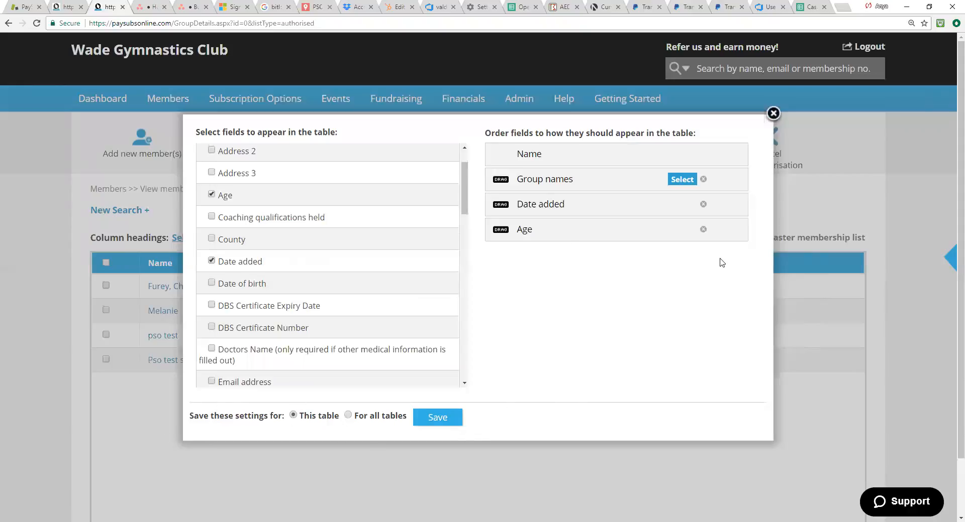
{"action": "key", "text": "Escape"}
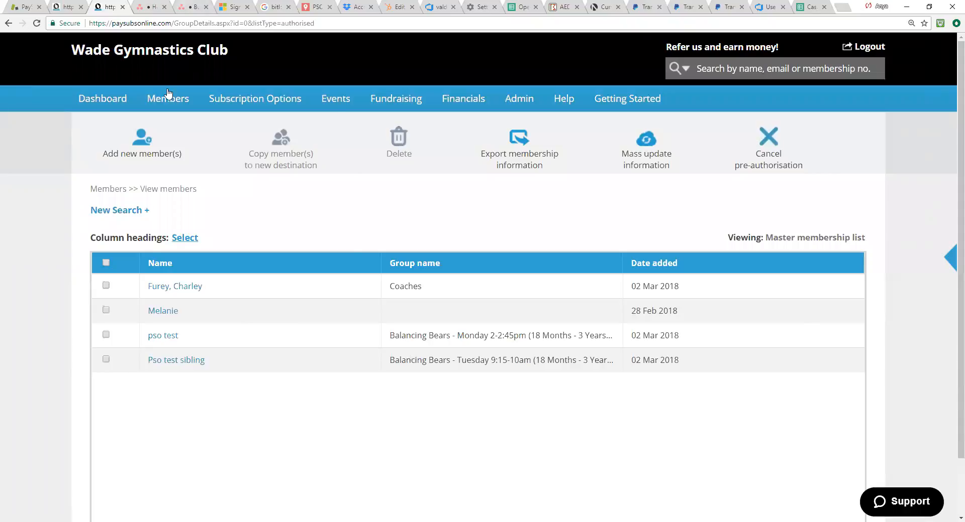
Step: Open the Administrators system group and the member record of the administrator listed there
{"action": "mouse_move", "coordinate": [167, 98]}
{"action": "left_click", "coordinate": [175, 186]}
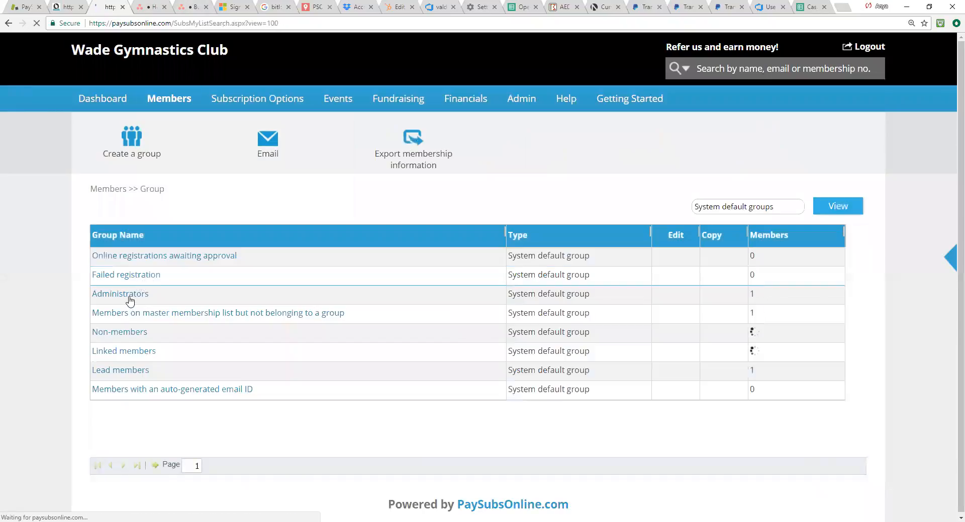
{"action": "left_click", "coordinate": [129, 296]}
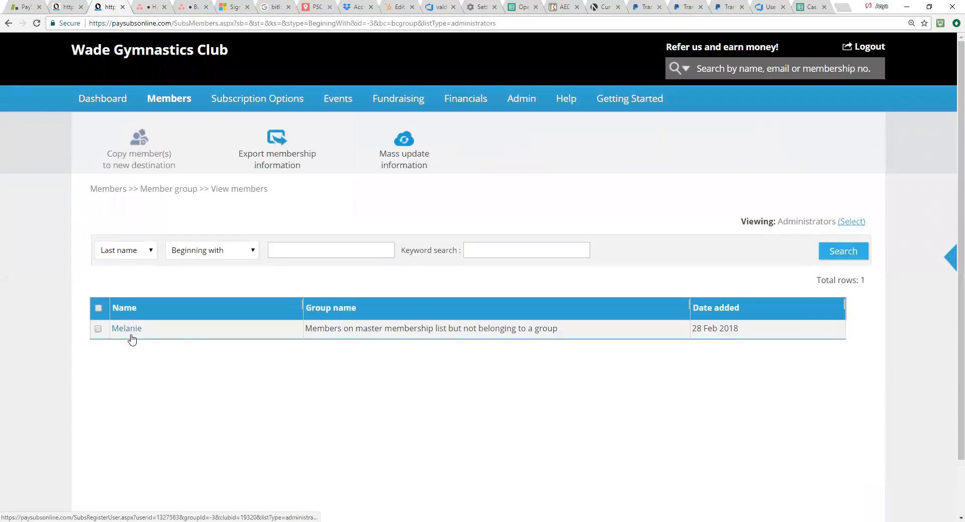
{"action": "left_click", "coordinate": [130, 334]}
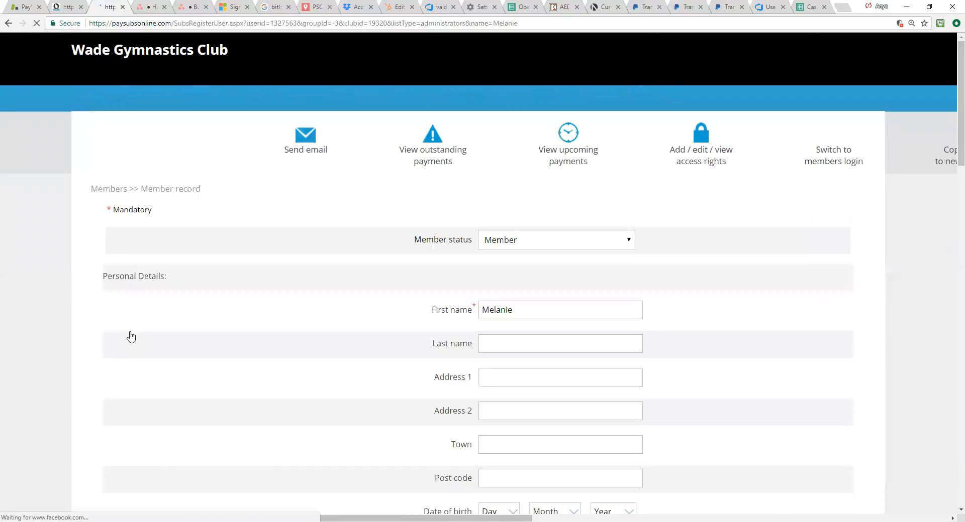
Step: Review the administrator's personal details and access rights, and return to the member record
{"action": "scroll", "coordinate": [449, 302], "scroll_direction": "down", "scroll_amount": 6}
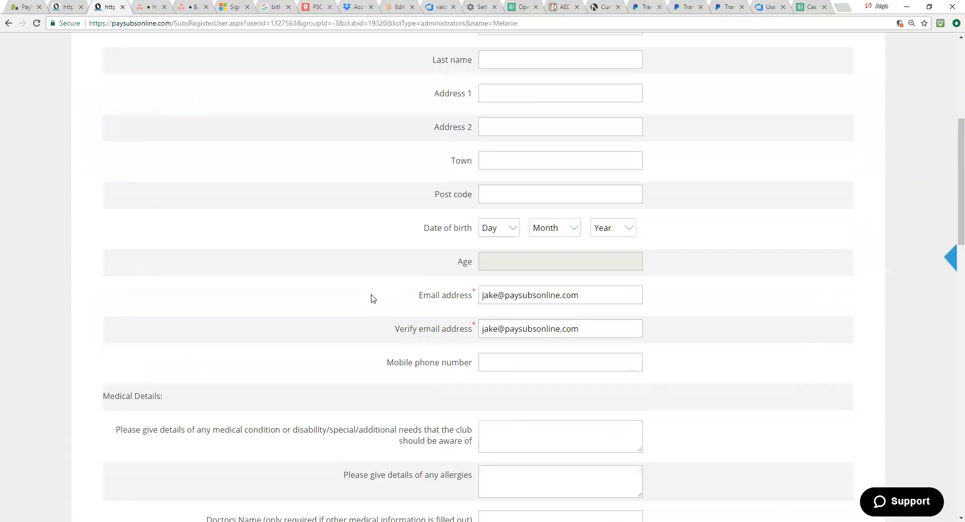
{"action": "scroll", "coordinate": [372, 299], "scroll_direction": "up", "scroll_amount": 6}
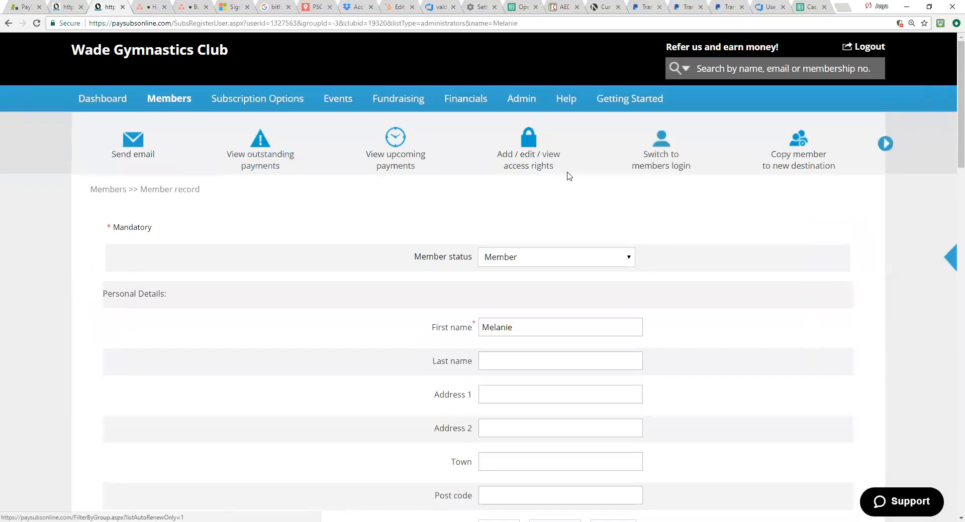
{"action": "left_click", "coordinate": [530, 160]}
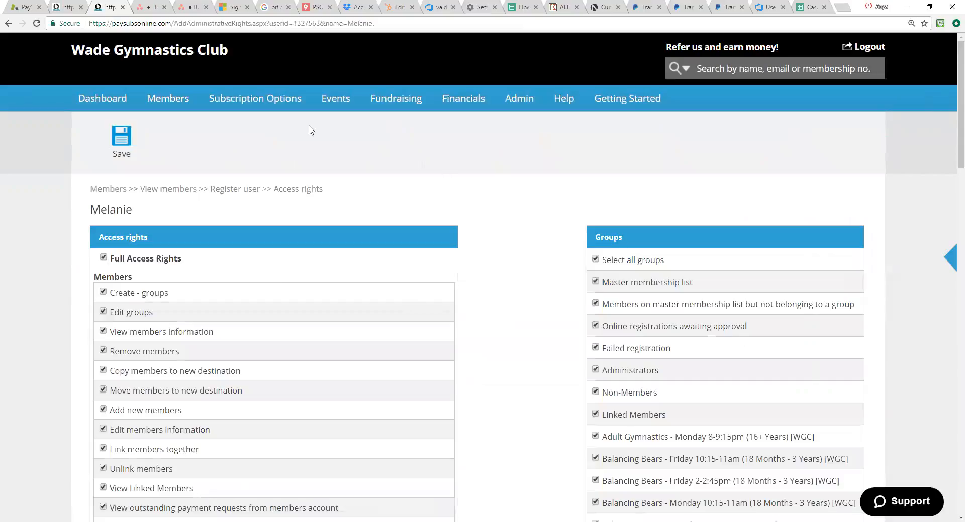
{"action": "left_click", "coordinate": [9, 23]}
Step: Replace the administrator's email address with the club's own contact email address
{"action": "scroll", "coordinate": [590, 342], "scroll_direction": "down", "scroll_amount": 5}
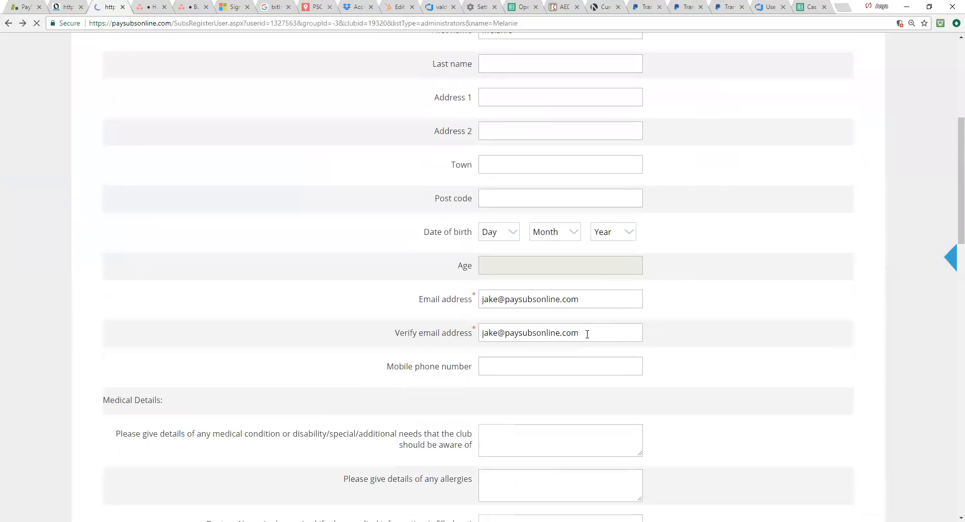
{"action": "left_click_drag", "start_coordinate": [586, 297], "coordinate": [478, 295]}
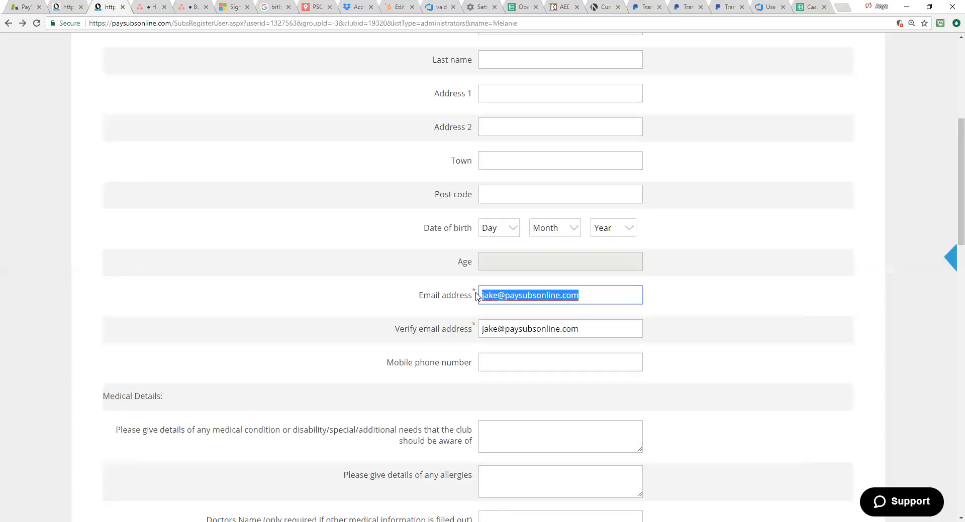
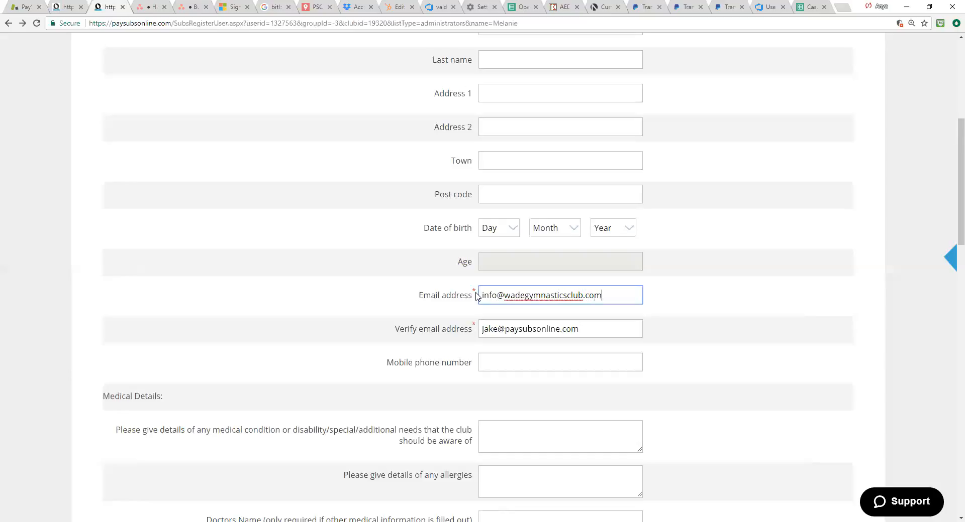
Step: Copy the new email address into the record's Verify email address field
{"action": "key", "text": "ctrl+plus"}
{"action": "key", "text": "ctrl+plus"}
{"action": "scroll", "coordinate": [581, 329], "scroll_direction": "down", "scroll_amount": 2}
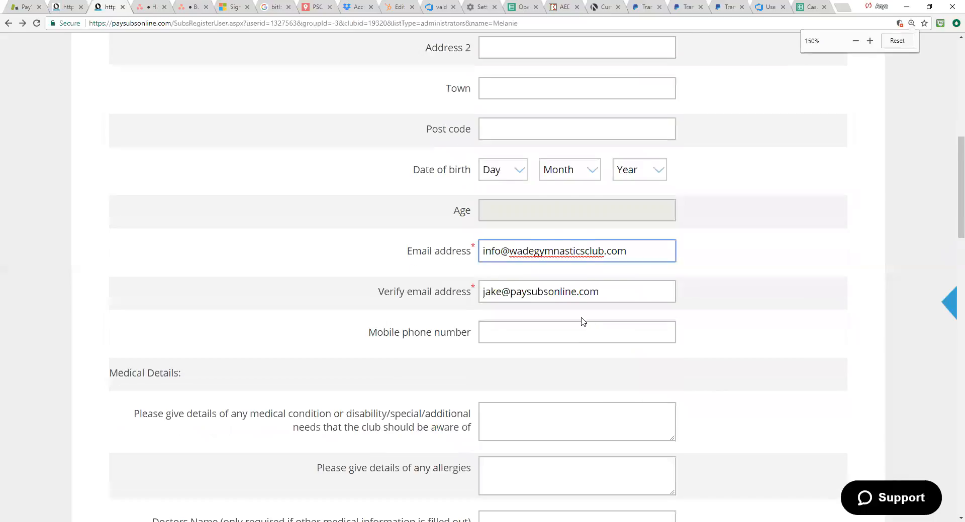
{"action": "scroll", "coordinate": [579, 323], "scroll_direction": "down", "scroll_amount": 1}
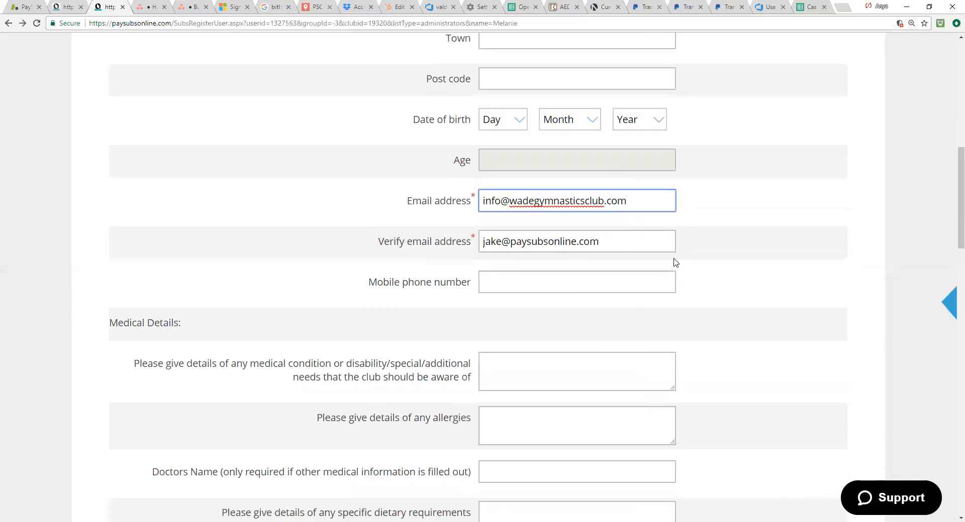
{"action": "left_click_drag", "start_coordinate": [628, 201], "coordinate": [472, 202]}
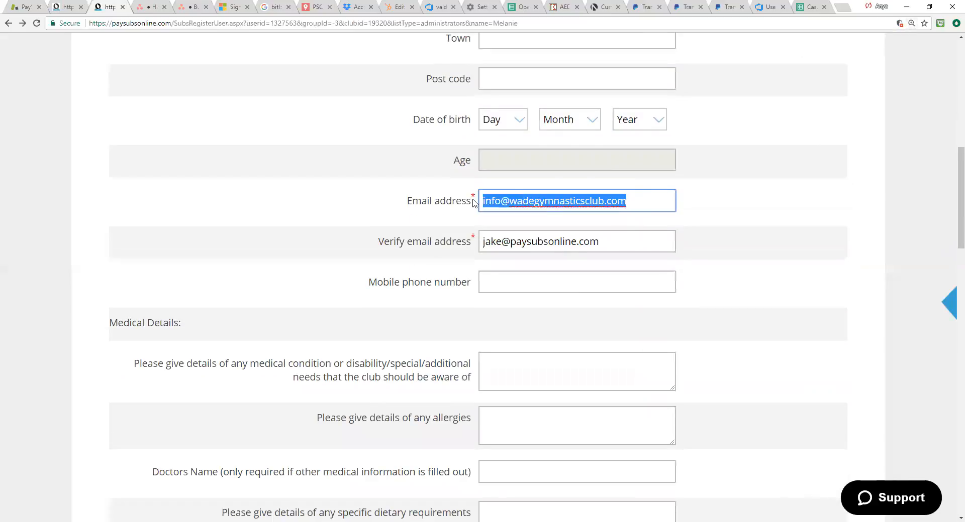
{"action": "key", "text": "ctrl+c"}
{"action": "left_click_drag", "start_coordinate": [601, 242], "coordinate": [469, 236]}
{"action": "key", "text": "ctrl+v"}
{"action": "key", "text": "ctrl+minus"}
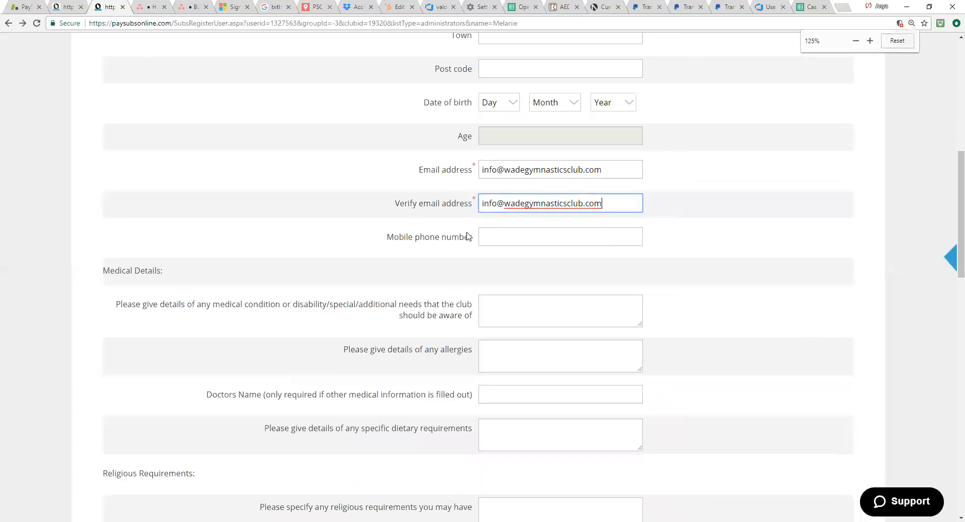
Step: Save the administrator's member record and acknowledge the email verification notice
{"action": "scroll", "coordinate": [613, 314], "scroll_direction": "down", "scroll_amount": 6}
{"action": "scroll", "coordinate": [613, 334], "scroll_direction": "down", "scroll_amount": 10}
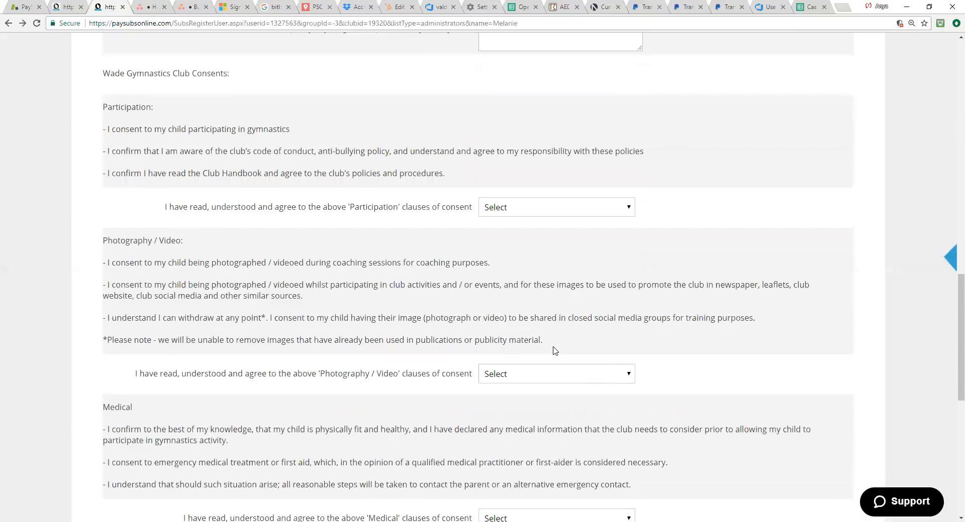
{"action": "left_click", "coordinate": [485, 265]}
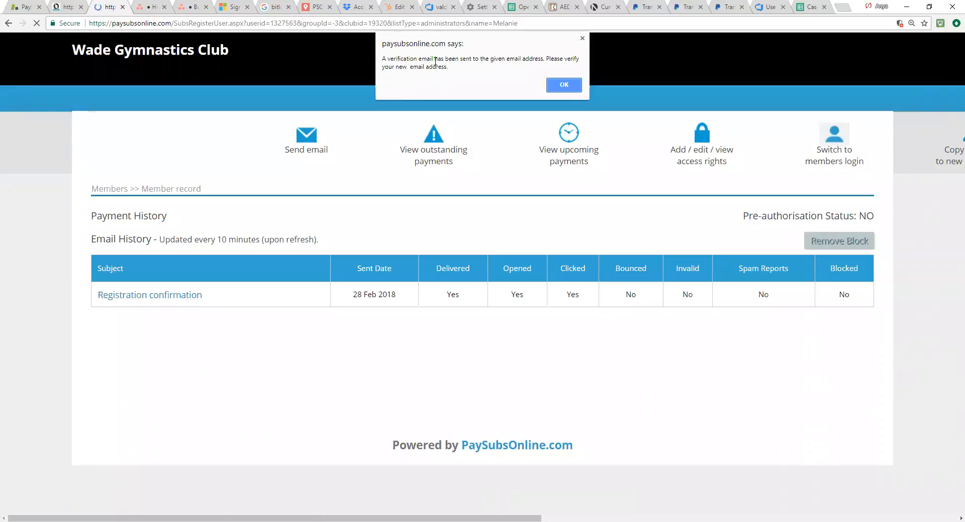
{"action": "left_click", "coordinate": [571, 86]}
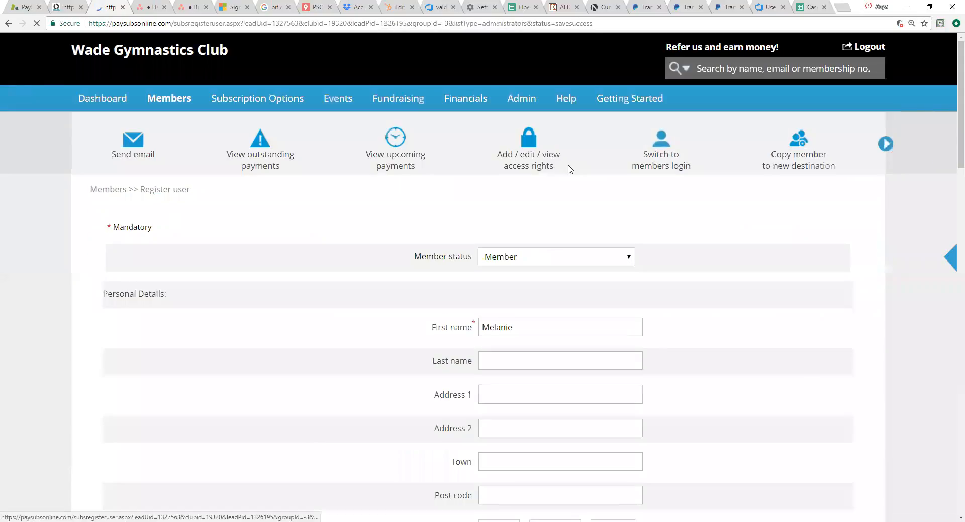
Step: Open the club settings and replace the payment notification address with the club's own contact email
{"action": "mouse_move", "coordinate": [518, 101]}
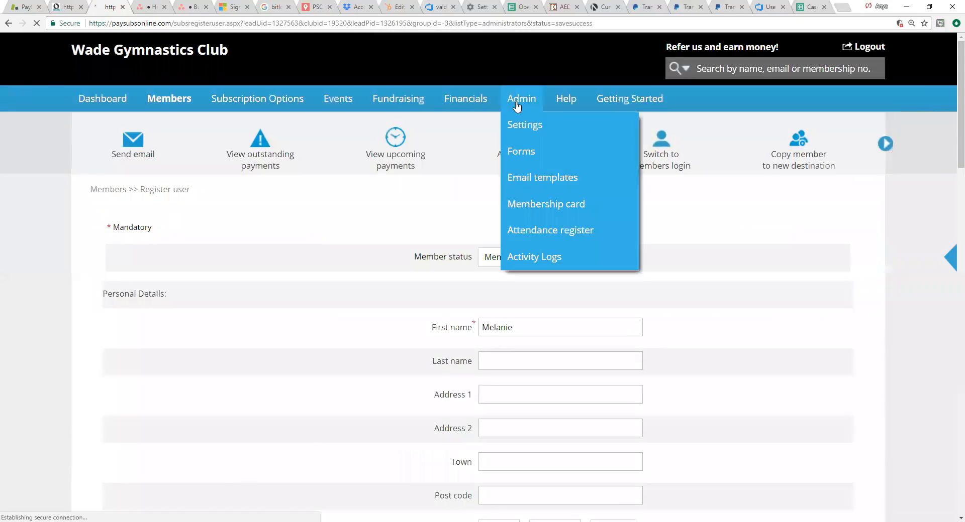
{"action": "left_click", "coordinate": [516, 126]}
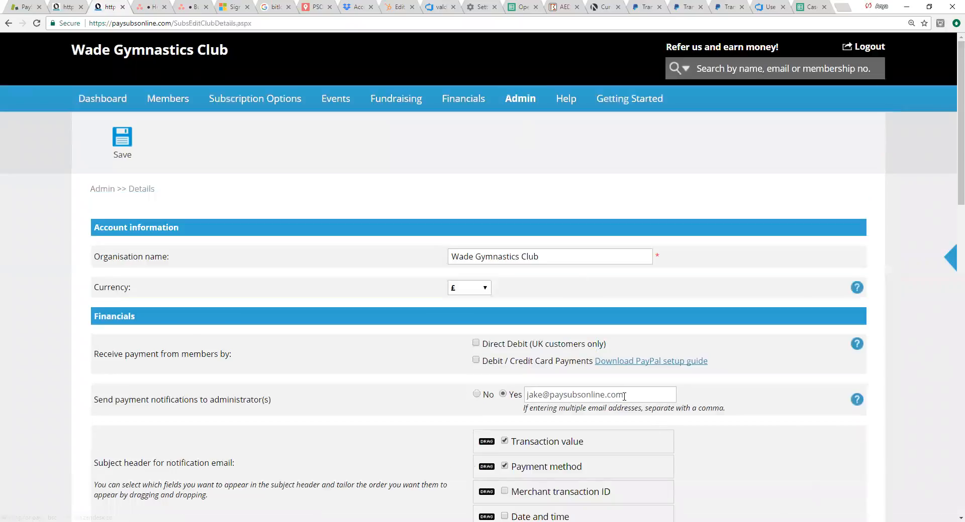
{"action": "left_click_drag", "start_coordinate": [622, 397], "coordinate": [521, 400]}
{"action": "key", "text": "ctrl+v"}
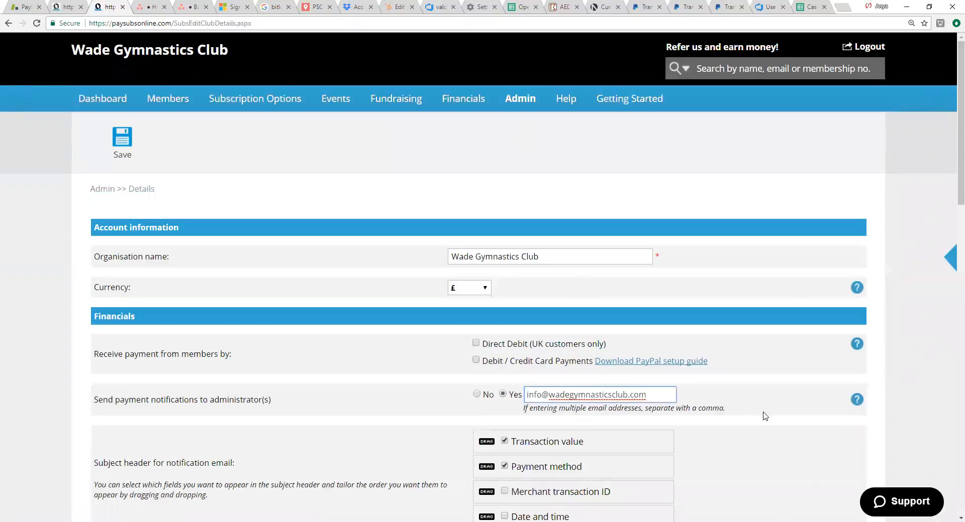
Step: Examine the Navigation settings, especially the links to the online registration page and the member login page
{"action": "scroll", "coordinate": [759, 437], "scroll_direction": "down", "scroll_amount": 5}
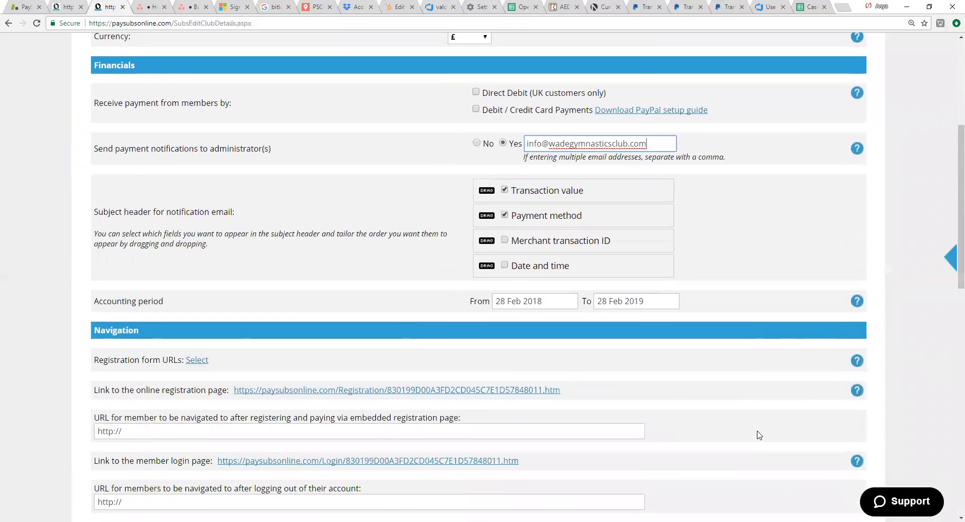
{"action": "scroll", "coordinate": [758, 435], "scroll_direction": "down", "scroll_amount": 1}
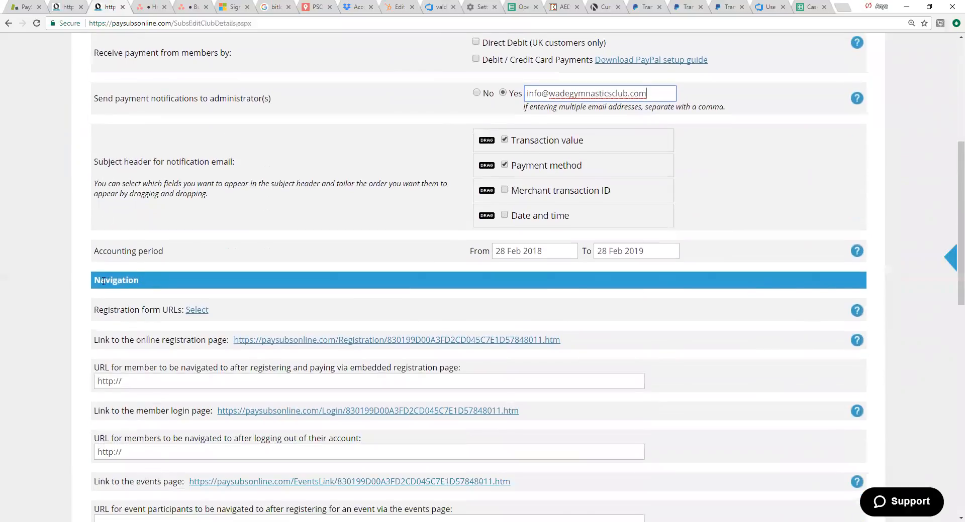
{"action": "scroll", "coordinate": [189, 287], "scroll_direction": "down", "scroll_amount": 1}
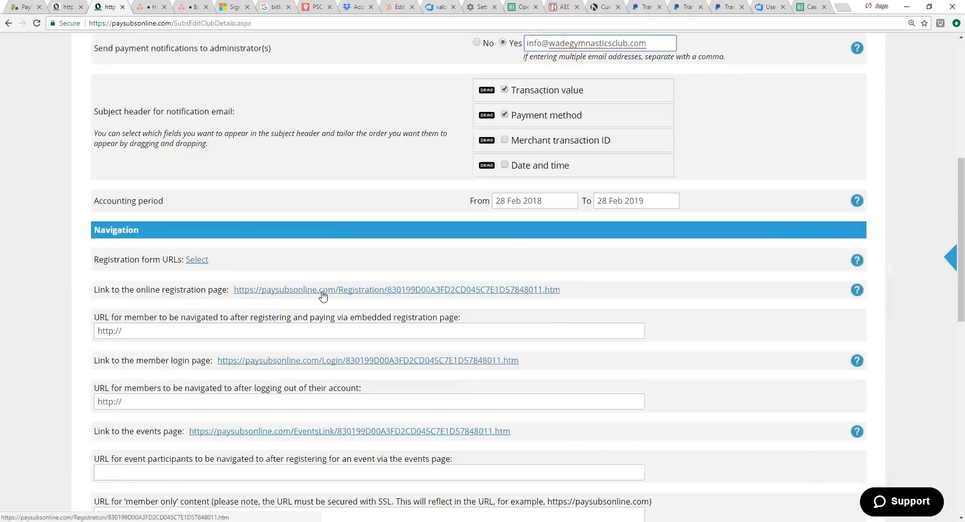
{"action": "left_click_drag", "start_coordinate": [127, 290], "coordinate": [206, 291]}
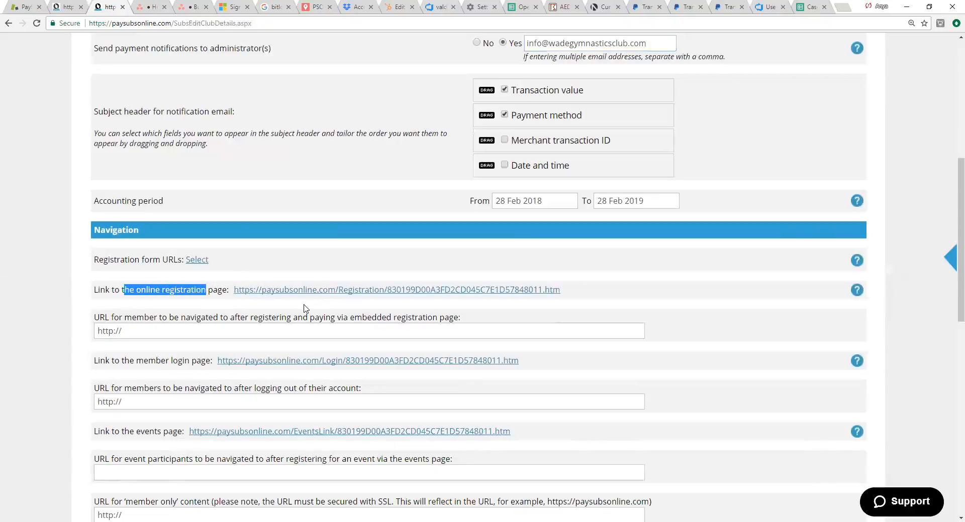
{"action": "scroll", "coordinate": [480, 324], "scroll_direction": "down", "scroll_amount": 1}
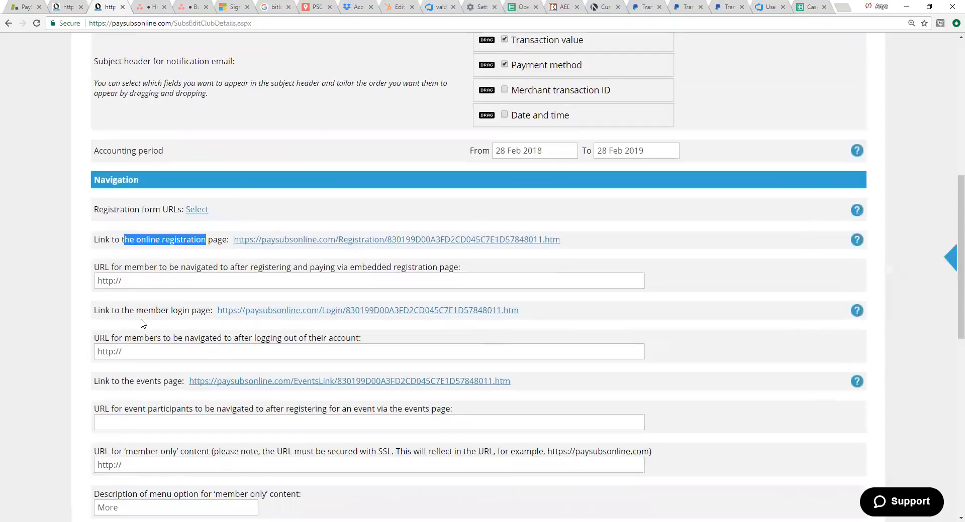
{"action": "left_click", "coordinate": [170, 314]}
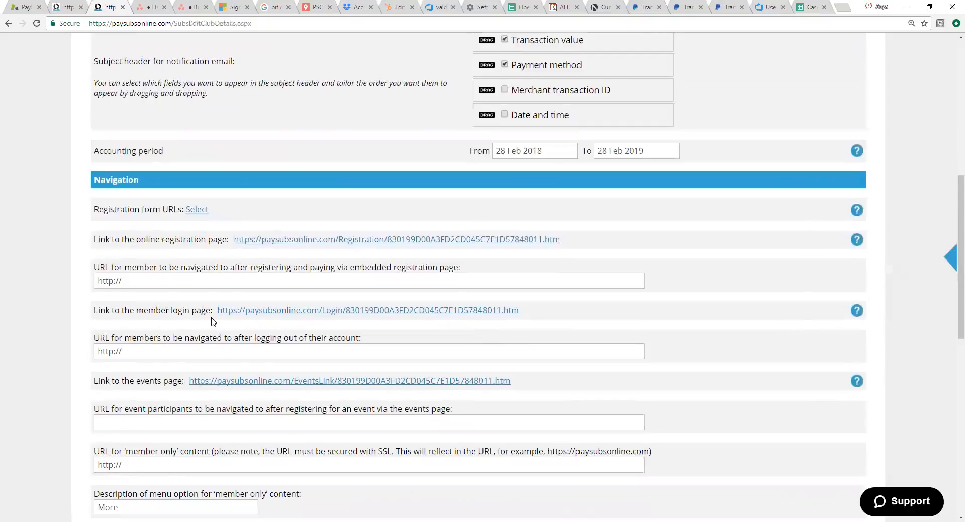
{"action": "left_click_drag", "start_coordinate": [191, 311], "coordinate": [148, 311]}
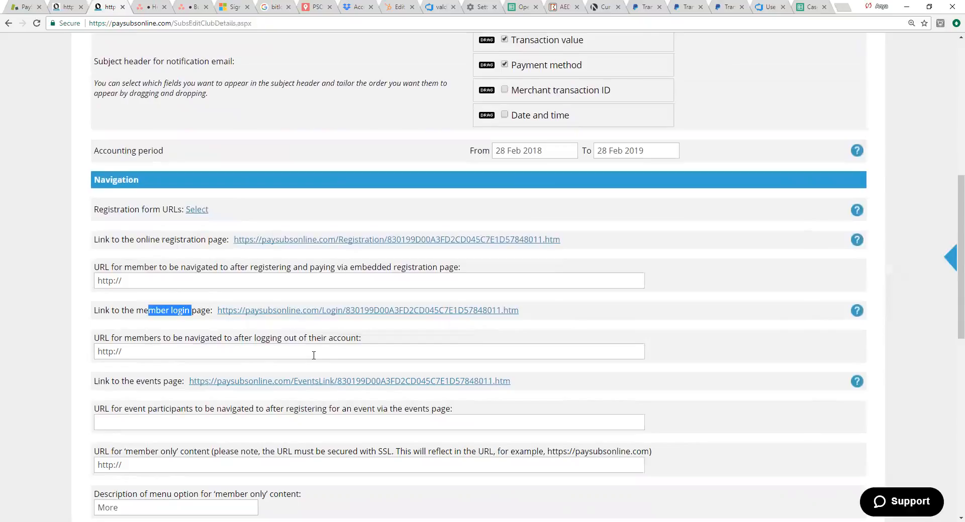
{"action": "scroll", "coordinate": [416, 118], "scroll_direction": "up", "scroll_amount": 6}
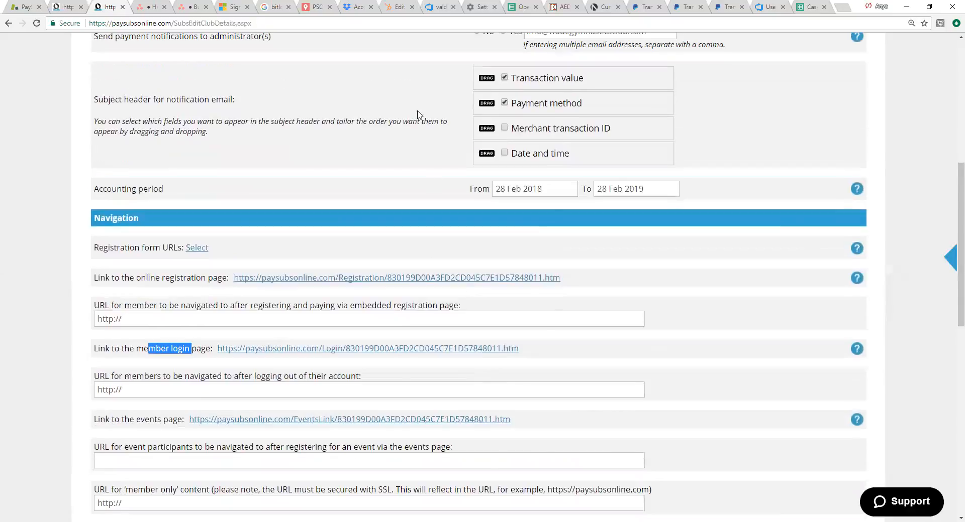
{"action": "scroll", "coordinate": [409, 110], "scroll_direction": "up", "scroll_amount": 2}
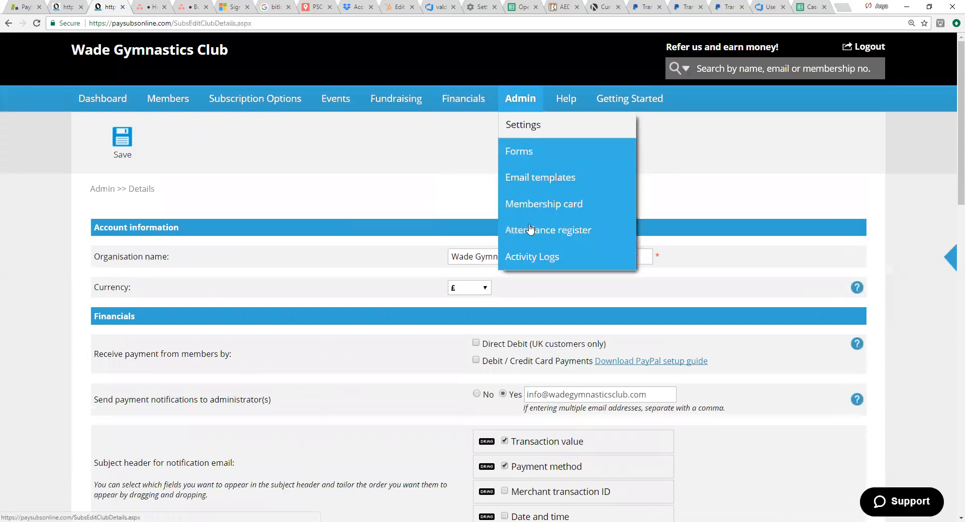
{"action": "scroll", "coordinate": [256, 294], "scroll_direction": "down", "scroll_amount": 7}
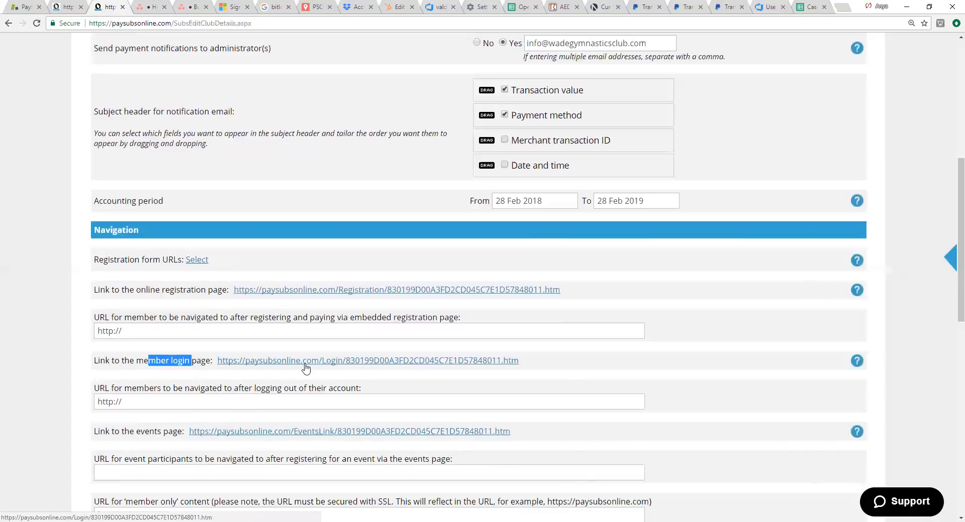
{"action": "scroll", "coordinate": [308, 302], "scroll_direction": "up", "scroll_amount": 3}
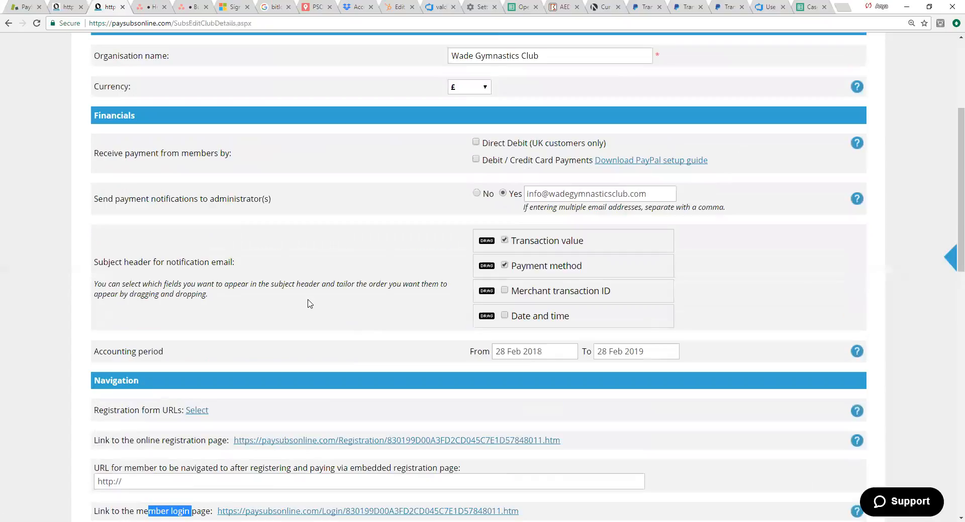
{"action": "scroll", "coordinate": [309, 303], "scroll_direction": "down", "scroll_amount": 2}
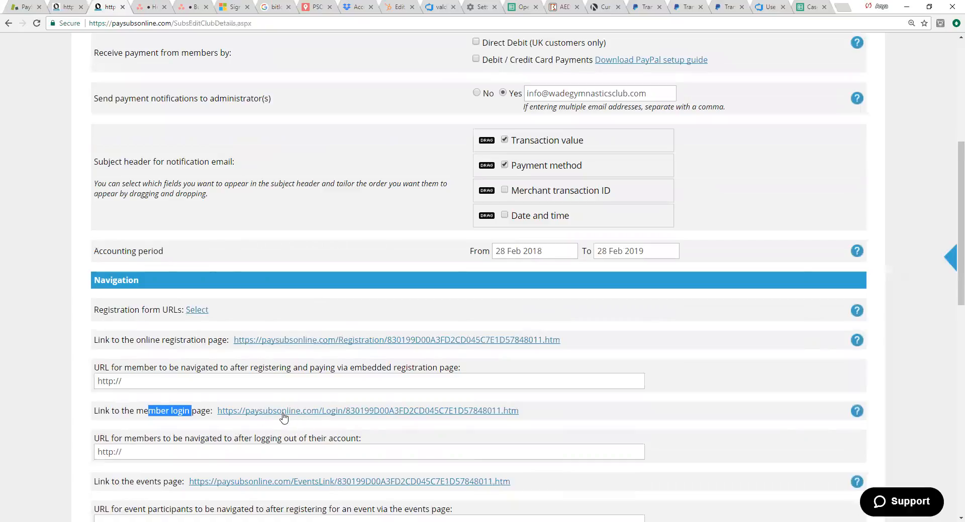
Step: Save the club settings and look over the membership number, email and notification options
{"action": "scroll", "coordinate": [308, 411], "scroll_direction": "up", "scroll_amount": 1}
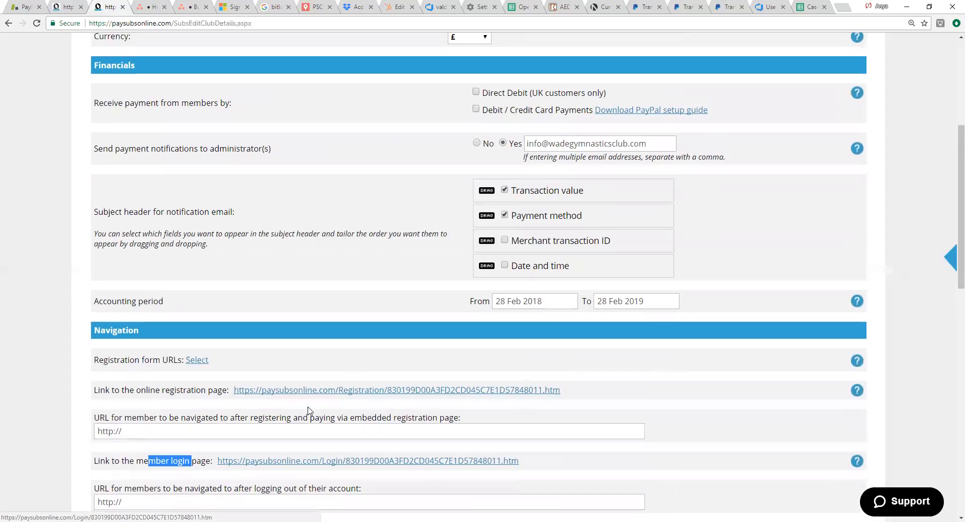
{"action": "scroll", "coordinate": [308, 411], "scroll_direction": "up", "scroll_amount": 3}
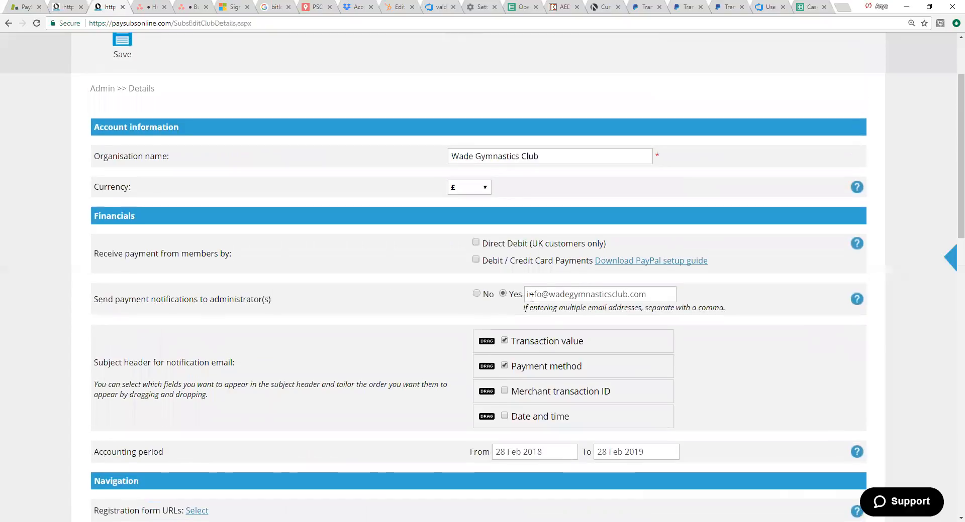
{"action": "scroll", "coordinate": [495, 372], "scroll_direction": "down", "scroll_amount": 1}
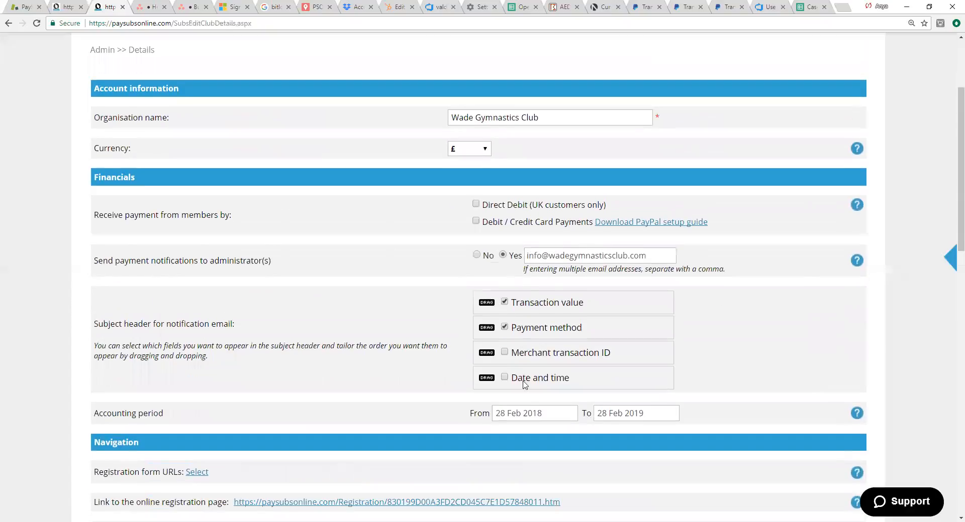
{"action": "scroll", "coordinate": [495, 372], "scroll_direction": "up", "scroll_amount": 3}
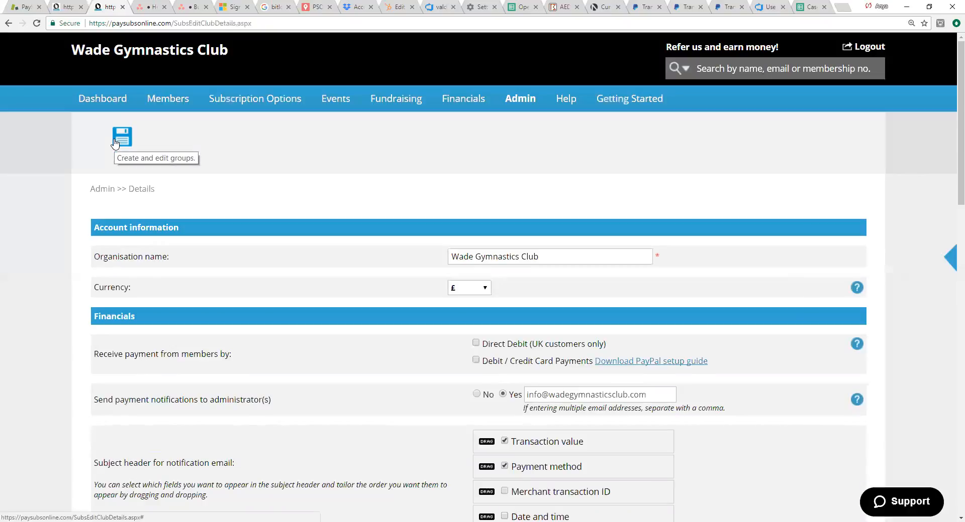
{"action": "left_click", "coordinate": [117, 143]}
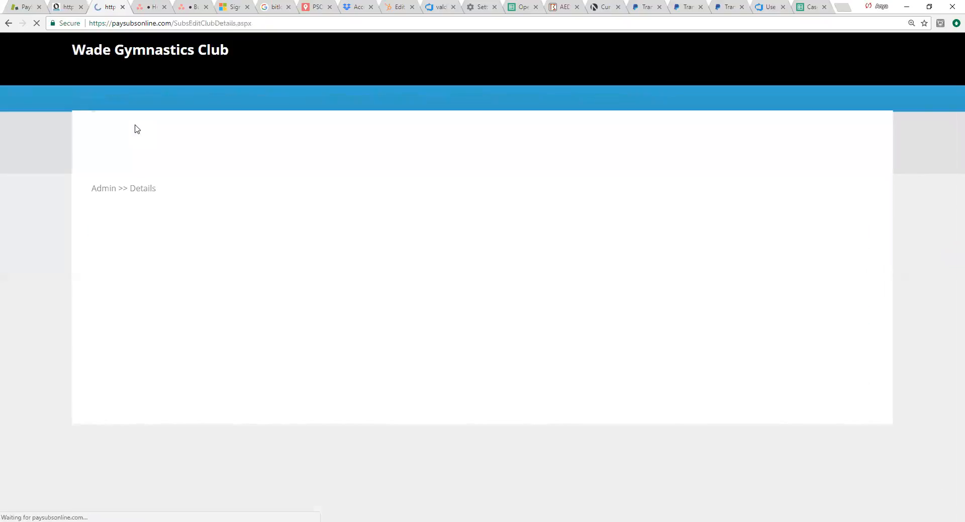
{"action": "scroll", "coordinate": [667, 337], "scroll_direction": "down", "scroll_amount": 1}
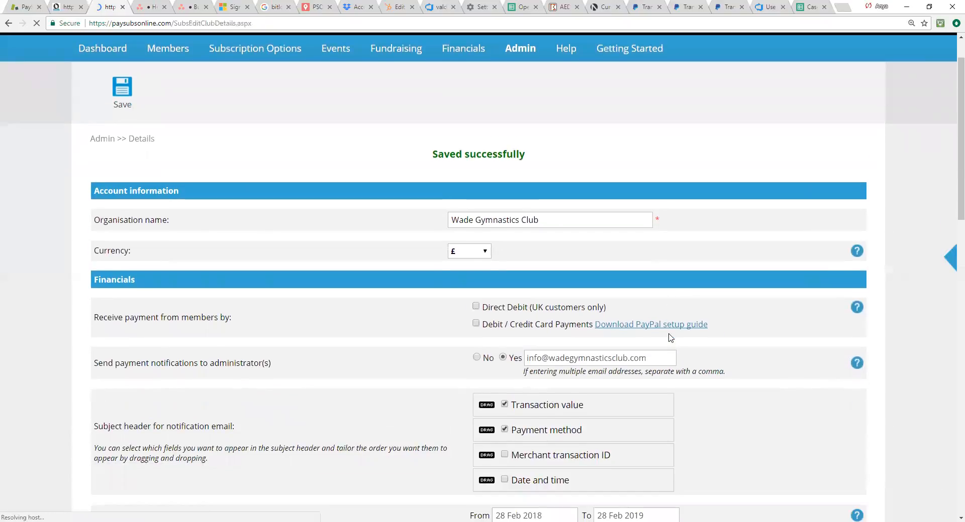
{"action": "scroll", "coordinate": [673, 335], "scroll_direction": "down", "scroll_amount": 6}
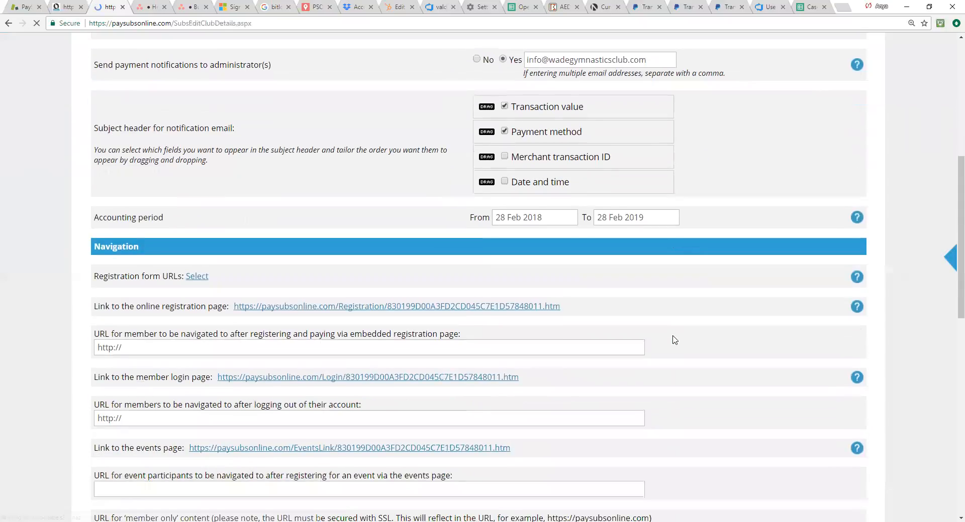
{"action": "scroll", "coordinate": [673, 342], "scroll_direction": "down", "scroll_amount": 8}
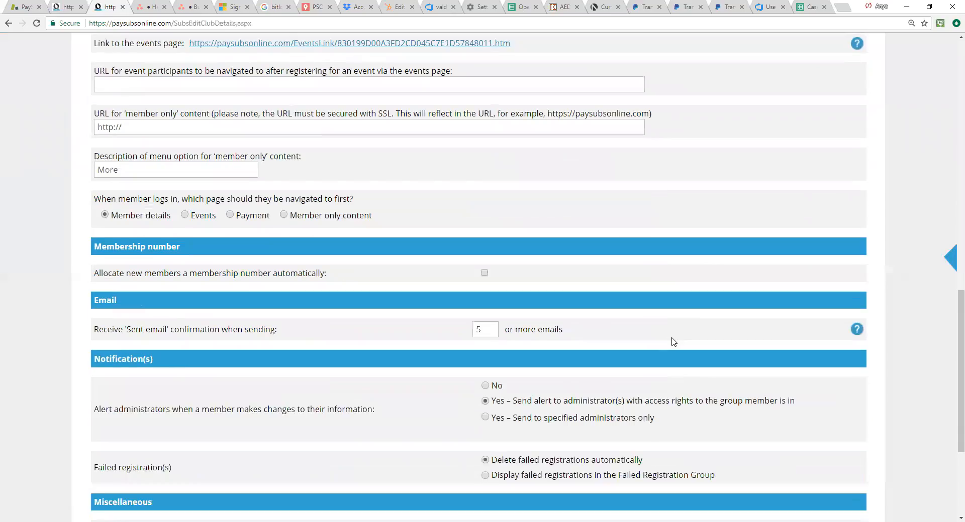
{"action": "scroll", "coordinate": [674, 342], "scroll_direction": "up", "scroll_amount": 15}
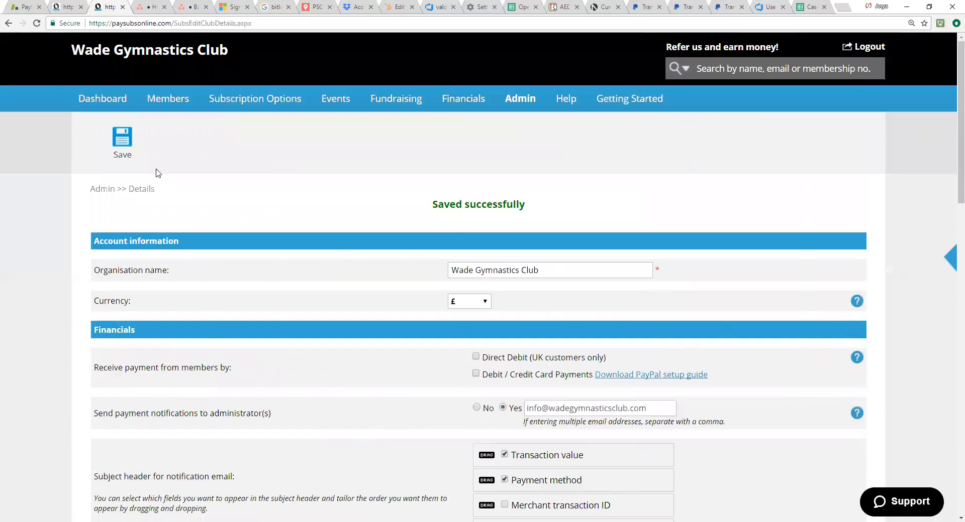
Step: Rename the General Gymnastics Membership category to "General Gymnastics Membership - [WGC]" and save it
{"action": "mouse_move", "coordinate": [233, 105]}
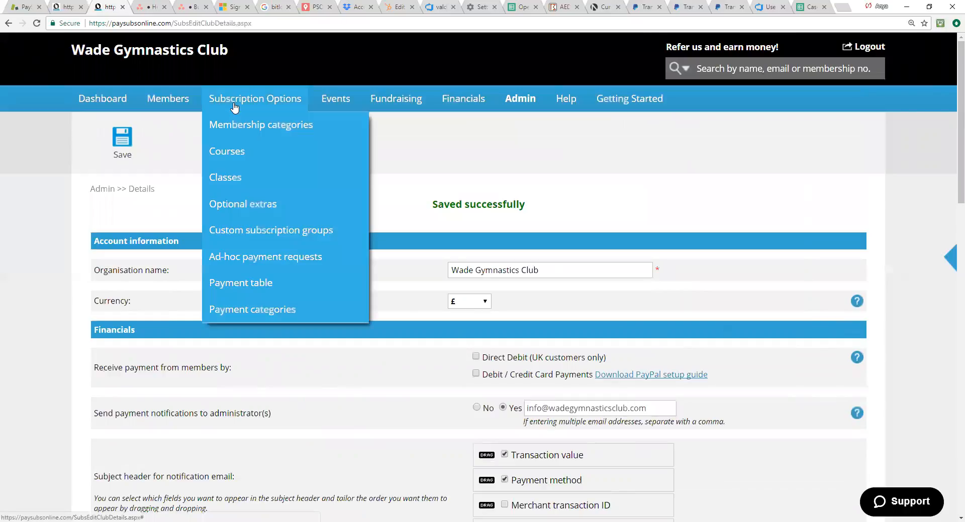
{"action": "left_click", "coordinate": [224, 125]}
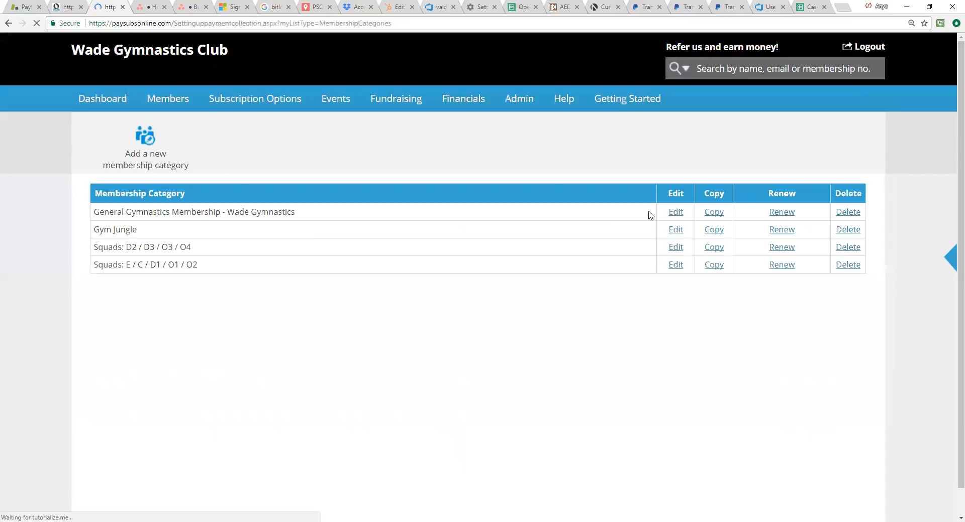
{"action": "left_click", "coordinate": [677, 213]}
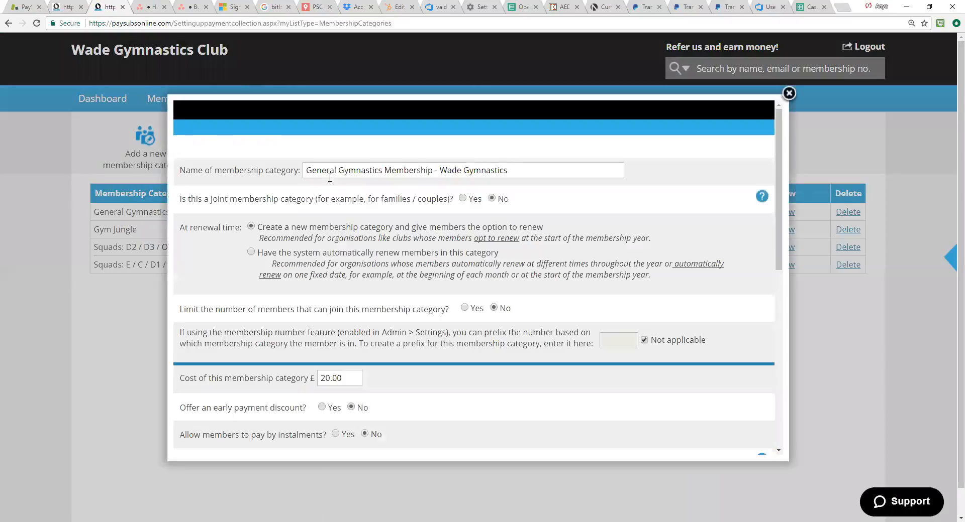
{"action": "left_click", "coordinate": [441, 171]}
{"action": "left_click_drag", "start_coordinate": [441, 170], "coordinate": [522, 172]}
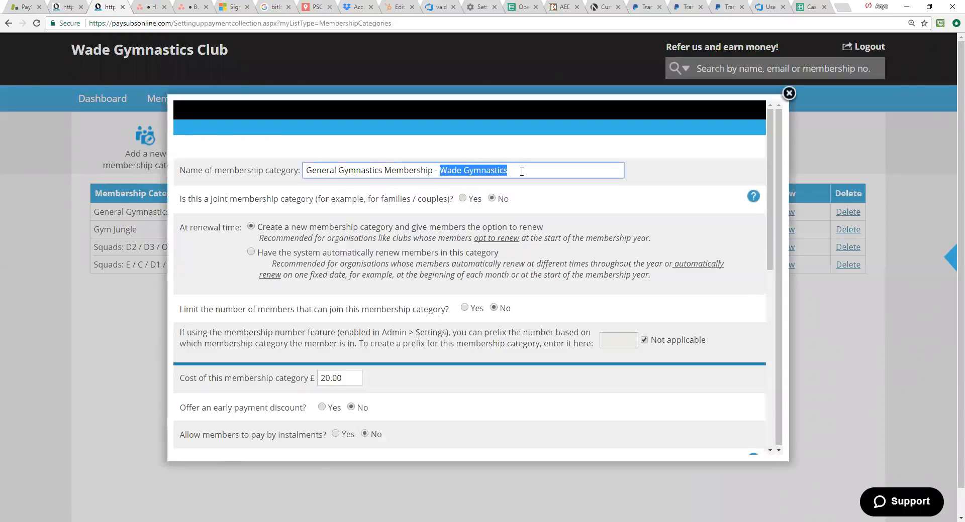
{"action": "key", "text": "BackSpace"}
{"action": "type", "text": "[WGC"}
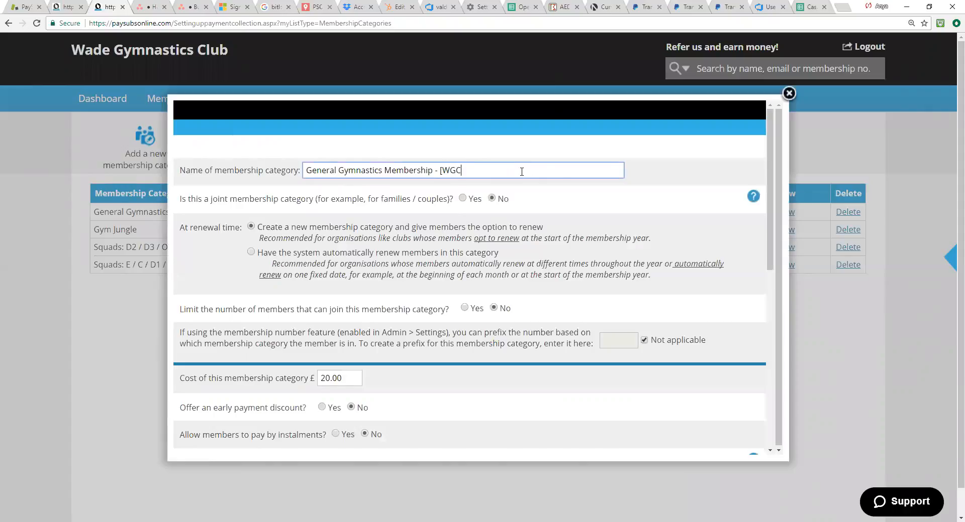
{"action": "type", "text": "]"}
{"action": "scroll", "coordinate": [618, 308], "scroll_direction": "down", "scroll_amount": 8}
{"action": "left_click", "coordinate": [721, 454]}
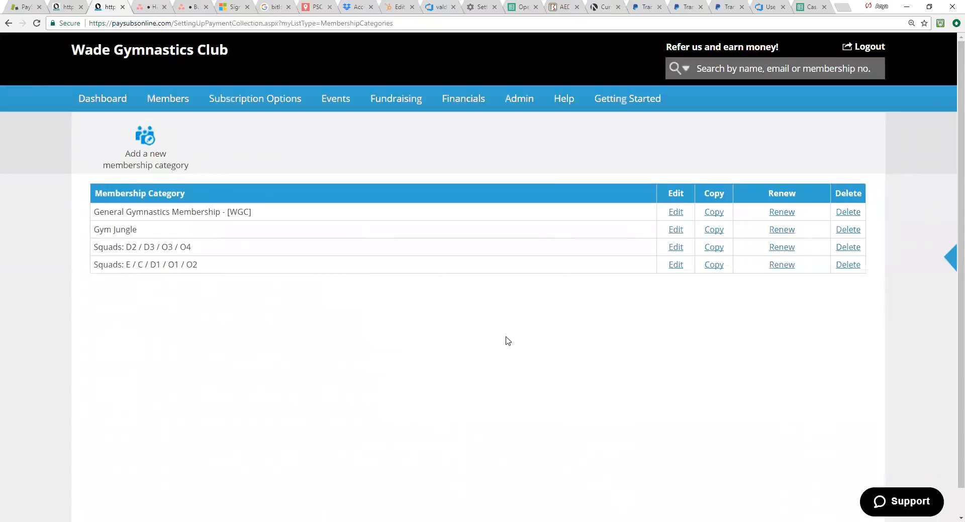
Step: Look over the membership categories and reopen their list from the subscription options
{"action": "scroll", "coordinate": [428, 319], "scroll_direction": "down", "scroll_amount": 1}
{"action": "scroll", "coordinate": [428, 319], "scroll_direction": "up", "scroll_amount": 1}
{"action": "left_click", "coordinate": [529, 100]}
{"action": "mouse_move", "coordinate": [241, 101]}
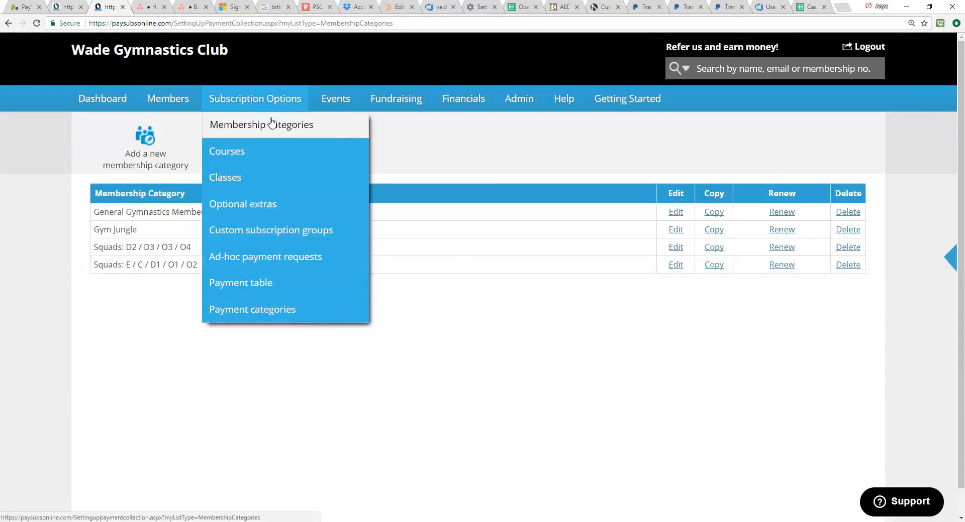
{"action": "left_click", "coordinate": [271, 124]}
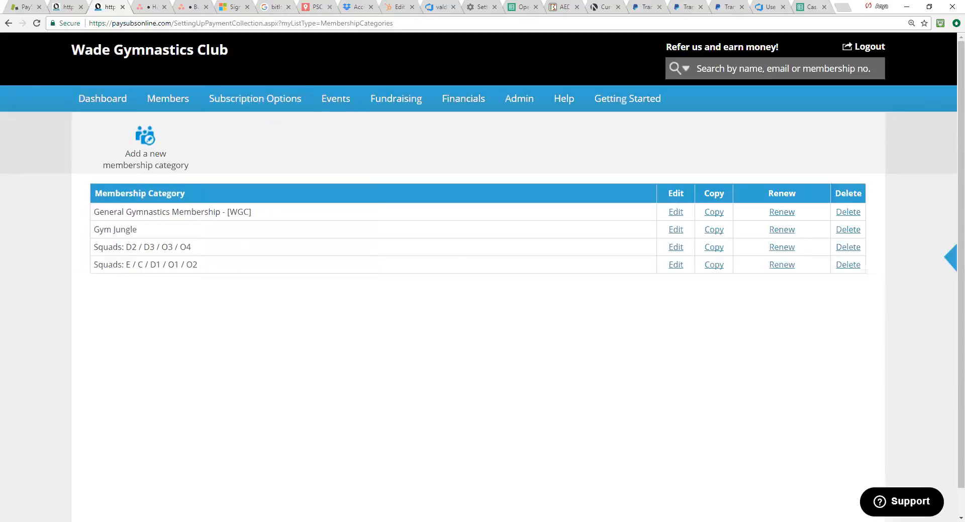